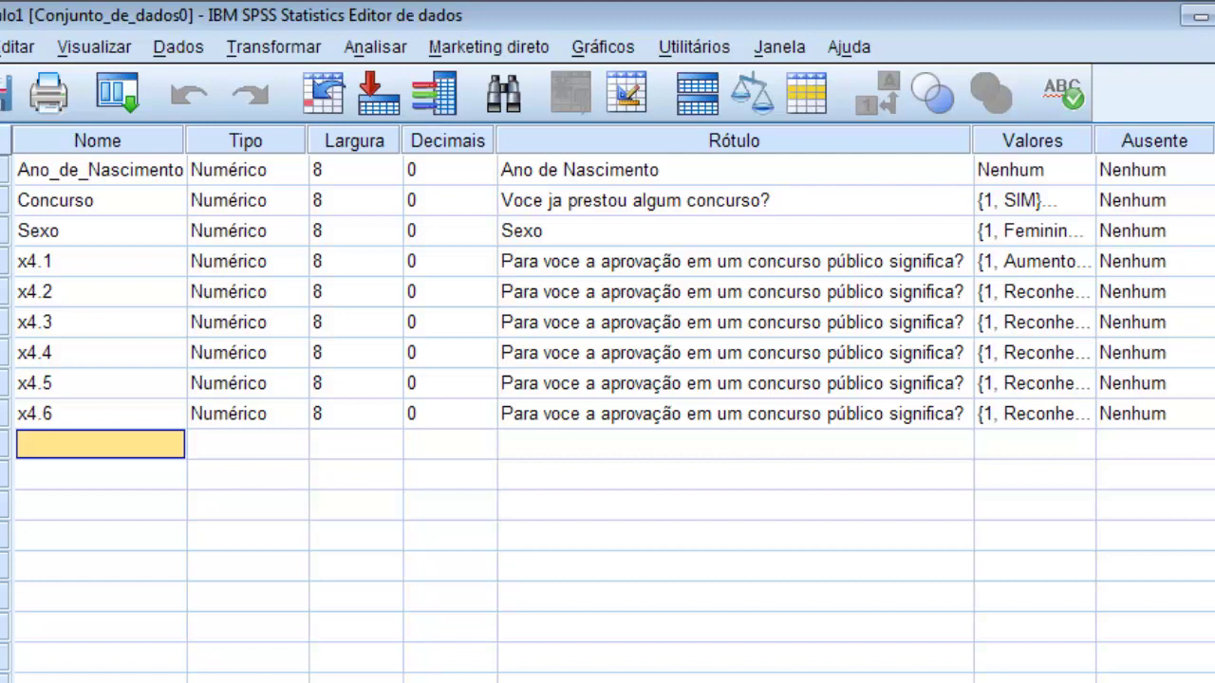
Step: Look over the survey responses in the data view and return to the variable definitions
{"action": "key", "text": "ctrl+t"}
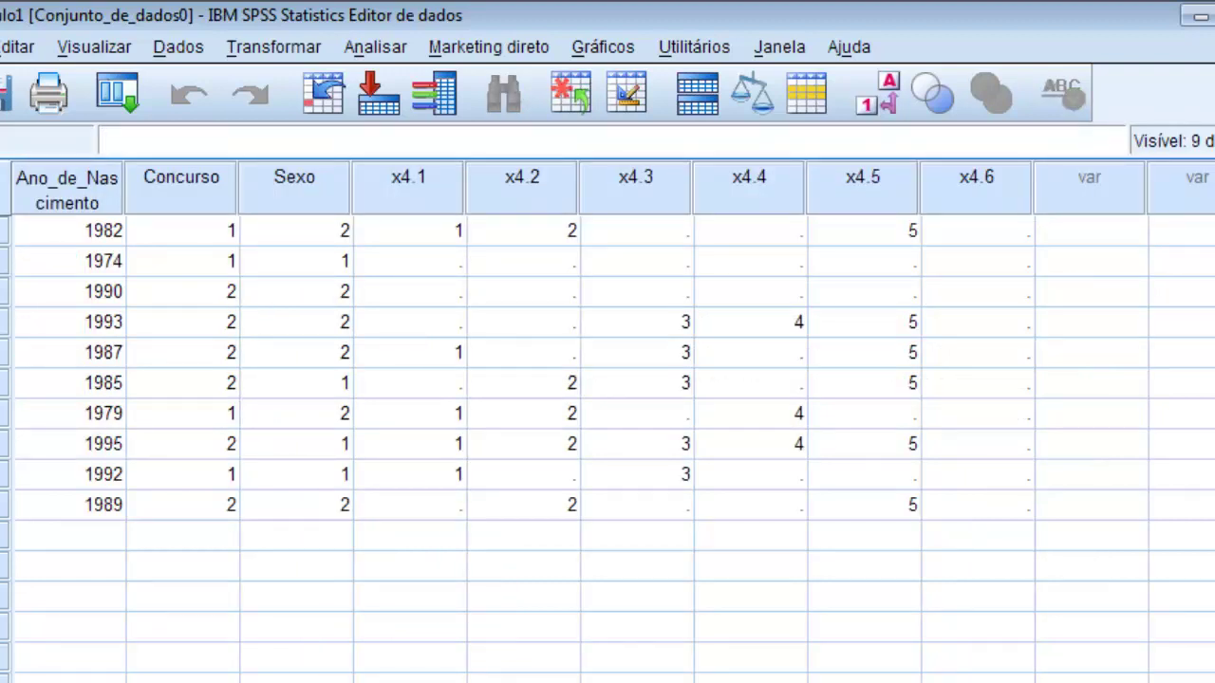
{"action": "key", "text": "ctrl+t"}
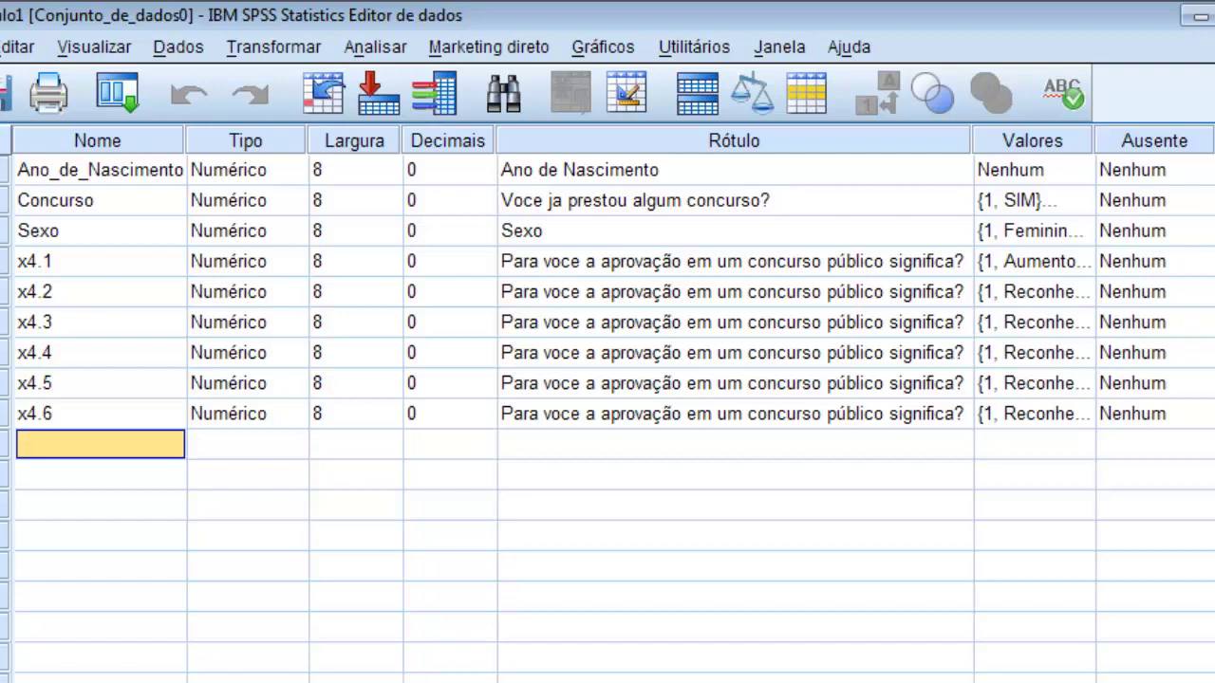
{"action": "left_click", "coordinate": [354, 626]}
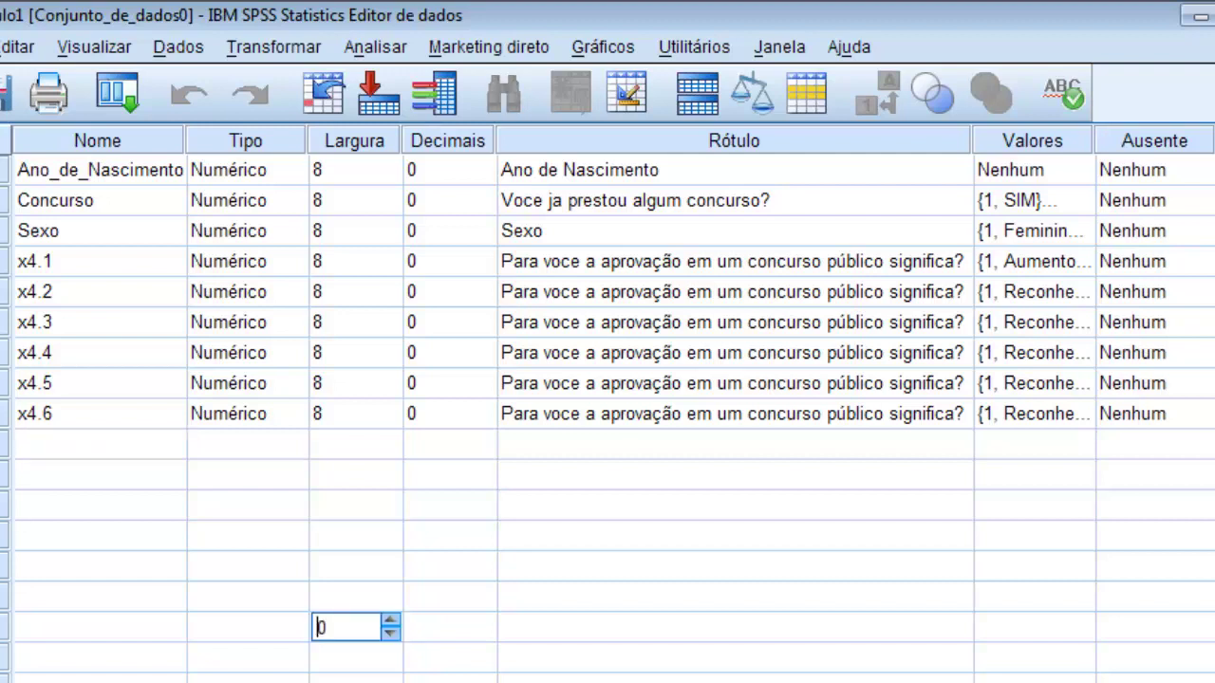
{"action": "left_click", "coordinate": [234, 566]}
{"action": "left_click", "coordinate": [99, 536]}
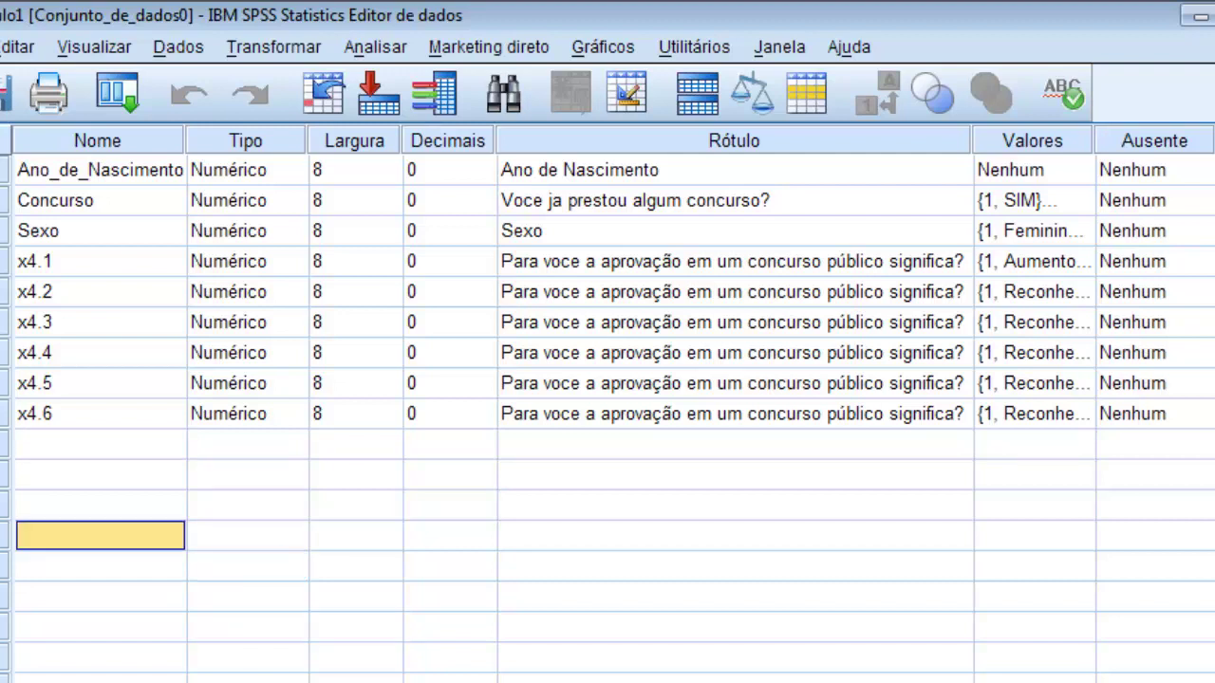
{"action": "left_click", "coordinate": [451, 678]}
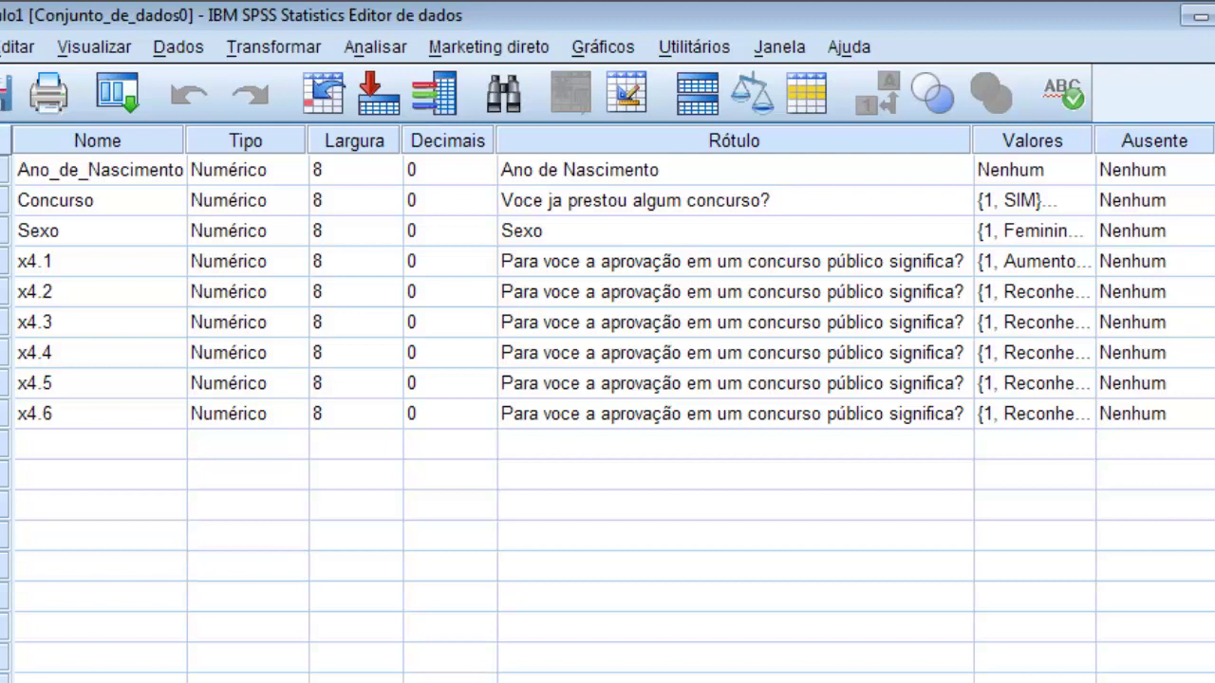
{"action": "left_click", "coordinate": [1142, 679]}
{"action": "left_click", "coordinate": [1210, 679]}
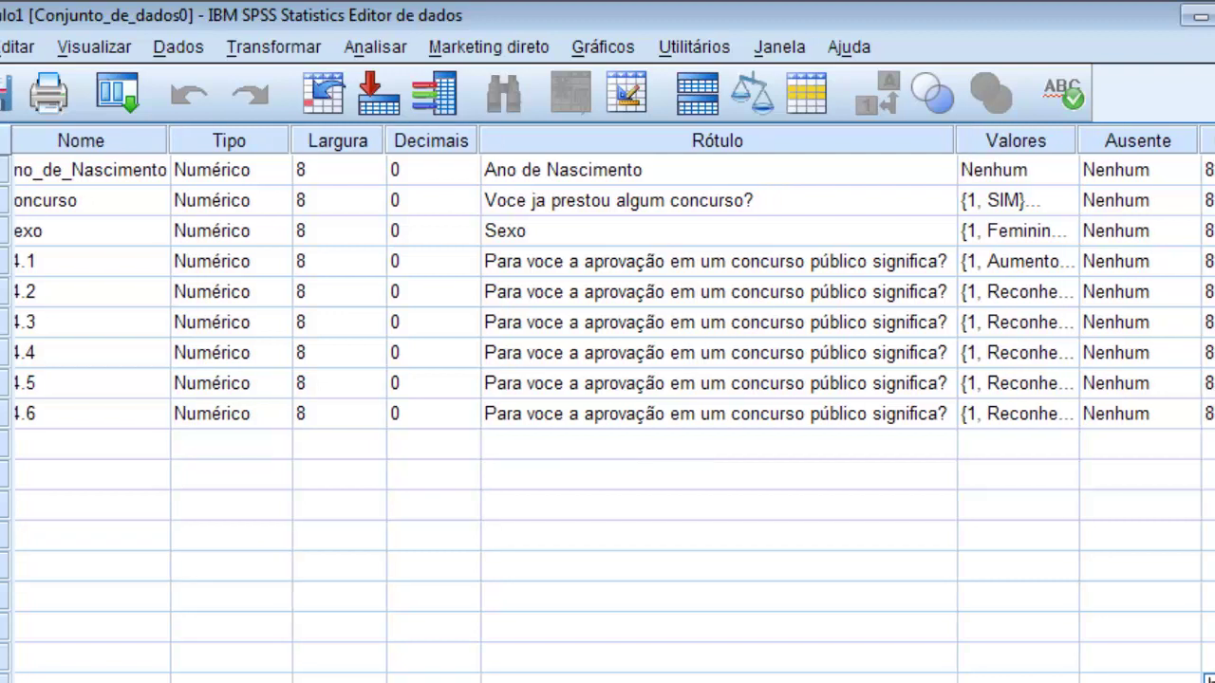
{"action": "left_click", "coordinate": [1063, 656]}
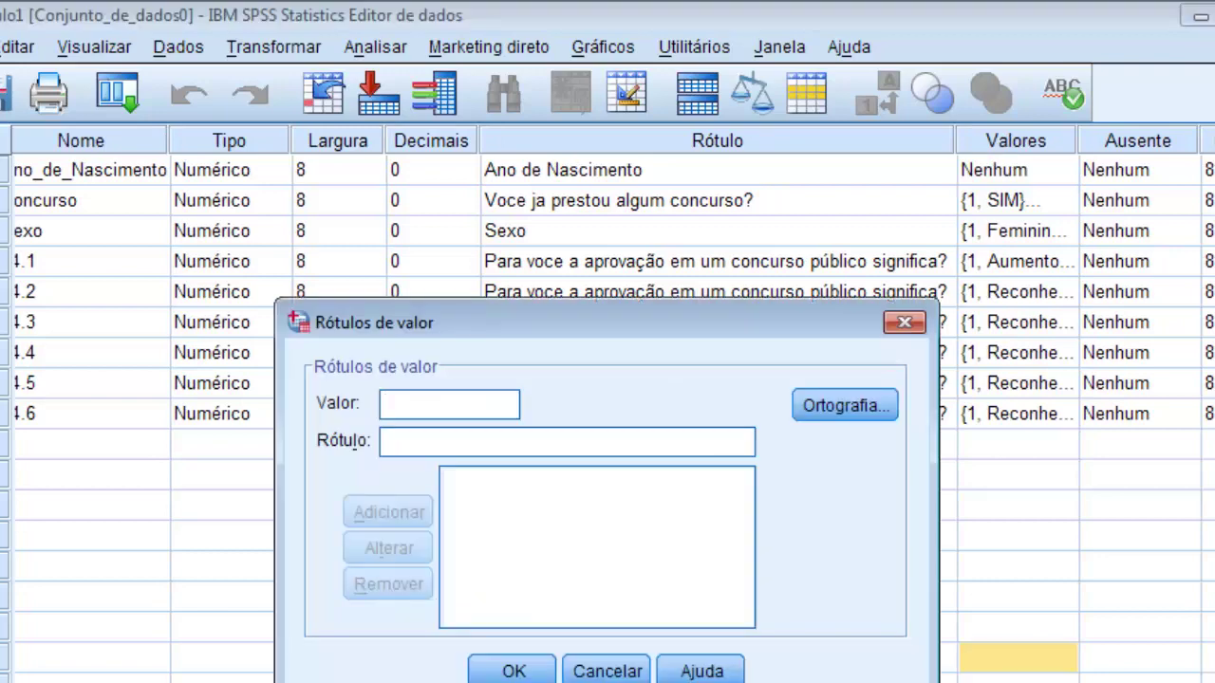
{"action": "left_click", "coordinate": [904, 323]}
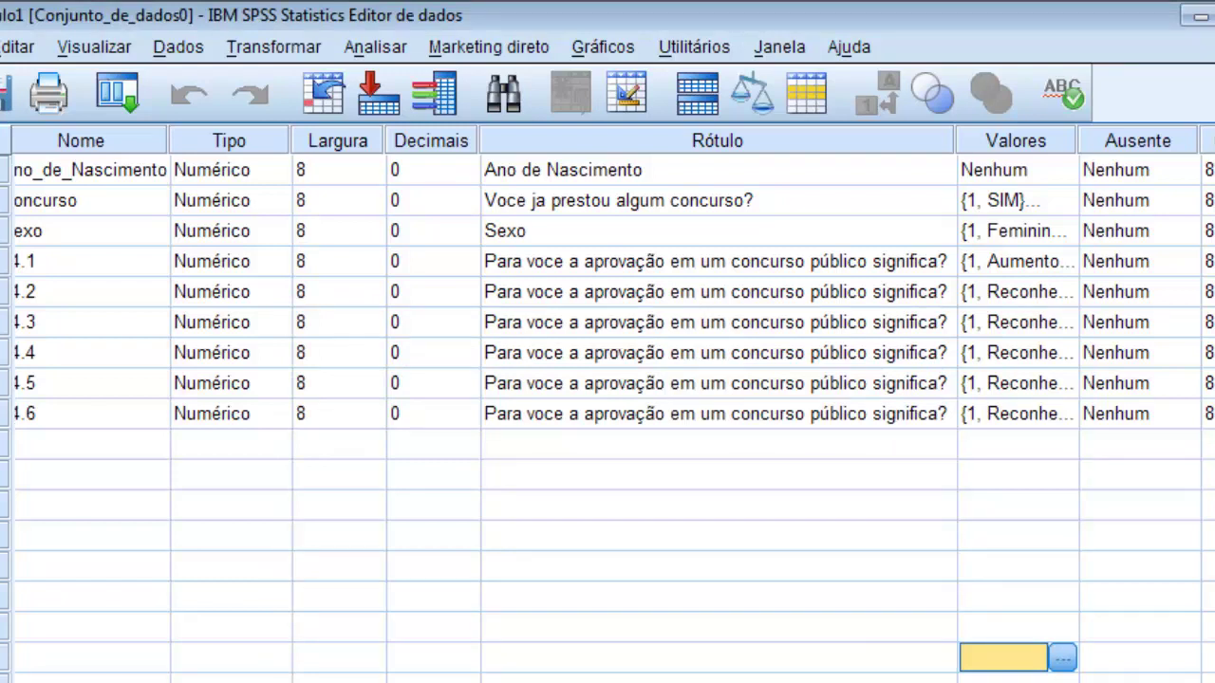
Step: Examine the variable attribute columns through Medir and the full Ano_de_Nascimento row
{"action": "scroll", "coordinate": [608, 409], "scroll_direction": "right", "scroll_amount": 3}
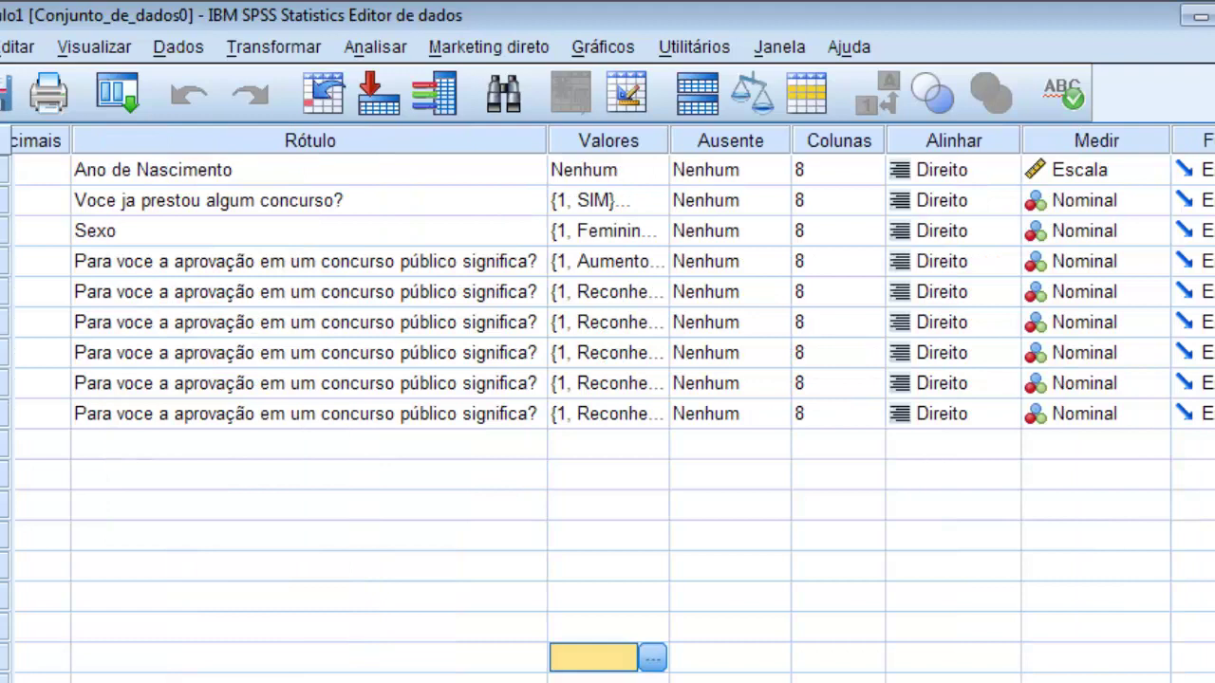
{"action": "scroll", "coordinate": [608, 399], "scroll_direction": "left", "scroll_amount": 5}
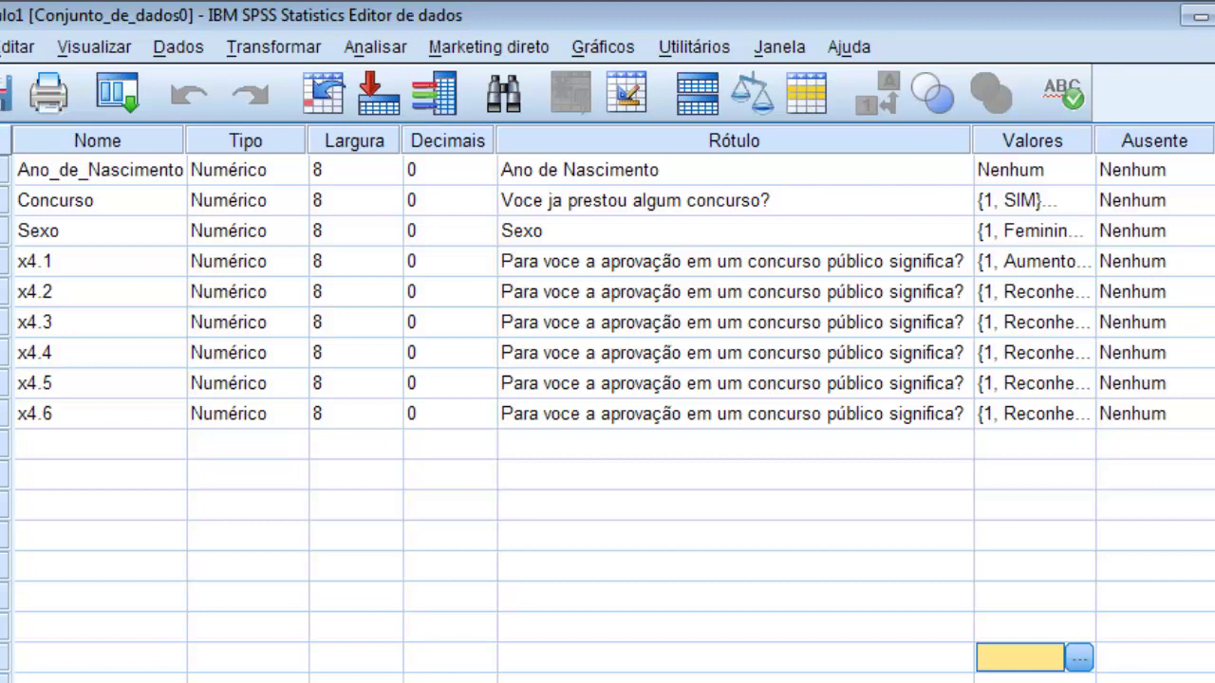
{"action": "left_click", "coordinate": [99, 170]}
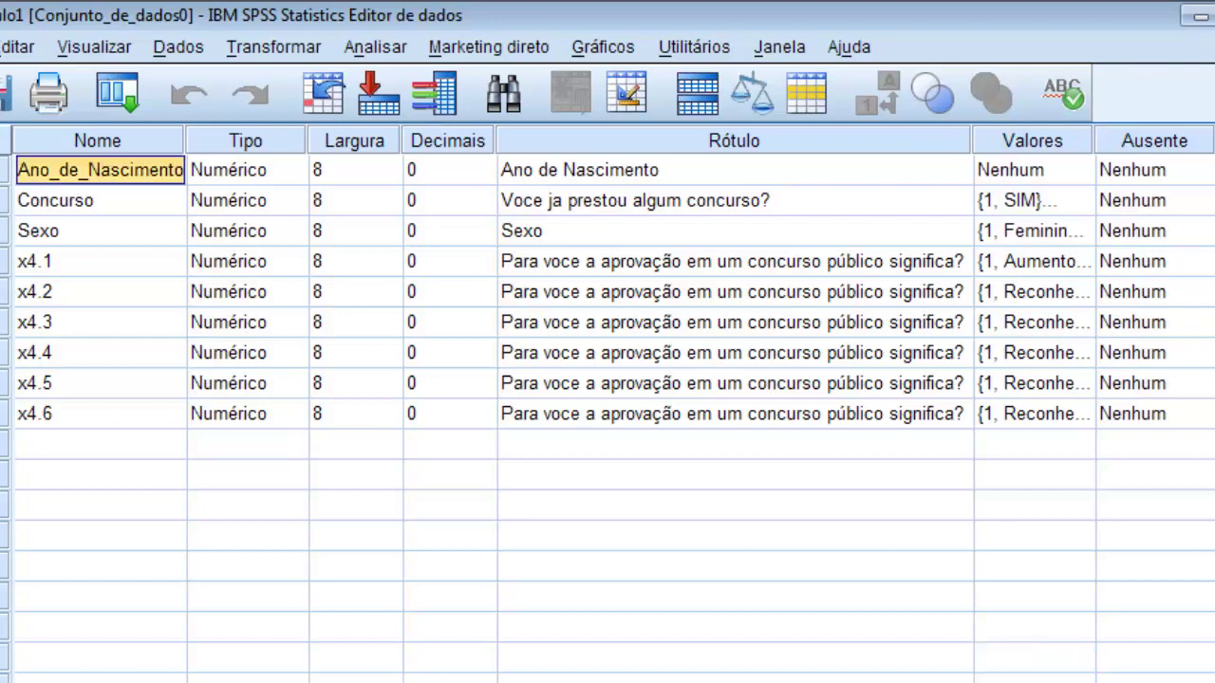
{"action": "left_click", "coordinate": [5, 170]}
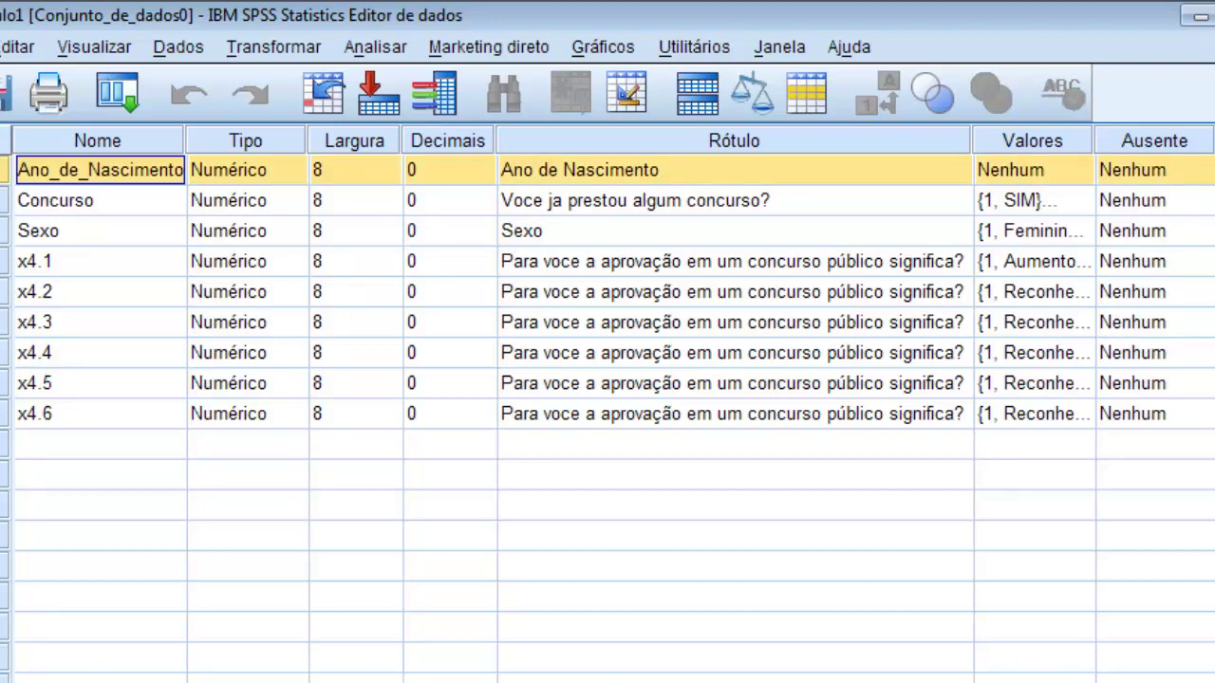
Step: Clear the first variable's name and re-enter it as Ano_de_Nascimento
{"action": "left_click", "coordinate": [99, 170]}
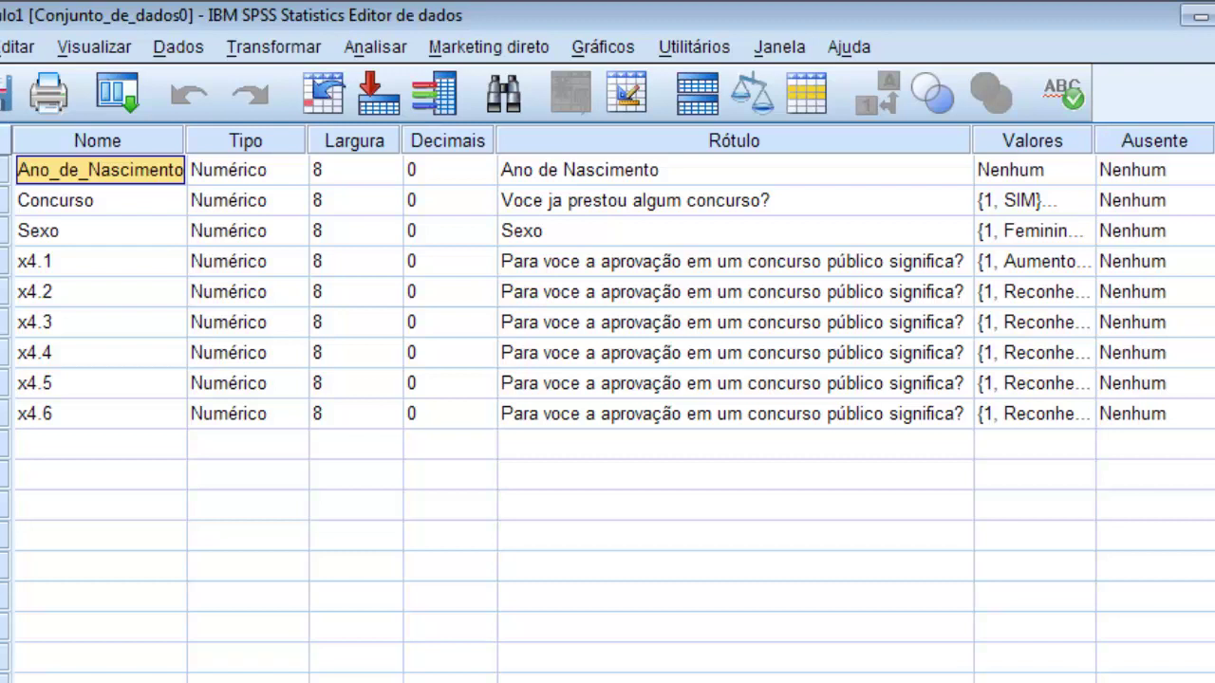
{"action": "left_click", "coordinate": [48, 169]}
{"action": "key", "text": "BackSpace"}
{"action": "key", "text": "BackSpace"}
{"action": "key", "text": "BackSpace"}
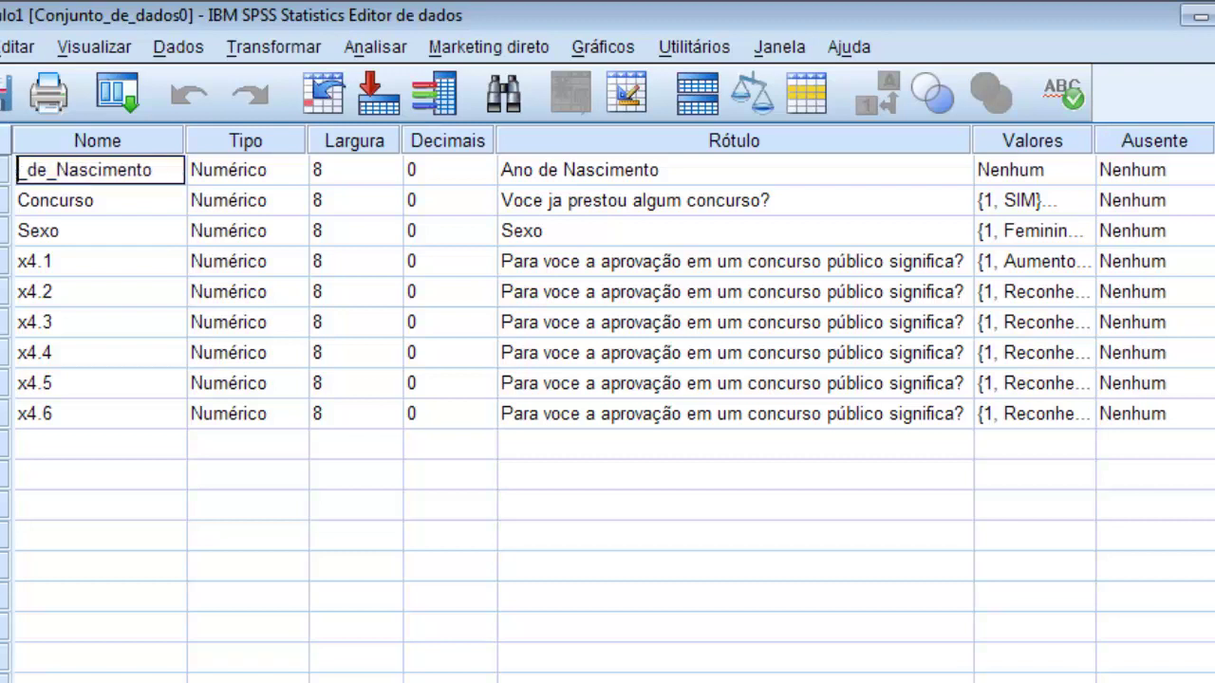
{"action": "key", "text": "Delete"}
{"action": "key", "text": "Delete"}
{"action": "key", "text": "Delete"}
{"action": "key", "text": "Delete"}
{"action": "key", "text": "Delete"}
{"action": "key", "text": "Delete"}
{"action": "key", "text": "Delete"}
{"action": "key", "text": "Delete"}
{"action": "key", "text": "Delete"}
{"action": "key", "text": "Delete"}
{"action": "key", "text": "Delete"}
{"action": "key", "text": "Delete"}
{"action": "key", "text": "Delete"}
{"action": "key", "text": "Delete"}
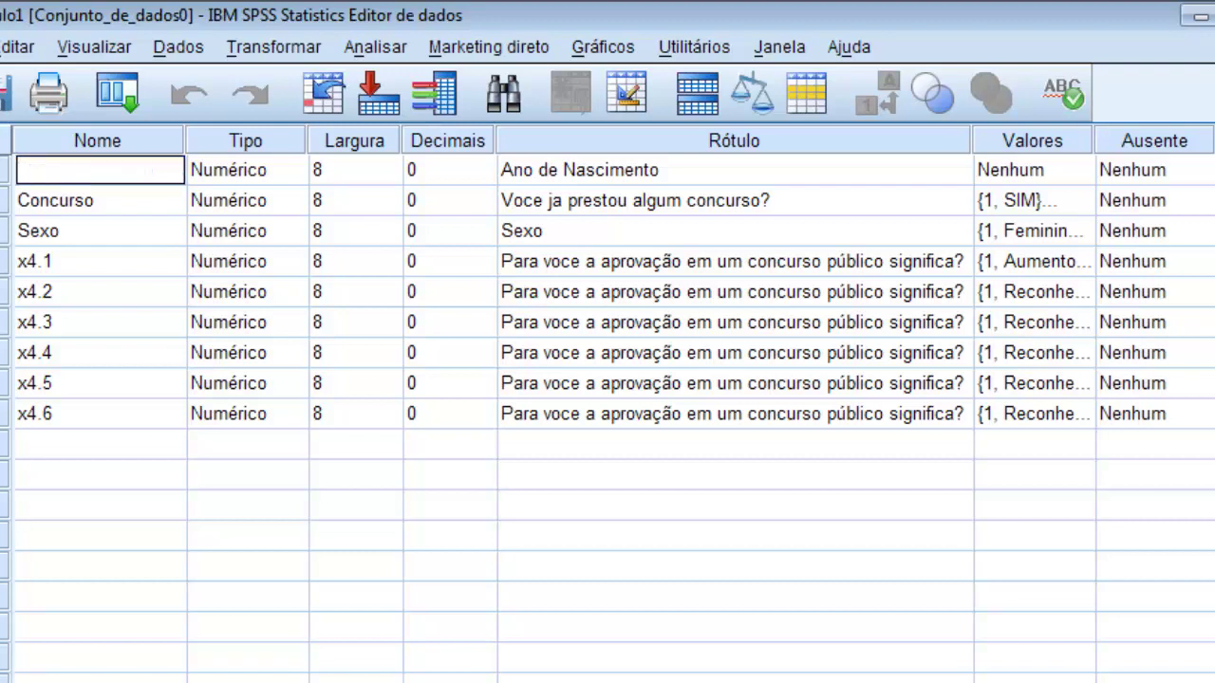
{"action": "type", "text": "Ano_de_N"}
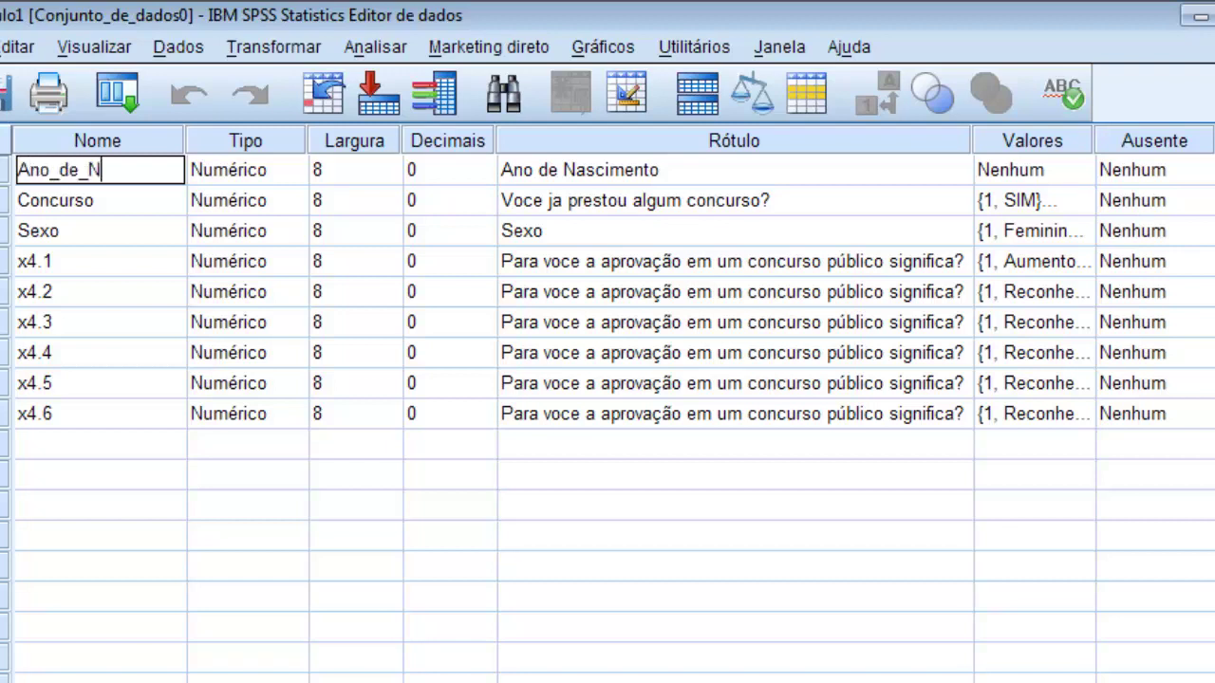
{"action": "type", "text": "ascimento"}
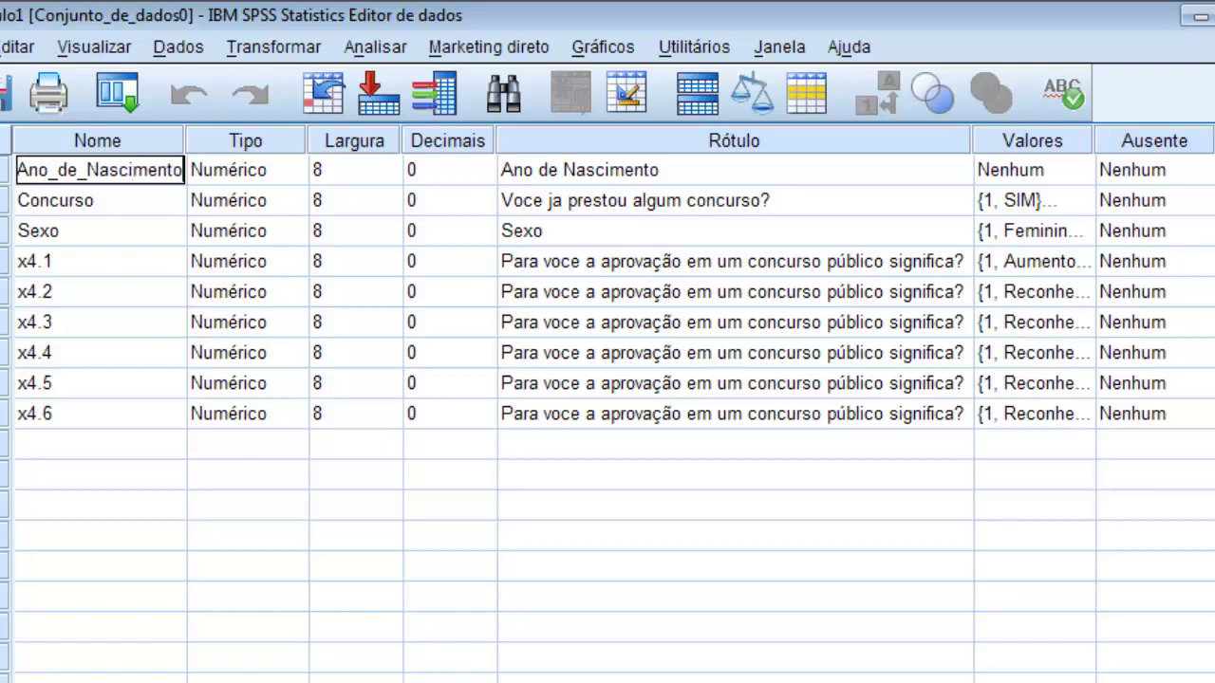
{"action": "key", "text": "Return"}
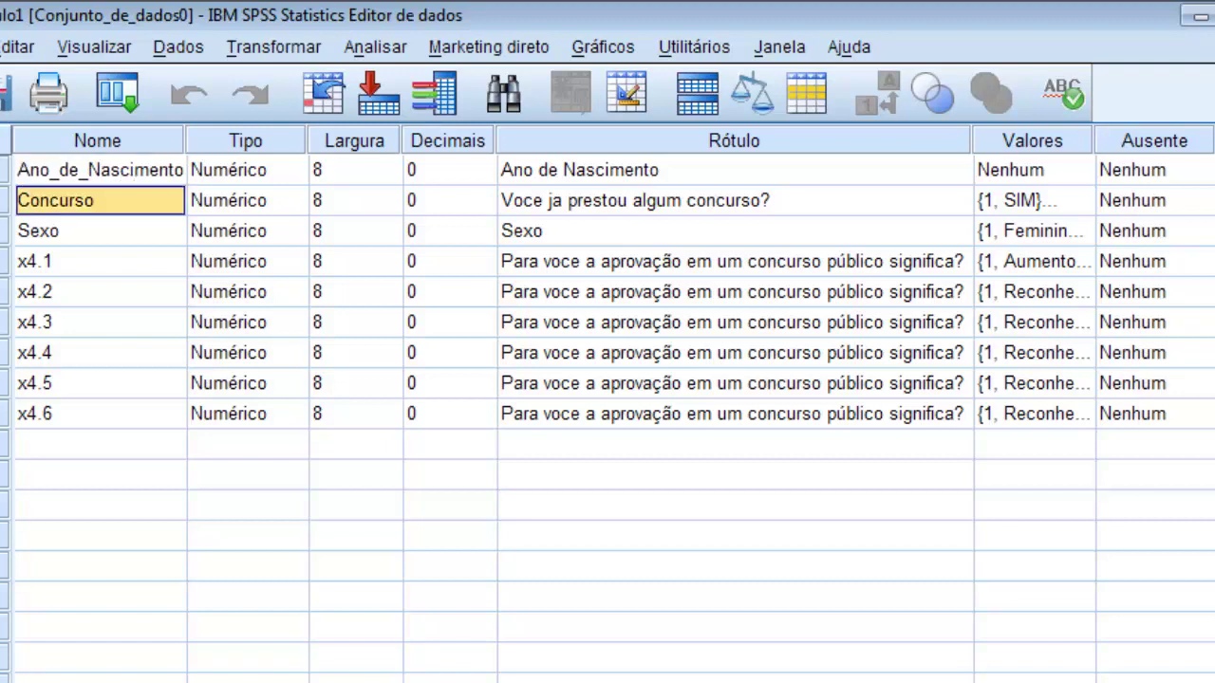
Step: Try to rename the first variable as "Ano de_Nascimento", with a space instead of the first underscore
{"action": "left_click", "coordinate": [99, 170]}
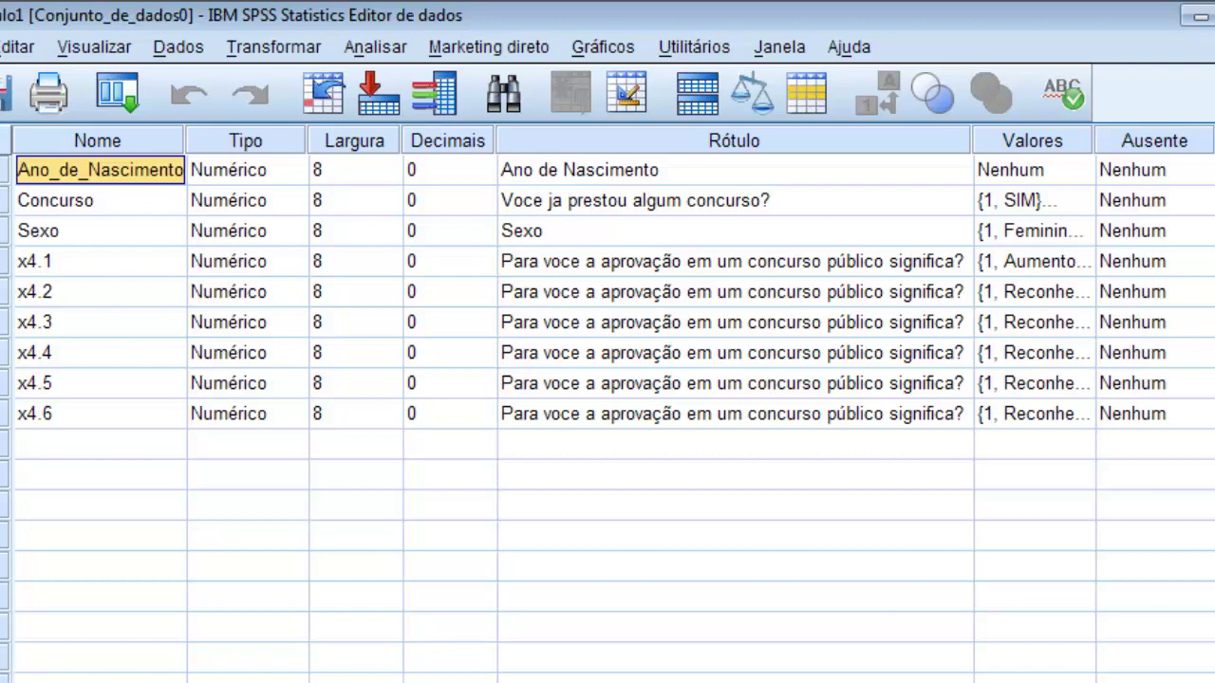
{"action": "left_click", "coordinate": [60, 170]}
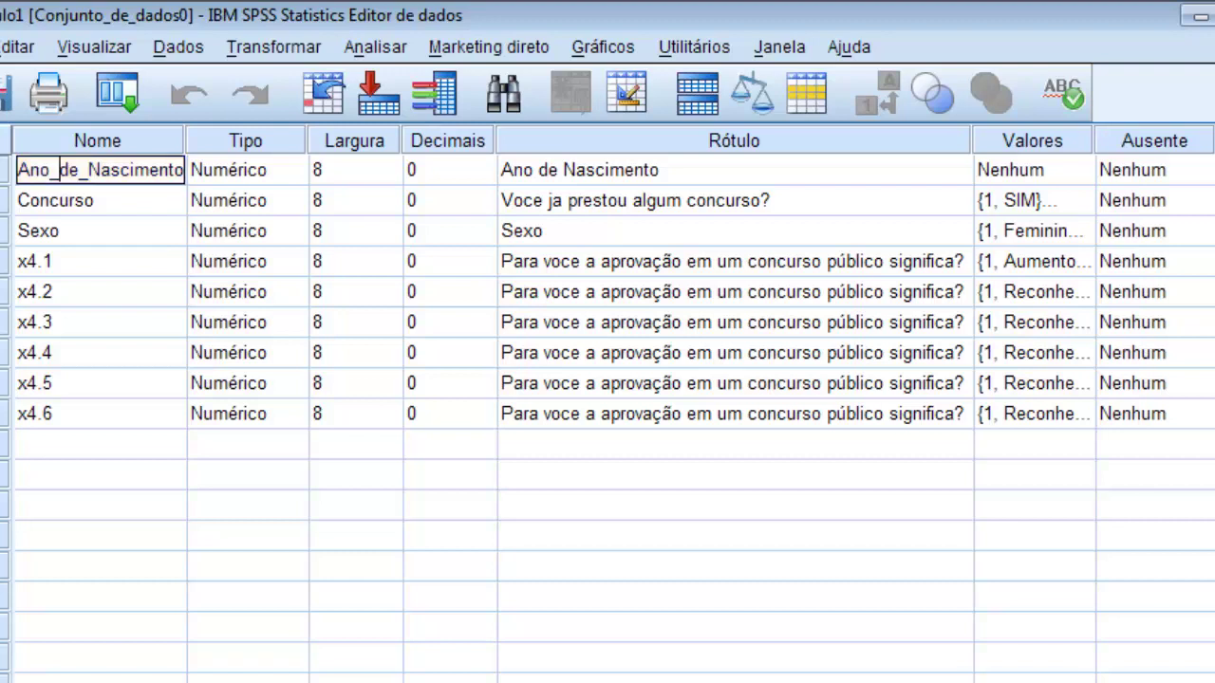
{"action": "key", "text": "BackSpace"}
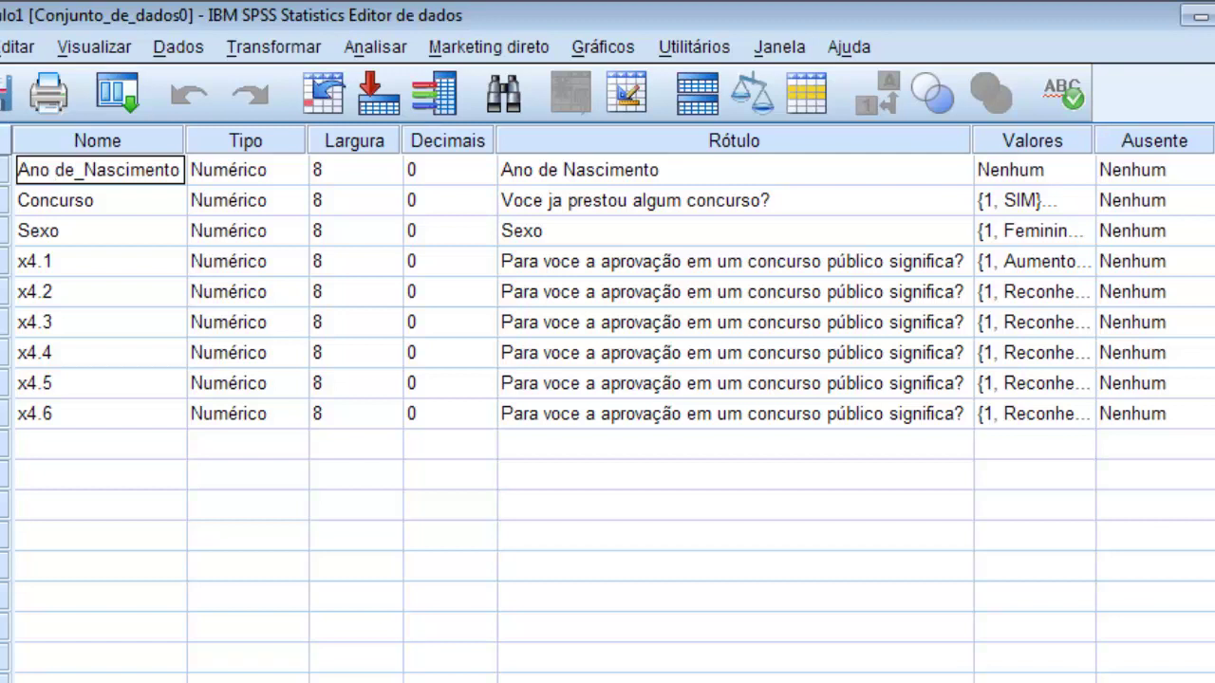
{"action": "key", "text": "Return"}
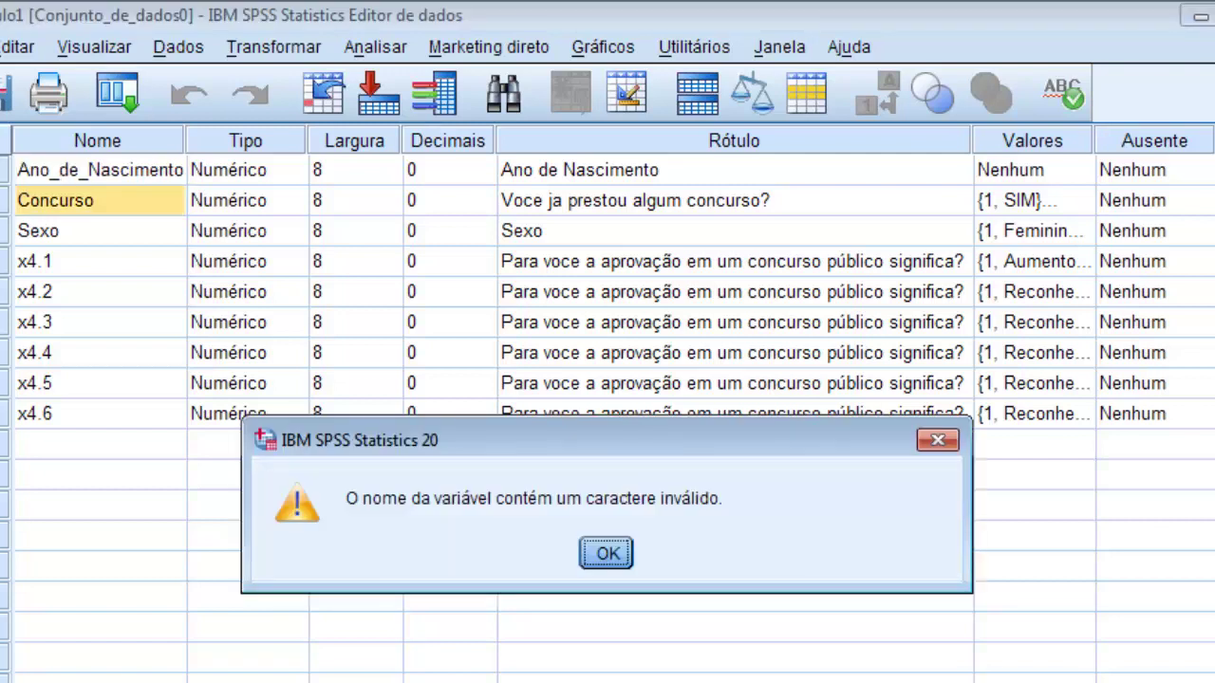
{"action": "key", "text": "Return"}
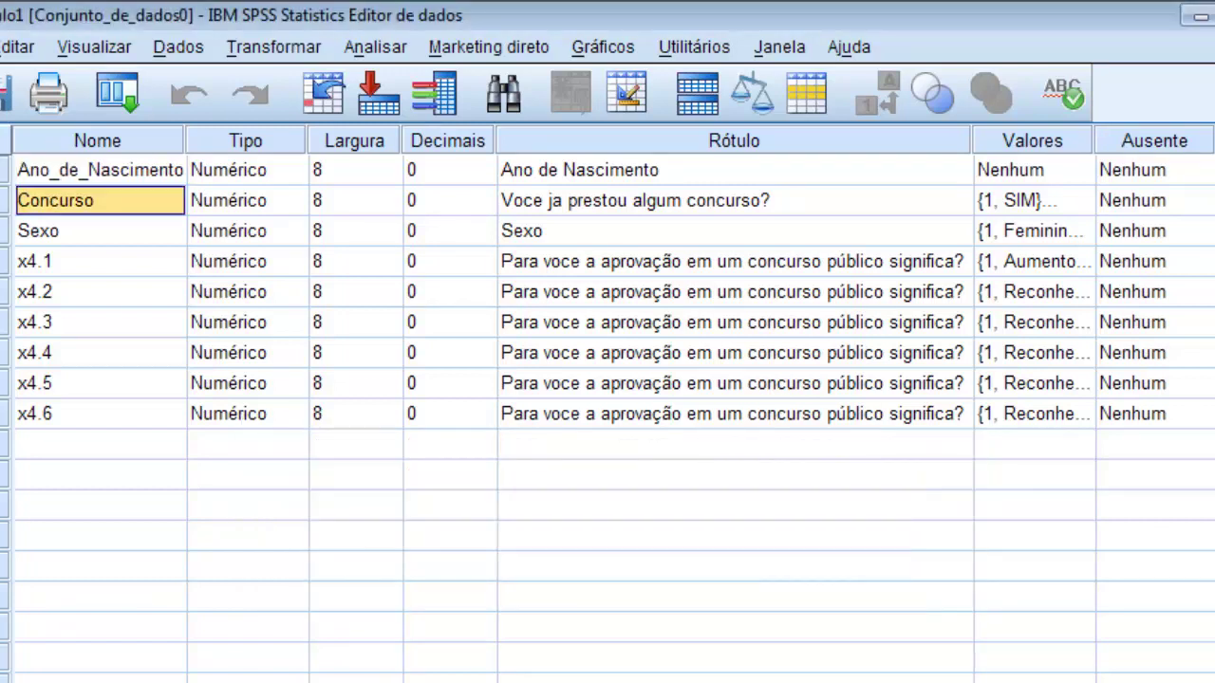
Step: Review the variable type options for Ano_de_Nascimento and keep Numérico
{"action": "left_click", "coordinate": [100, 170]}
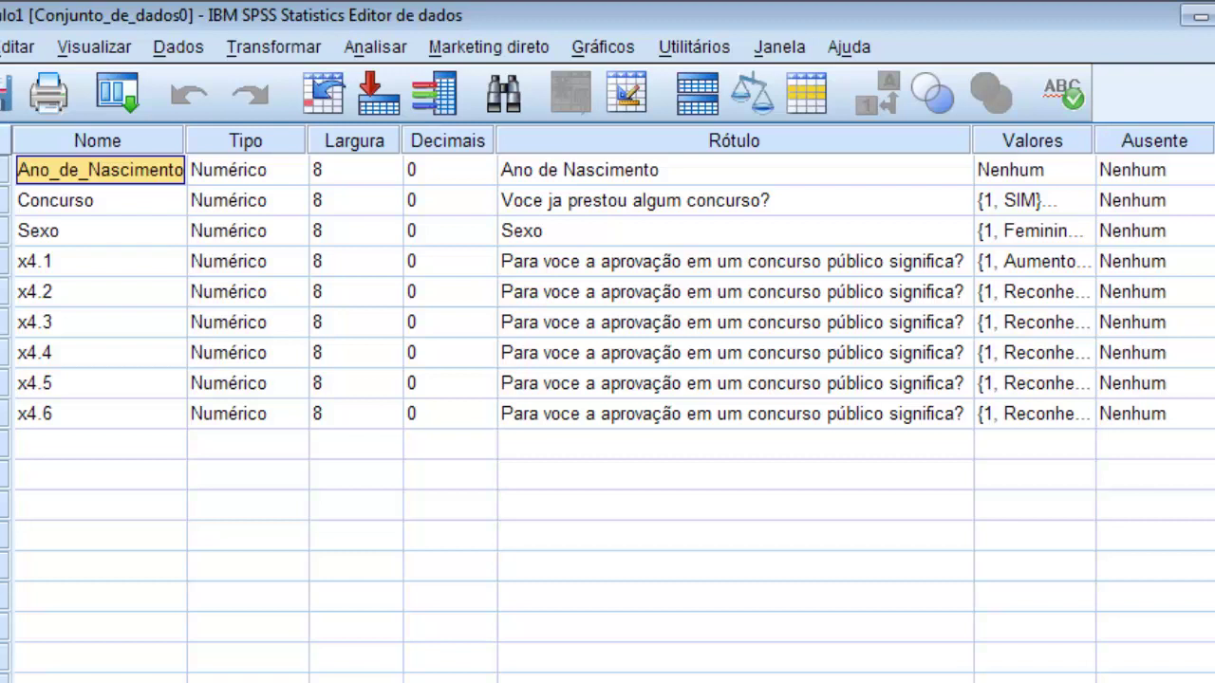
{"action": "left_click", "coordinate": [232, 170]}
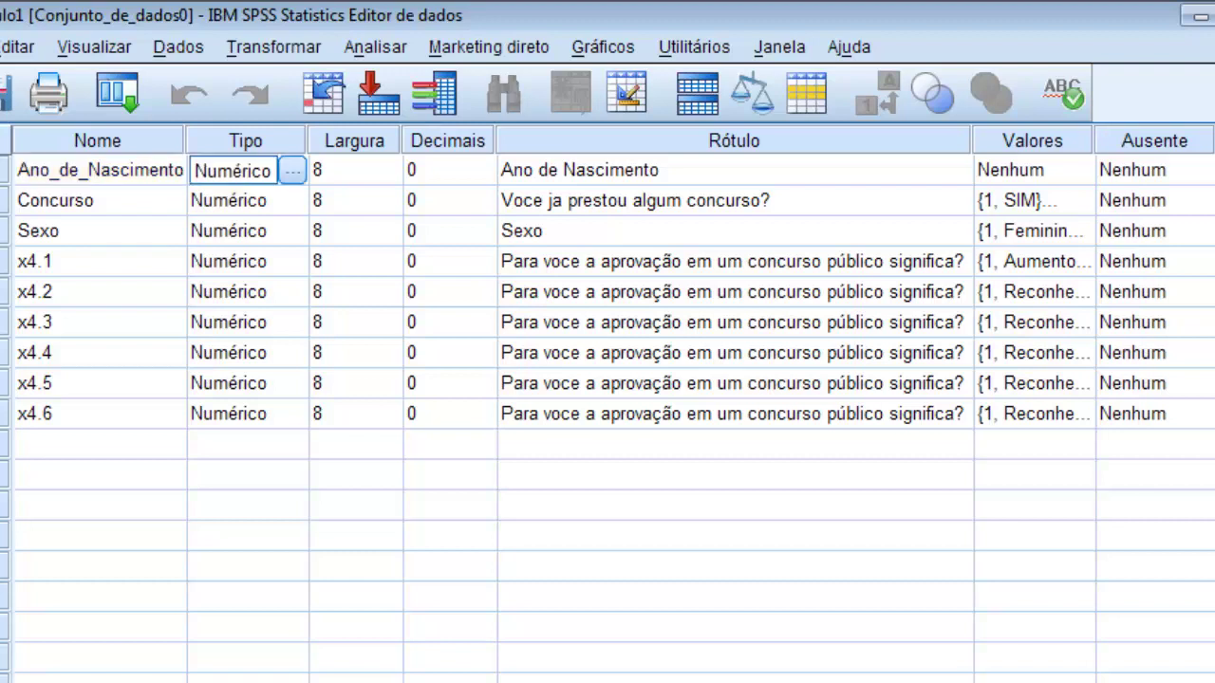
{"action": "left_click", "coordinate": [292, 170]}
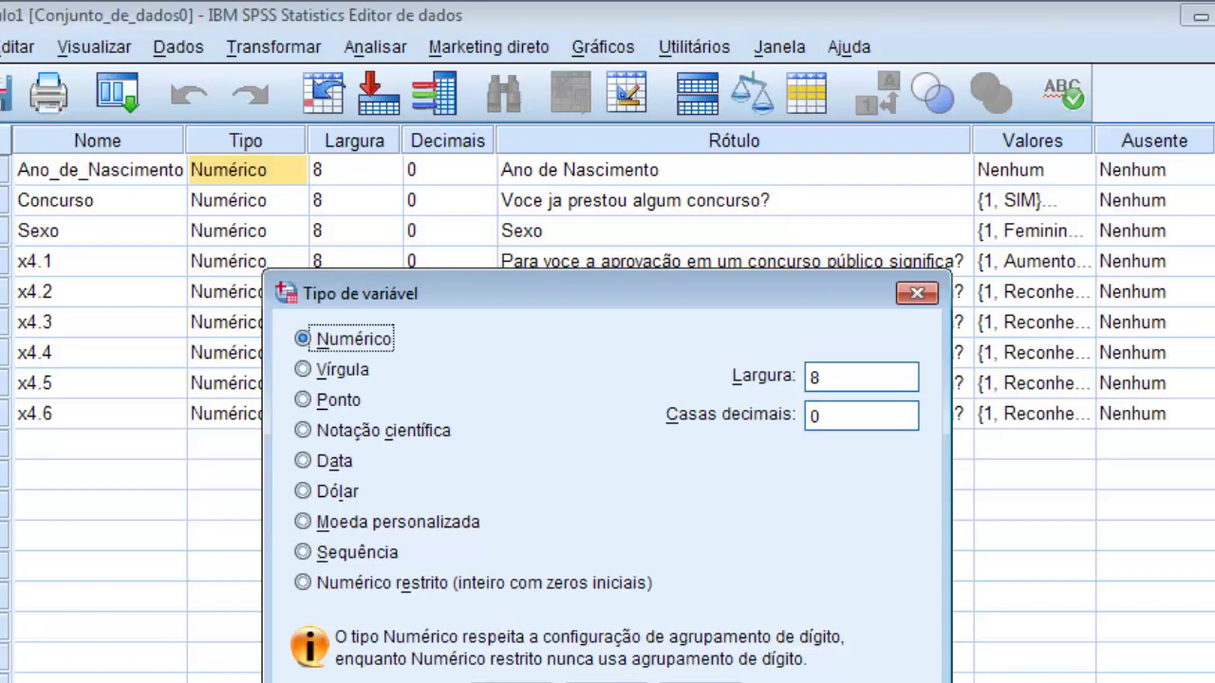
{"action": "key", "text": "Return"}
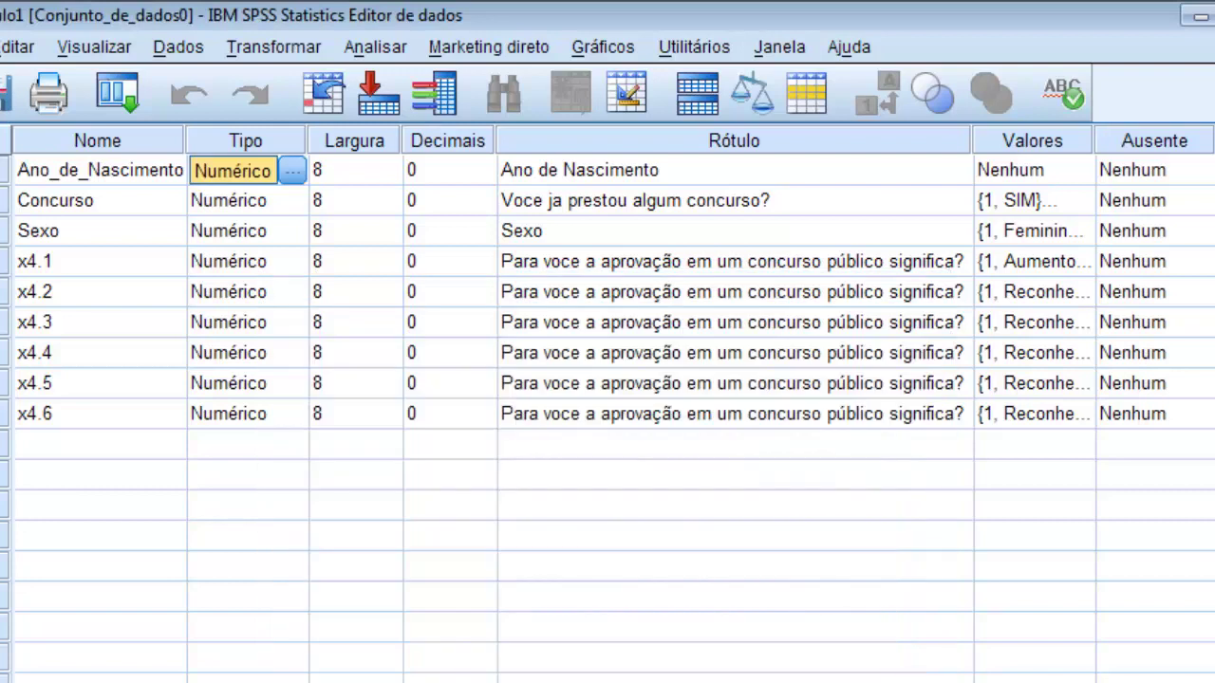
Step: Lower the width of Ano_de_Nascimento to 7 and restore it to 8
{"action": "left_click", "coordinate": [390, 175]}
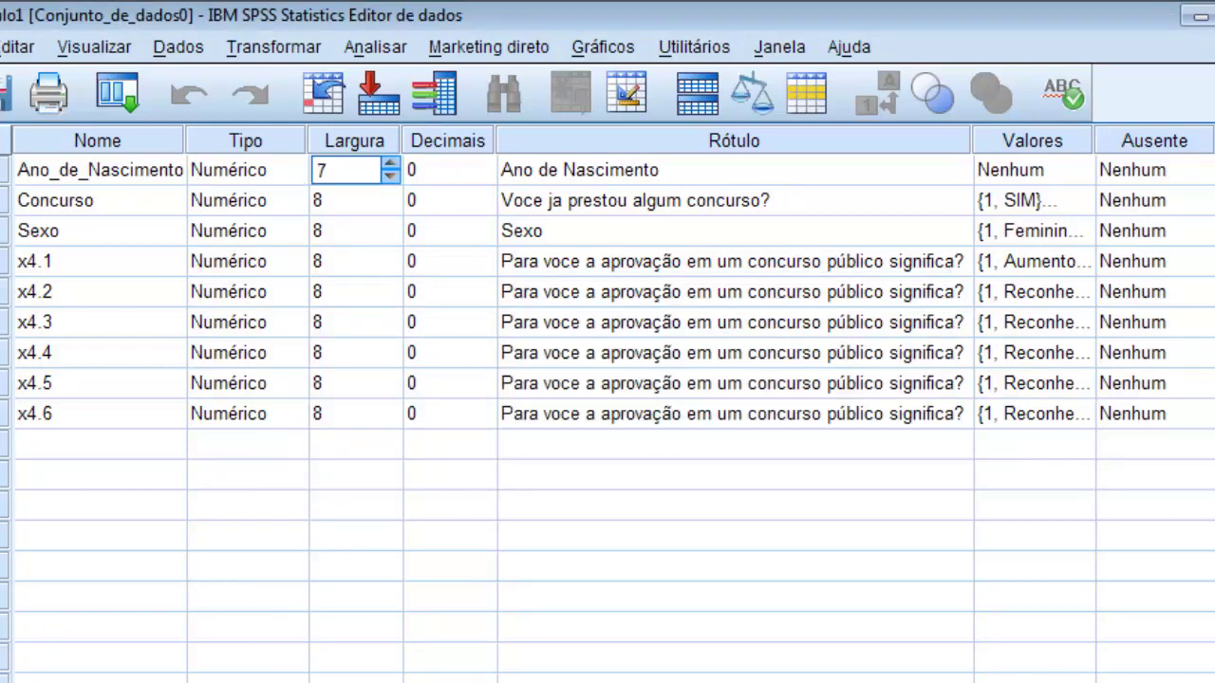
{"action": "left_click", "coordinate": [390, 164]}
{"action": "left_click", "coordinate": [346, 200]}
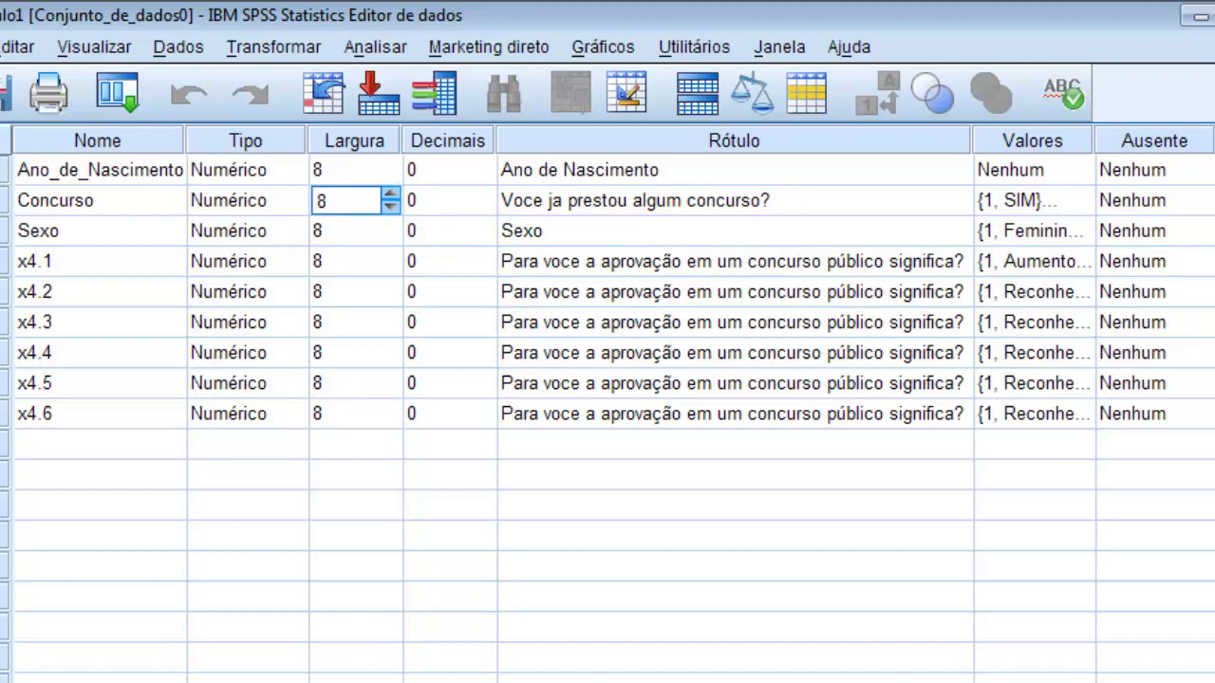
{"action": "left_click", "coordinate": [346, 170]}
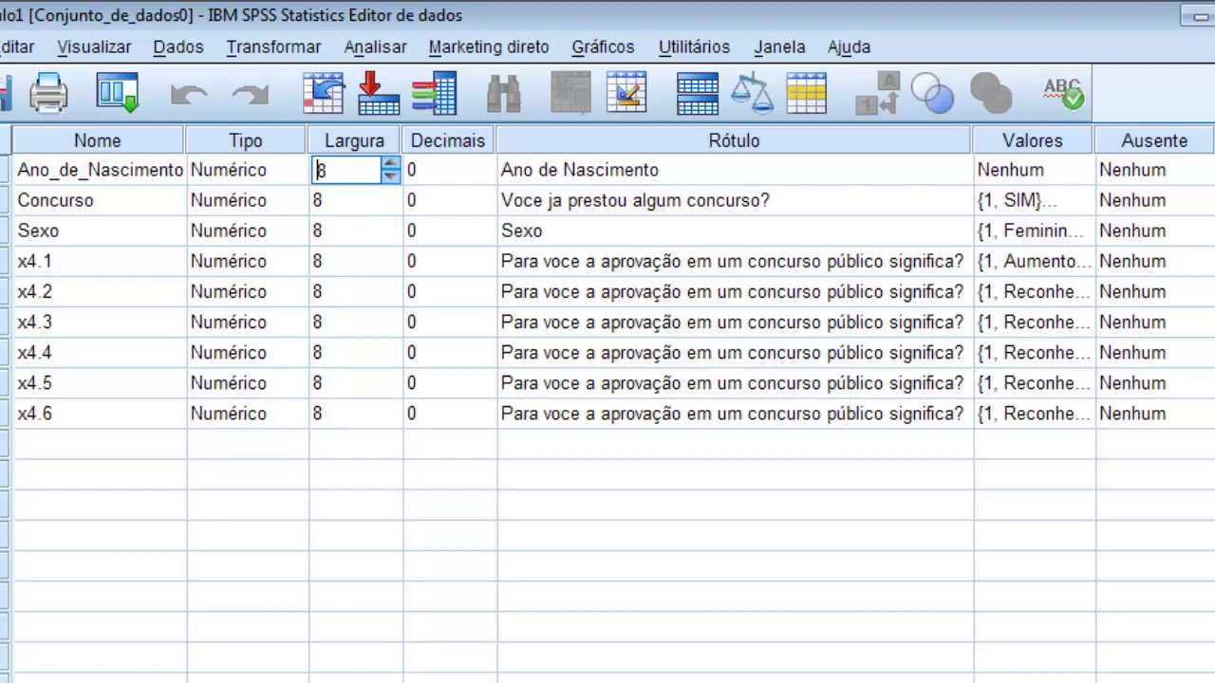
{"action": "left_click", "coordinate": [439, 535]}
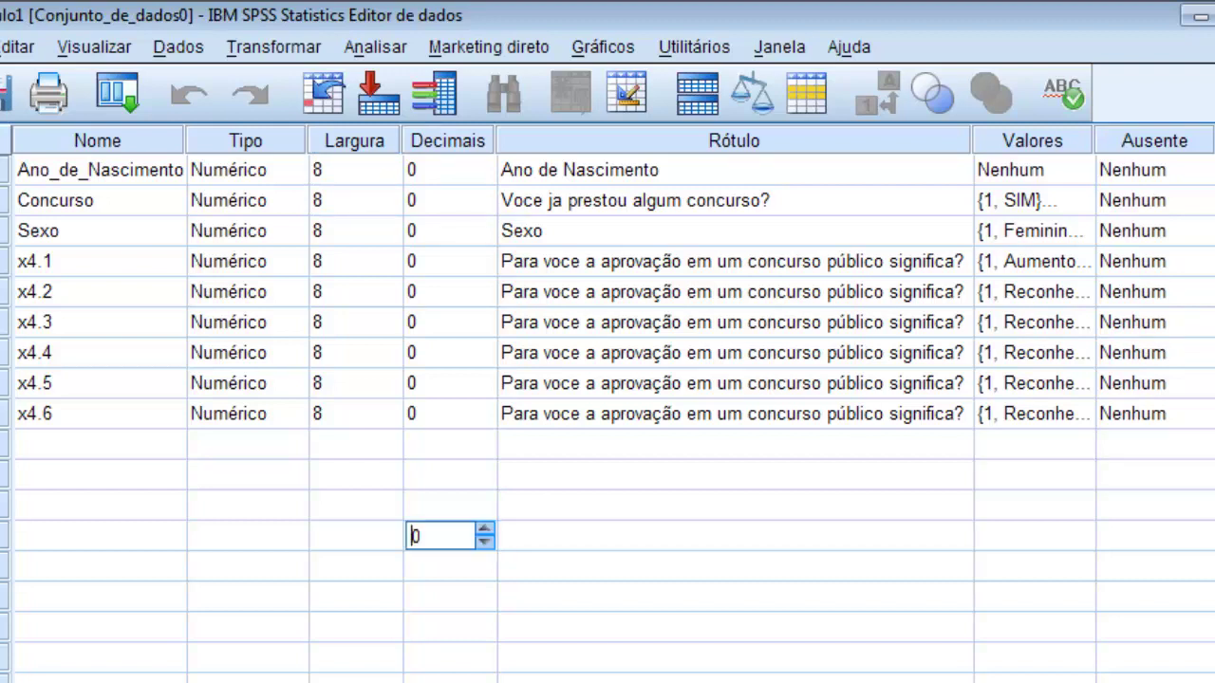
Step: Enter a sample eight-digit date in an empty variable name cell and erase it
{"action": "left_click", "coordinate": [100, 505]}
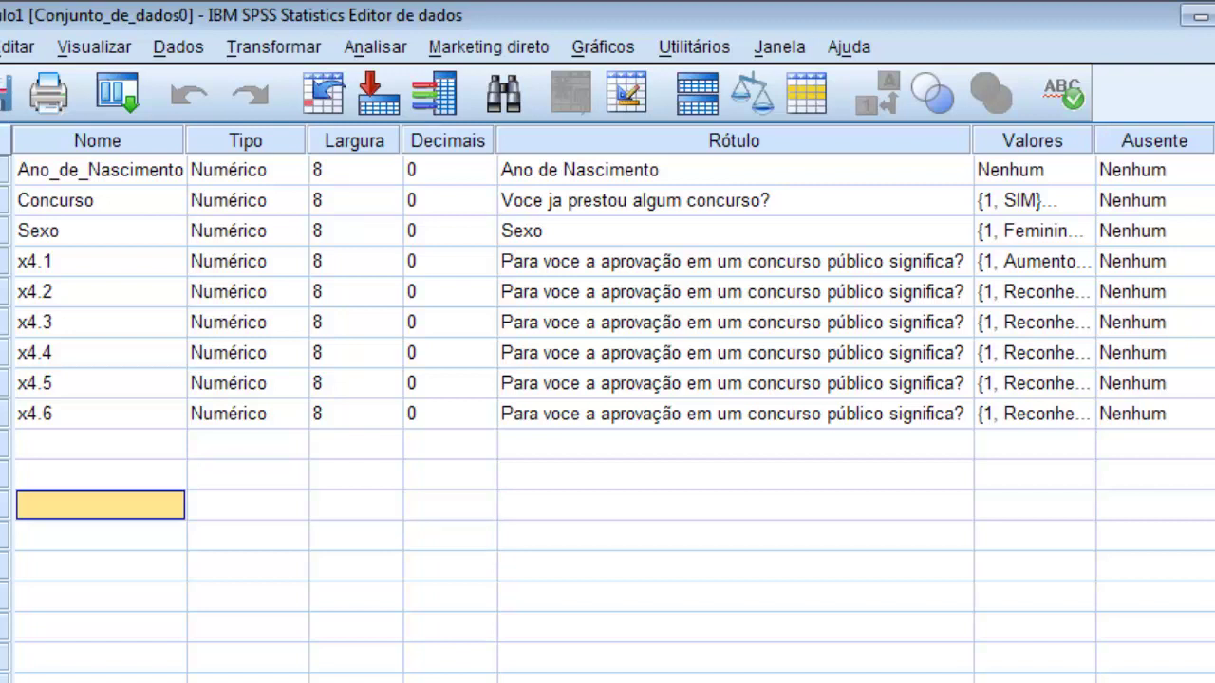
{"action": "type", "text": "2309"}
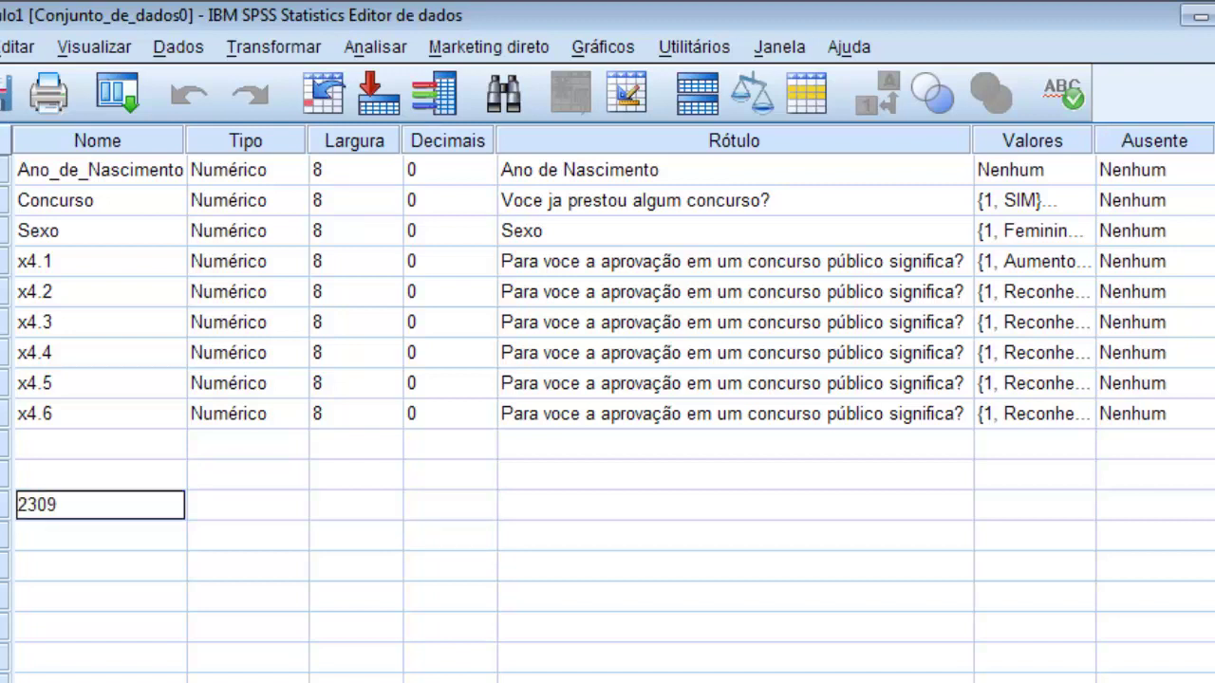
{"action": "type", "text": "1982"}
{"action": "key", "text": "BackSpace"}
{"action": "key", "text": "BackSpace"}
{"action": "key", "text": "BackSpace"}
{"action": "key", "text": "BackSpace"}
{"action": "key", "text": "BackSpace"}
{"action": "key", "text": "BackSpace"}
{"action": "key", "text": "BackSpace"}
{"action": "key", "text": "BackSpace"}
{"action": "key", "text": "Return"}
{"action": "left_click", "coordinate": [100, 505]}
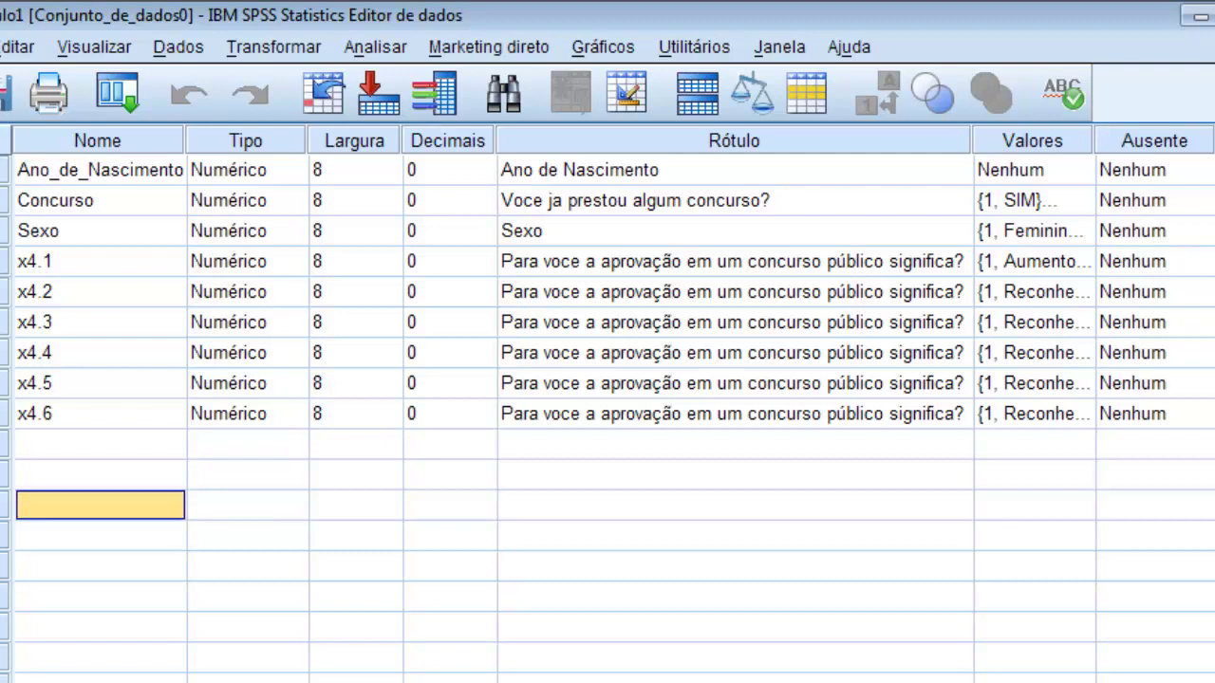
{"action": "left_click", "coordinate": [232, 505]}
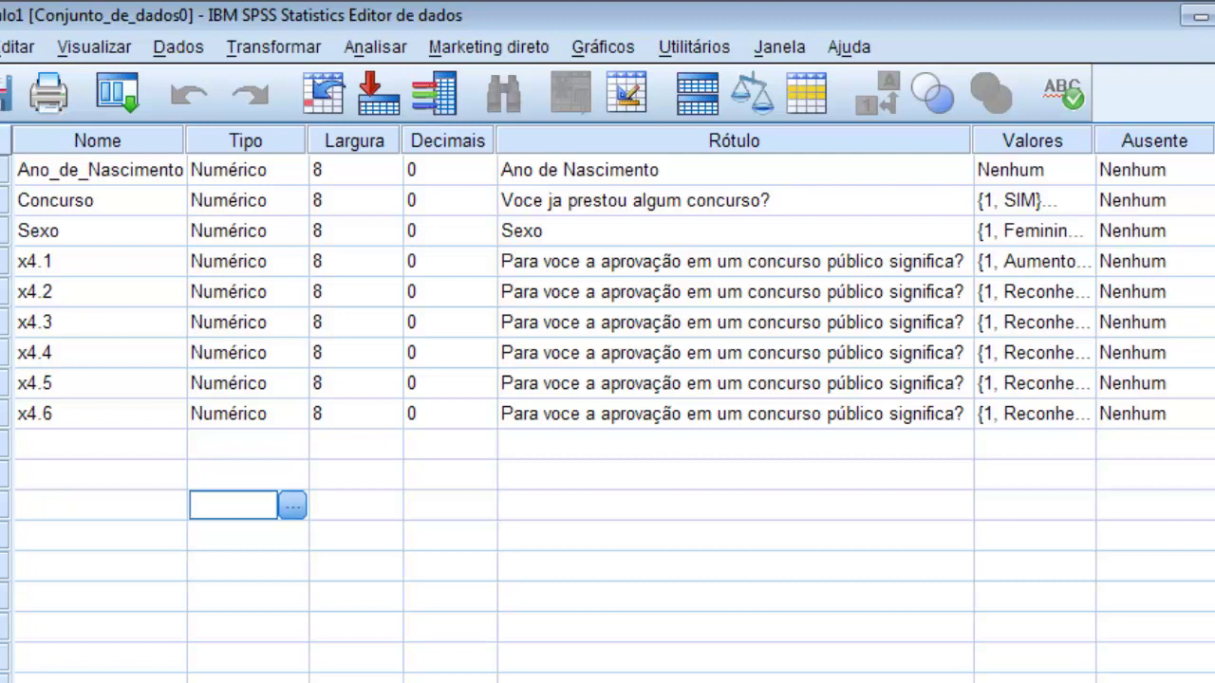
{"action": "left_click", "coordinate": [345, 505]}
{"action": "left_click", "coordinate": [345, 535]}
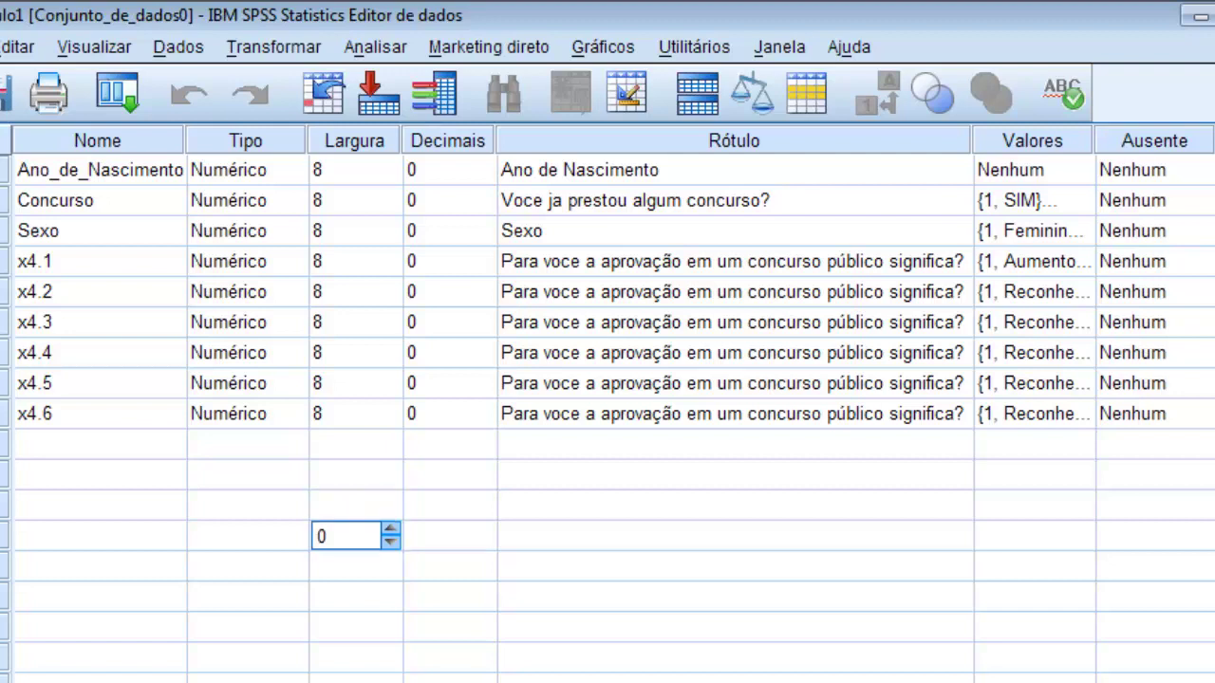
{"action": "left_click", "coordinate": [449, 535]}
{"action": "left_click", "coordinate": [345, 445]}
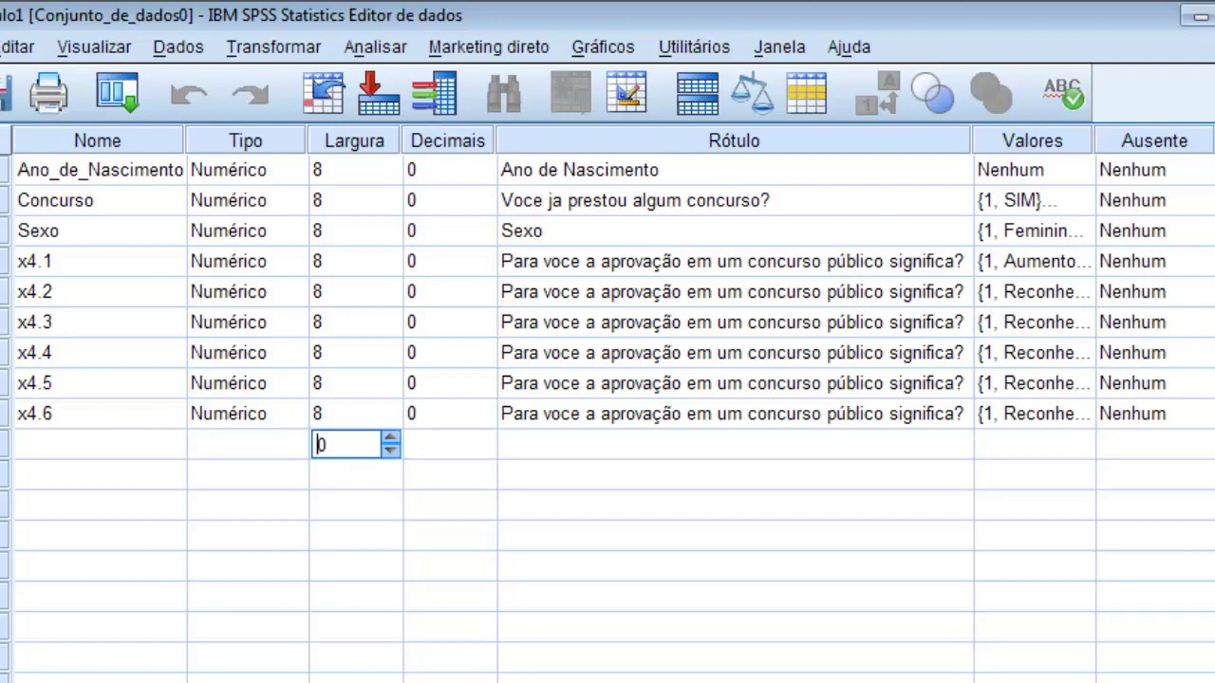
Step: Examine the width, decimals and label of Ano_de_Nascimento, and check its value labels without changing them
{"action": "left_click", "coordinate": [346, 170]}
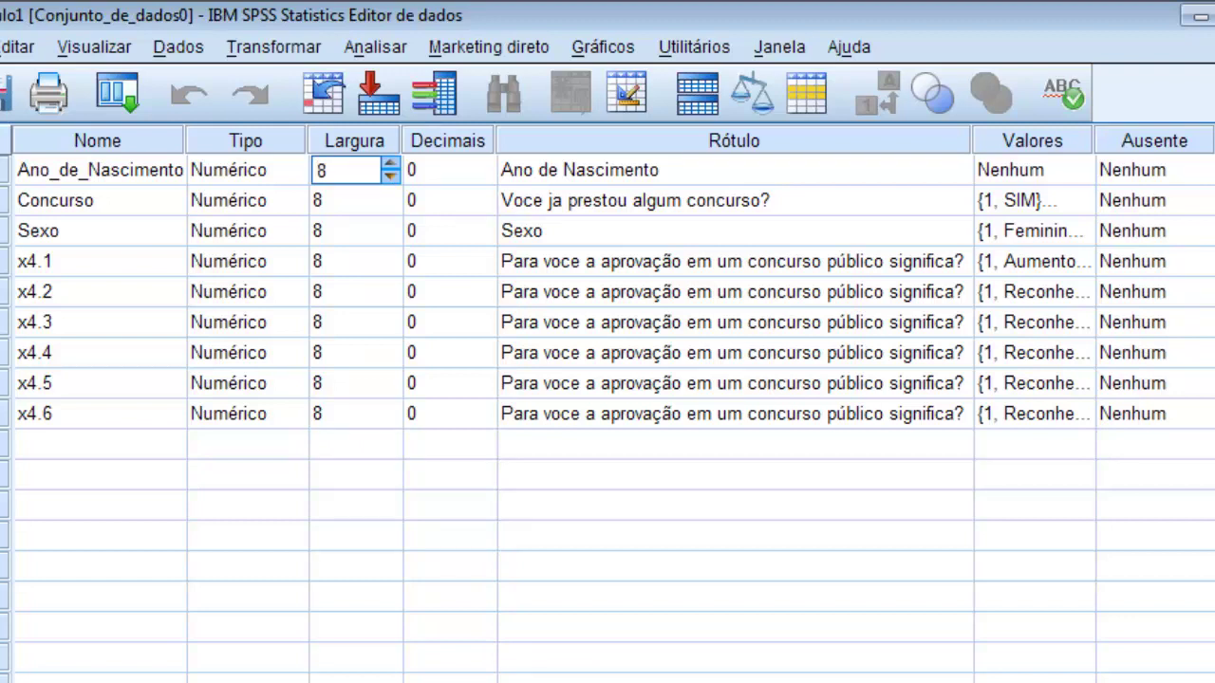
{"action": "left_click", "coordinate": [439, 170]}
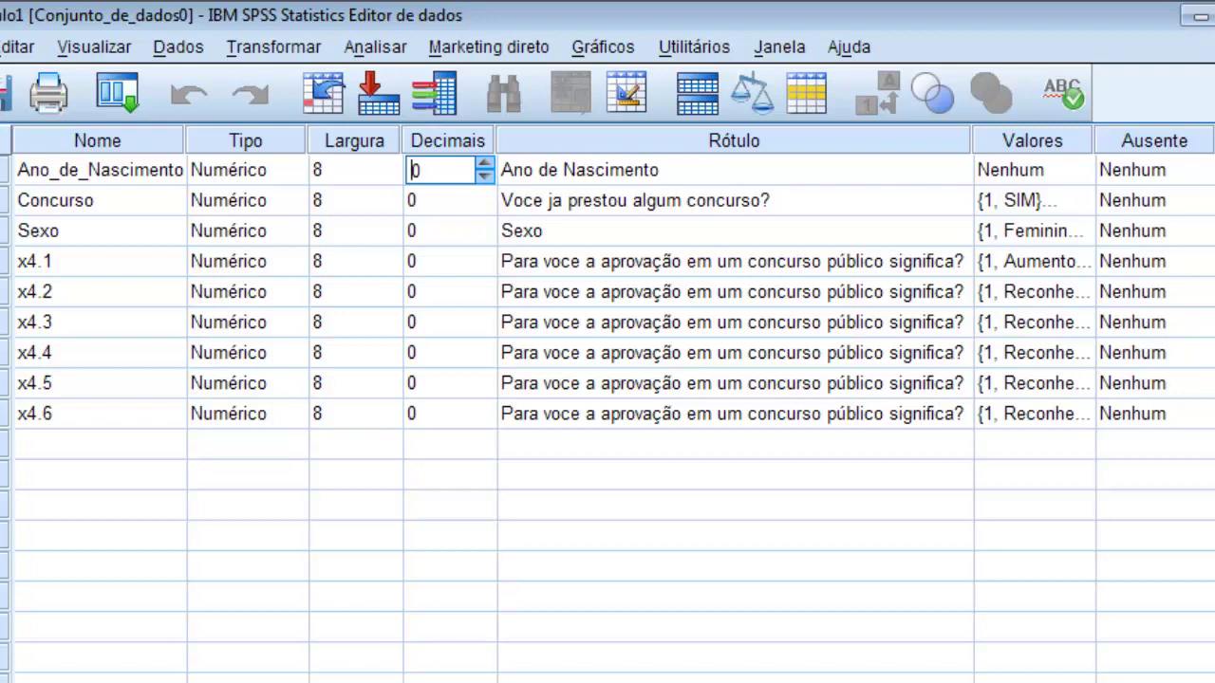
{"action": "left_click", "coordinate": [734, 170]}
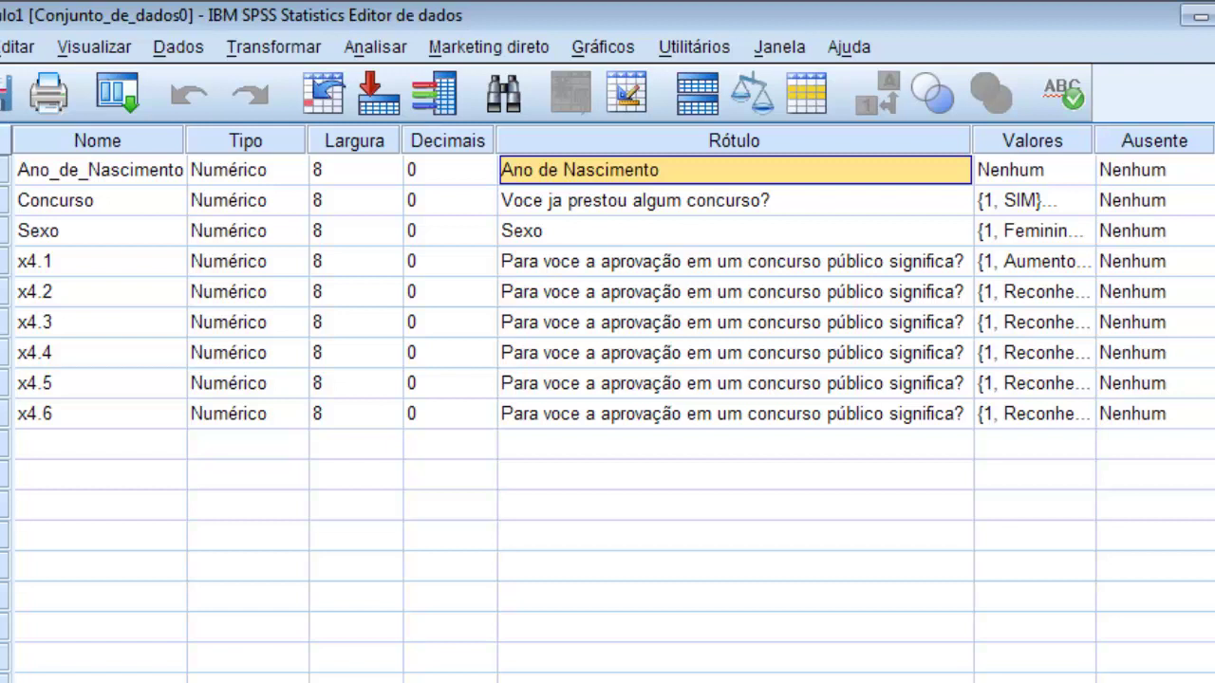
{"action": "left_click", "coordinate": [1020, 170]}
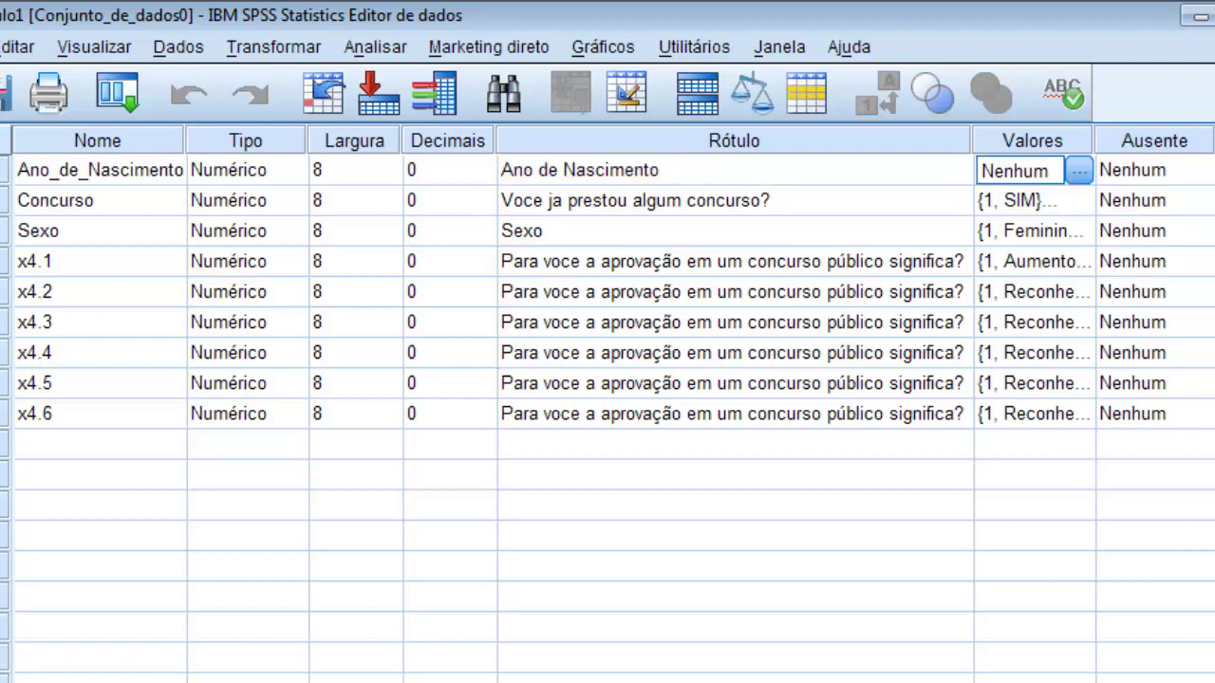
{"action": "left_click", "coordinate": [1079, 170]}
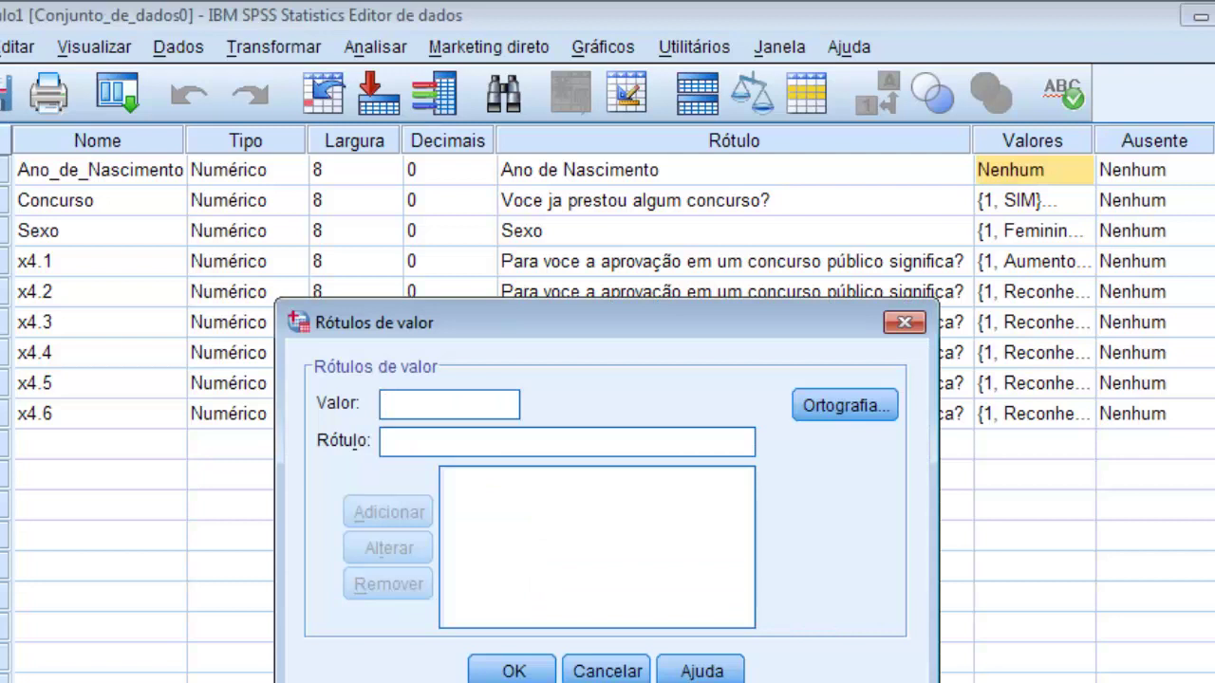
{"action": "left_click", "coordinate": [905, 323]}
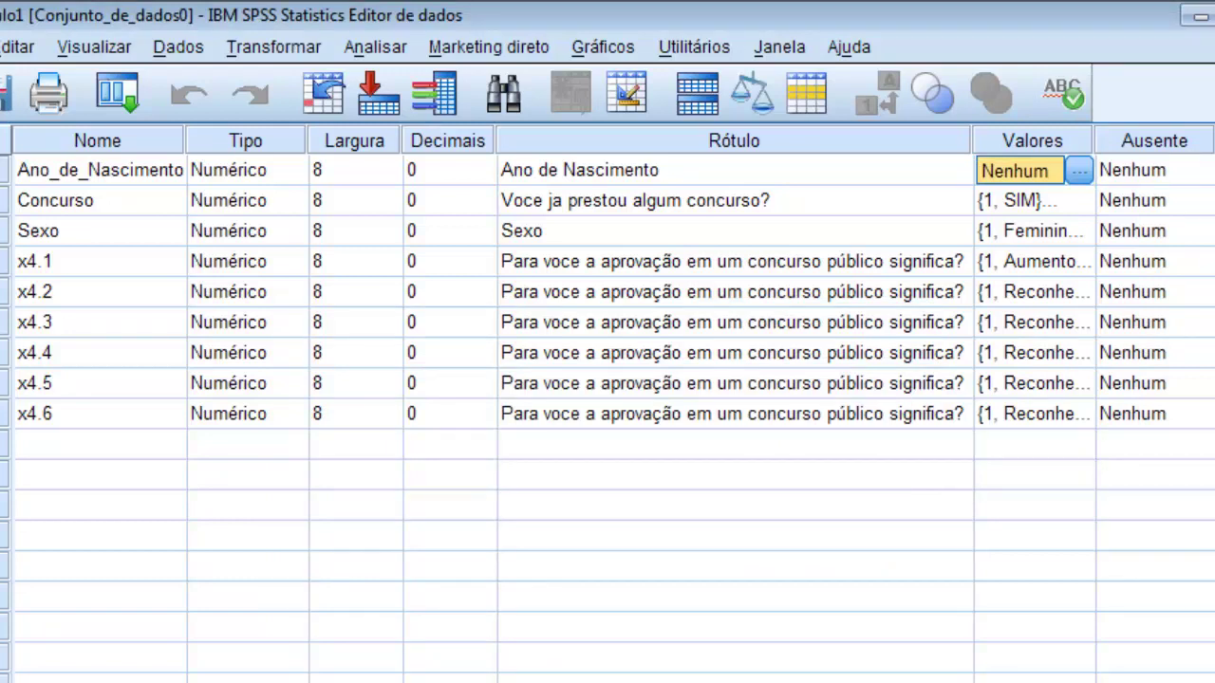
Step: Examine the missing-value settings of the first three variables, including the missing-value options for Concurso
{"action": "key", "text": "Right"}
{"action": "key", "text": "Right"}
{"action": "key", "text": "Right"}
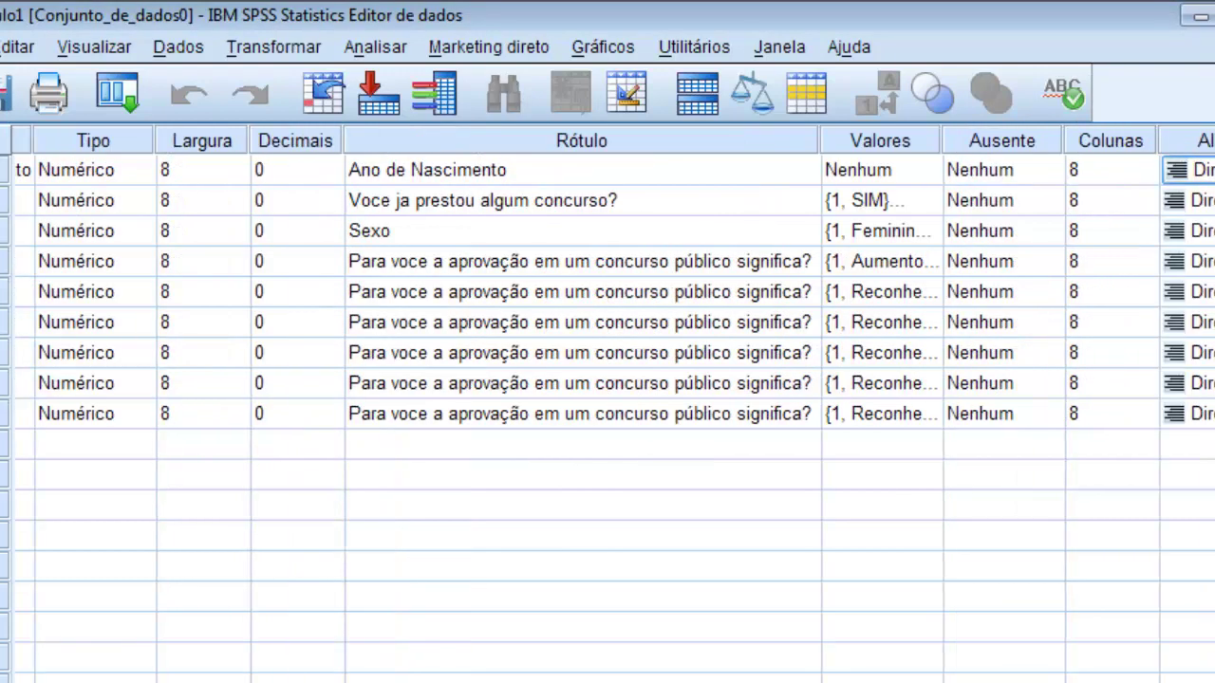
{"action": "key", "text": "Right"}
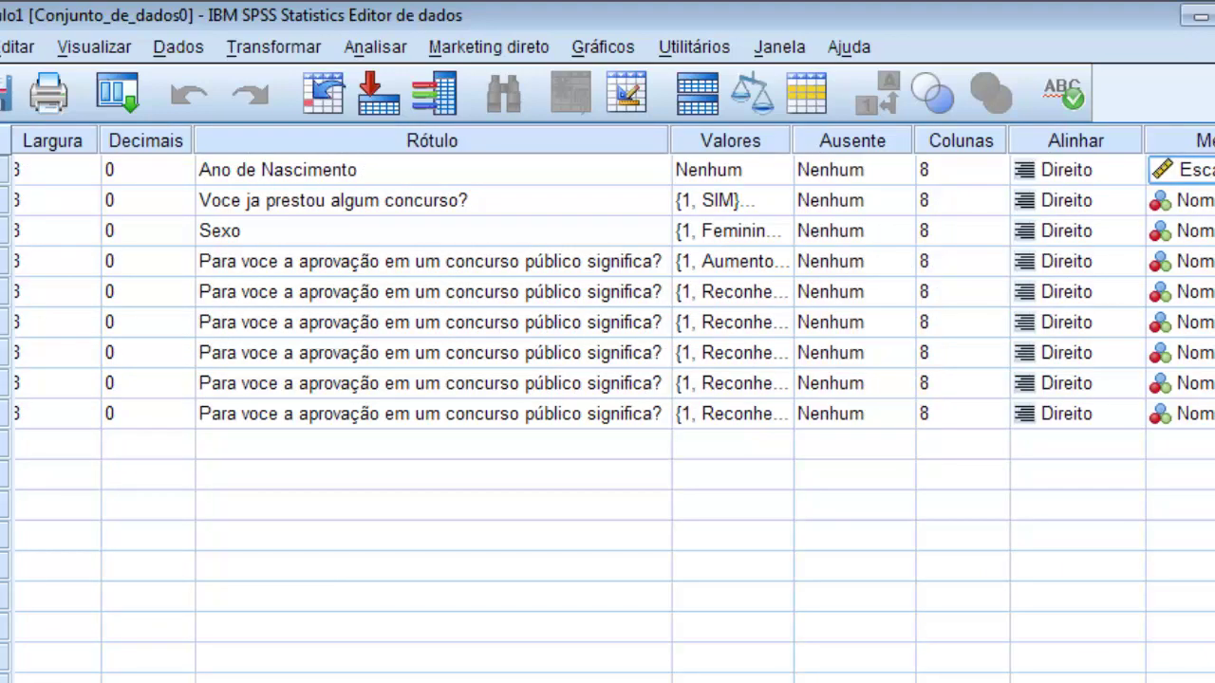
{"action": "left_click", "coordinate": [839, 170]}
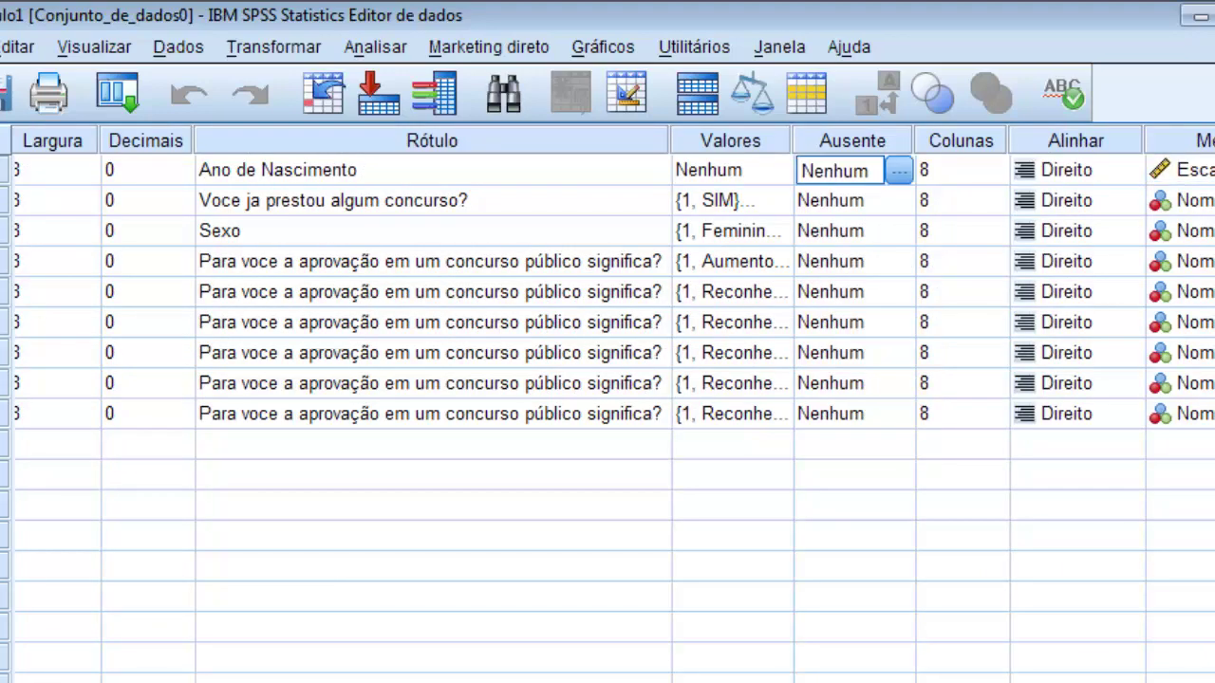
{"action": "left_click", "coordinate": [839, 230]}
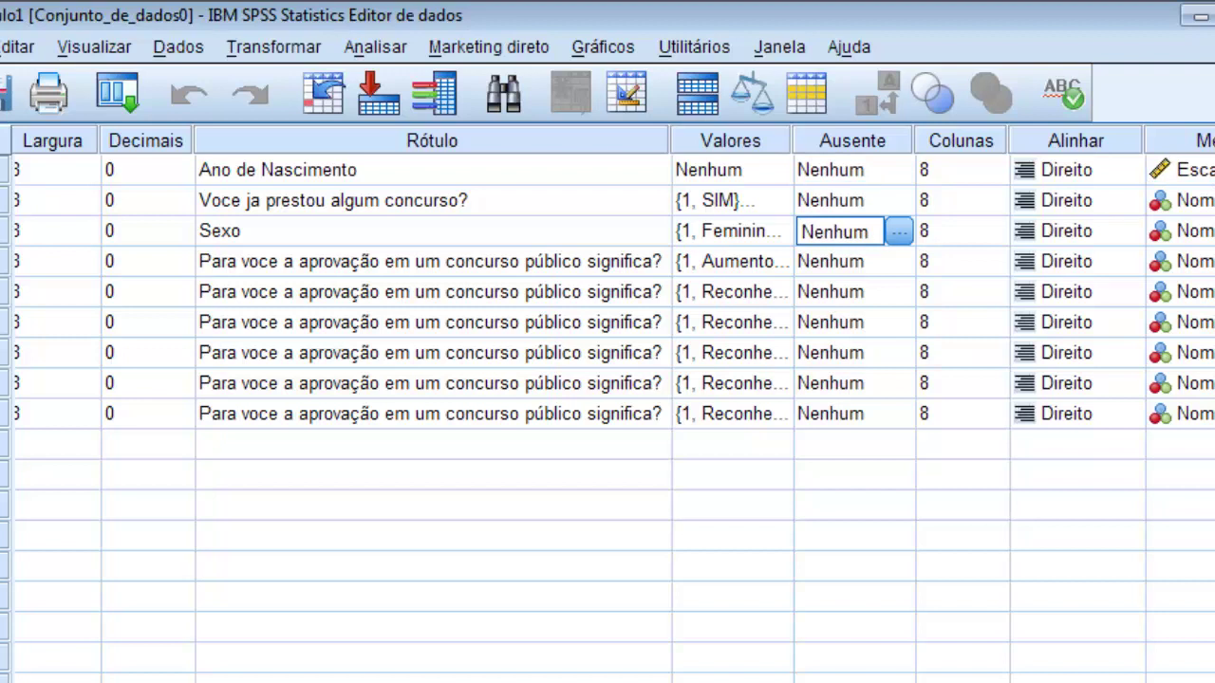
{"action": "left_click", "coordinate": [840, 201]}
{"action": "left_click", "coordinate": [898, 201]}
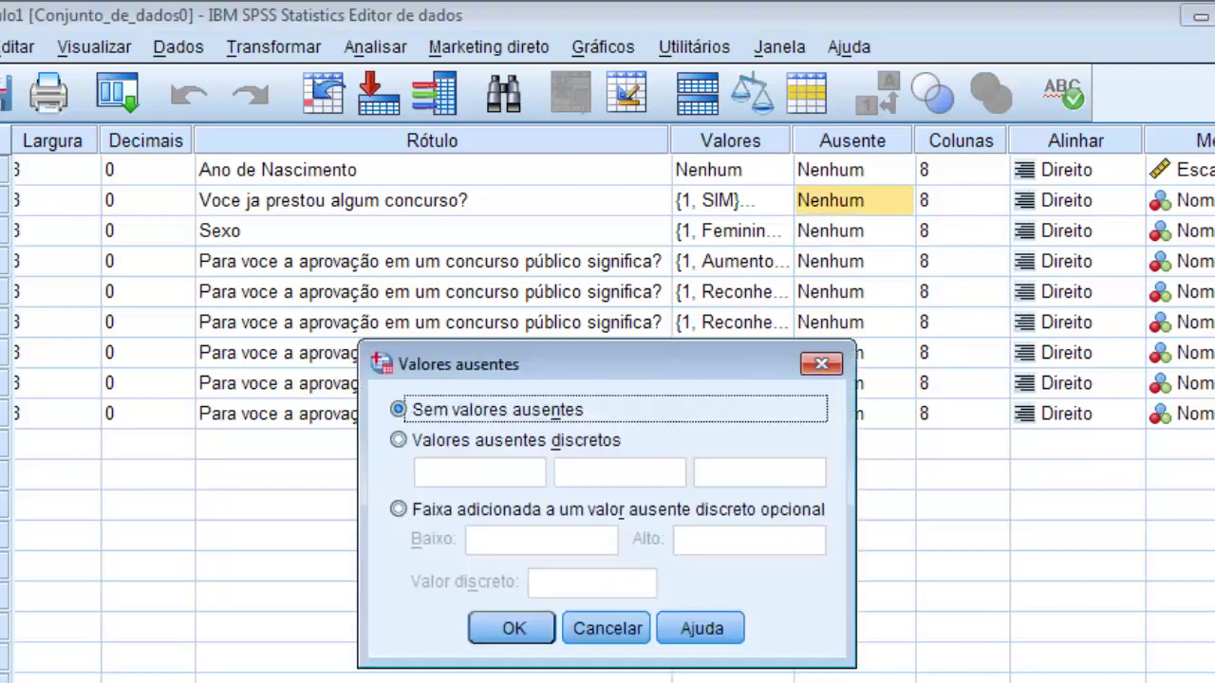
{"action": "left_click", "coordinate": [821, 363]}
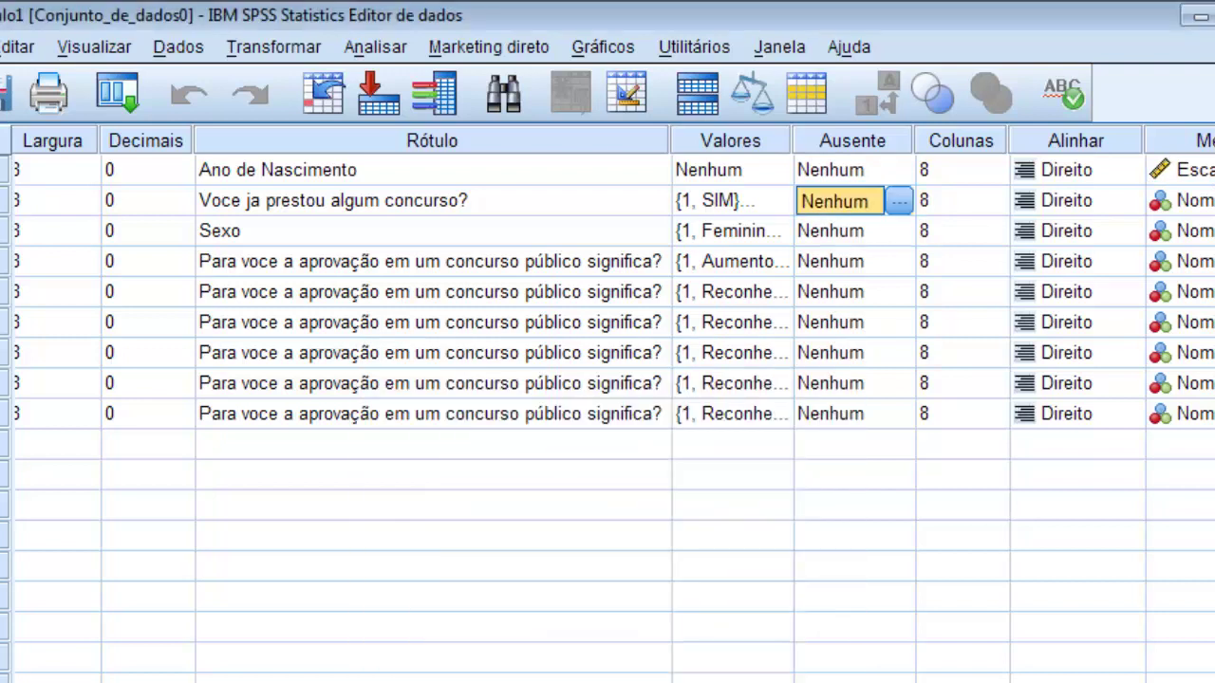
Step: Examine the column width setting and the alignment and measurement level options for Ano_de_Nascimento
{"action": "left_click", "coordinate": [960, 140]}
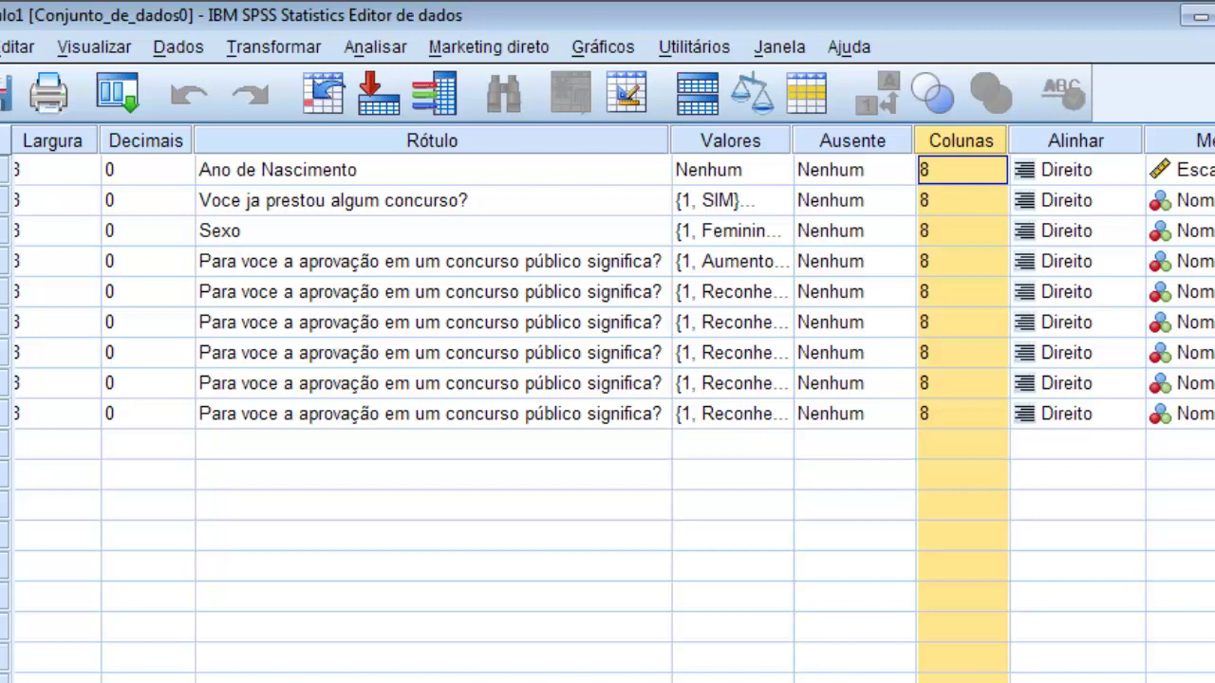
{"action": "left_click", "coordinate": [1076, 169]}
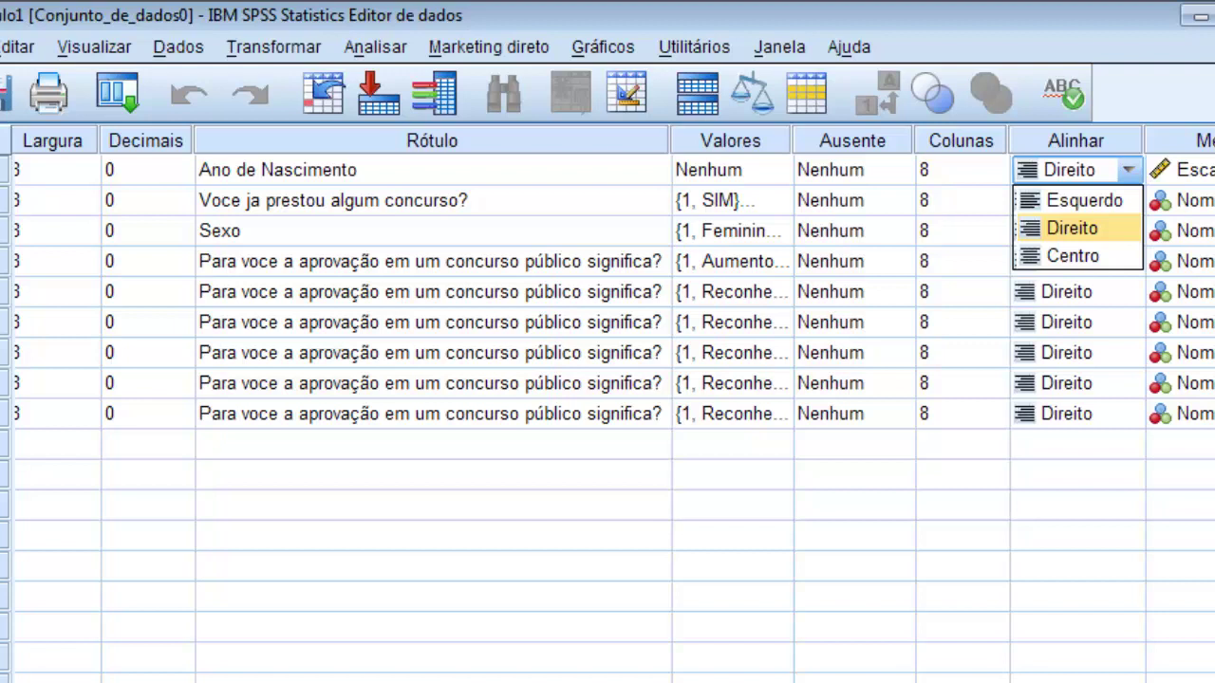
{"action": "left_click", "coordinate": [1192, 170]}
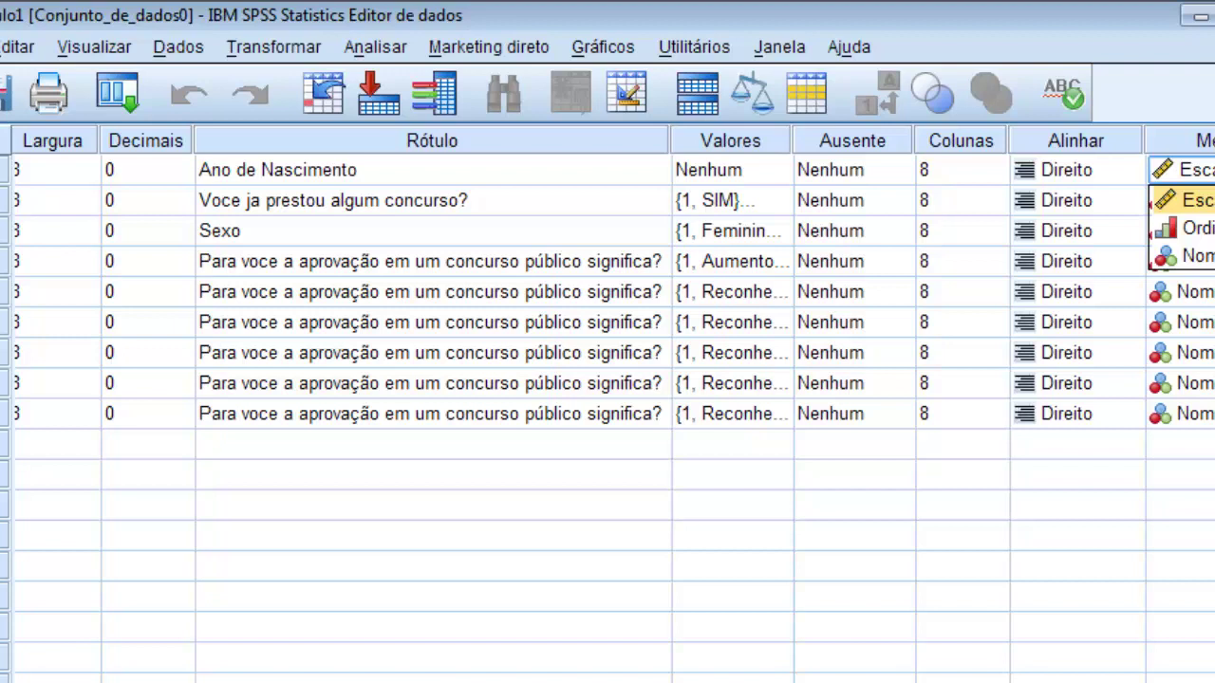
Step: Re-enter "Concurso" as the name of the second variable, labelled "Voce ja prestou algum concurso?"
{"action": "left_click", "coordinate": [432, 200]}
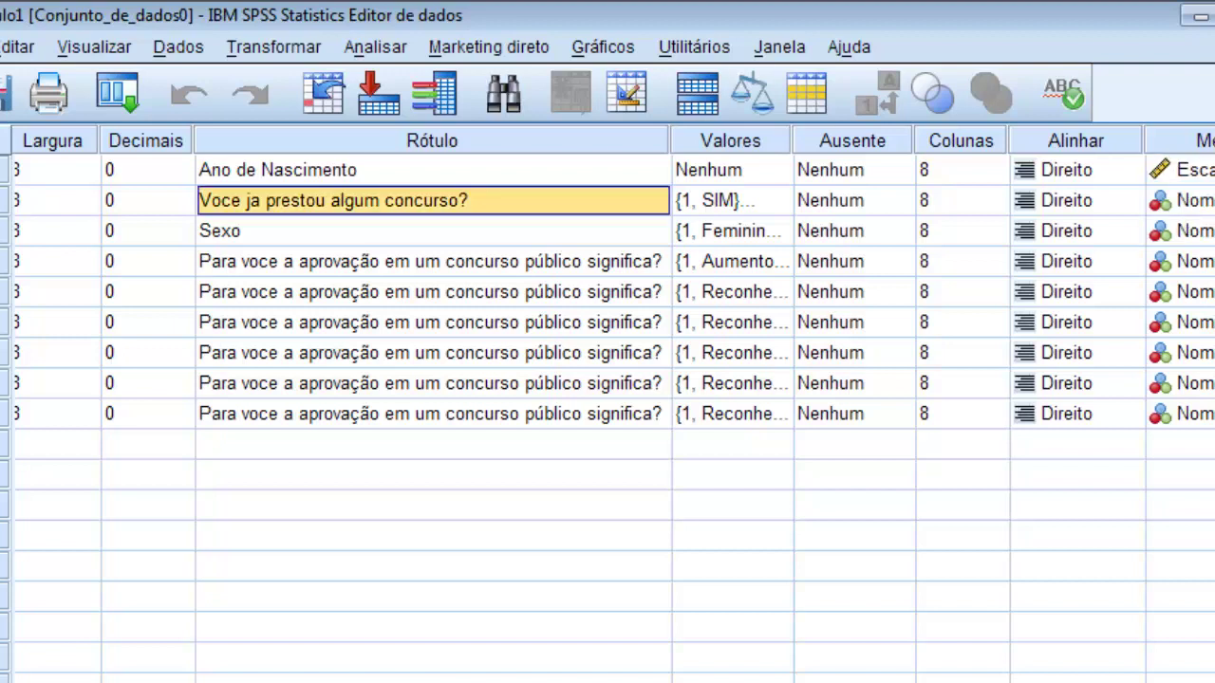
{"action": "key", "text": "Left"}
{"action": "key", "text": "Left"}
{"action": "key", "text": "Left"}
{"action": "key", "text": "Left"}
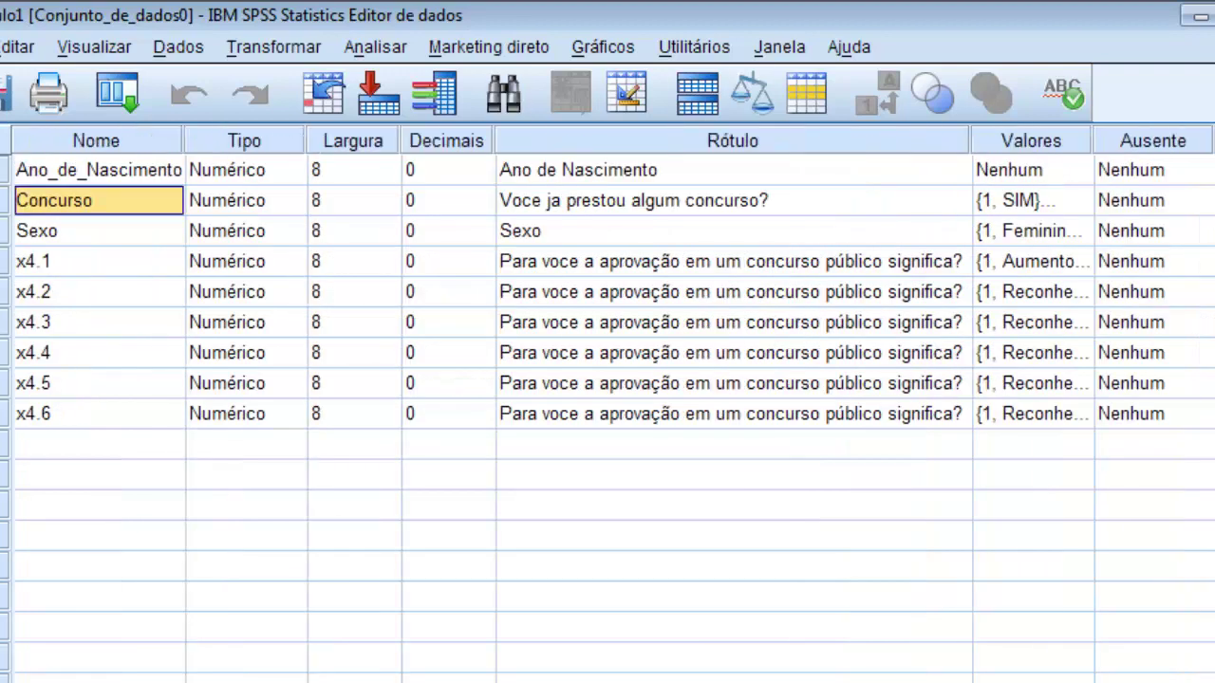
{"action": "key", "text": "Right"}
{"action": "key", "text": "Left"}
{"action": "type", "text": "C"}
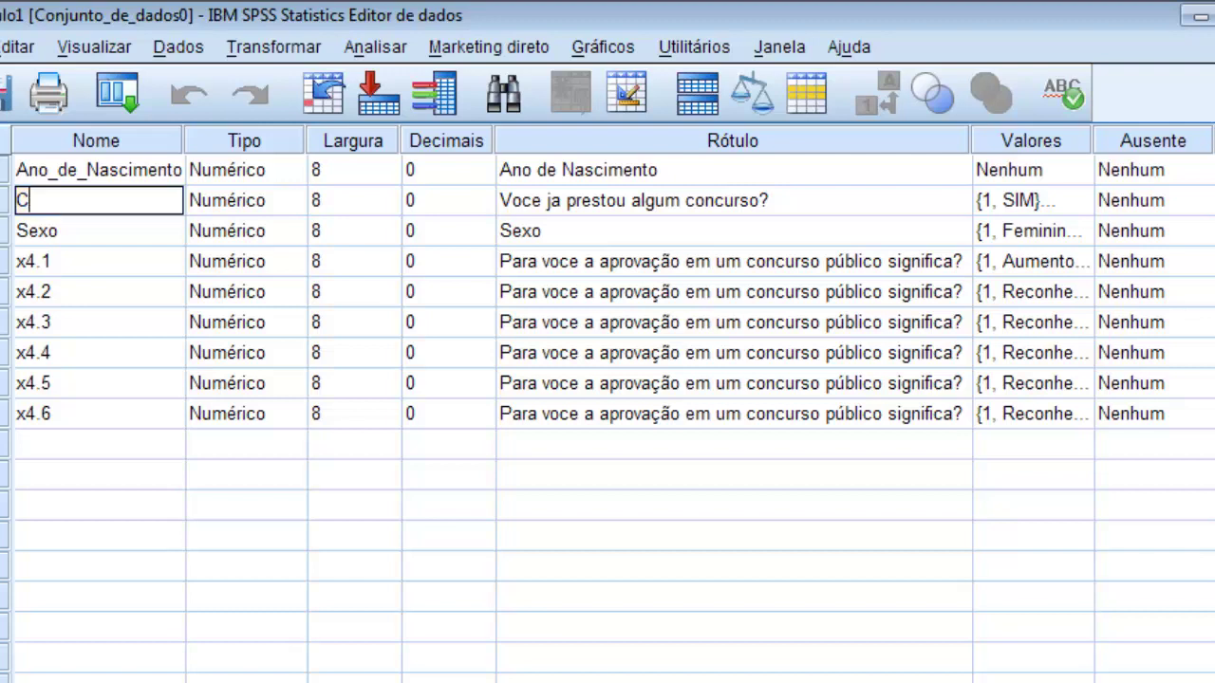
{"action": "type", "text": "oncurso"}
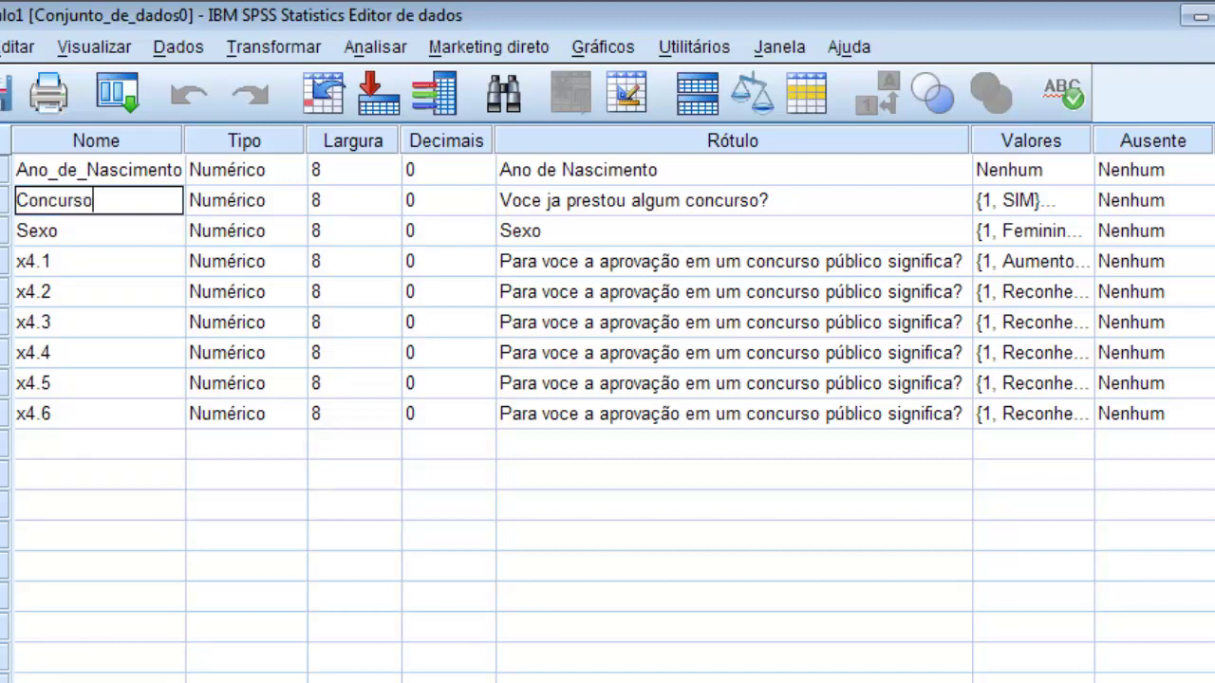
{"action": "key", "text": "Return"}
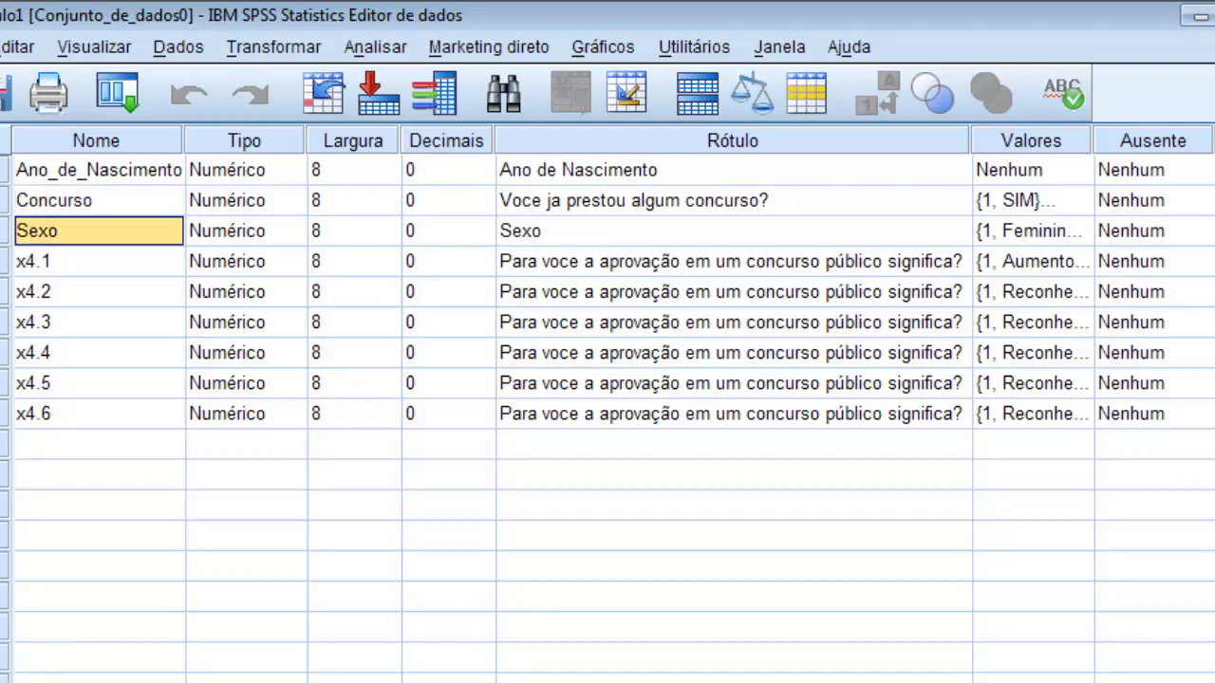
Step: Examine the type, width and decimals settings of the Concurso variable
{"action": "left_click", "coordinate": [230, 200]}
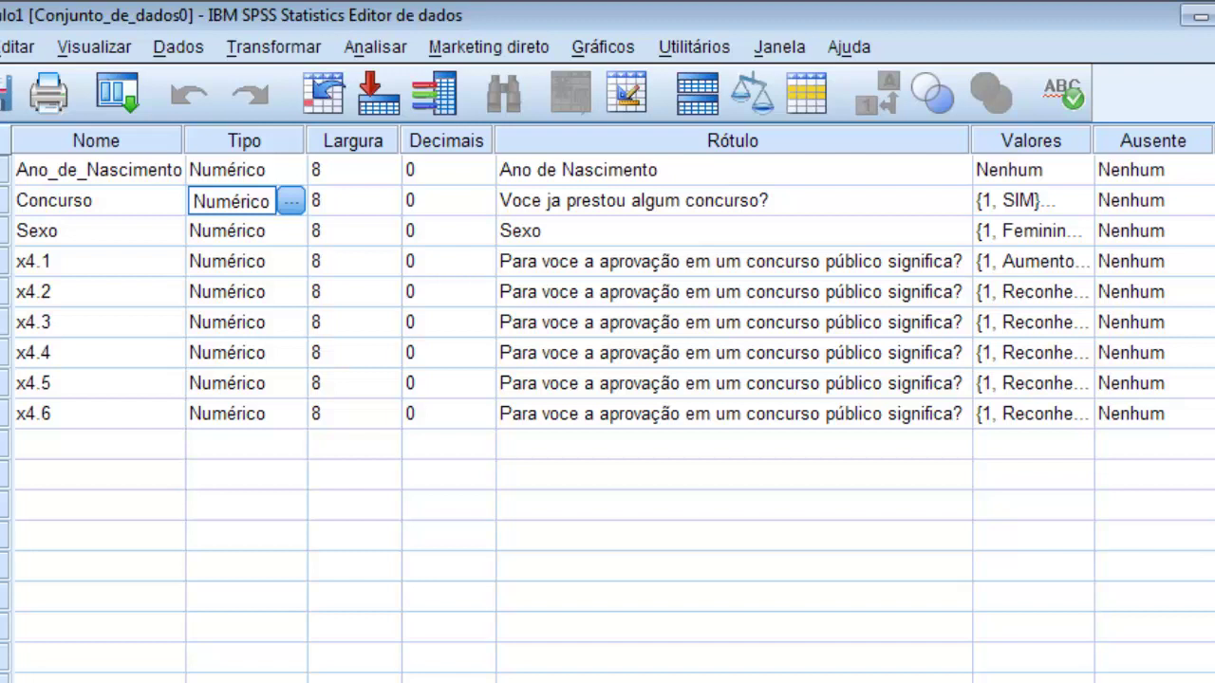
{"action": "left_click", "coordinate": [345, 200]}
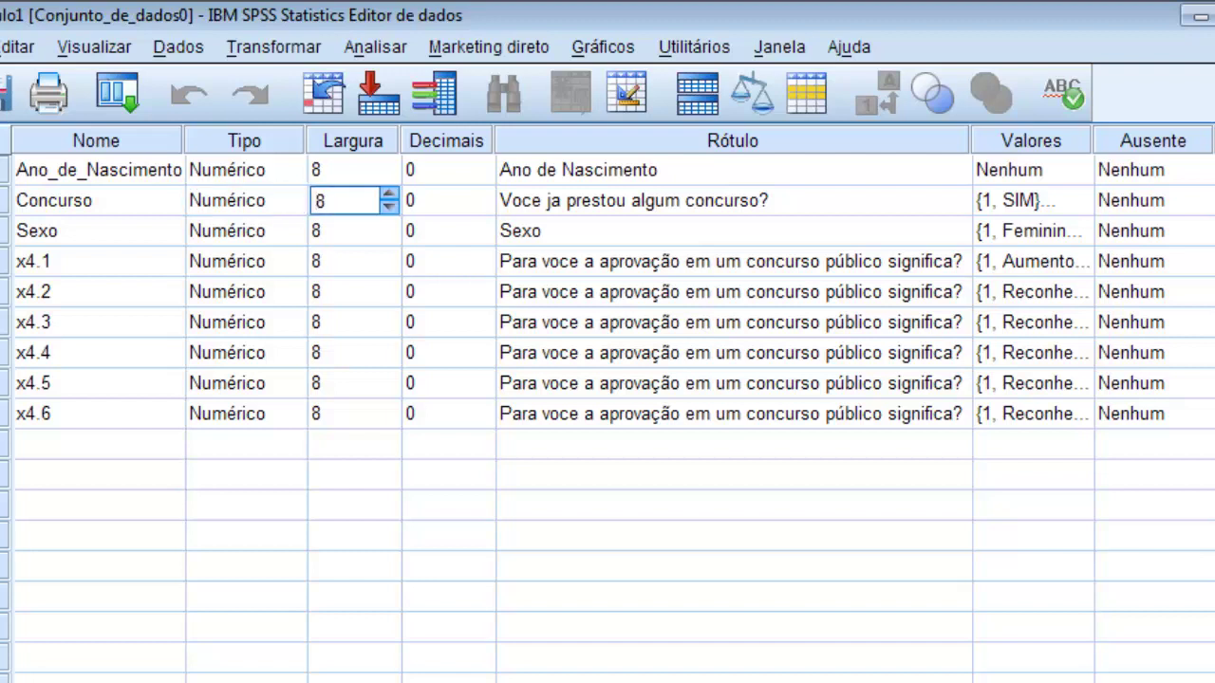
{"action": "left_click", "coordinate": [439, 200]}
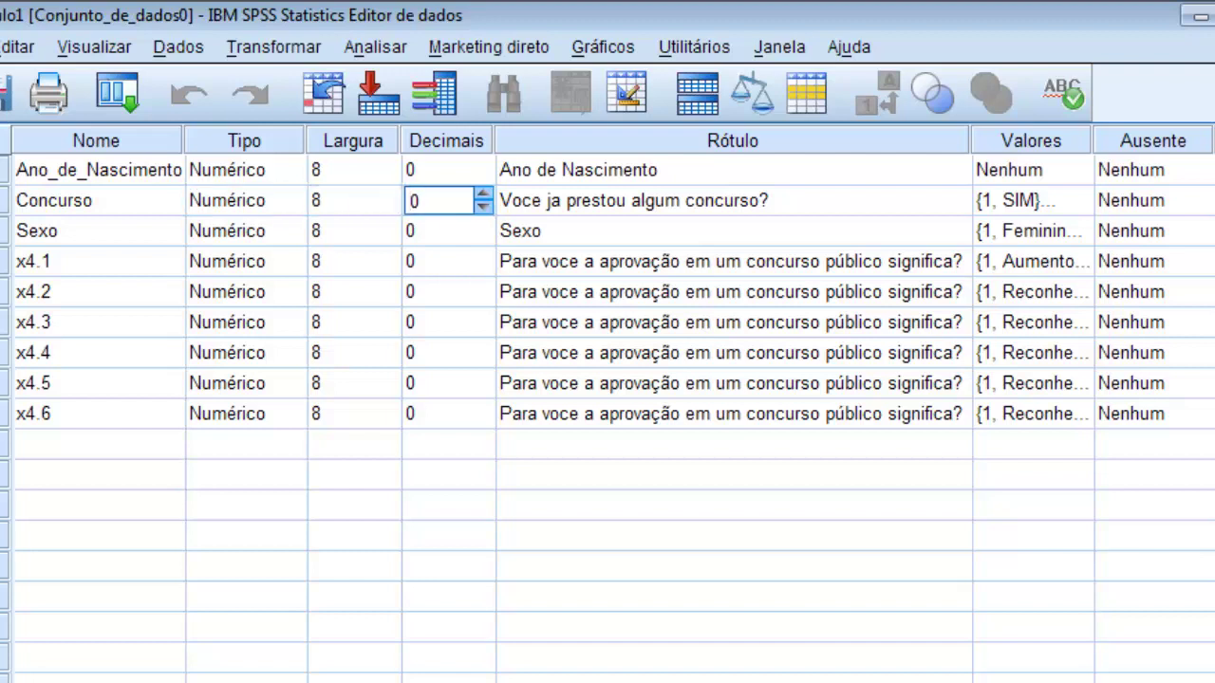
Step: Raise the width of Concurso to 9 and restore it to 8
{"action": "left_click", "coordinate": [345, 200]}
{"action": "left_click", "coordinate": [388, 193]}
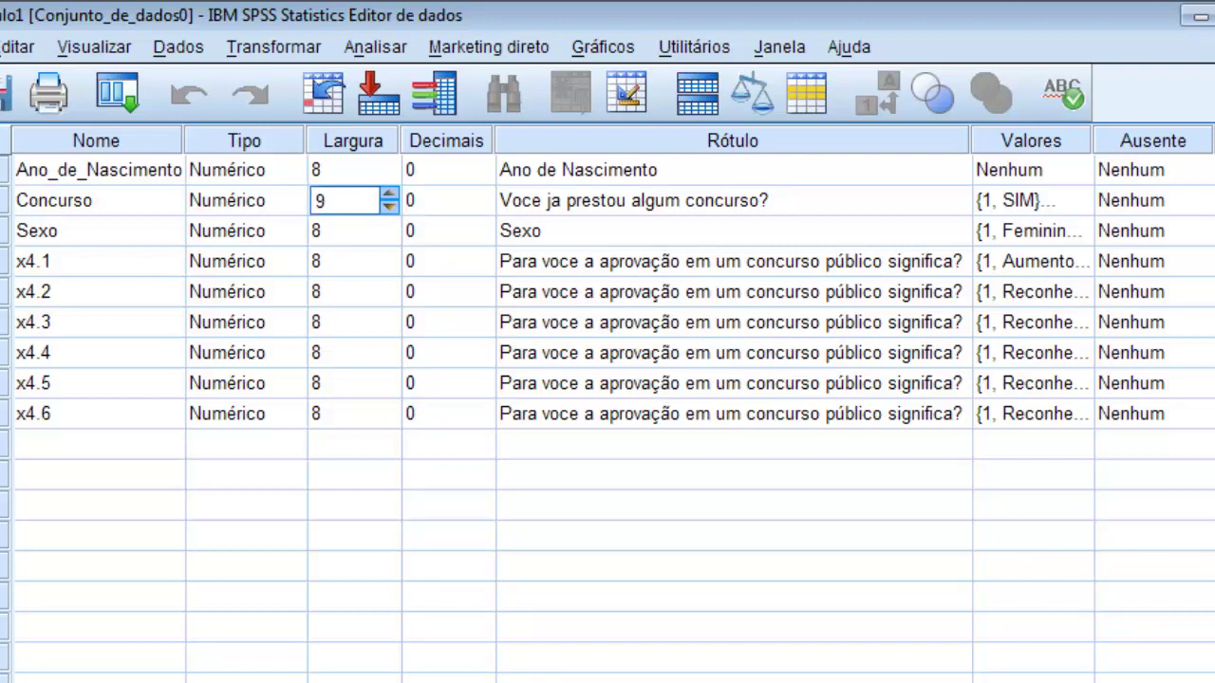
{"action": "left_click", "coordinate": [388, 207]}
{"action": "left_click", "coordinate": [439, 201]}
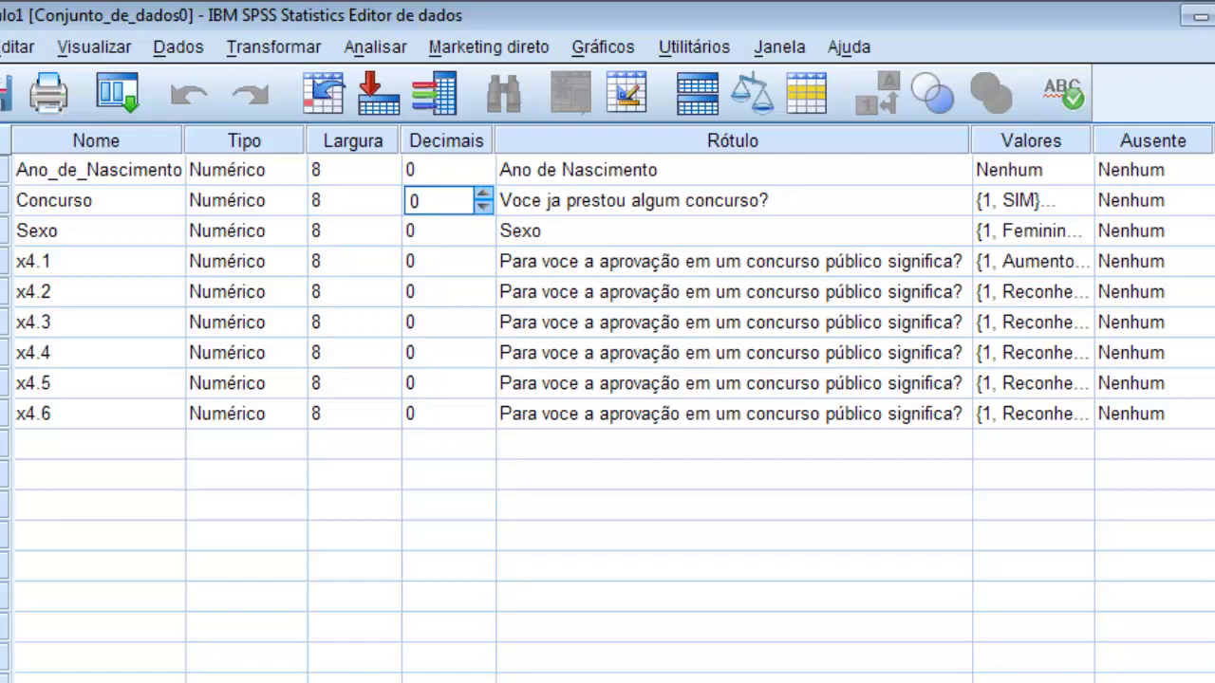
Step: Remove the value labels 1 = "SIM" and 2 = "NÃO" from the Concurso variable
{"action": "left_click", "coordinate": [733, 200]}
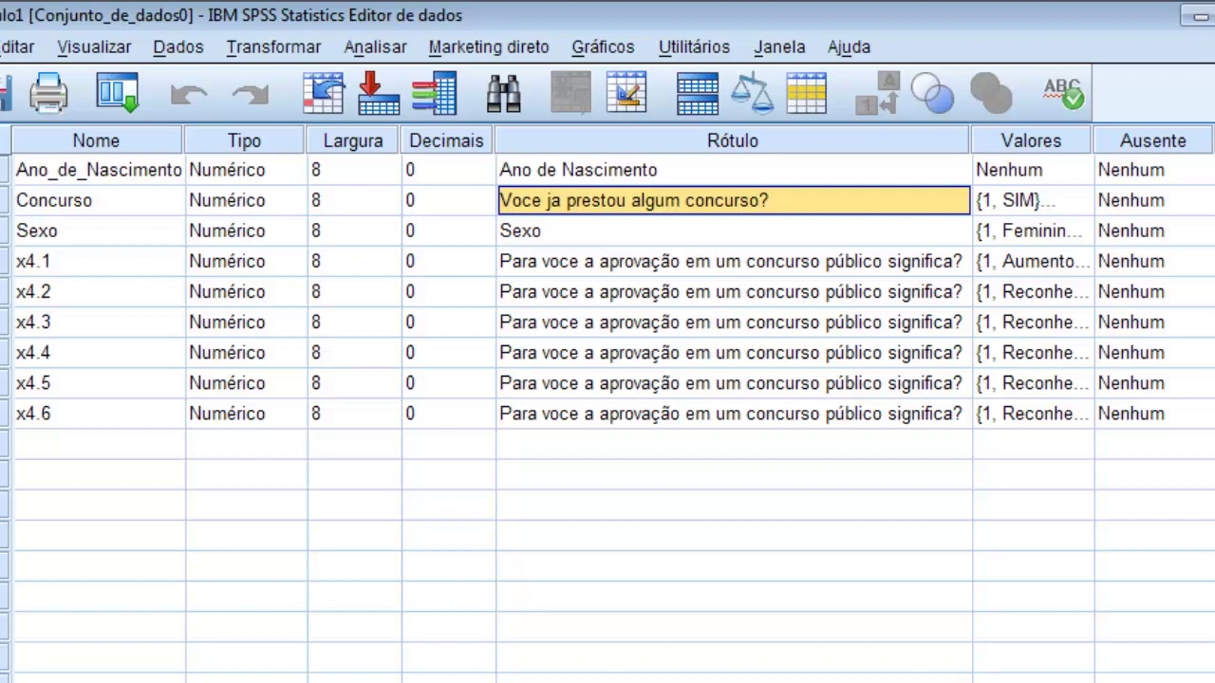
{"action": "left_click", "coordinate": [1018, 200]}
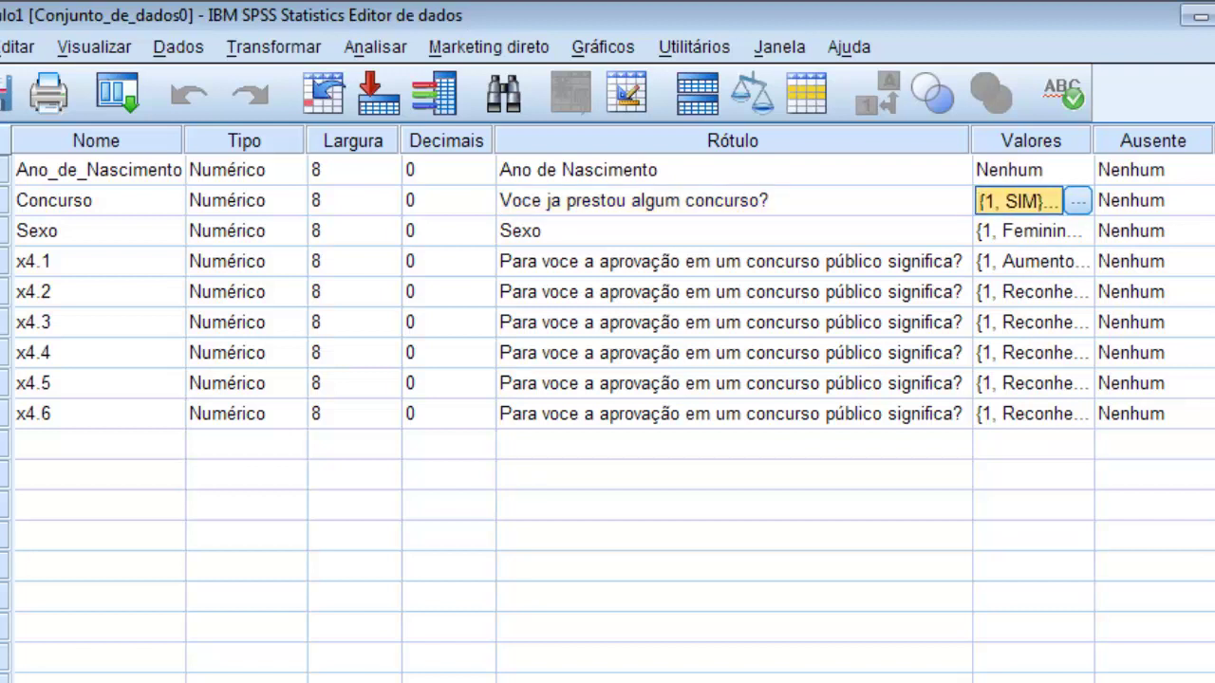
{"action": "left_click", "coordinate": [1078, 200]}
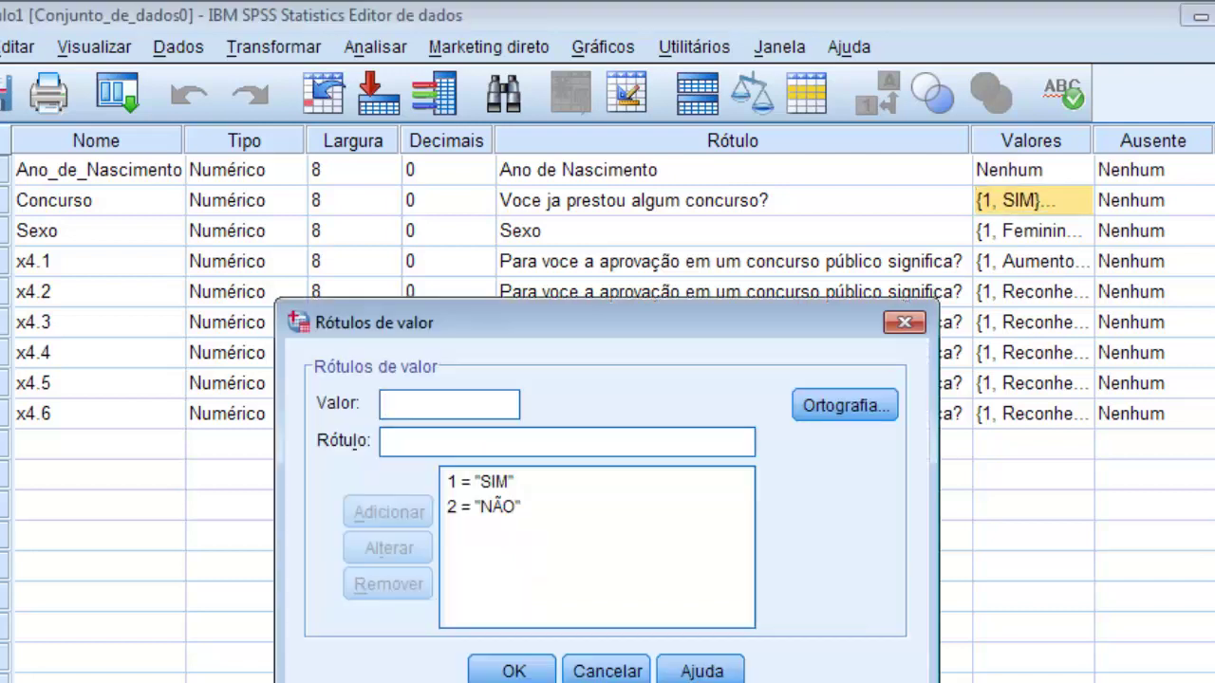
{"action": "left_click", "coordinate": [483, 483]}
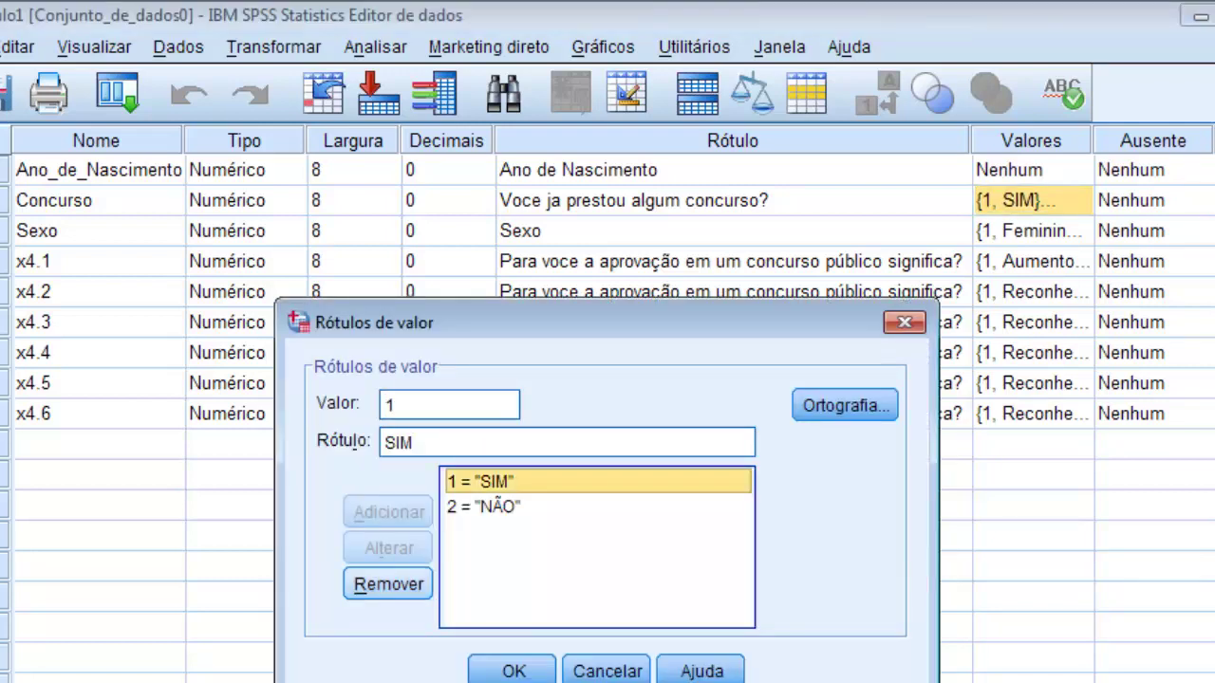
{"action": "left_click", "coordinate": [388, 585]}
{"action": "left_click", "coordinate": [483, 482]}
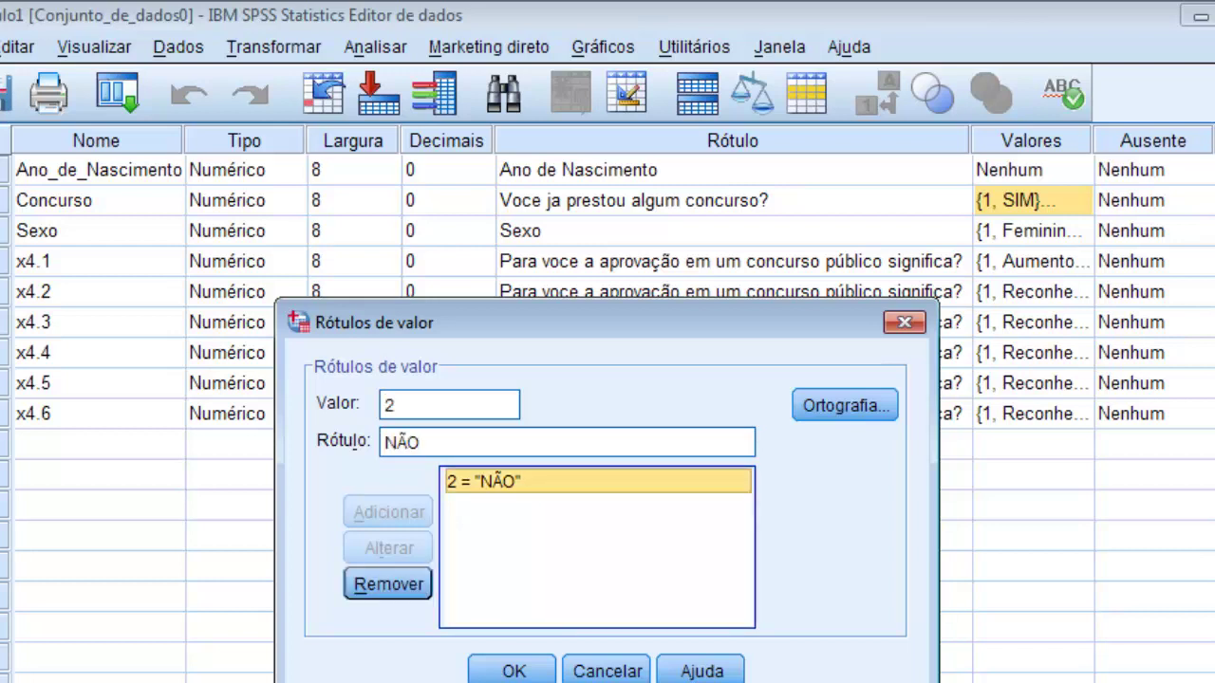
{"action": "left_click", "coordinate": [388, 585]}
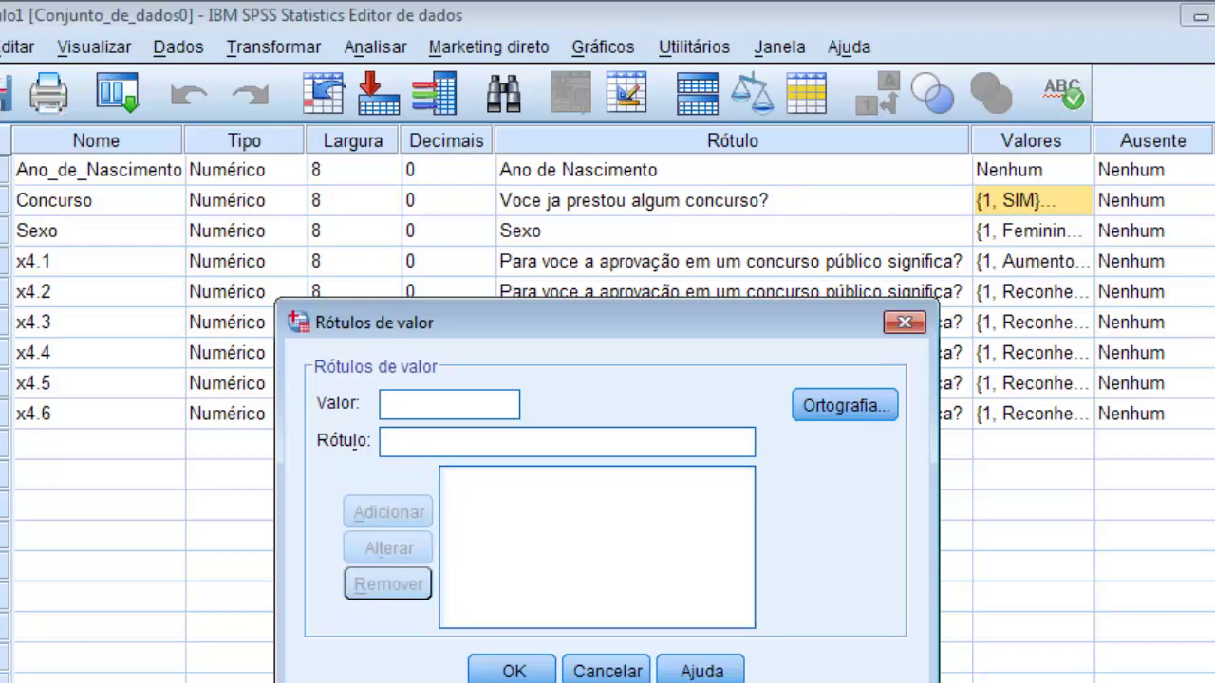
Step: Add a value label to Concurso that assigns "SIM" to the value 1
{"action": "type", "text": "1"}
{"action": "left_click", "coordinate": [385, 442]}
{"action": "type", "text": "SIM"}
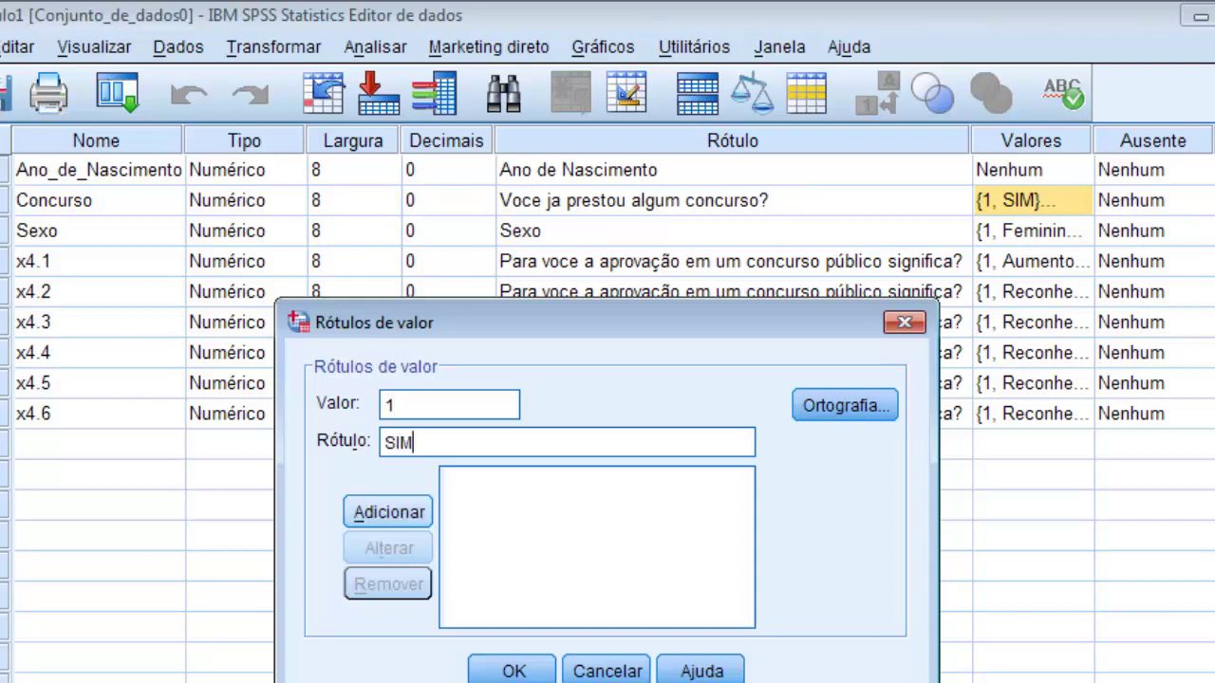
{"action": "left_click", "coordinate": [389, 512]}
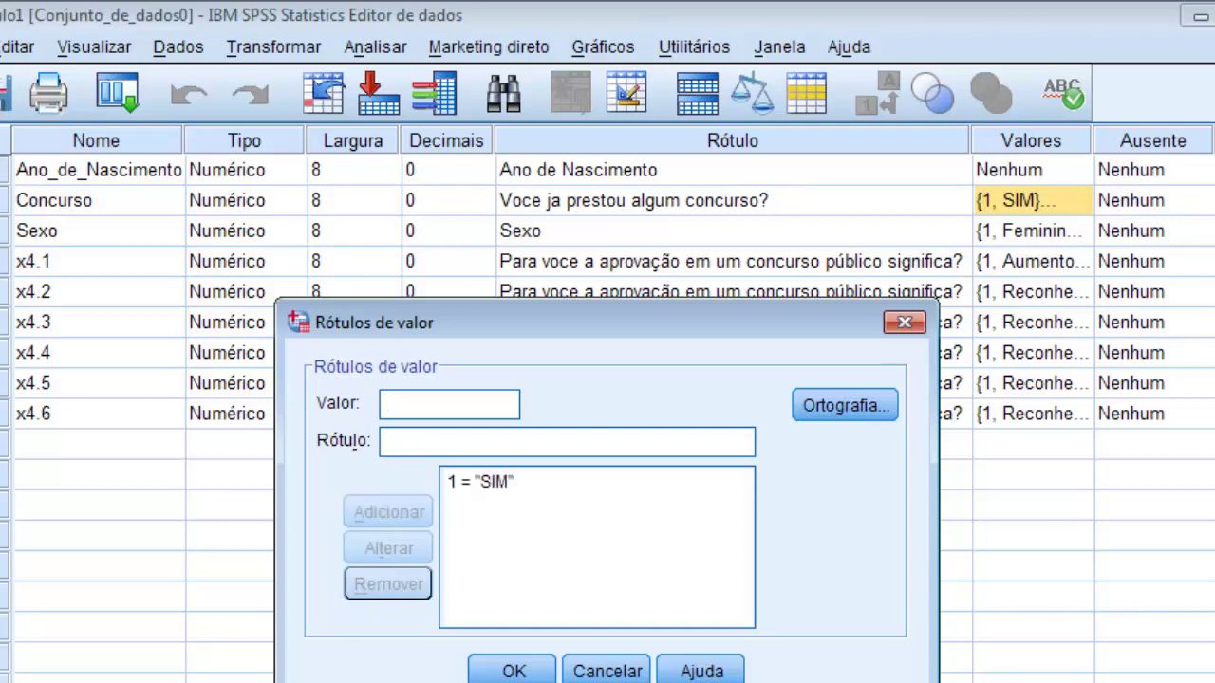
Step: Add a value label to Concurso that assigns "NÃO" to the value 2 and apply the value labels
{"action": "type", "text": "2"}
{"action": "left_click", "coordinate": [384, 443]}
{"action": "type", "text": "NÃO"}
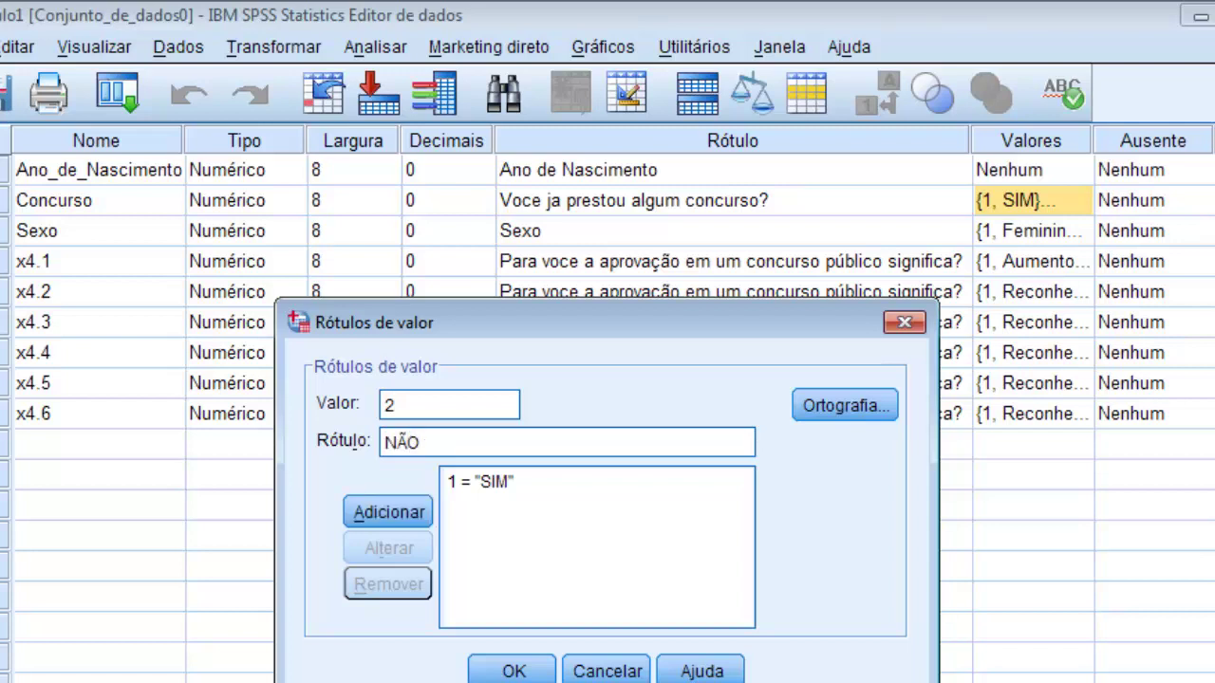
{"action": "key", "text": "Tab"}
{"action": "key", "text": "Return"}
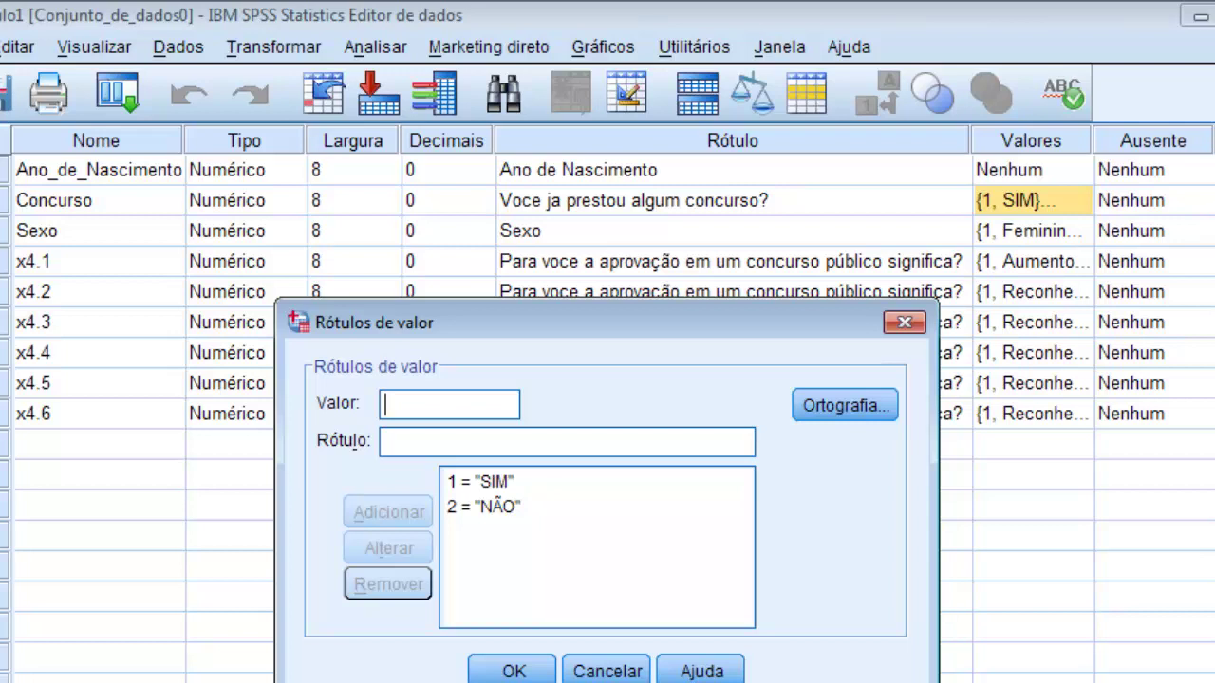
{"action": "key", "text": "Return"}
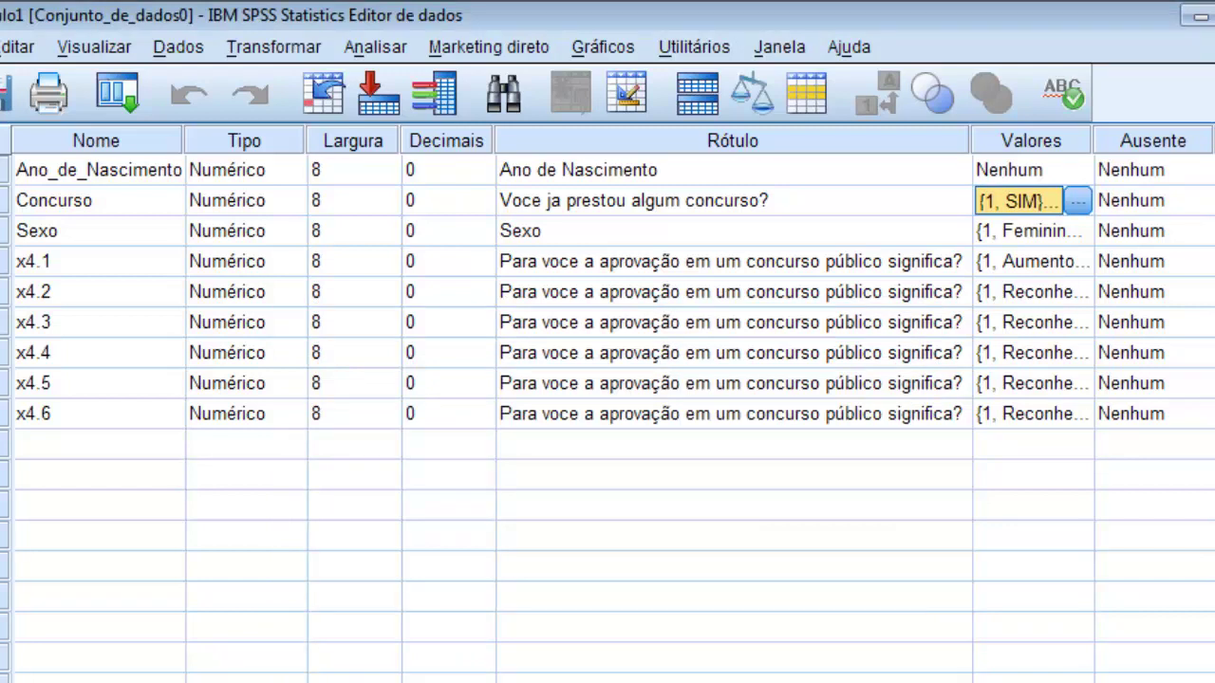
Step: Examine the missing values, column width and available measurement levels of the Concurso variable
{"action": "left_click", "coordinate": [1143, 201]}
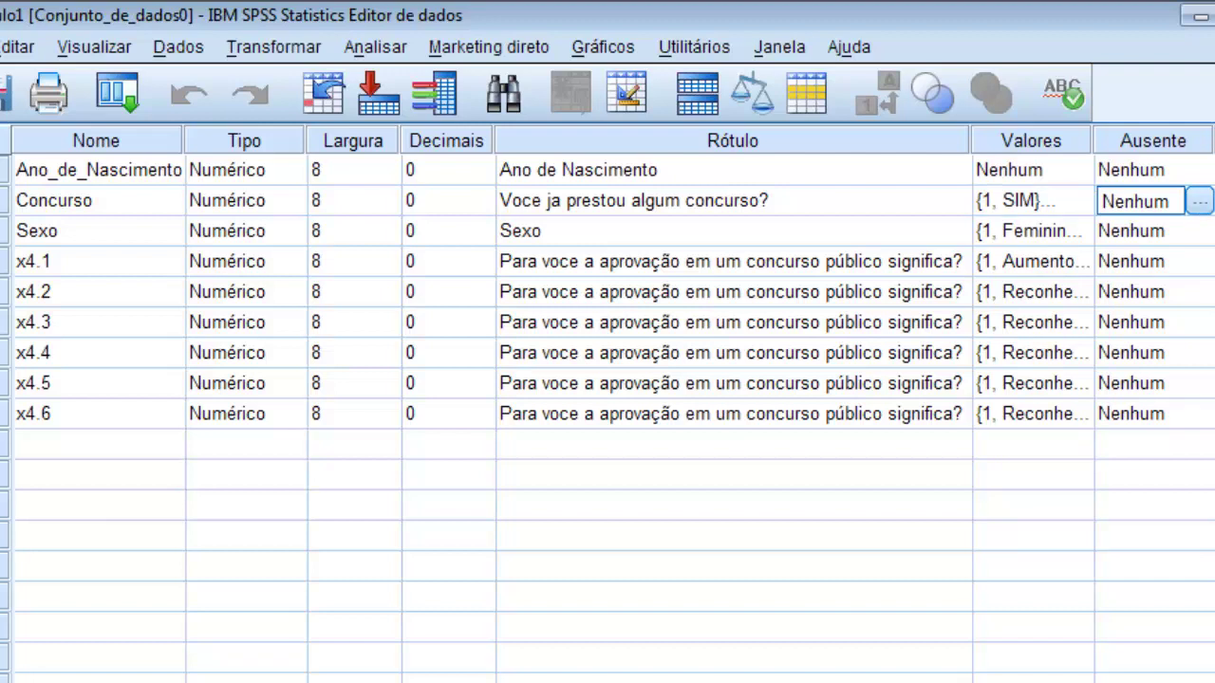
{"action": "left_click", "coordinate": [1213, 201]}
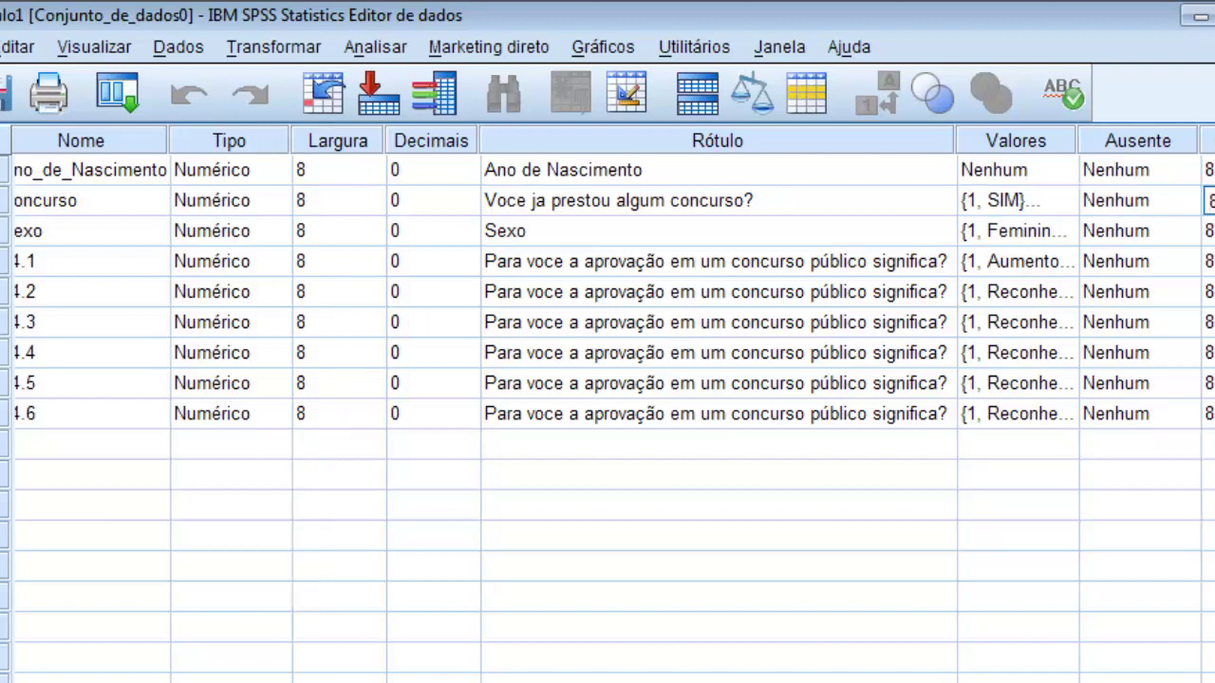
{"action": "scroll", "coordinate": [607, 404], "scroll_direction": "right", "scroll_amount": 3}
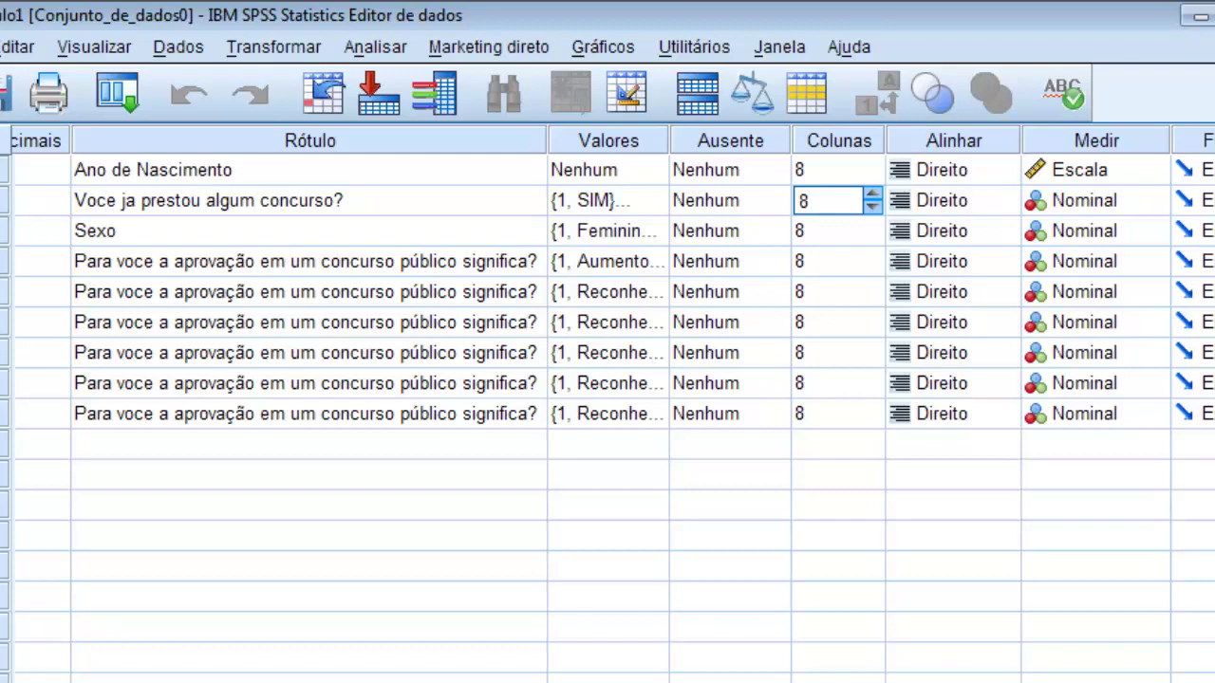
{"action": "left_click", "coordinate": [1095, 201]}
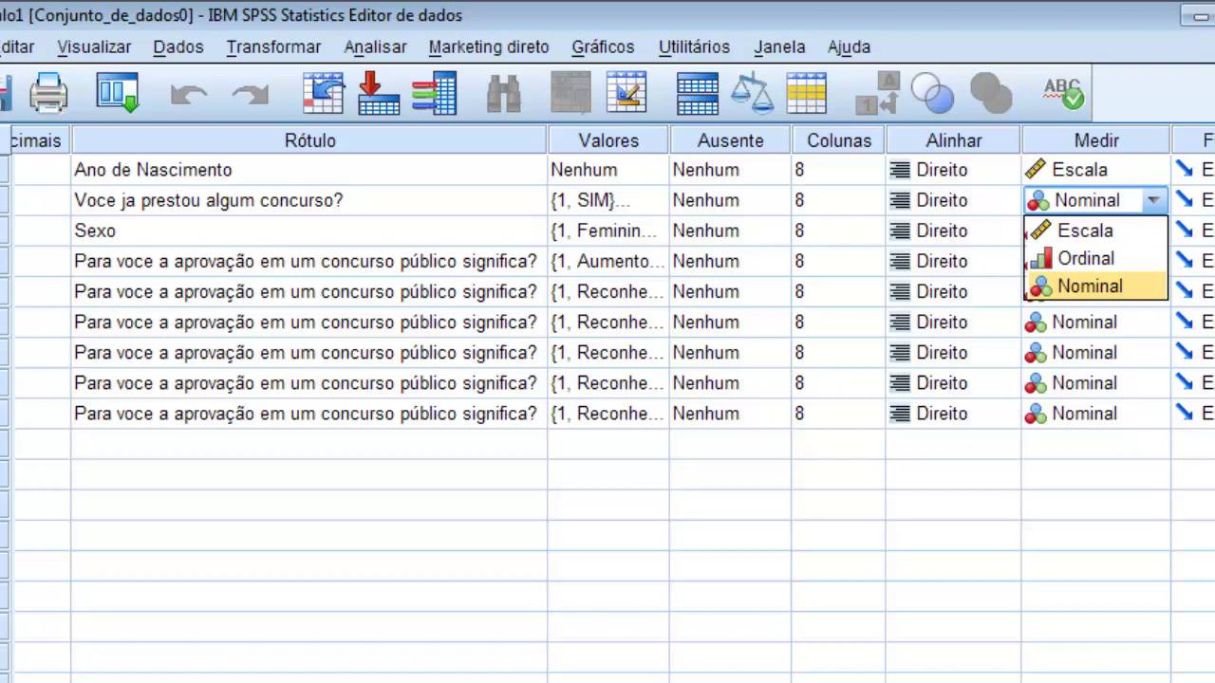
{"action": "key", "text": "Escape"}
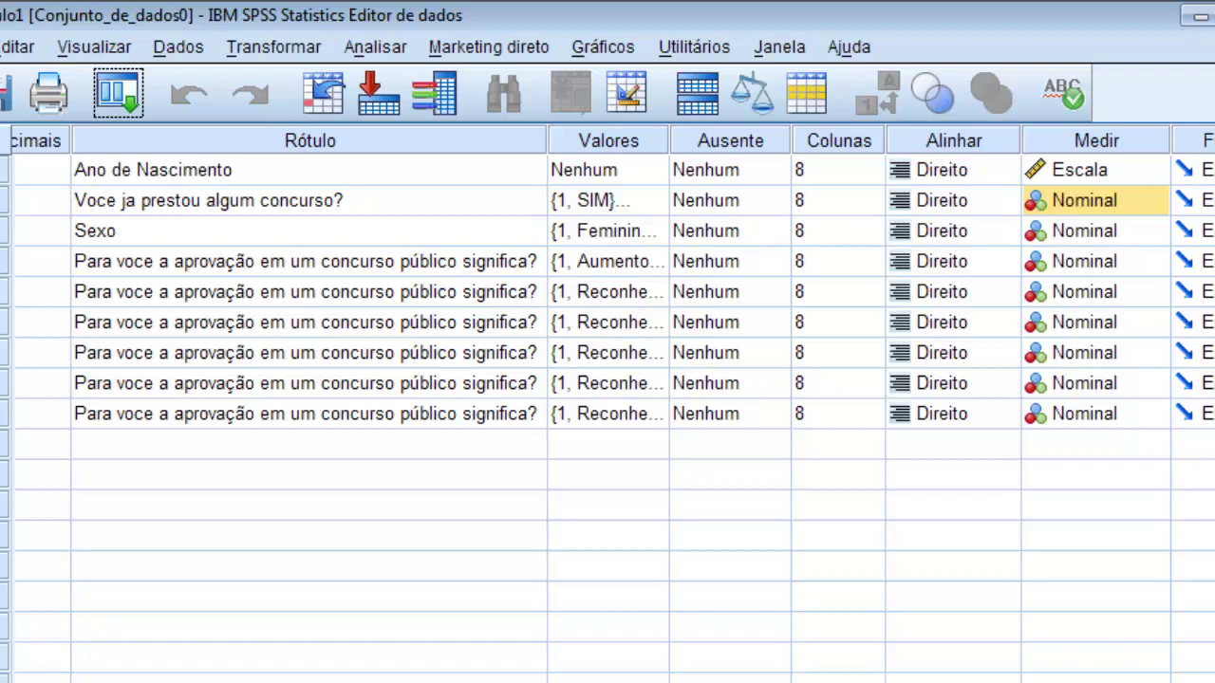
Step: Examine the name, type, width and decimals settings of the Sexo variable
{"action": "scroll", "coordinate": [607, 402], "scroll_direction": "left", "scroll_amount": 5}
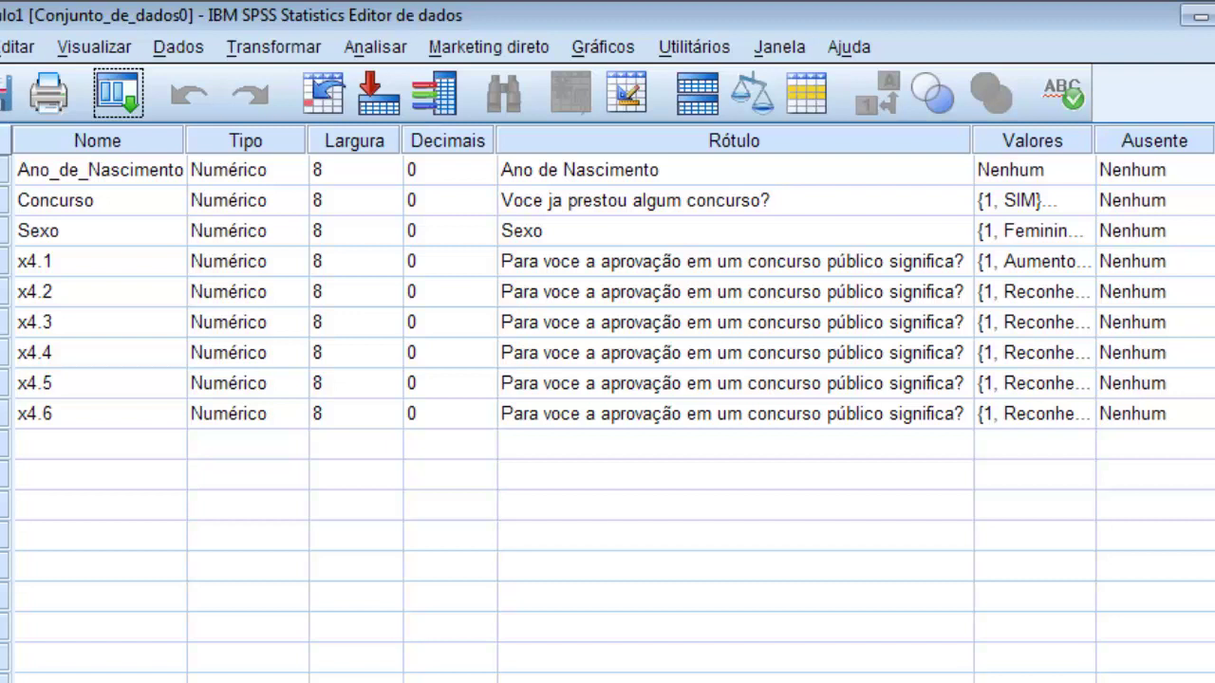
{"action": "left_click", "coordinate": [100, 231]}
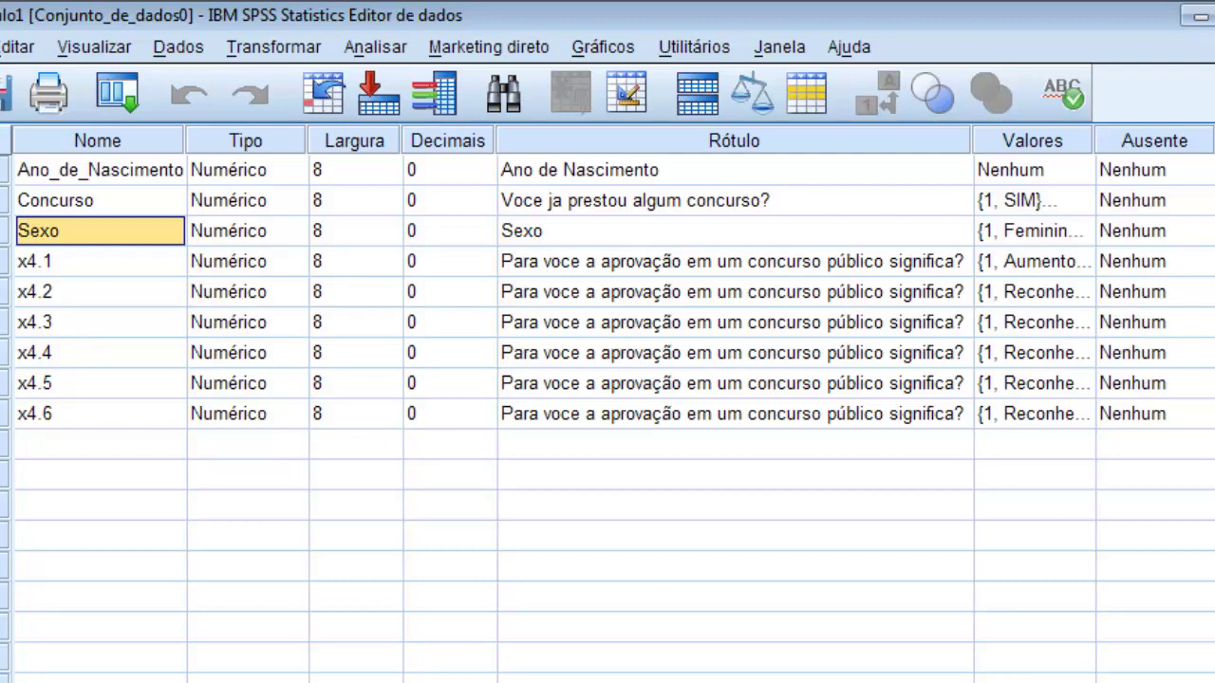
{"action": "left_click", "coordinate": [232, 231]}
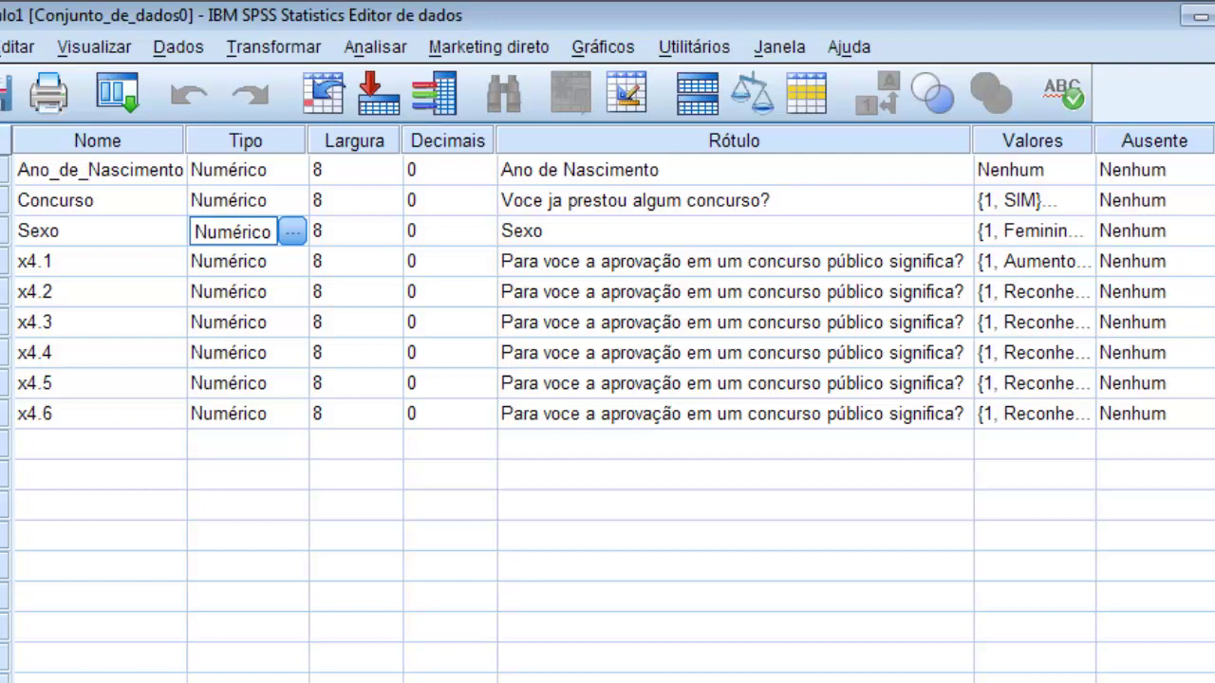
{"action": "left_click", "coordinate": [346, 231]}
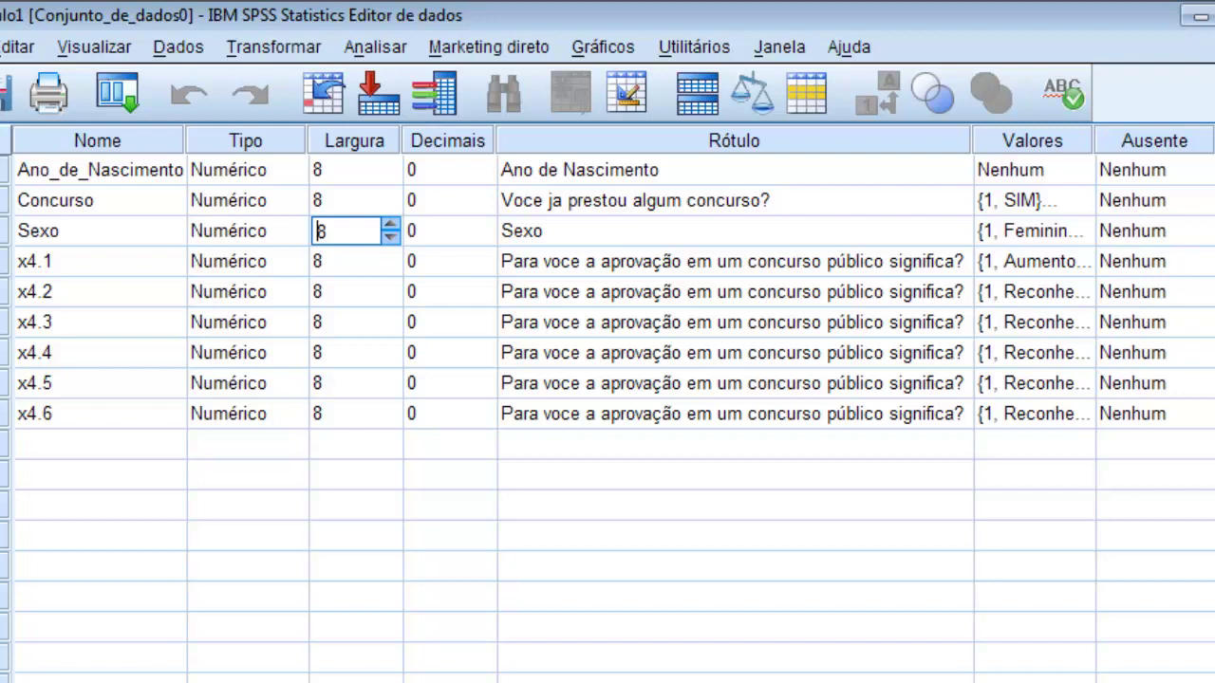
{"action": "left_click", "coordinate": [440, 231]}
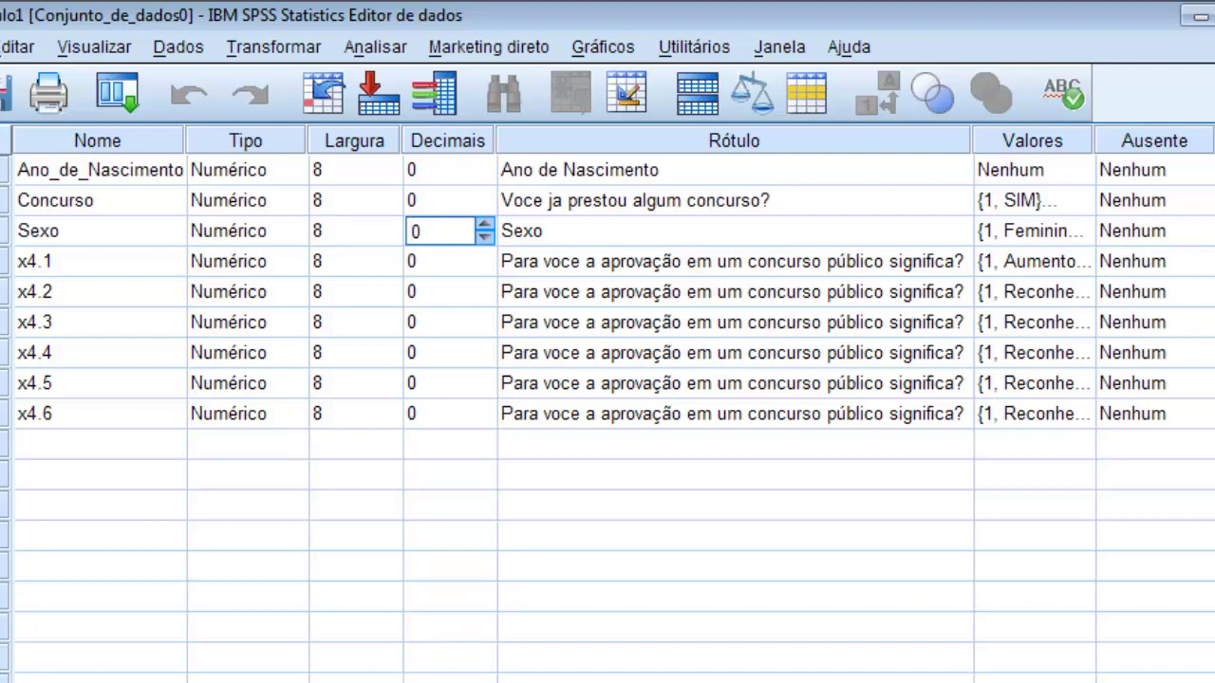
Step: Change the label of the Sexo variable to "Sexo do entrevistado"
{"action": "left_click", "coordinate": [735, 231]}
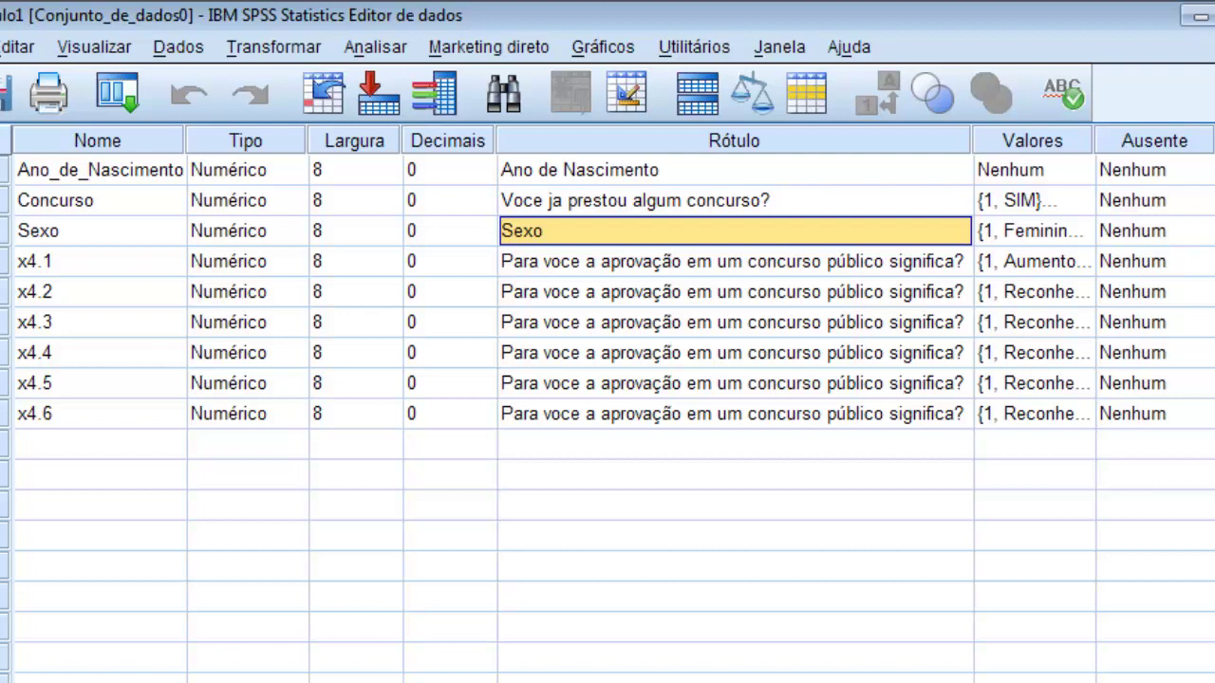
{"action": "key", "text": "F2"}
{"action": "type", "text": "do en"}
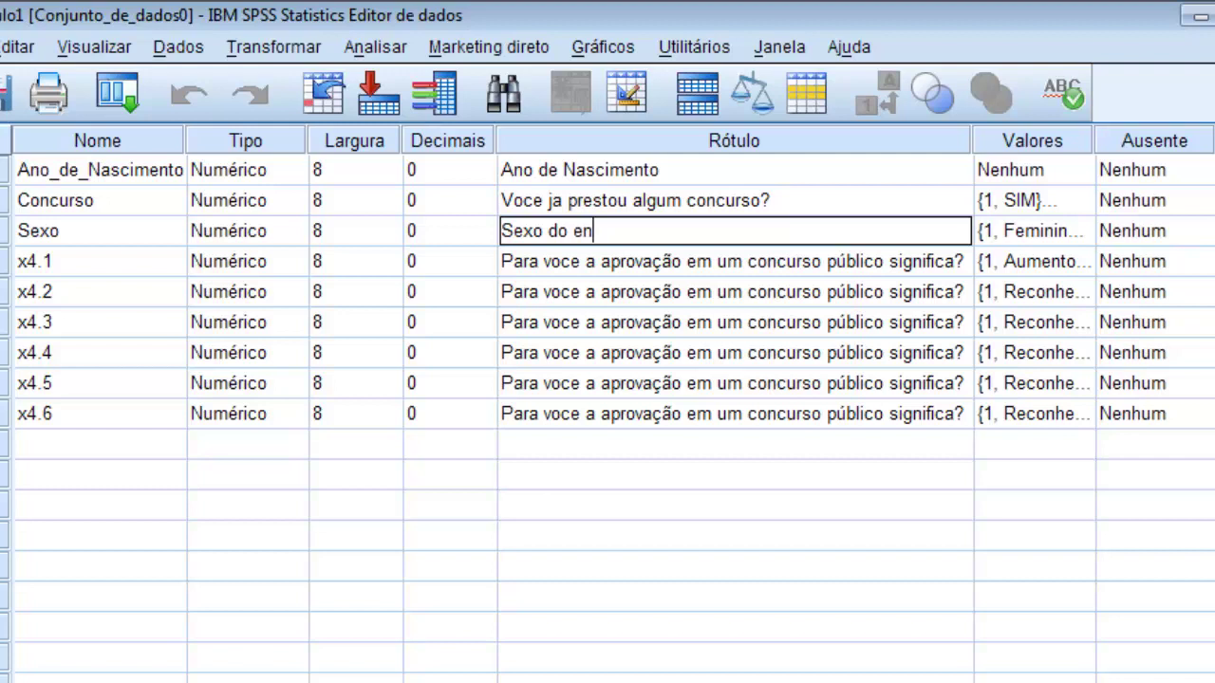
{"action": "type", "text": "trevistad"}
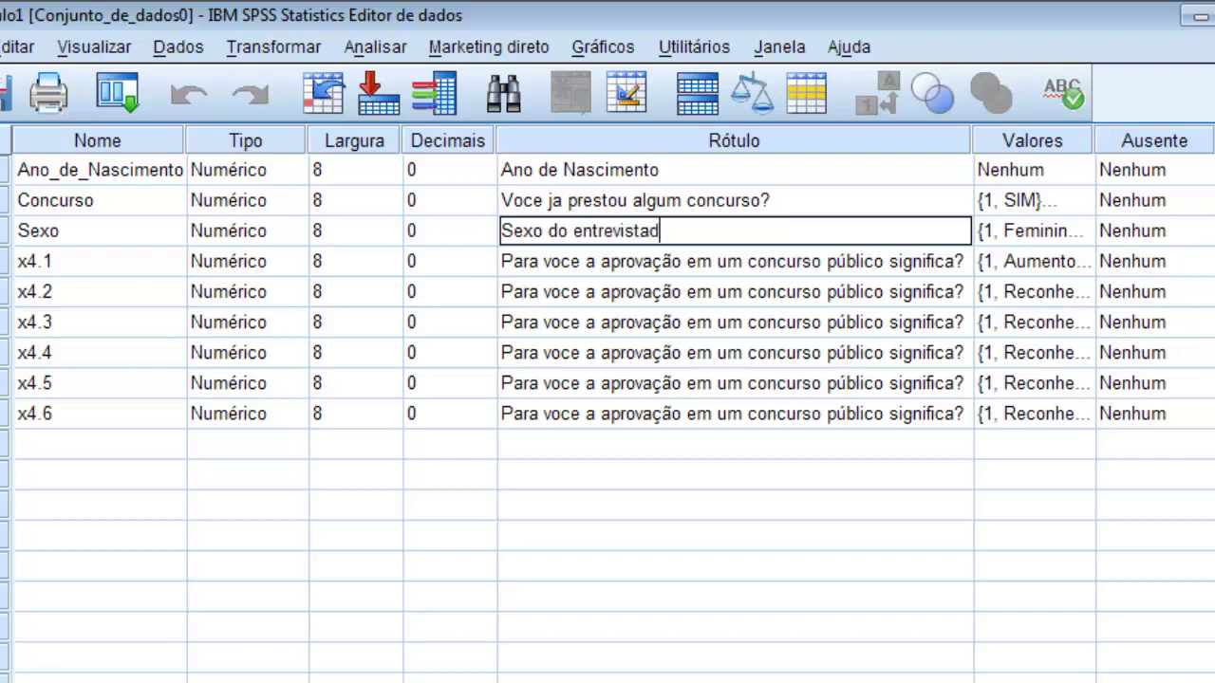
{"action": "type", "text": "o"}
{"action": "key", "text": "Return"}
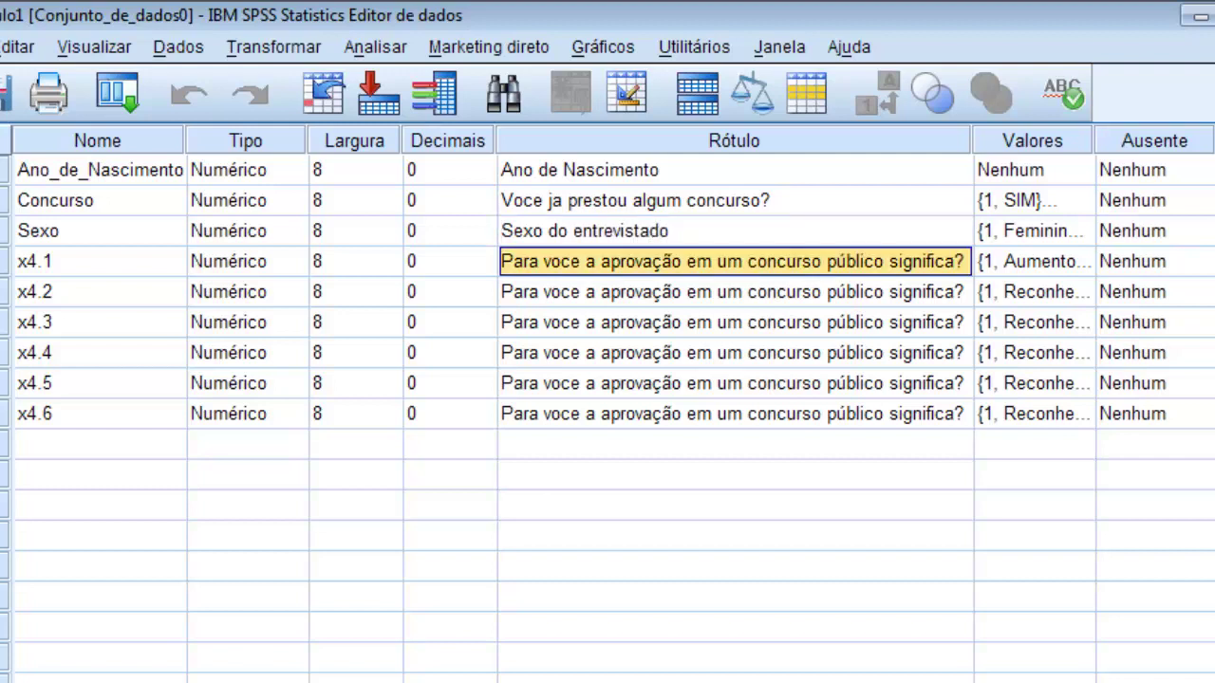
Step: Remove the value labels 1 = "Feminino" and 2 = "Masculino" from the Sexo variable
{"action": "left_click", "coordinate": [1021, 231]}
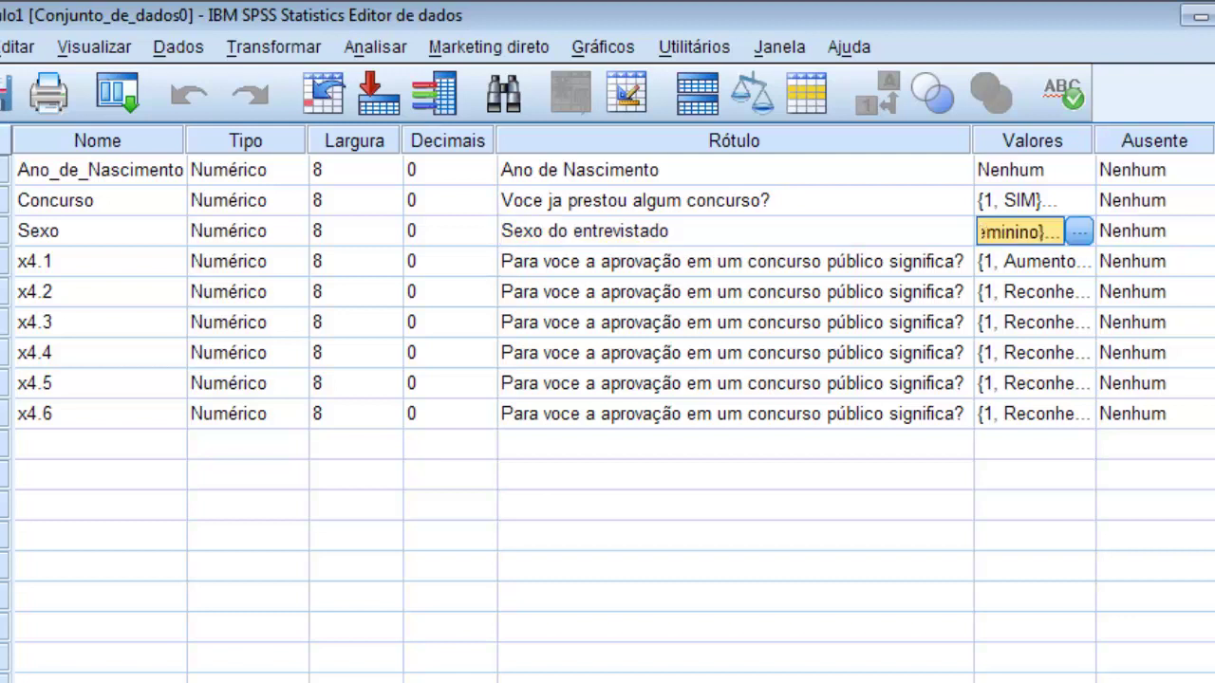
{"action": "left_click", "coordinate": [1080, 231]}
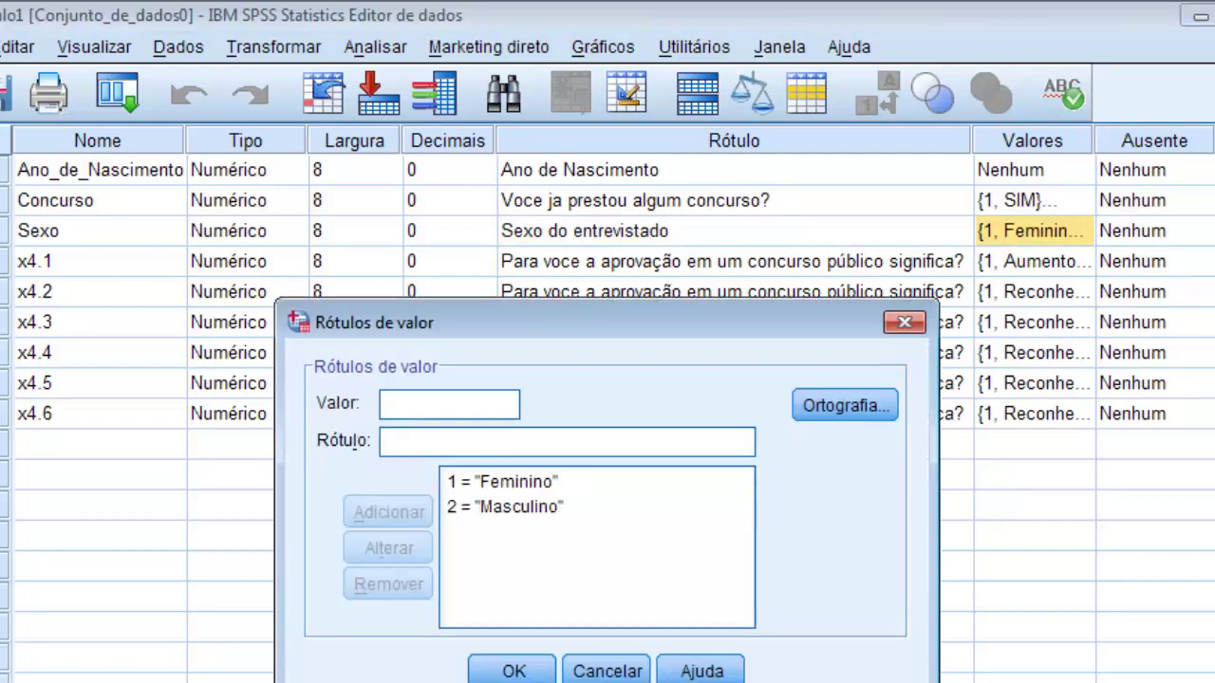
{"action": "left_click", "coordinate": [503, 481]}
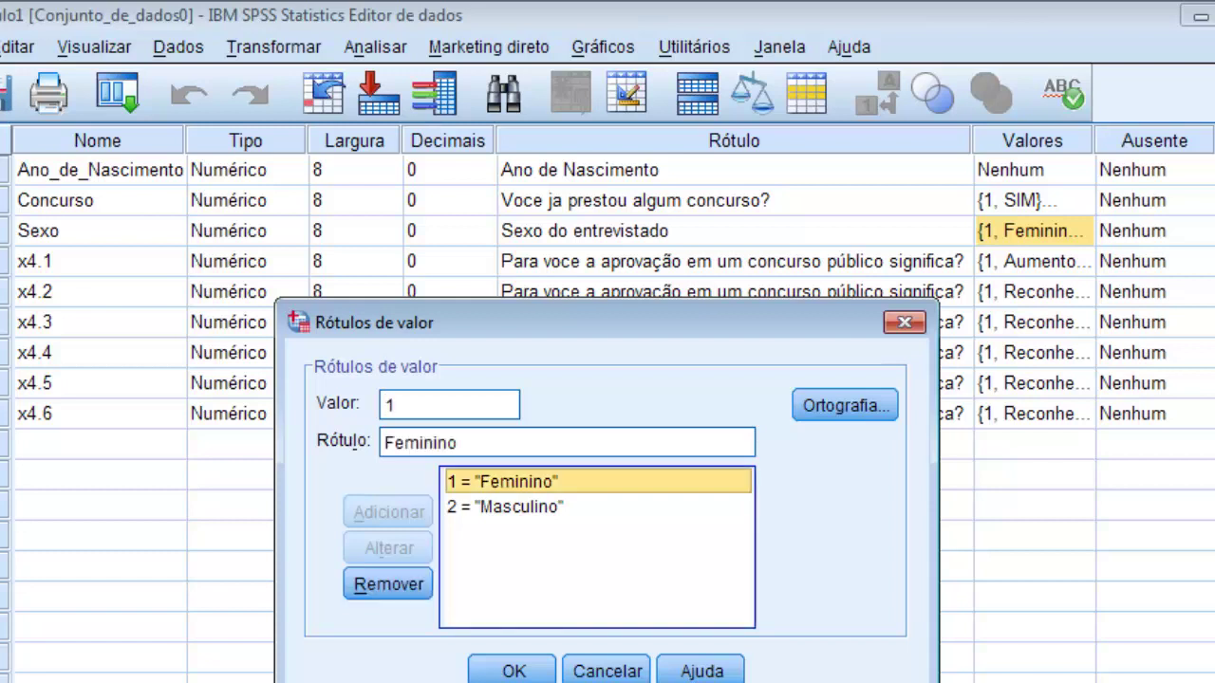
{"action": "left_click", "coordinate": [387, 584]}
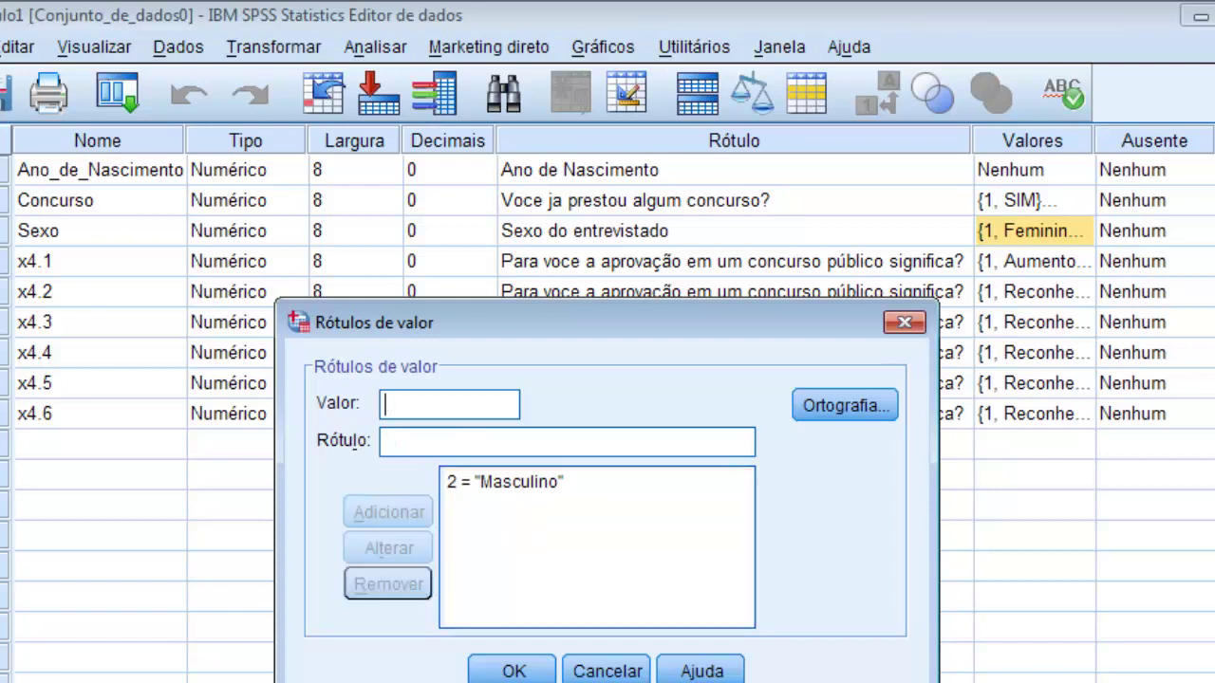
{"action": "left_click", "coordinate": [503, 482]}
{"action": "key", "text": "alt+r"}
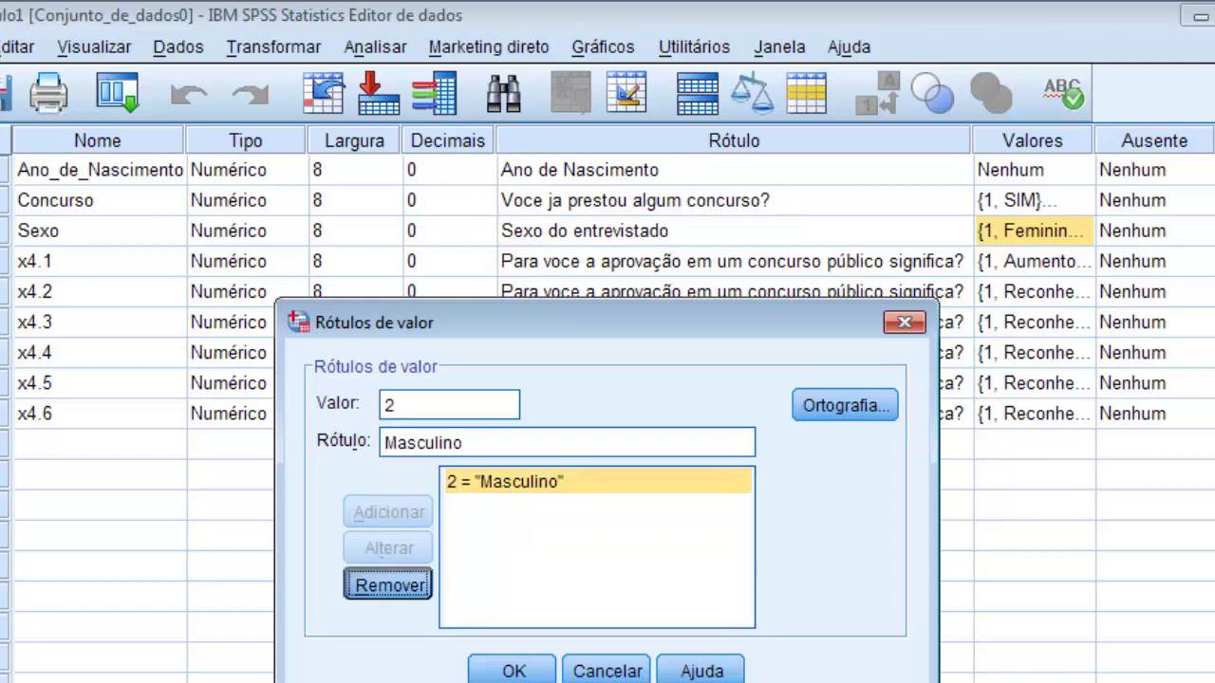
Step: Add a value label to Sexo that assigns "Feminino" to the value 1
{"action": "type", "text": "1"}
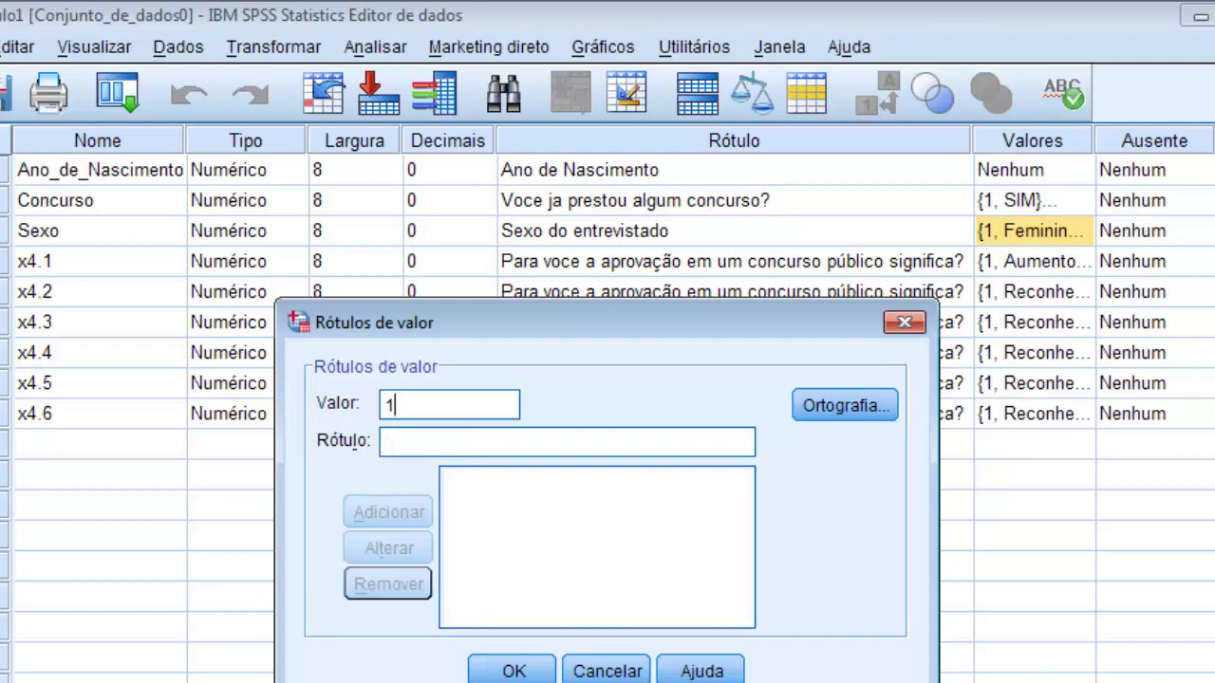
{"action": "key", "text": "Tab"}
{"action": "type", "text": "Feminino"}
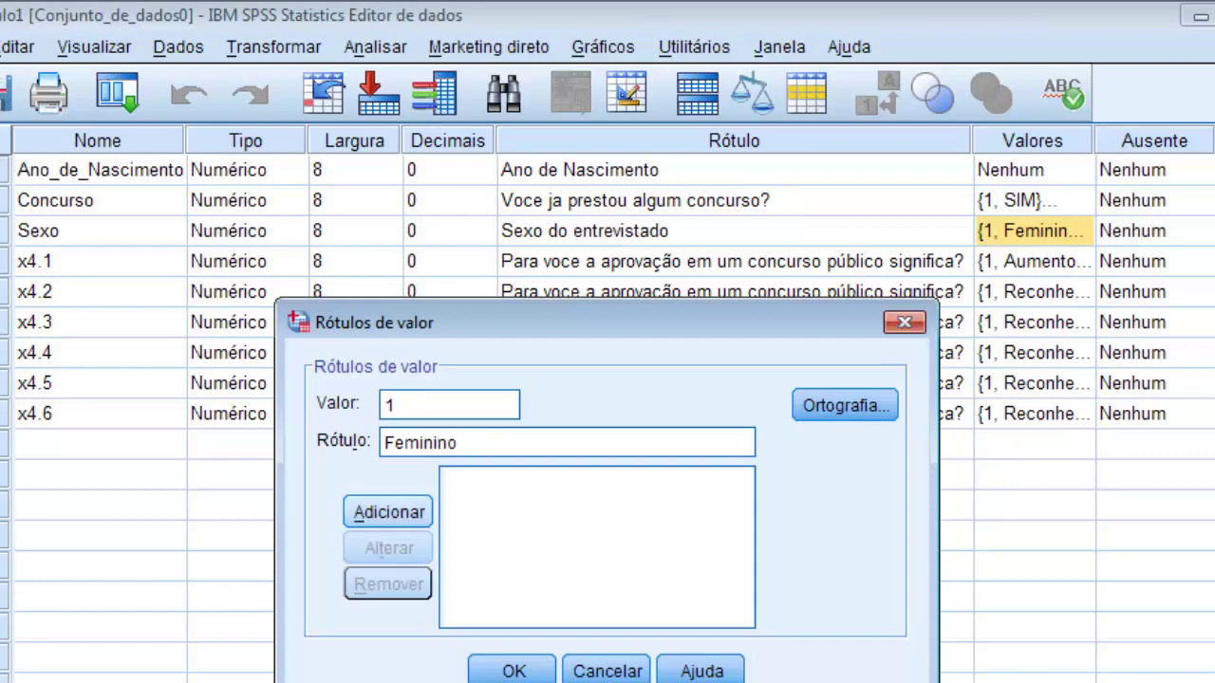
{"action": "key", "text": "alt+a"}
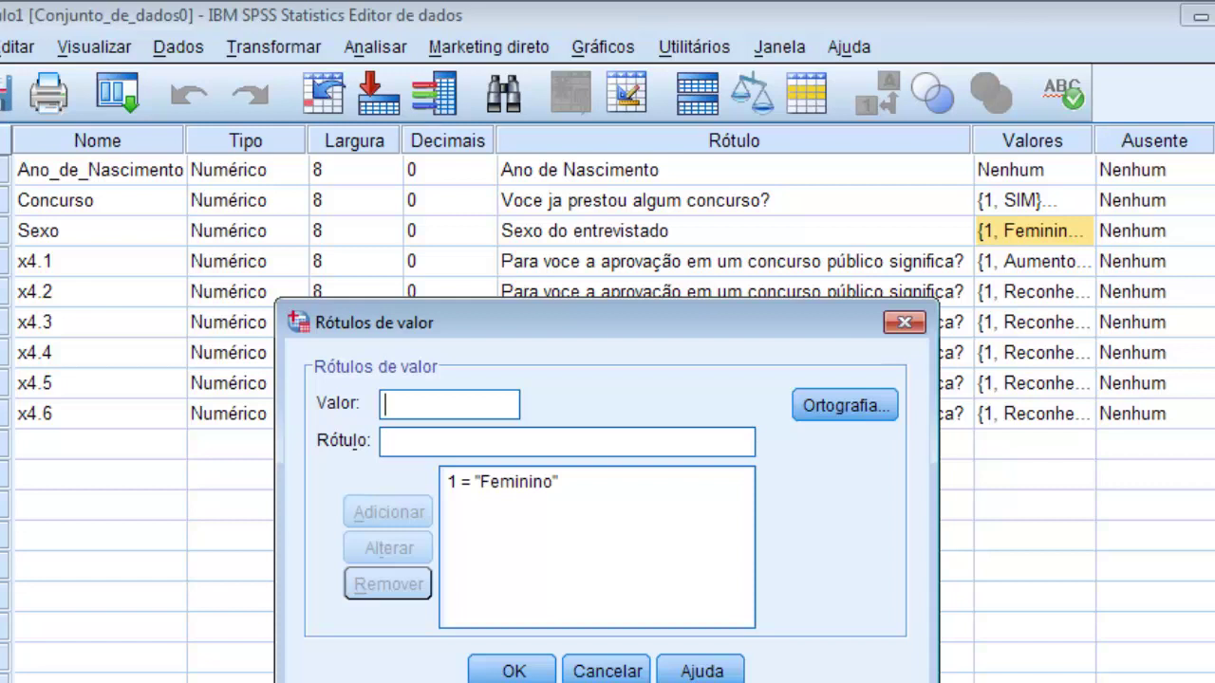
Step: Add a value label to Sexo that assigns "Masculino" to the value 2 and apply the value labels
{"action": "type", "text": "2"}
{"action": "left_click", "coordinate": [387, 442]}
{"action": "type", "text": "M"}
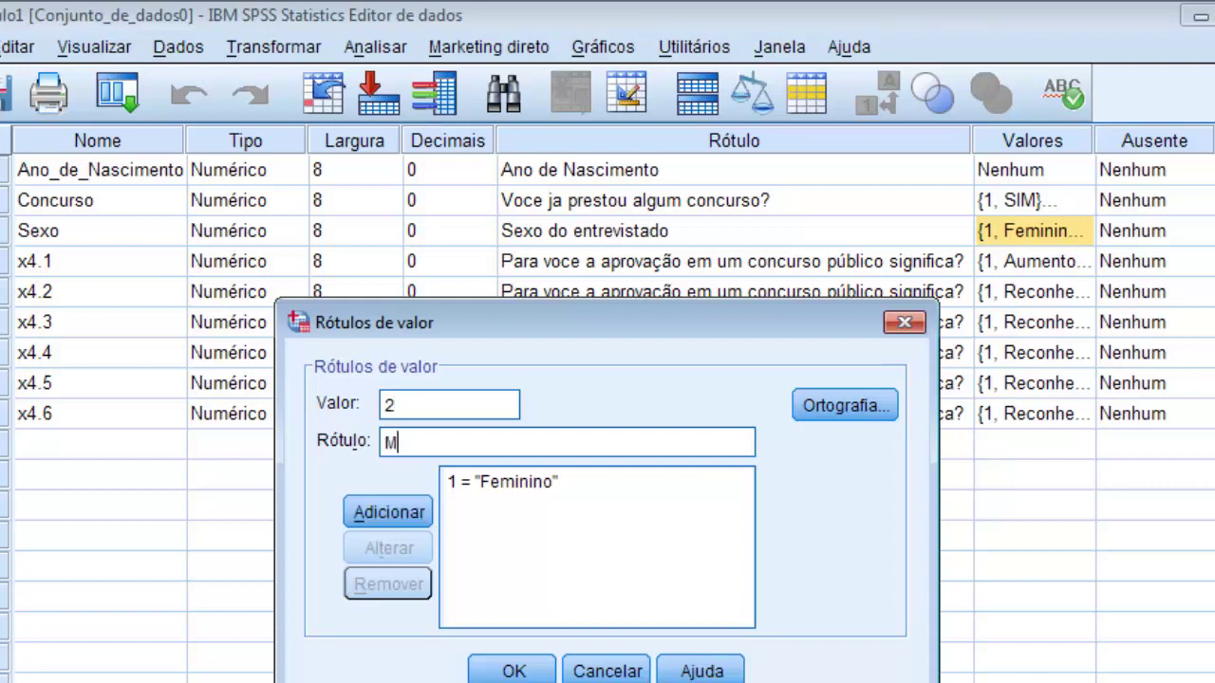
{"action": "type", "text": "asculino"}
{"action": "left_click", "coordinate": [388, 511]}
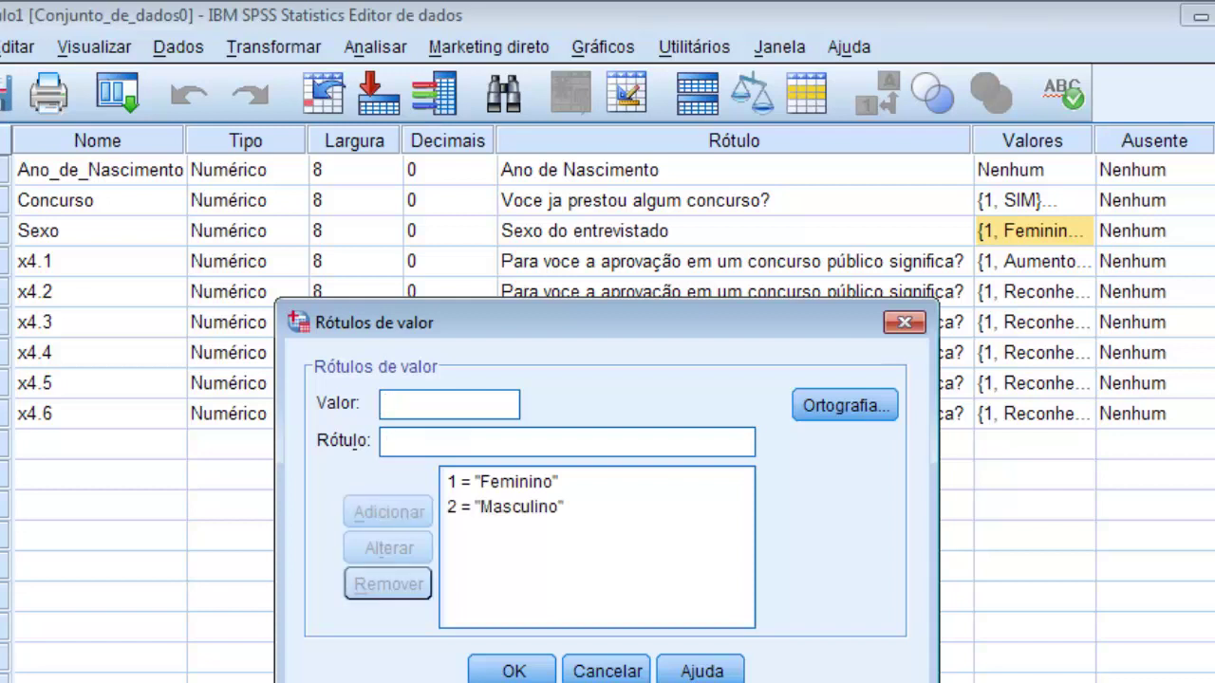
{"action": "left_click", "coordinate": [513, 671]}
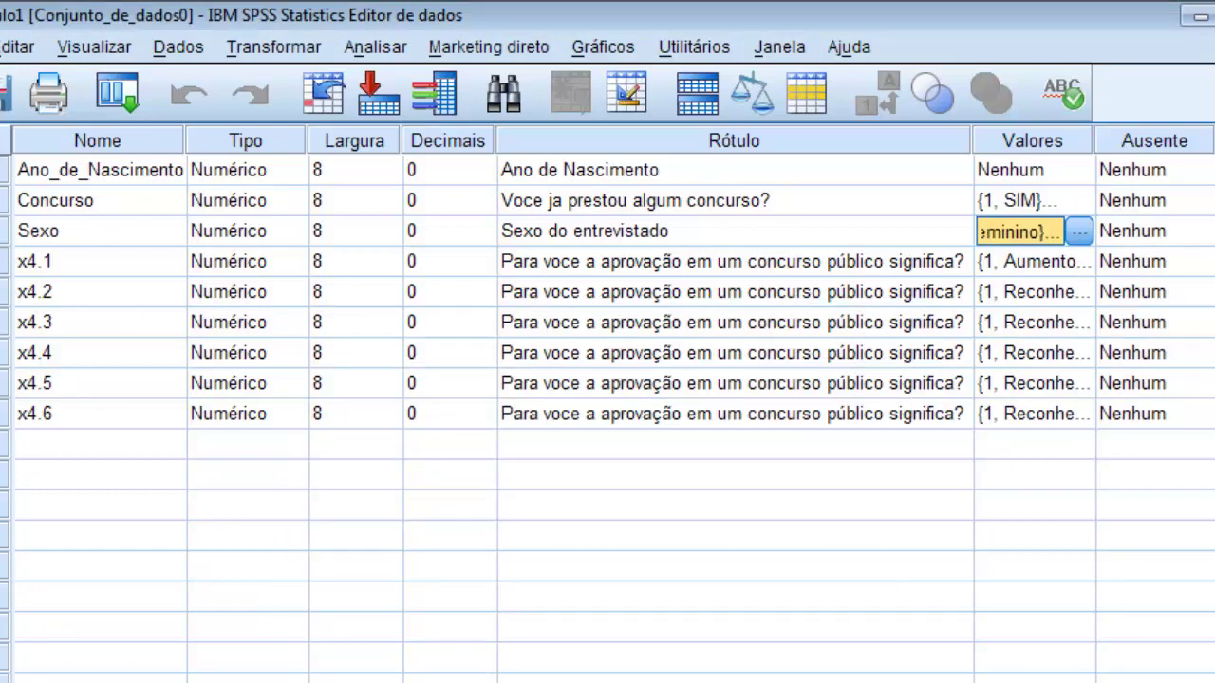
Step: Review the missing values, column width, alignment and measurement level of the Sexo variable
{"action": "key", "text": "Right"}
{"action": "key", "text": "Right"}
{"action": "key", "text": "Right"}
{"action": "key", "text": "Right"}
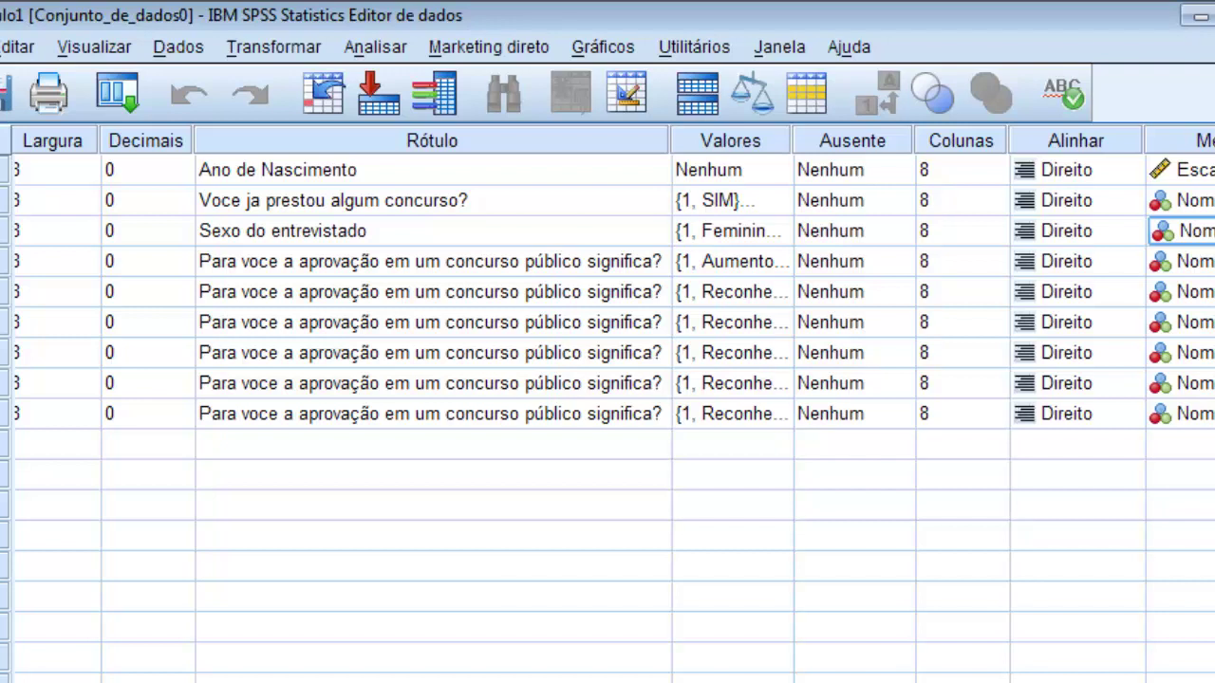
{"action": "key", "text": "Left"}
{"action": "key", "text": "Left"}
{"action": "key", "text": "Left"}
{"action": "key", "text": "Left"}
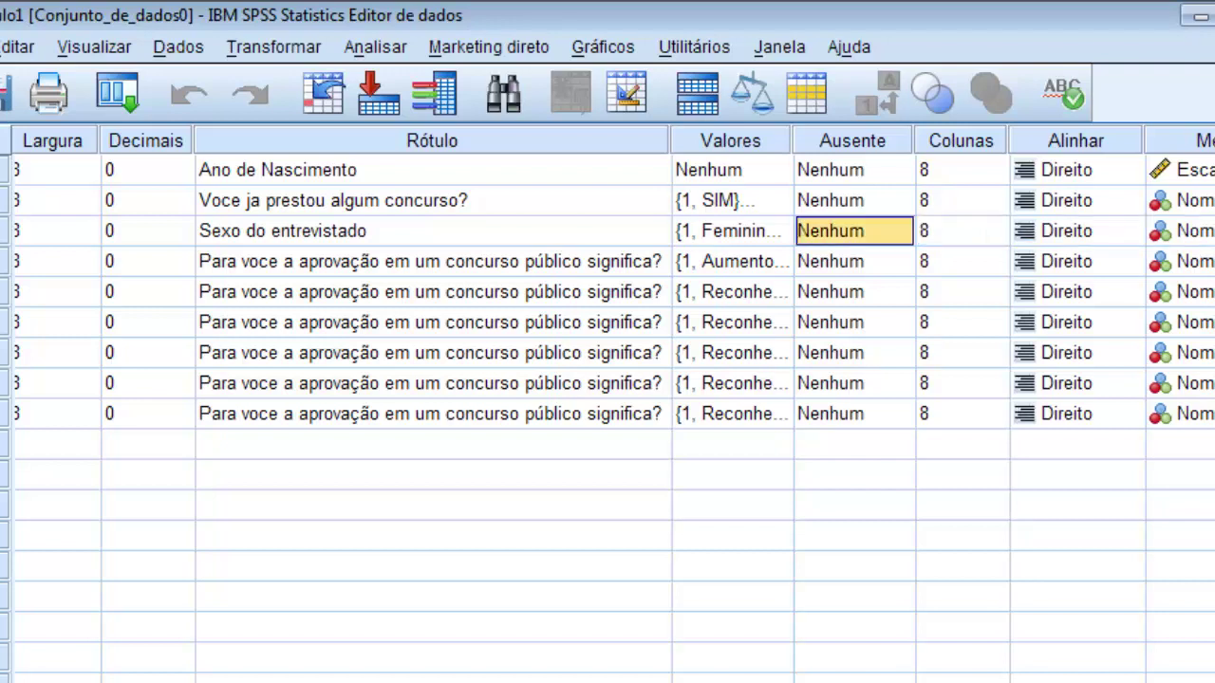
{"action": "key", "text": "Left"}
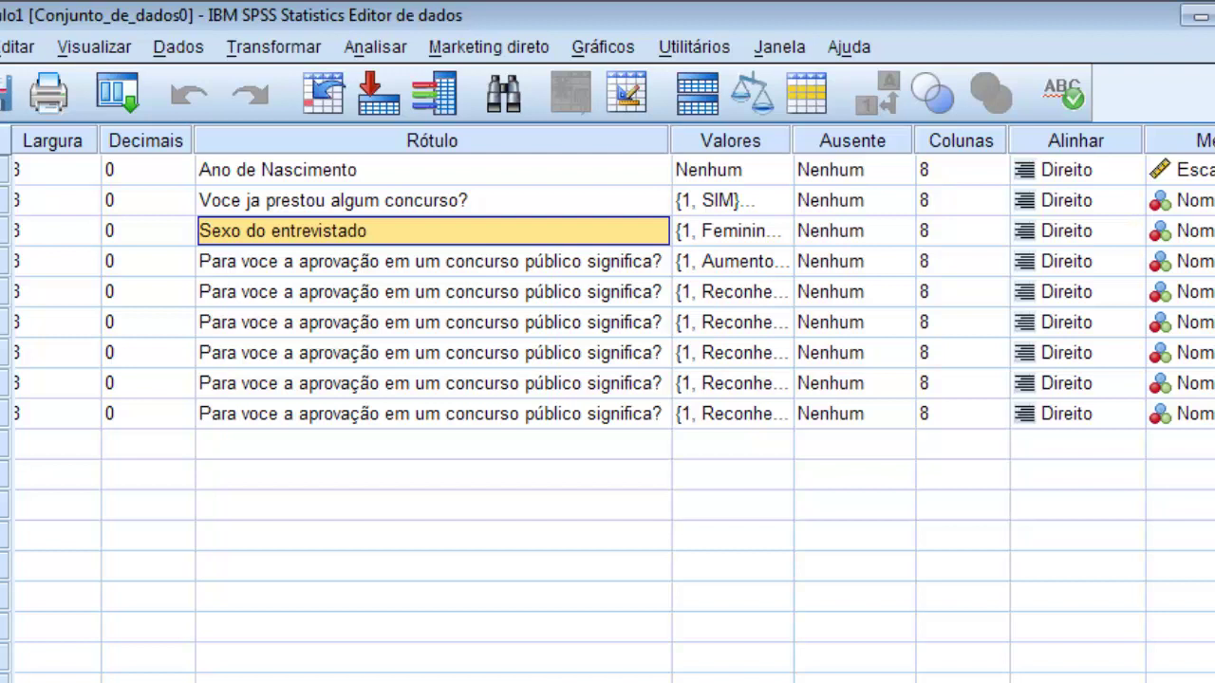
{"action": "key", "text": "Left"}
{"action": "key", "text": "Left"}
{"action": "key", "text": "Left"}
{"action": "key", "text": "Left"}
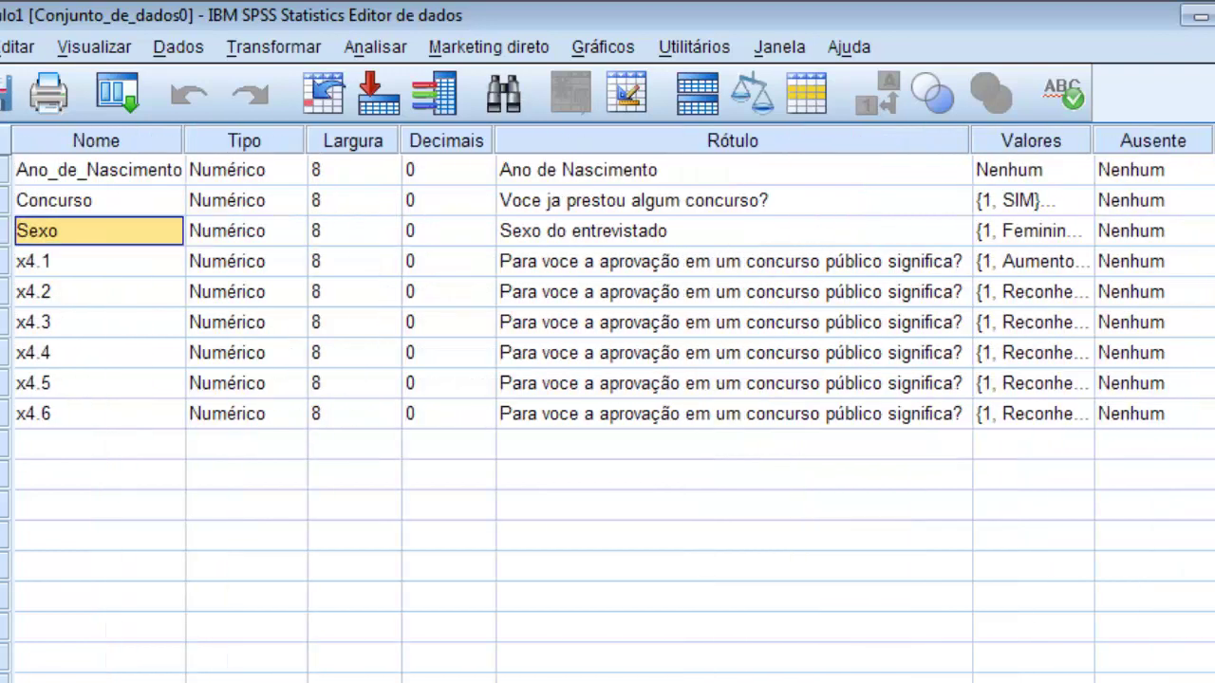
Step: Review the name, type, width, decimals and question label of variable x4.1
{"action": "key", "text": "Down"}
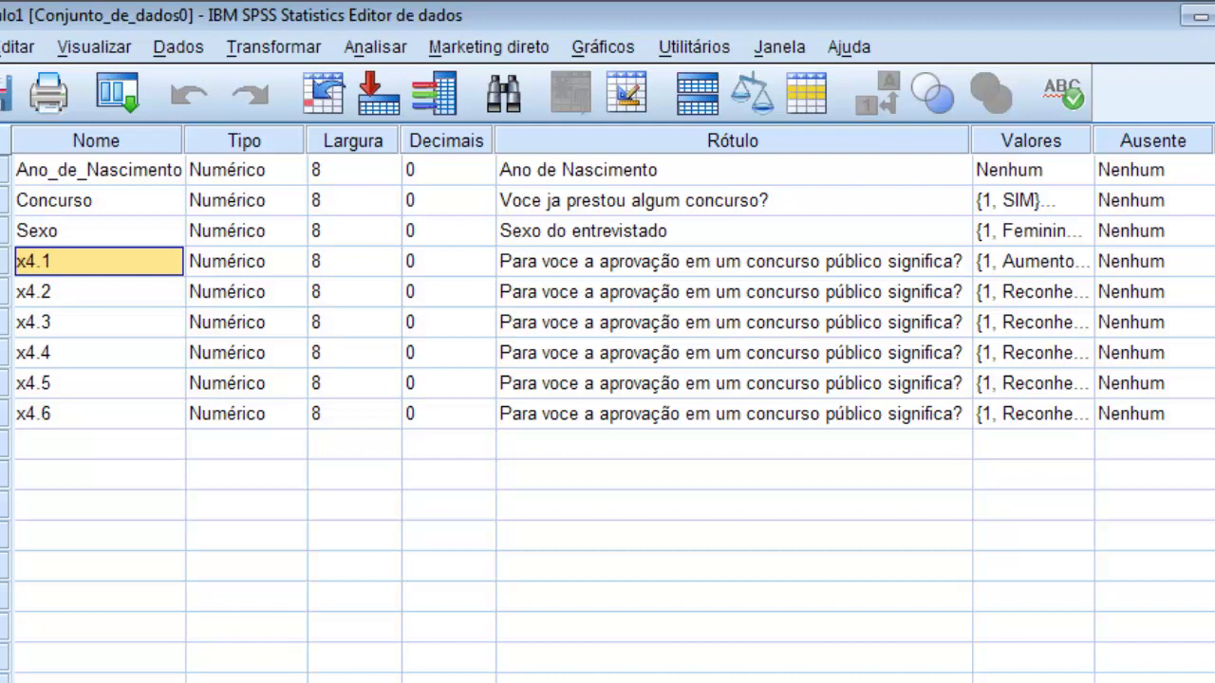
{"action": "key", "text": "Right"}
{"action": "key", "text": "Right"}
{"action": "key", "text": "Right"}
{"action": "key", "text": "Right"}
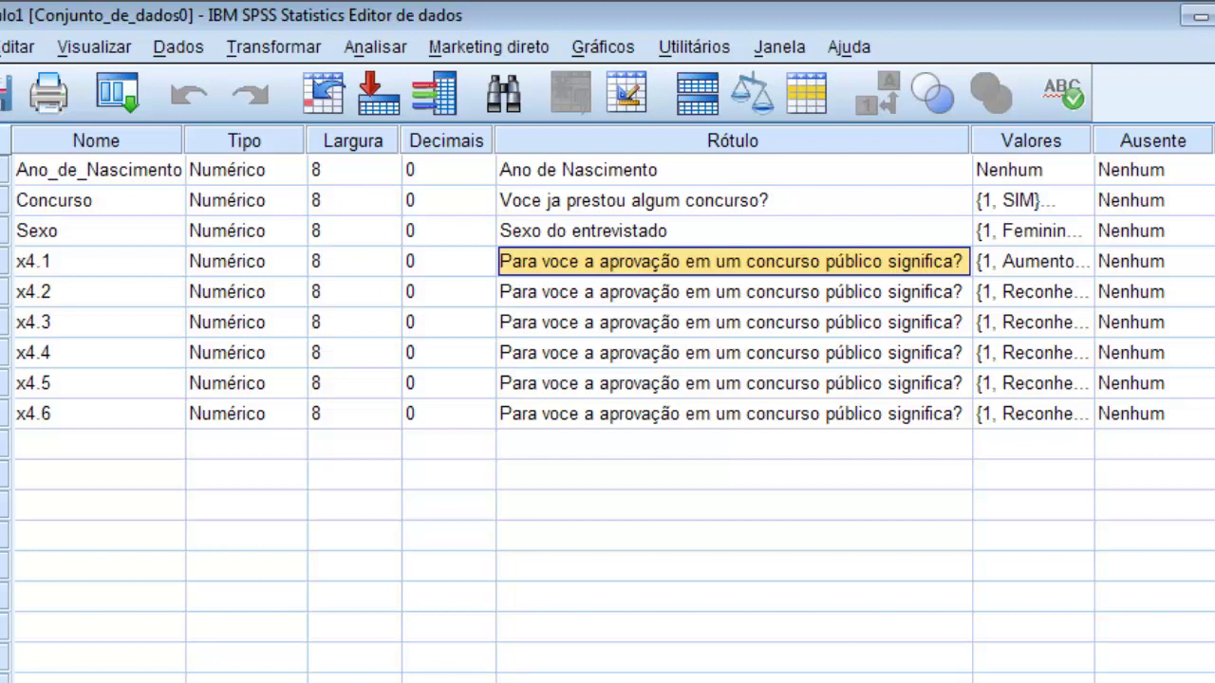
Step: Open the value labels of x4.1 and examine each answer option from 1 to 6
{"action": "left_click", "coordinate": [1019, 261]}
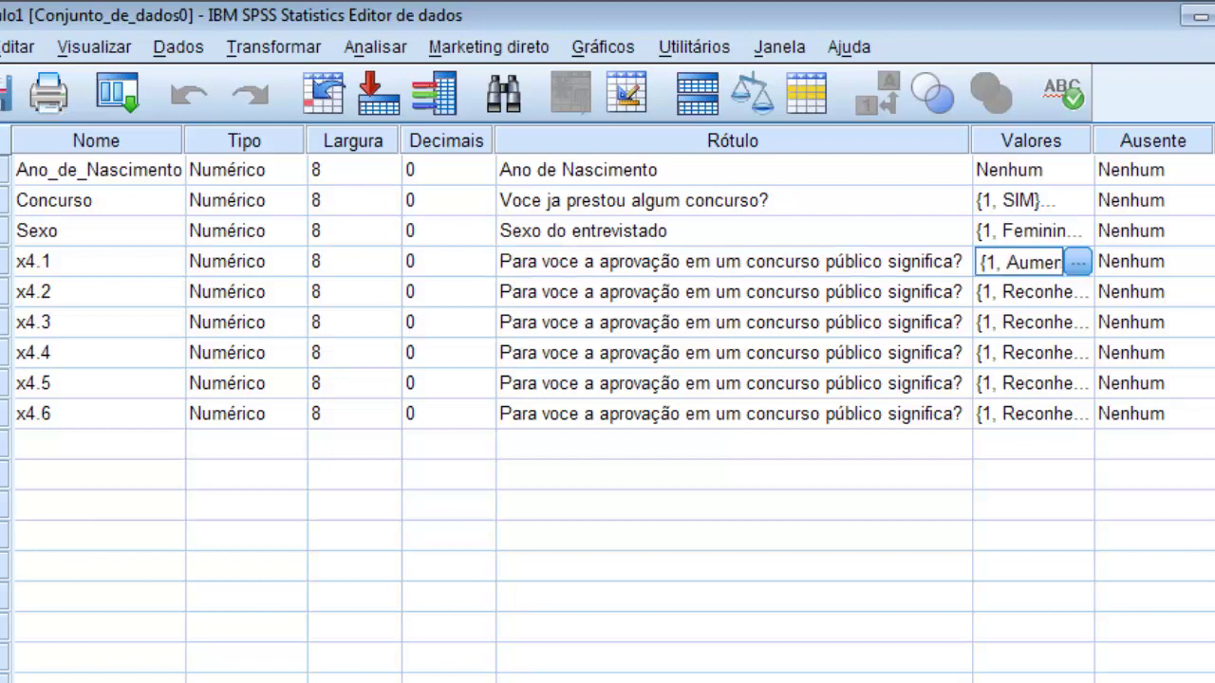
{"action": "left_click", "coordinate": [1077, 262]}
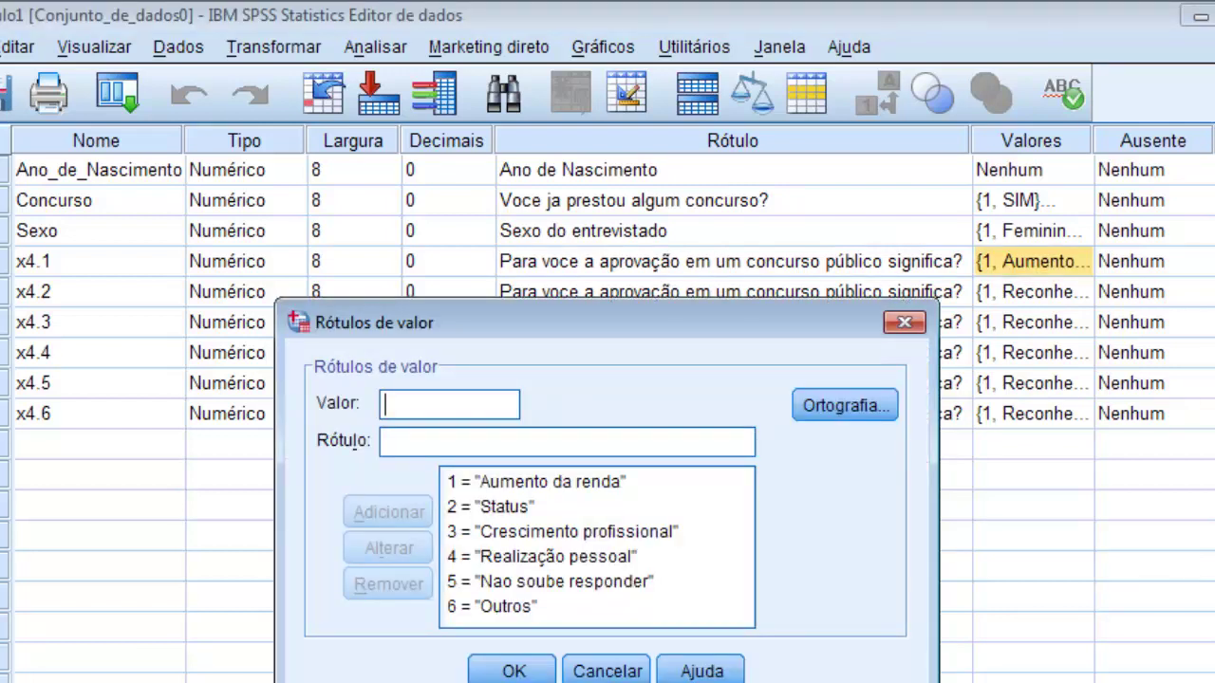
{"action": "left_click", "coordinate": [535, 481]}
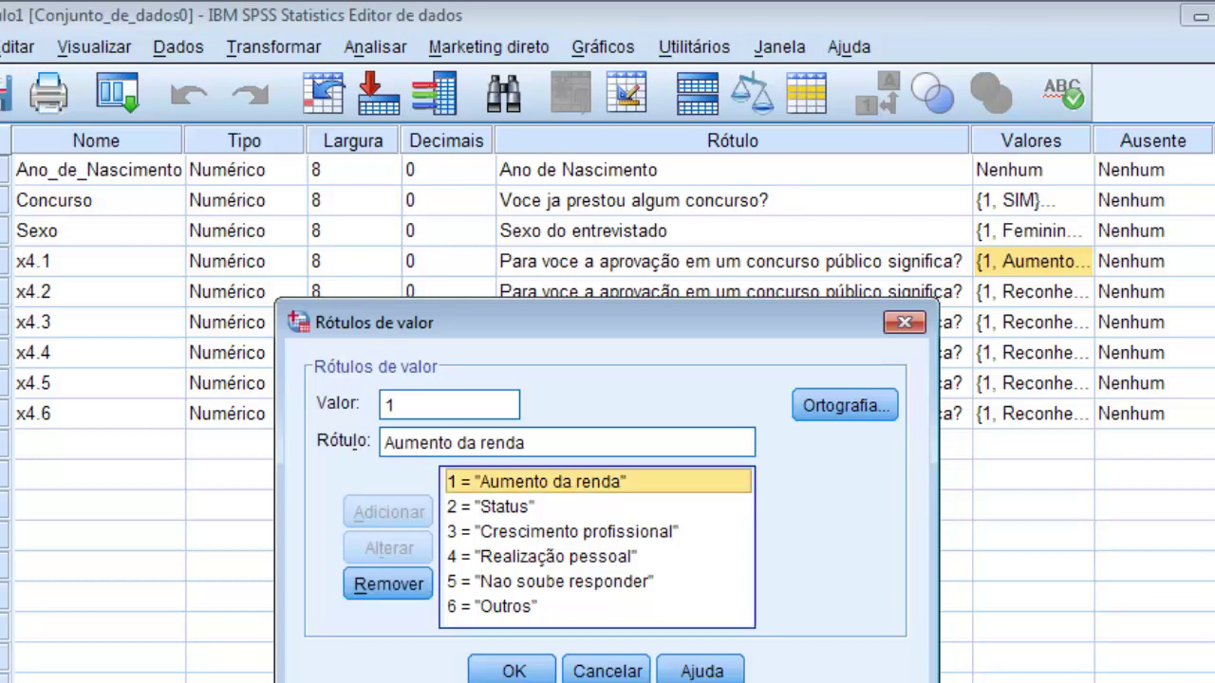
{"action": "left_click", "coordinate": [536, 507]}
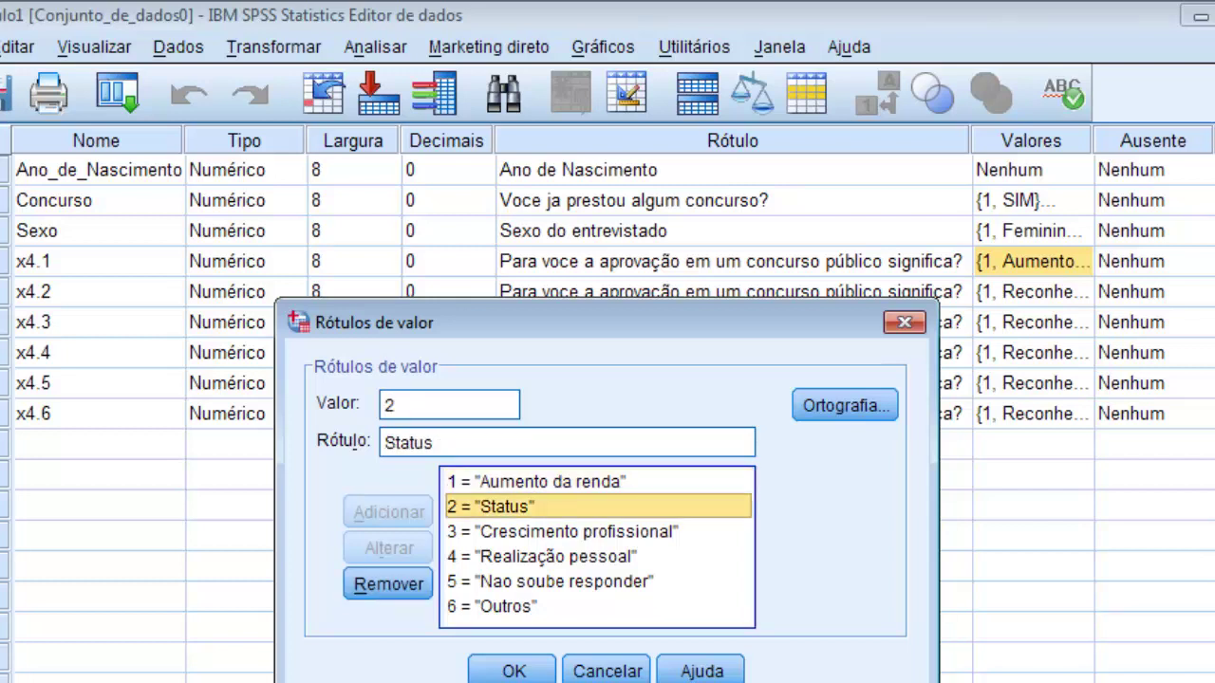
{"action": "left_click", "coordinate": [562, 532]}
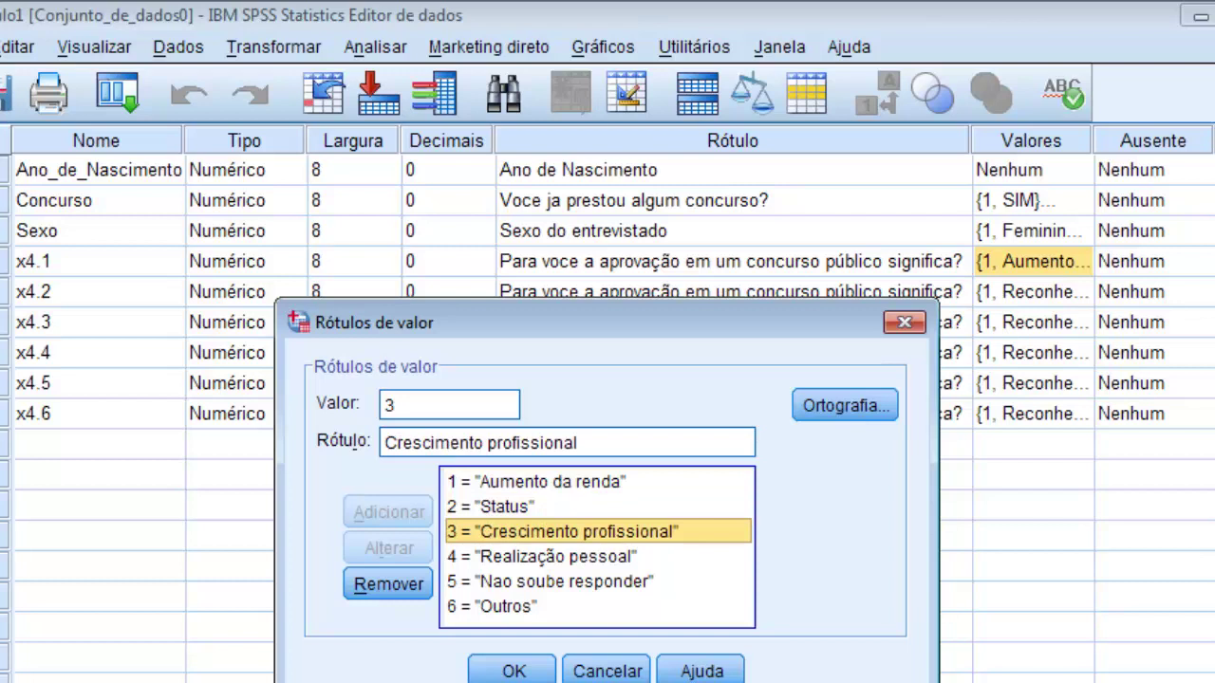
{"action": "left_click", "coordinate": [541, 556]}
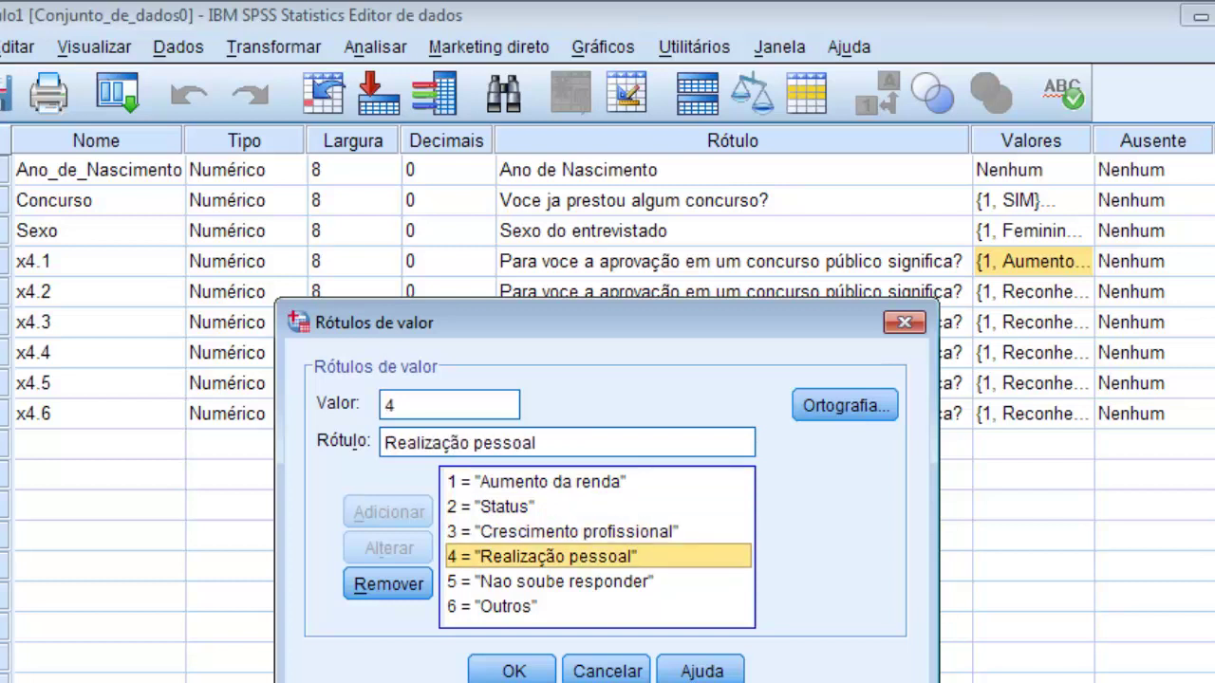
{"action": "left_click", "coordinate": [550, 581]}
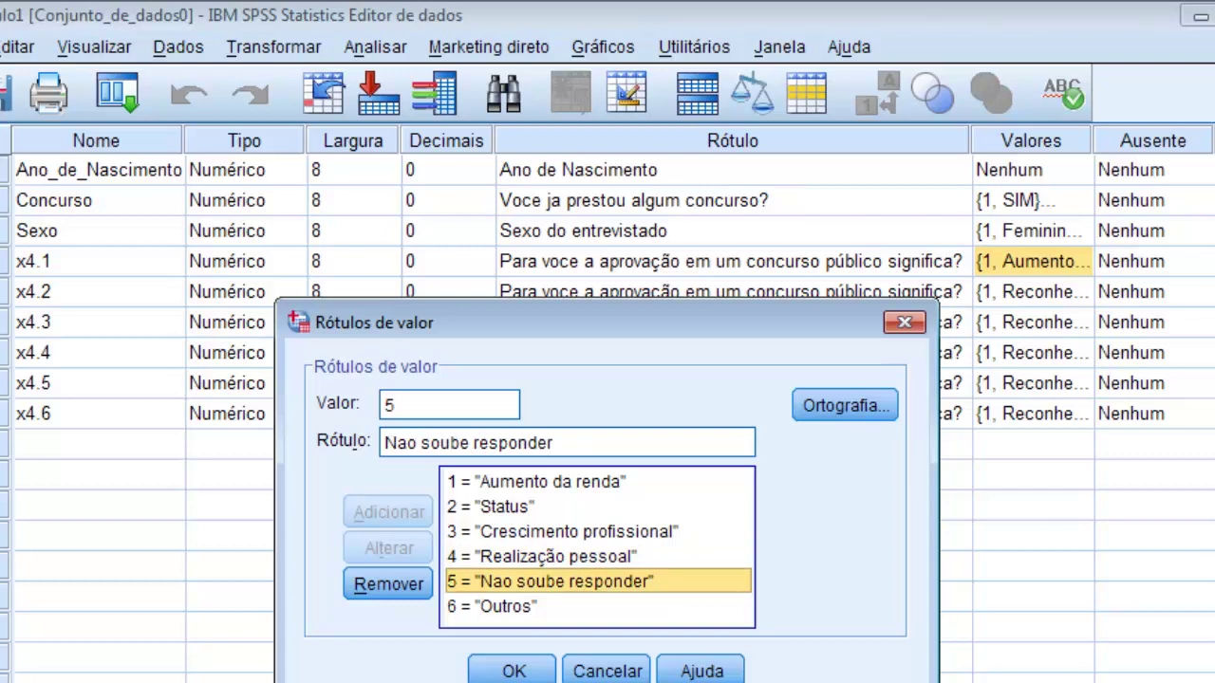
{"action": "left_click", "coordinate": [598, 606]}
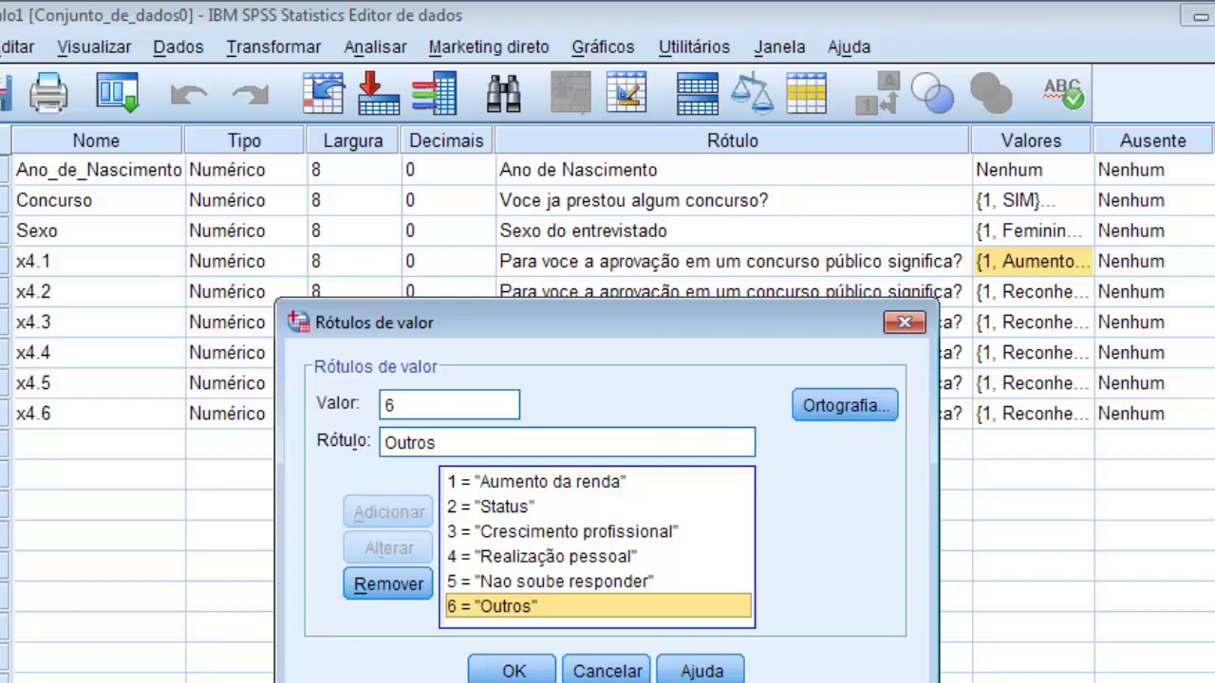
Step: Go over the list of x4.1 answer options again and close the value labels
{"action": "key", "text": "Tab"}
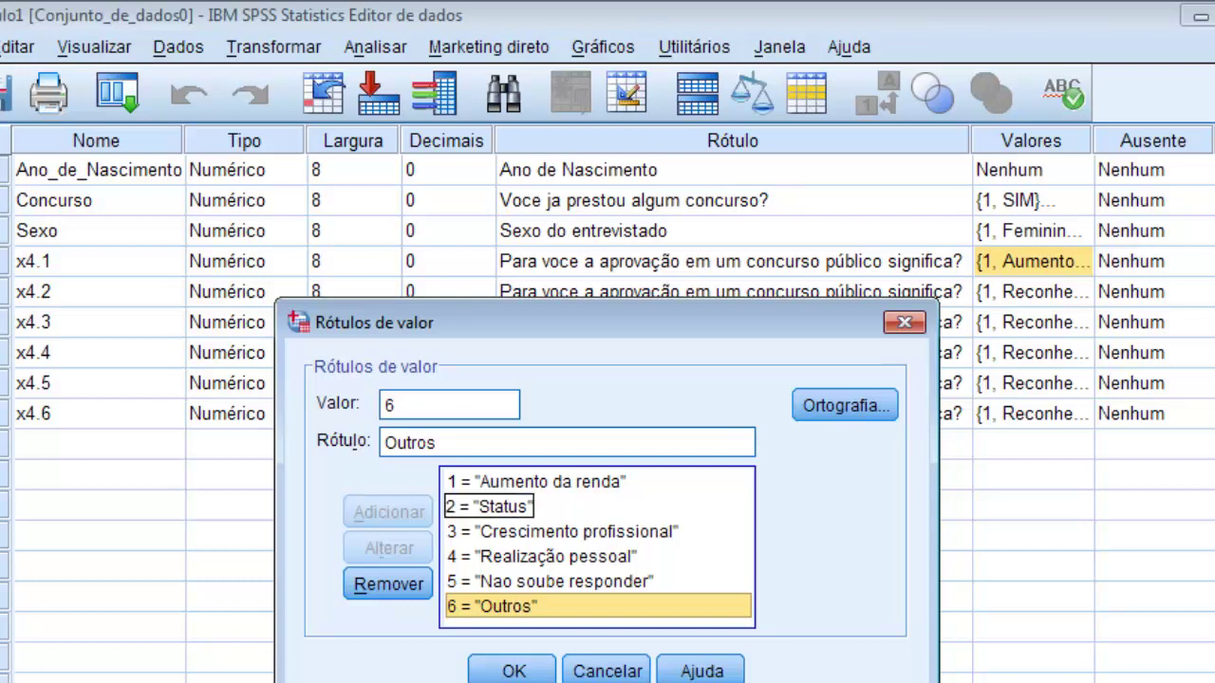
{"action": "key", "text": "Down"}
{"action": "key", "text": "Down"}
{"action": "key", "text": "Down"}
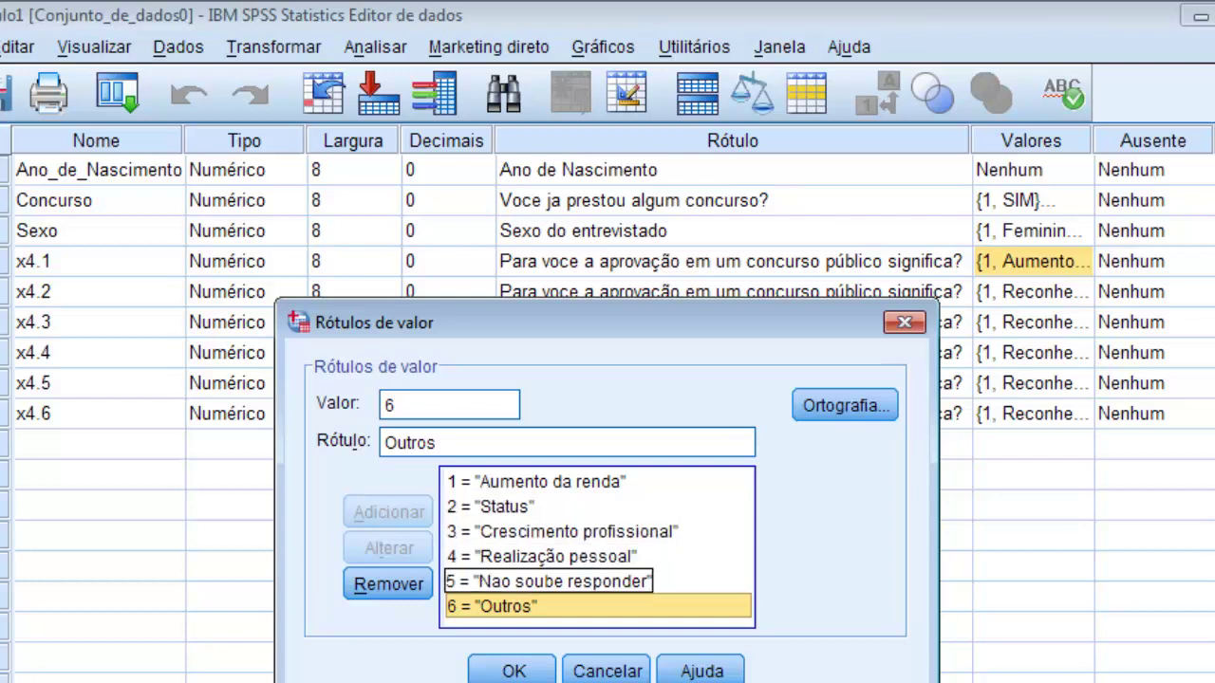
{"action": "key", "text": "Up"}
{"action": "key", "text": "Up"}
{"action": "key", "text": "Up"}
{"action": "key", "text": "Down"}
{"action": "key", "text": "Down"}
{"action": "key", "text": "Up"}
{"action": "key", "text": "Up"}
{"action": "key", "text": "Down"}
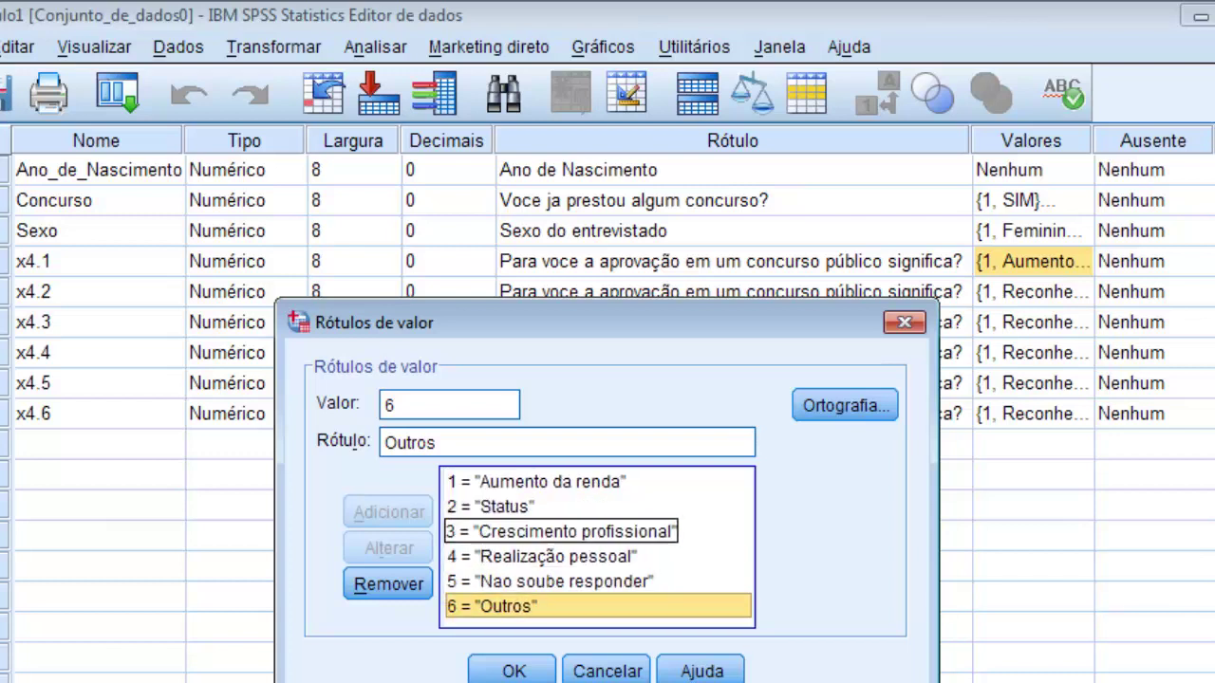
{"action": "key", "text": "Up"}
{"action": "key", "text": "Up"}
{"action": "key", "text": "Down"}
{"action": "key", "text": "Down"}
{"action": "key", "text": "Down"}
{"action": "key", "text": "Up"}
{"action": "key", "text": "Up"}
{"action": "key", "text": "Up"}
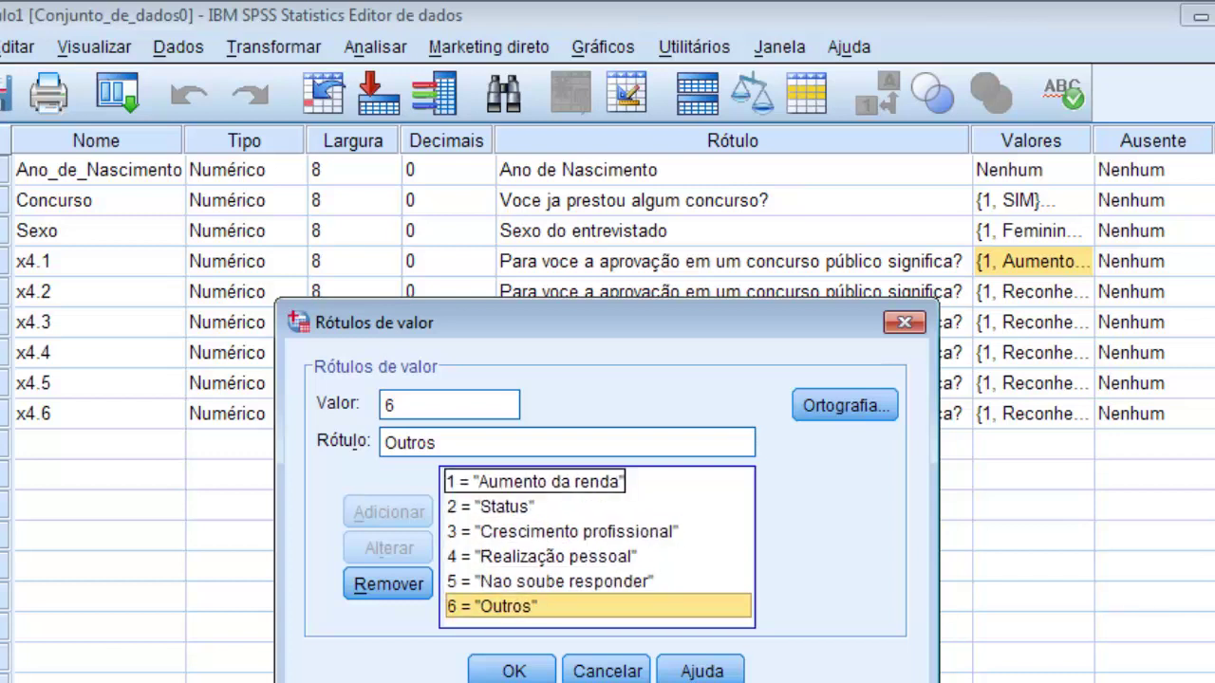
{"action": "key", "text": "Down"}
{"action": "key", "text": "Down"}
{"action": "key", "text": "Down"}
{"action": "key", "text": "Down"}
{"action": "key", "text": "Down"}
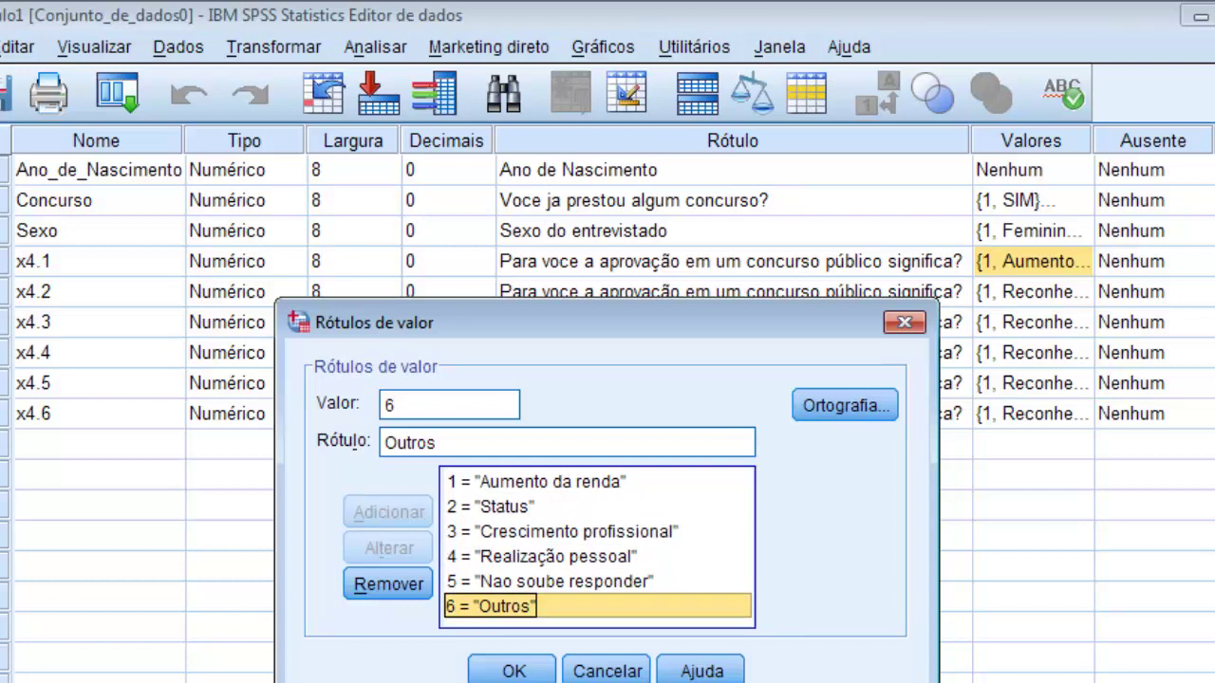
{"action": "key", "text": "Up"}
{"action": "key", "text": "Up"}
{"action": "key", "text": "Down"}
{"action": "key", "text": "Down"}
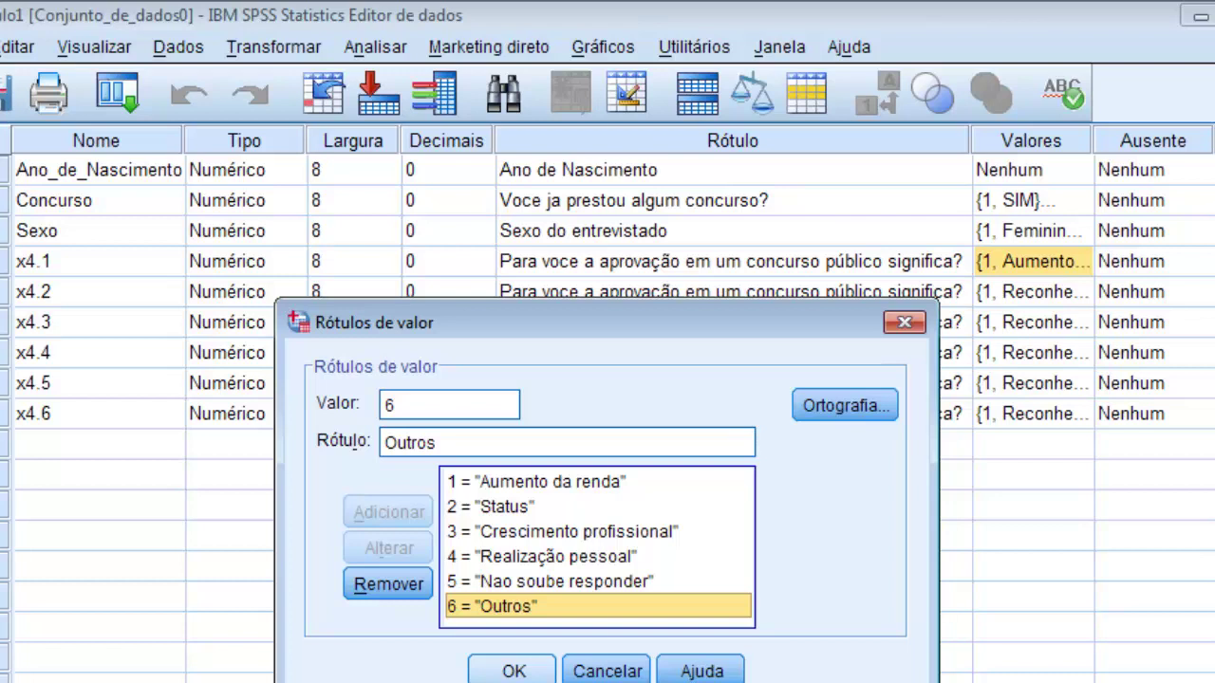
{"action": "key", "text": "Return"}
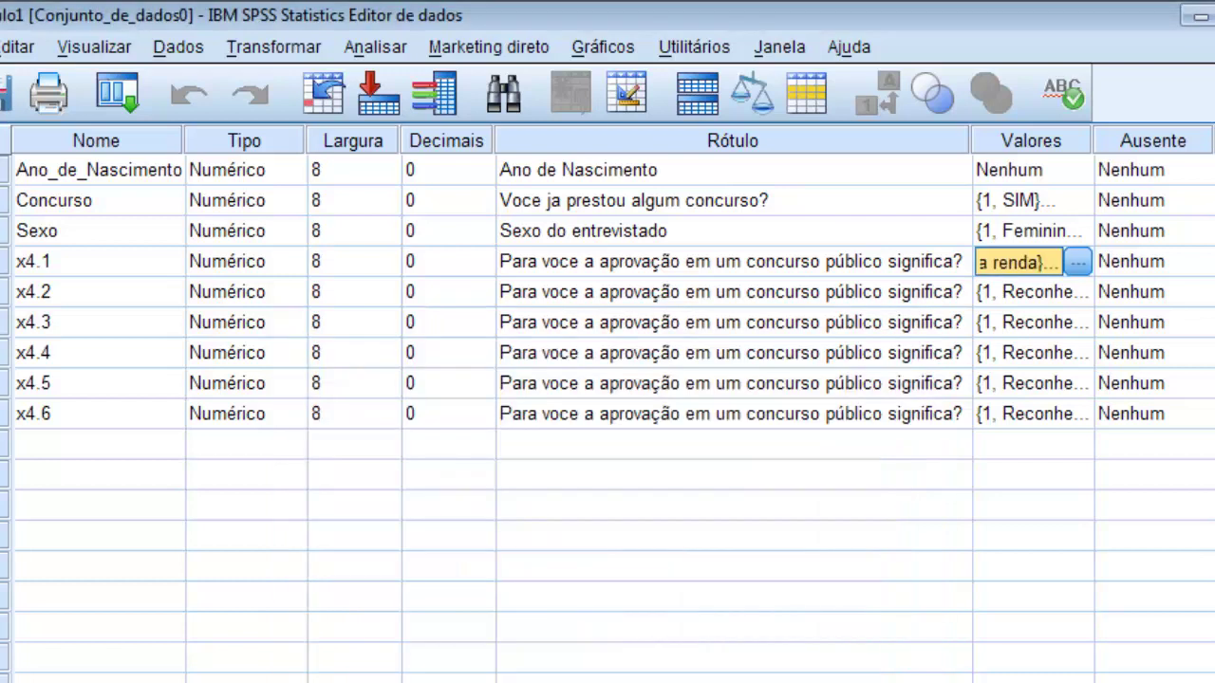
Step: Copy the complete definition of variable x4.1 onto variables x4.2 through x4.6
{"action": "left_click", "coordinate": [1019, 292]}
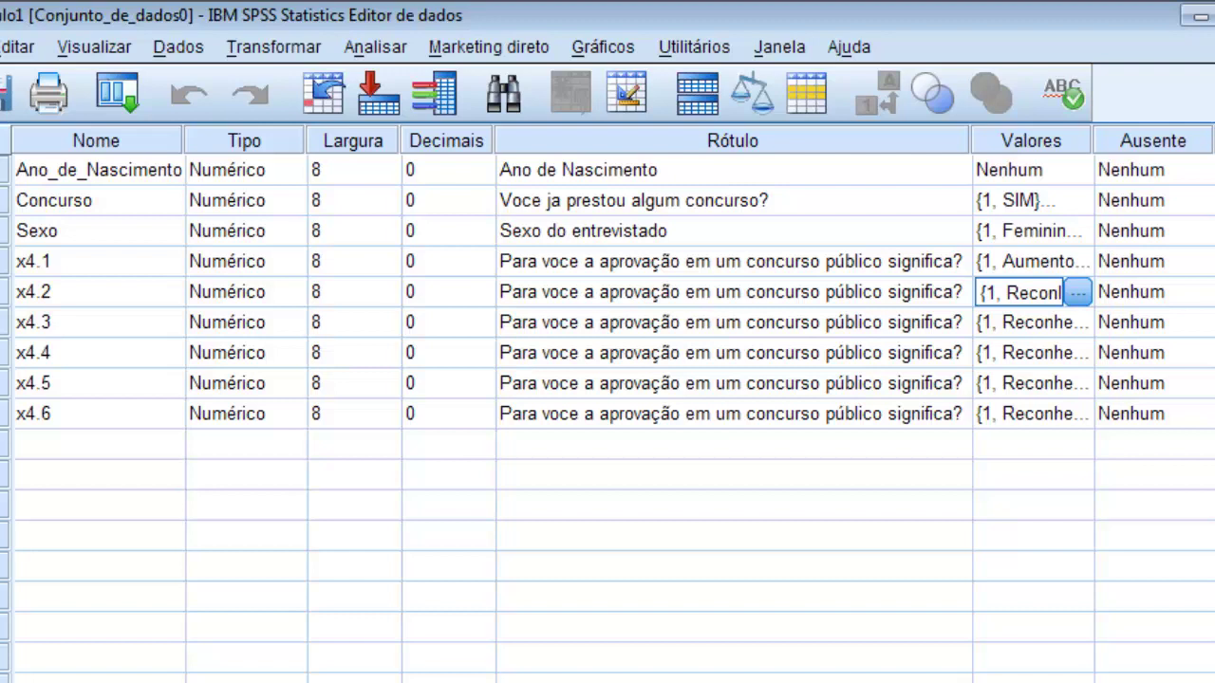
{"action": "left_click", "coordinate": [98, 261]}
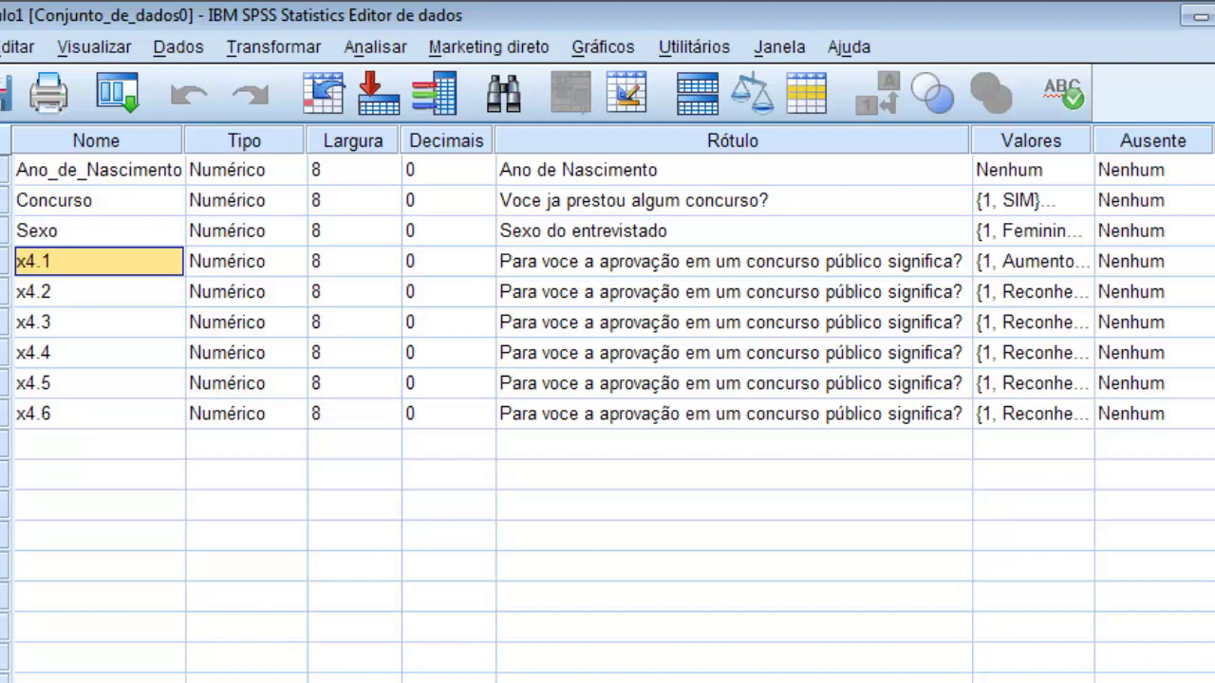
{"action": "left_click", "coordinate": [98, 414]}
{"action": "left_click", "coordinate": [98, 261]}
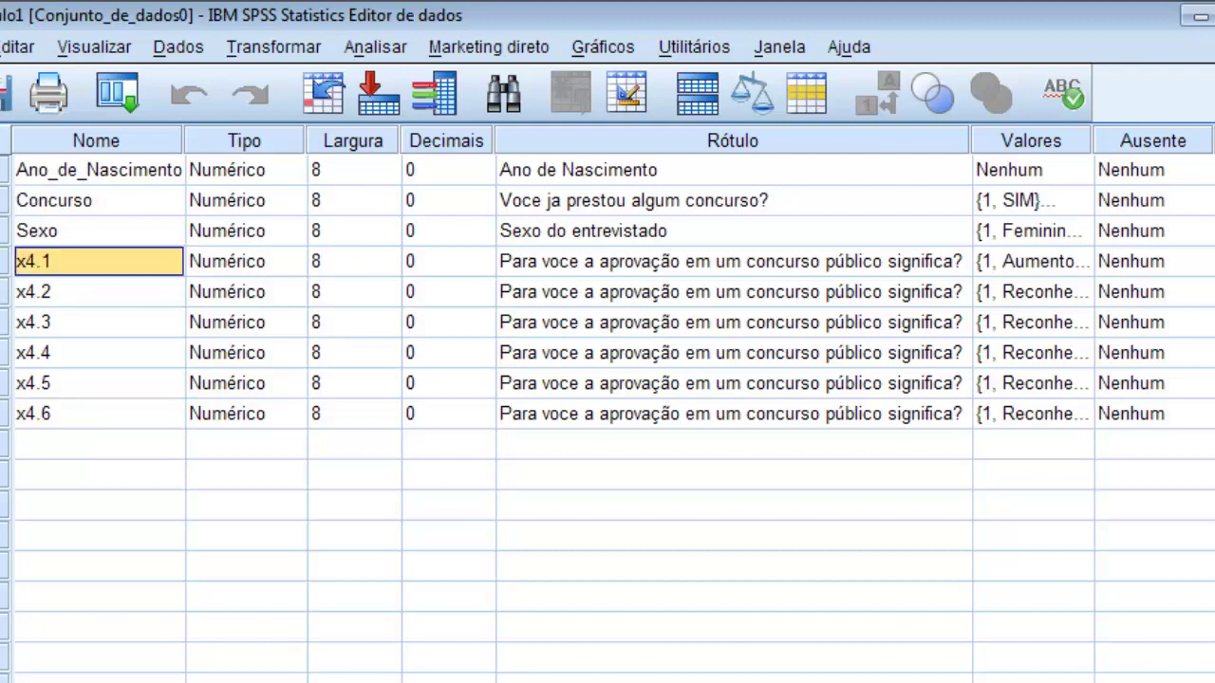
{"action": "left_click", "coordinate": [4, 261]}
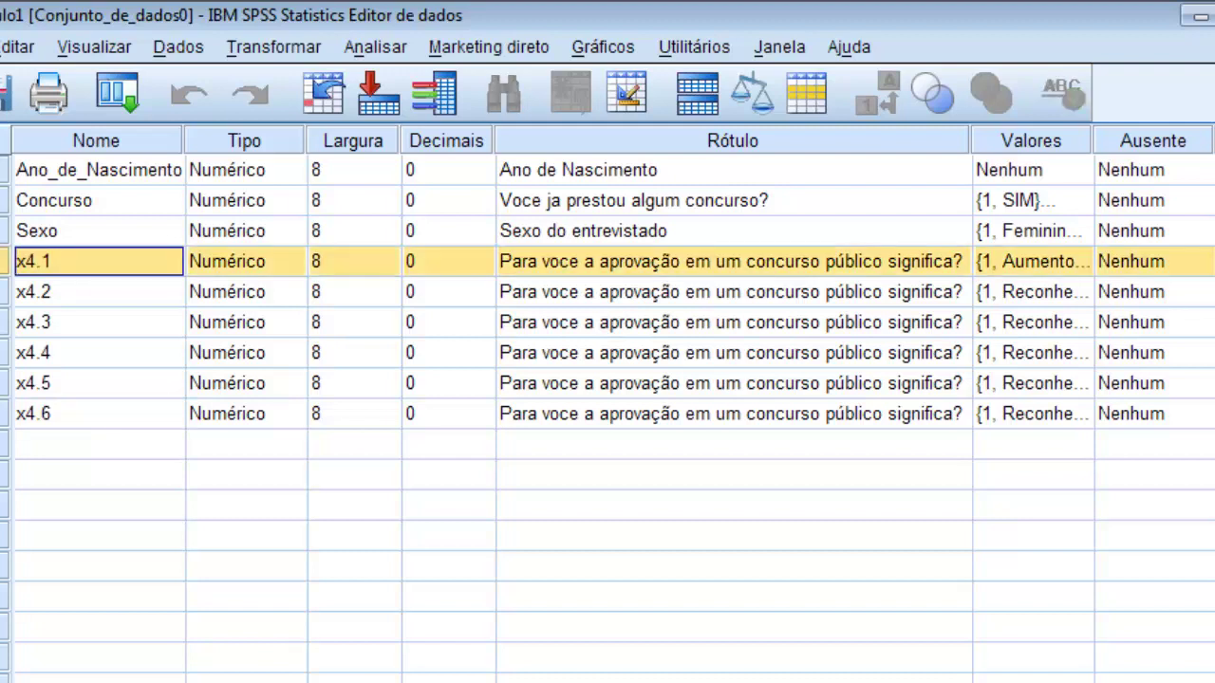
{"action": "right_click", "coordinate": [5, 266]}
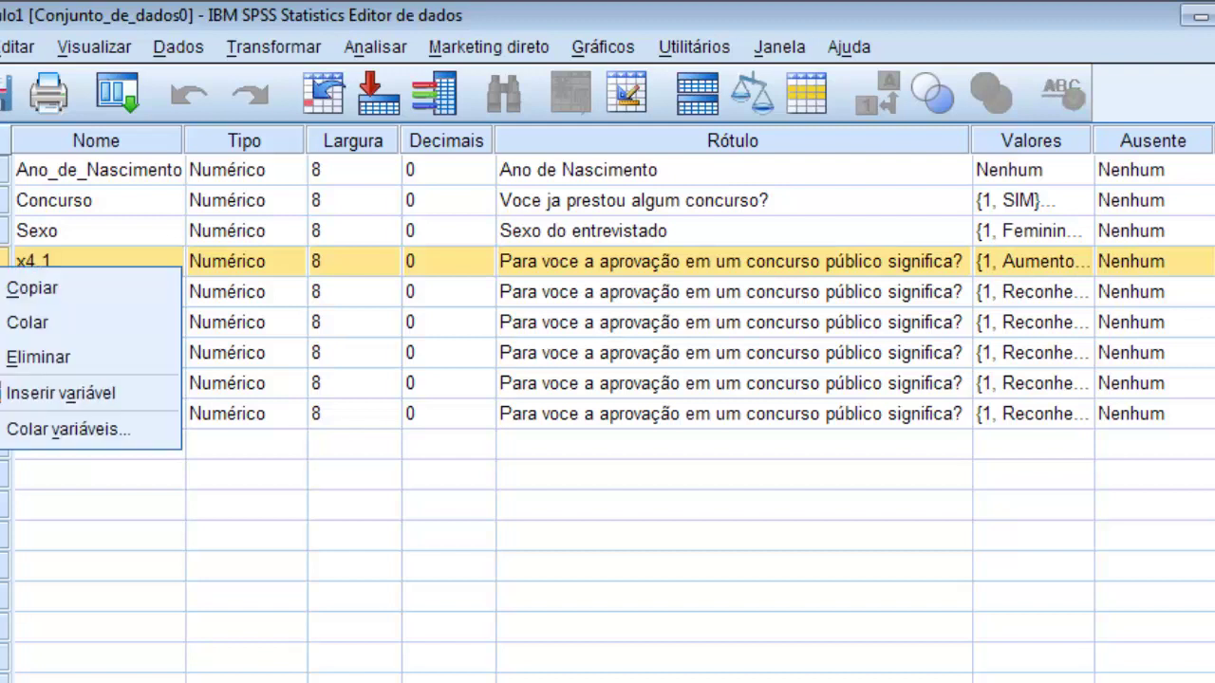
{"action": "left_click", "coordinate": [32, 288]}
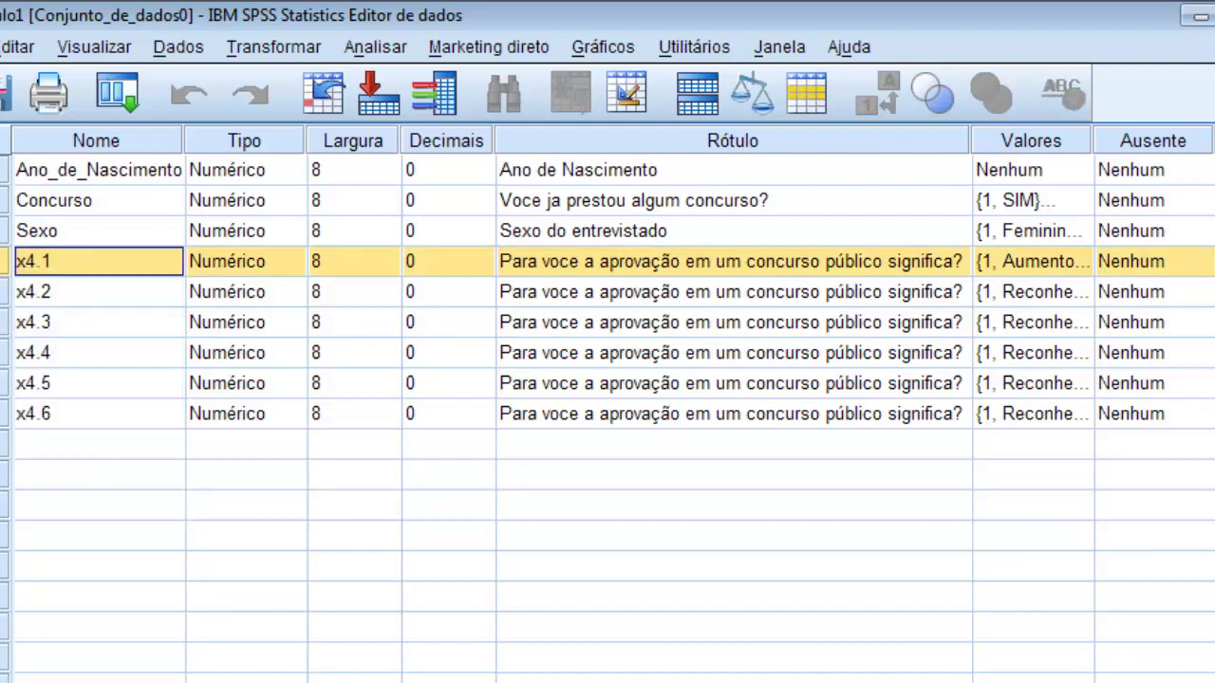
{"action": "left_click", "coordinate": [5, 291]}
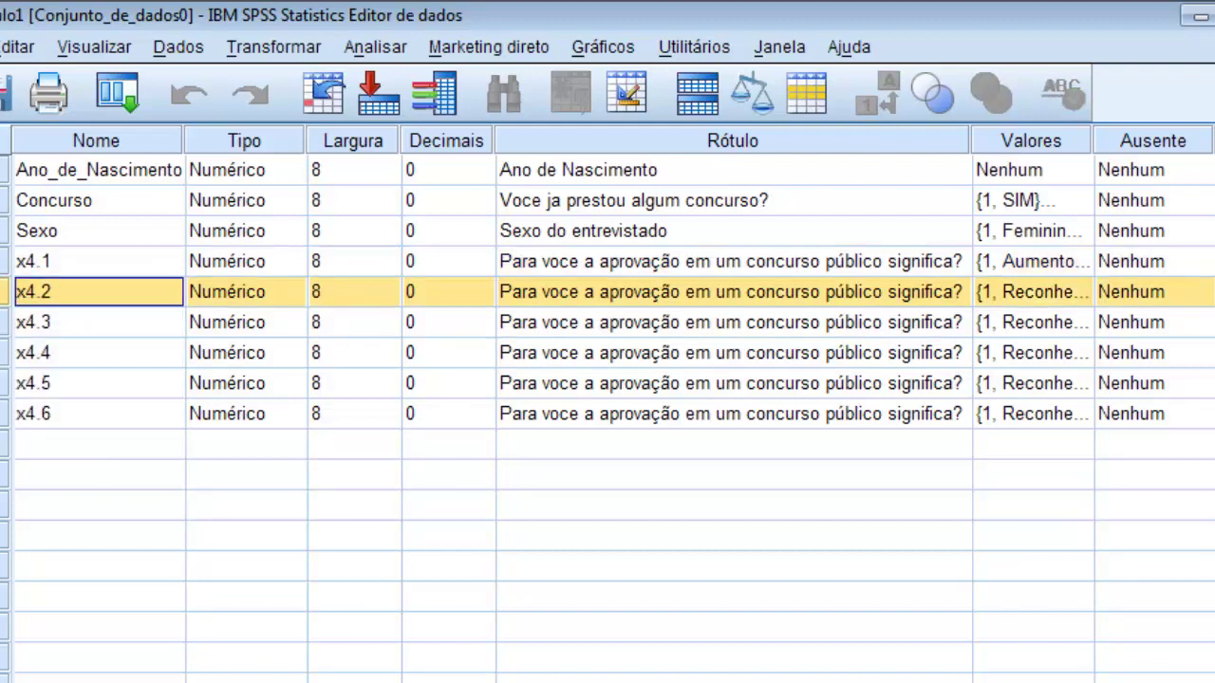
{"action": "key", "text": "shift+Down"}
{"action": "key", "text": "shift+Down"}
{"action": "key", "text": "shift+Down"}
{"action": "key", "text": "shift+Down"}
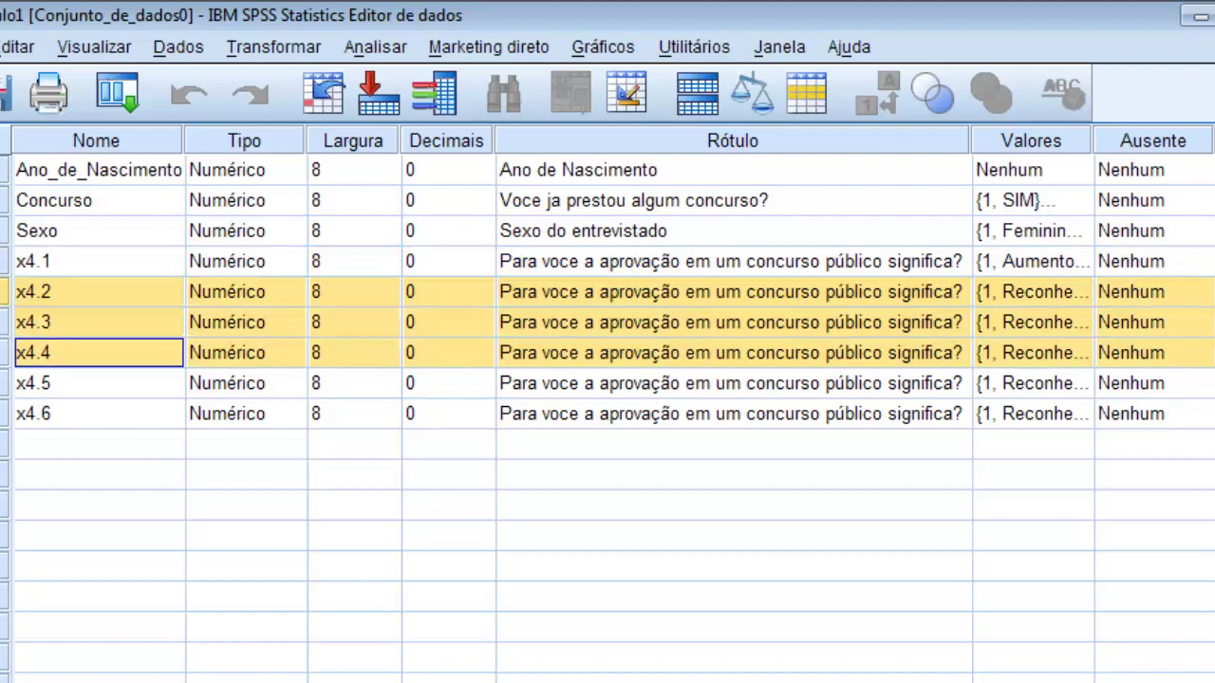
{"action": "key", "text": "ctrl+v"}
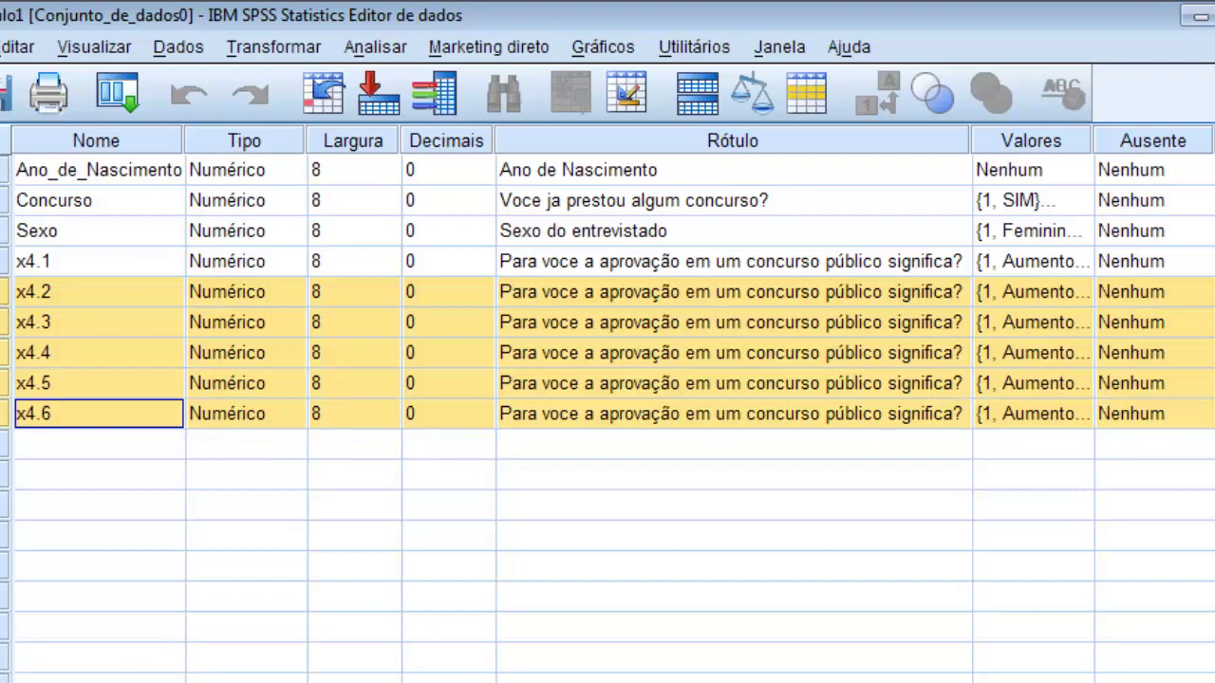
{"action": "left_click", "coordinate": [447, 473]}
{"action": "left_click", "coordinate": [733, 473]}
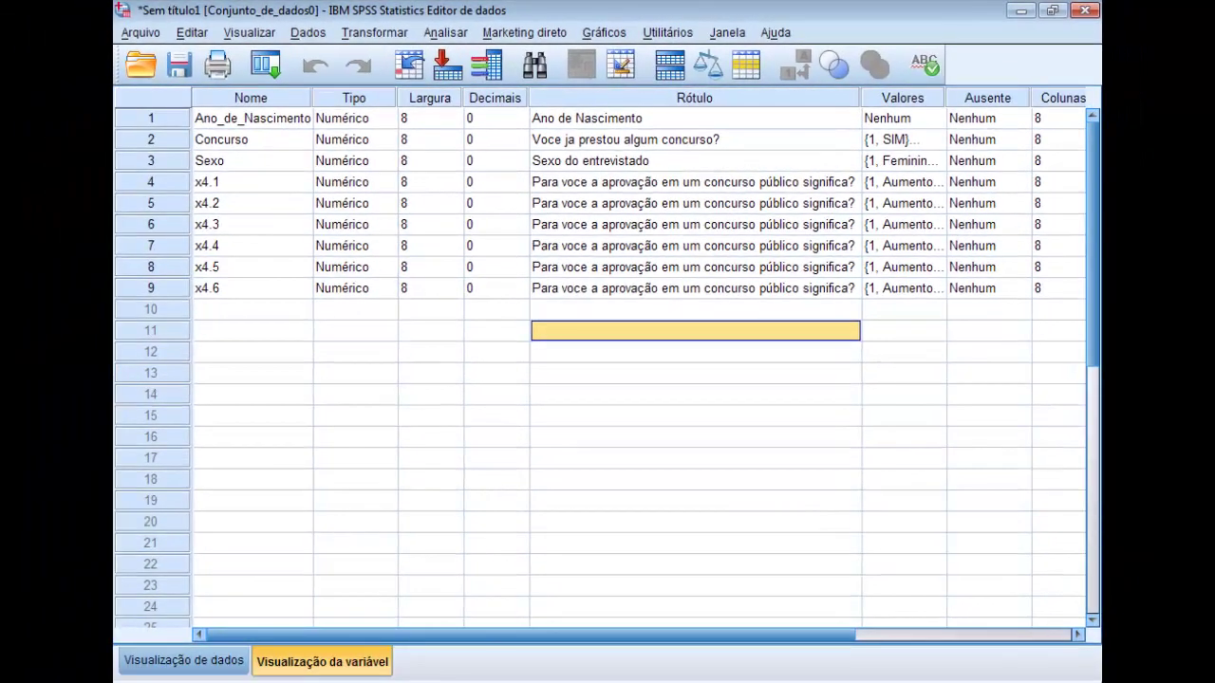
{"action": "left_click", "coordinate": [902, 331]}
{"action": "left_click", "coordinate": [934, 331]}
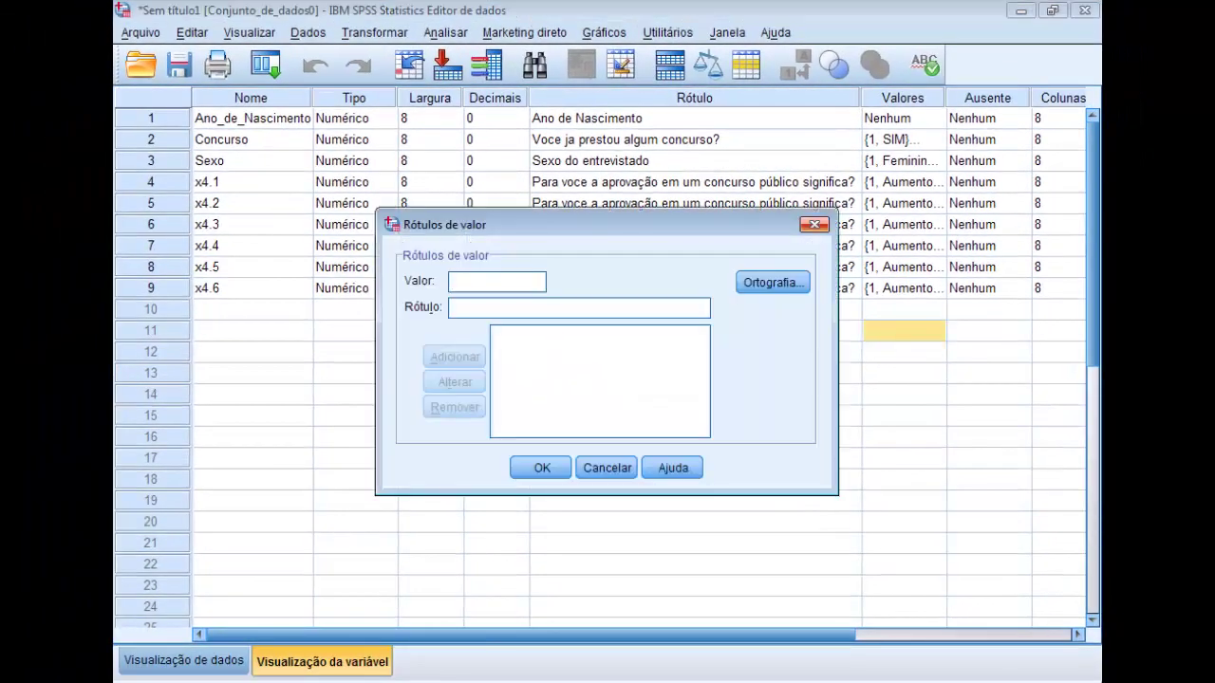
{"action": "key", "text": "Escape"}
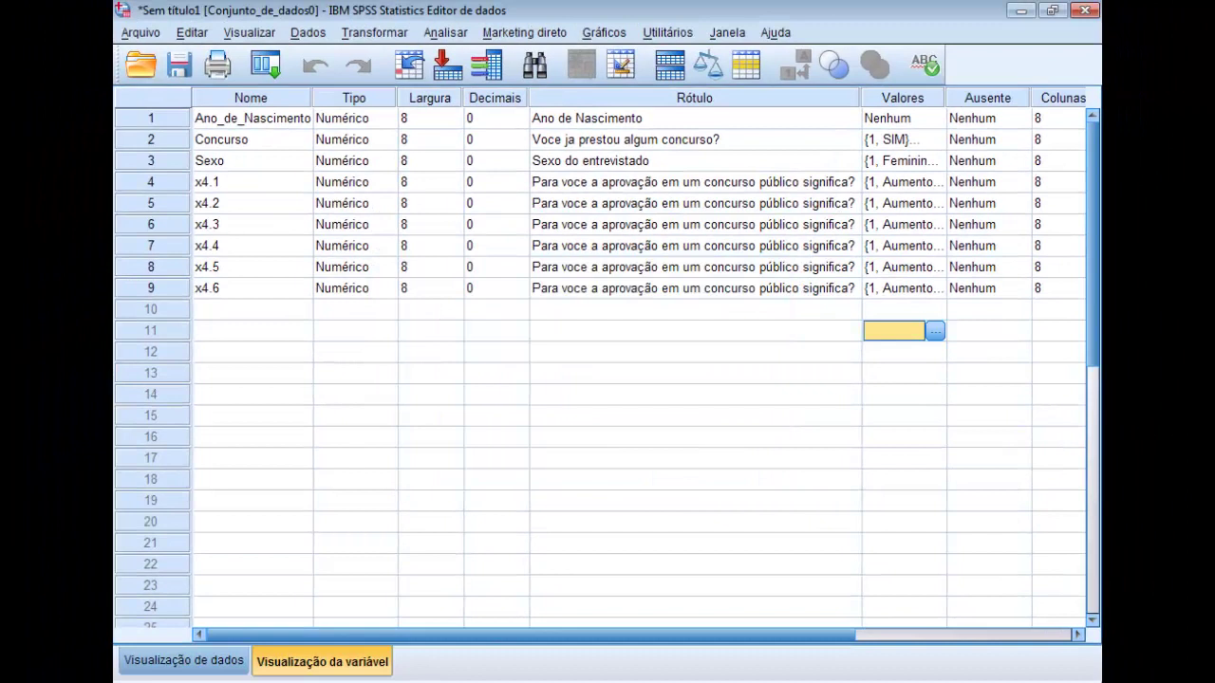
{"action": "left_click", "coordinate": [978, 330]}
{"action": "left_click", "coordinate": [1059, 330]}
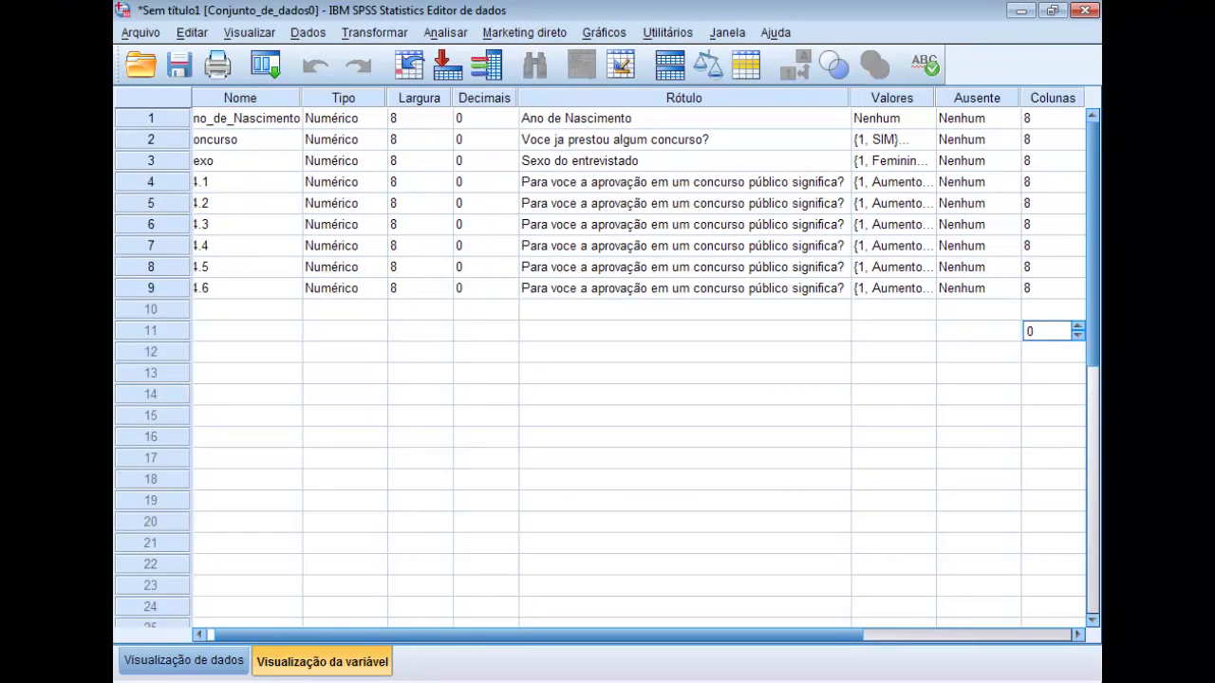
{"action": "left_click", "coordinate": [1047, 395]}
{"action": "left_click", "coordinate": [883, 351]}
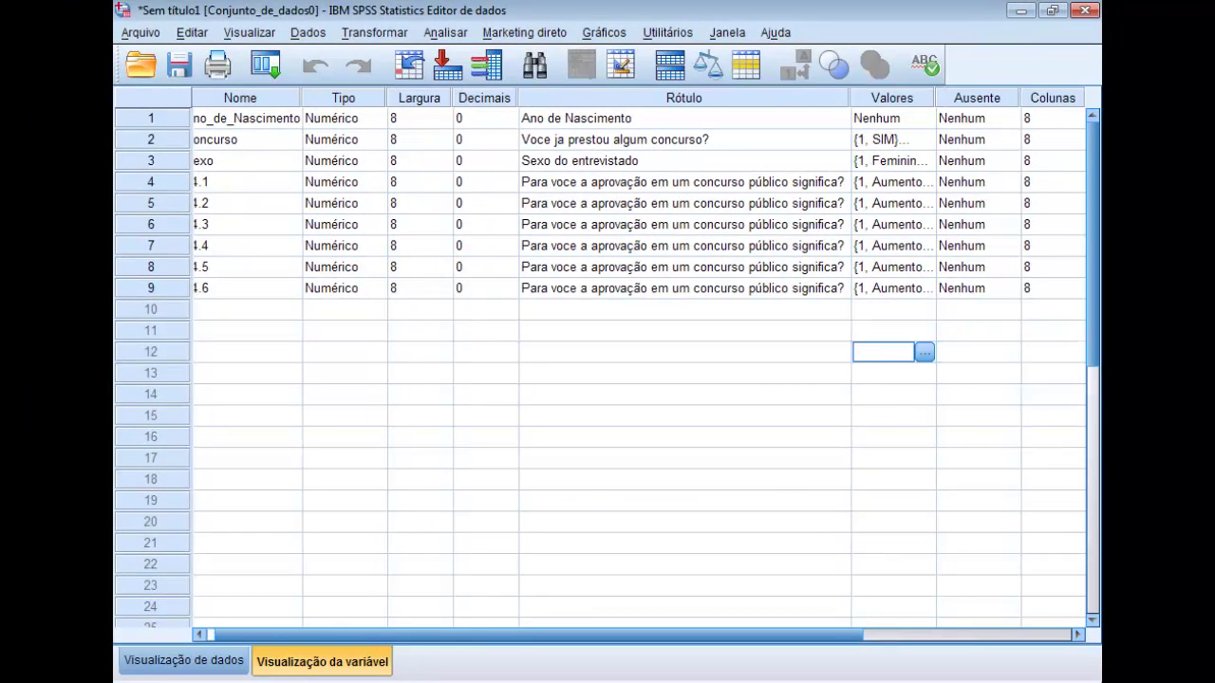
{"action": "left_click", "coordinate": [968, 373]}
{"action": "left_click", "coordinate": [683, 351]}
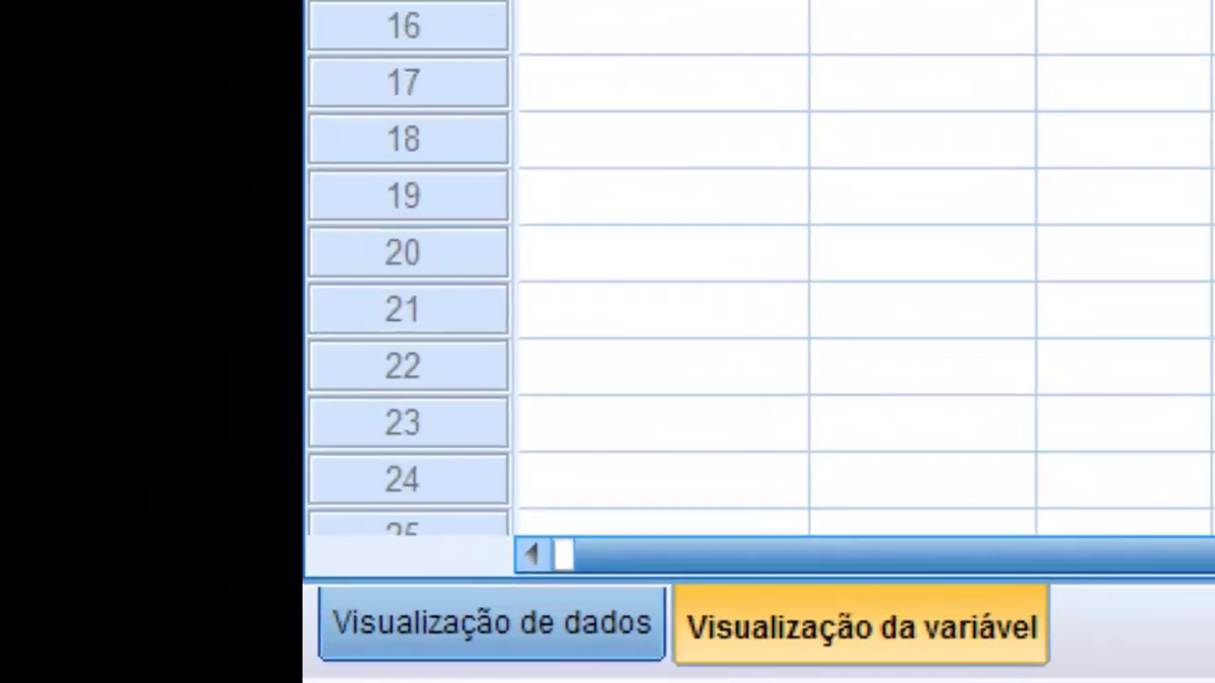
Step: Clear the data values of all ten cases for the variables Ano_de_Nascimento through x4.5 in the data view
{"action": "left_click", "coordinate": [184, 660]}
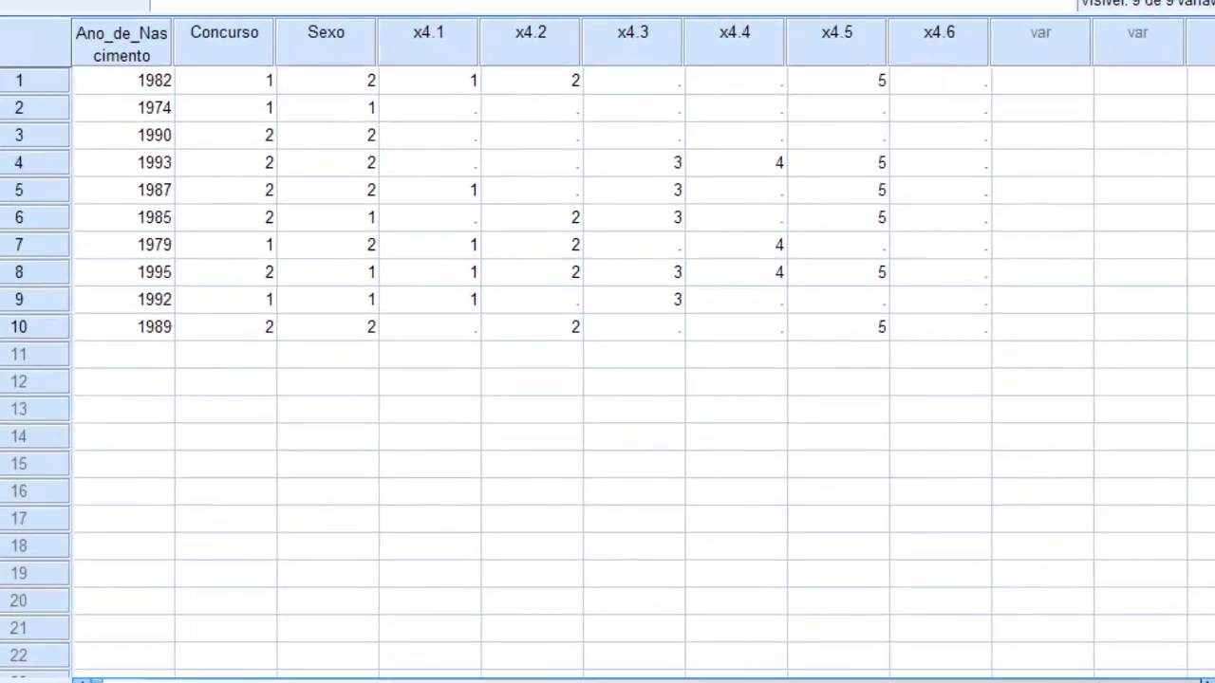
{"action": "left_click_drag", "start_coordinate": [125, 78], "coordinate": [860, 360]}
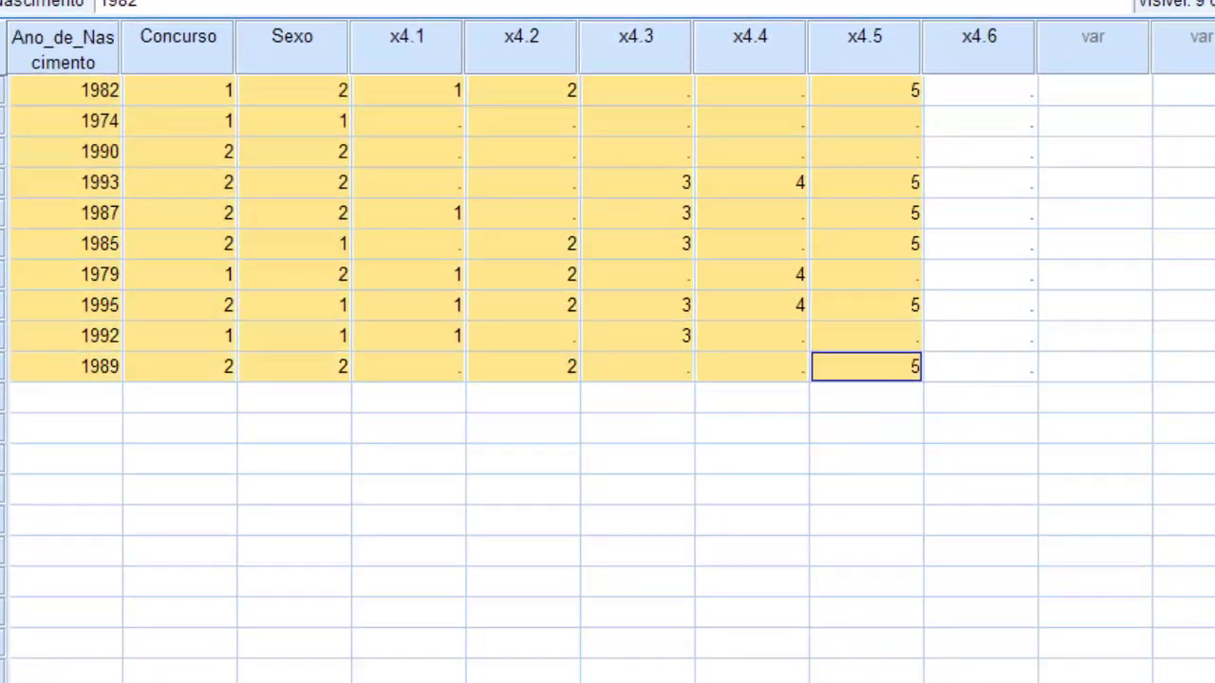
{"action": "key", "text": "Delete"}
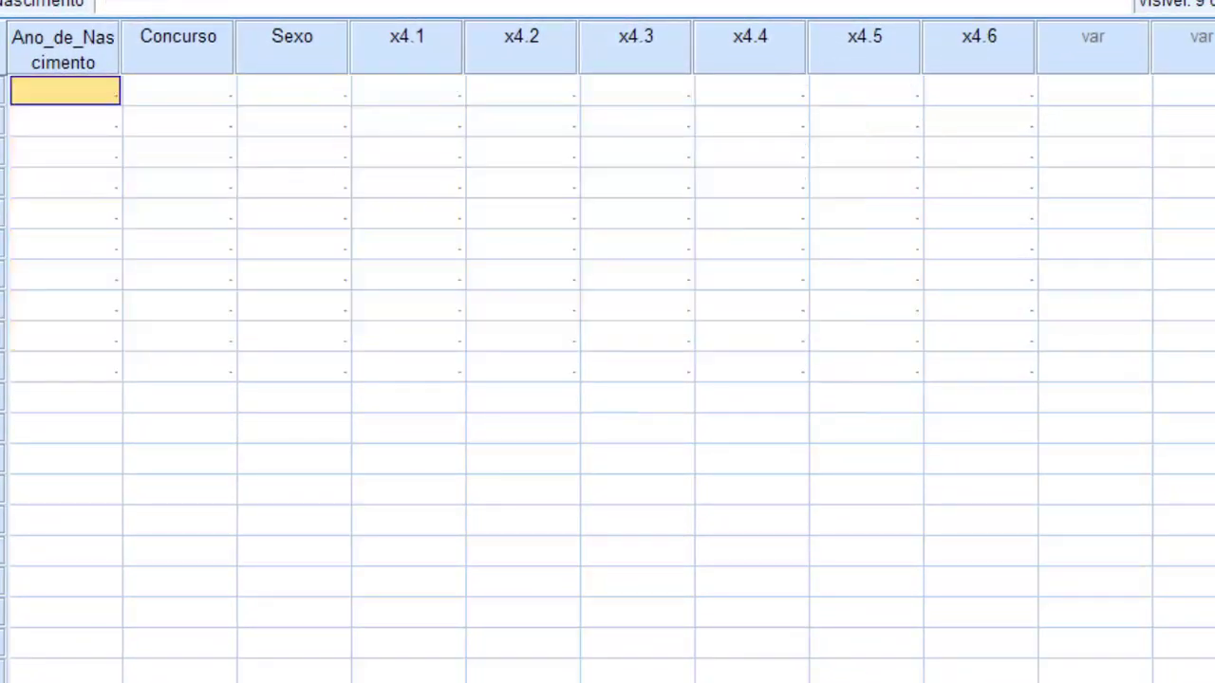
Step: Go over the Ano_de_Nascimento, Concurso, Sexo and x4.1 columns in the data view
{"action": "left_click", "coordinate": [293, 274]}
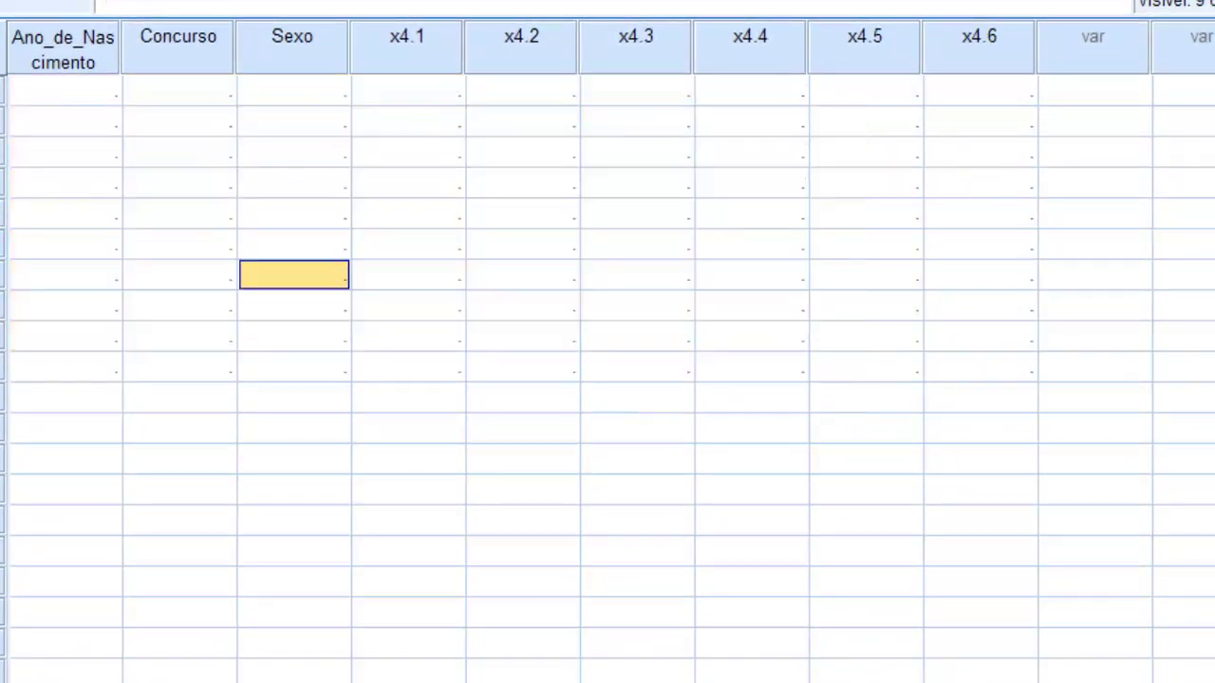
{"action": "left_click", "coordinate": [63, 49]}
{"action": "left_click", "coordinate": [177, 46]}
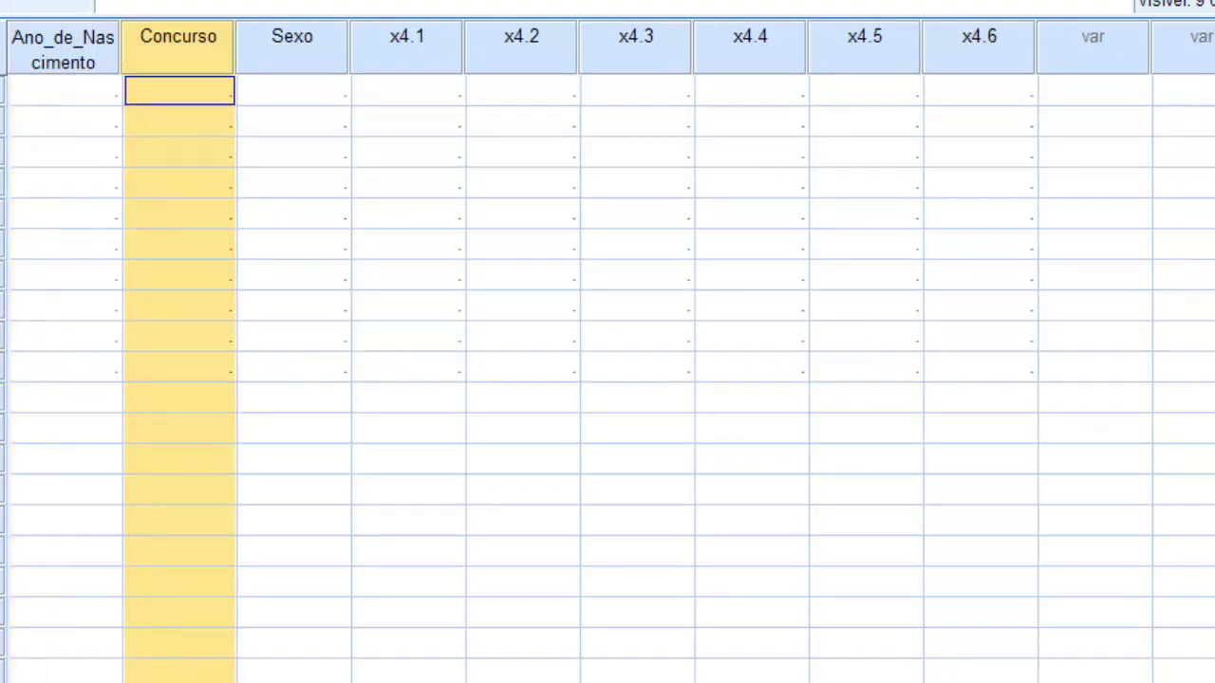
{"action": "left_click", "coordinate": [291, 47]}
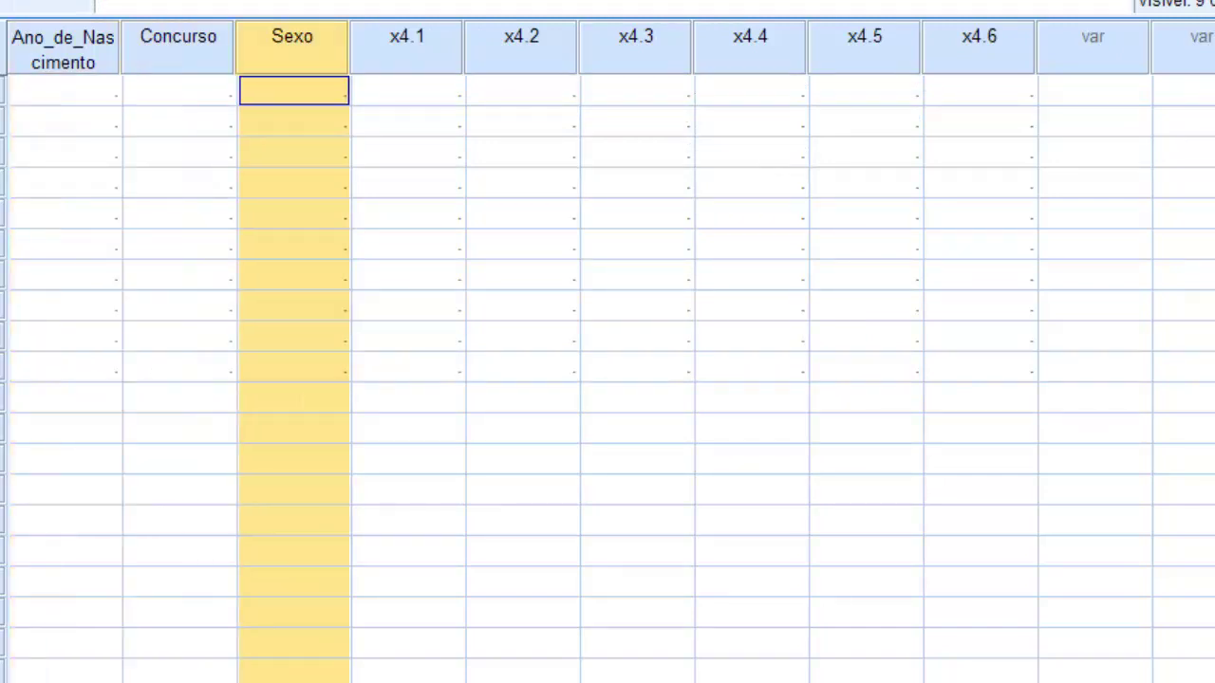
{"action": "left_click", "coordinate": [406, 47]}
{"action": "left_click", "coordinate": [62, 49]}
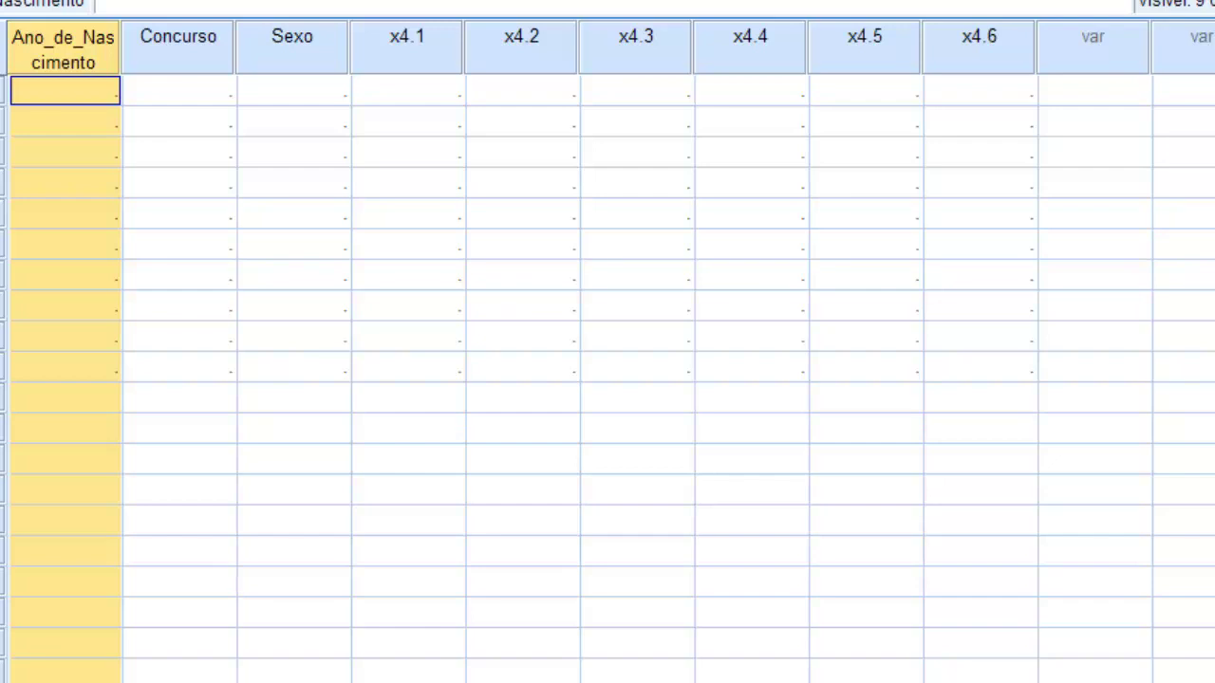
{"action": "left_click", "coordinate": [178, 90]}
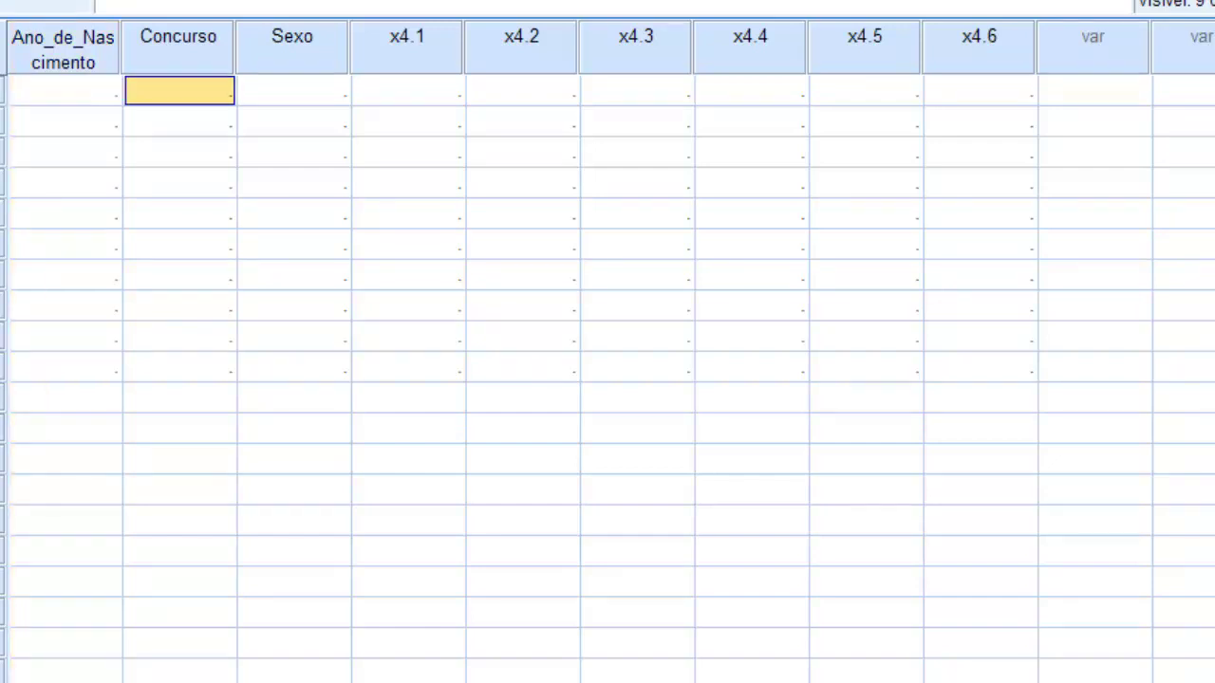
Step: Enter the first respondent's year of birth under Ano_de_Nascimento in the first case
{"action": "left_click", "coordinate": [65, 91]}
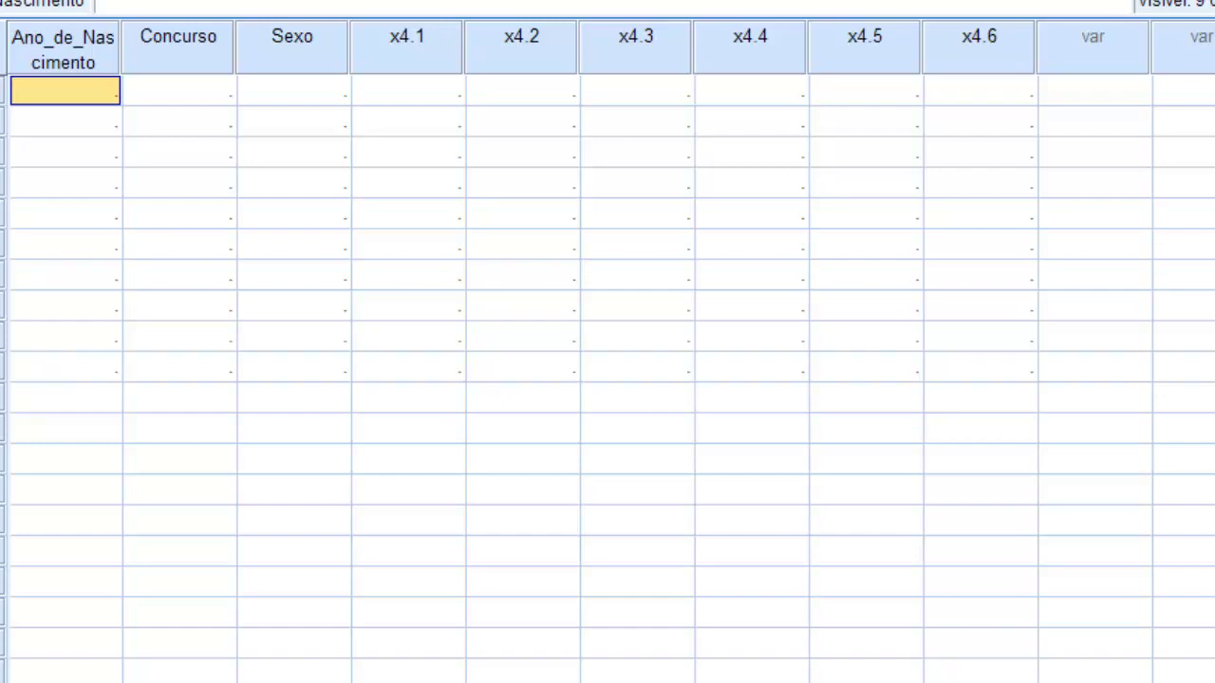
{"action": "type", "text": "1974"}
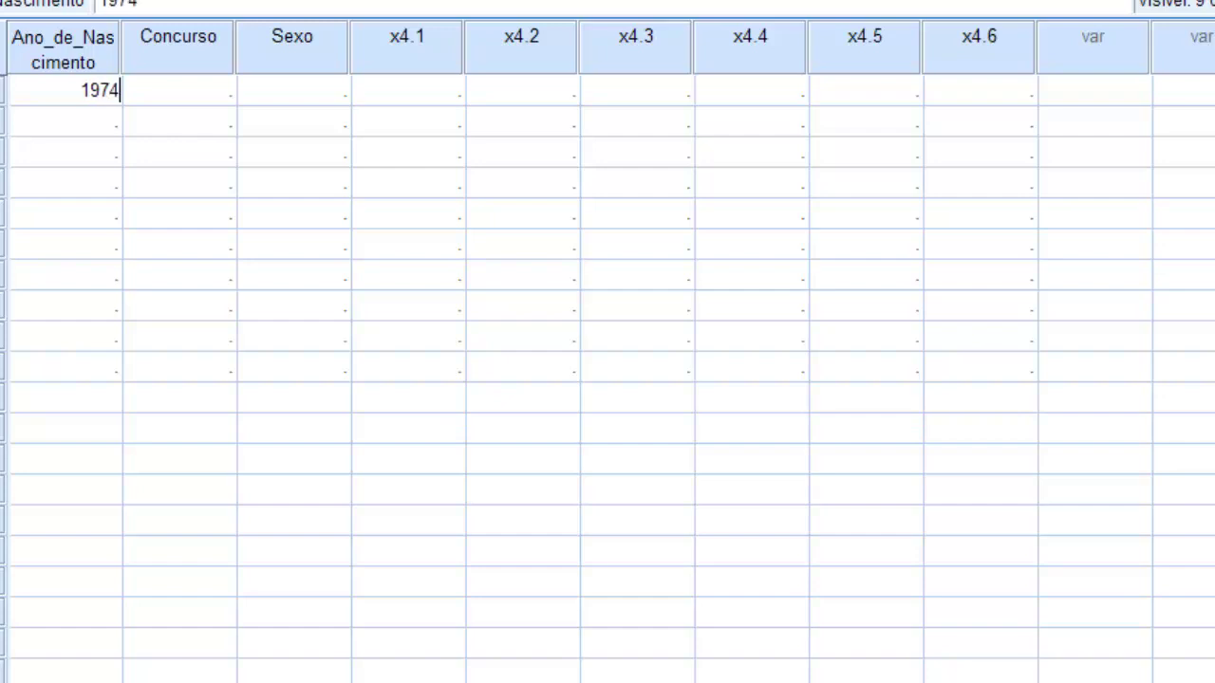
{"action": "key", "text": "Return"}
{"action": "left_click", "coordinate": [65, 91]}
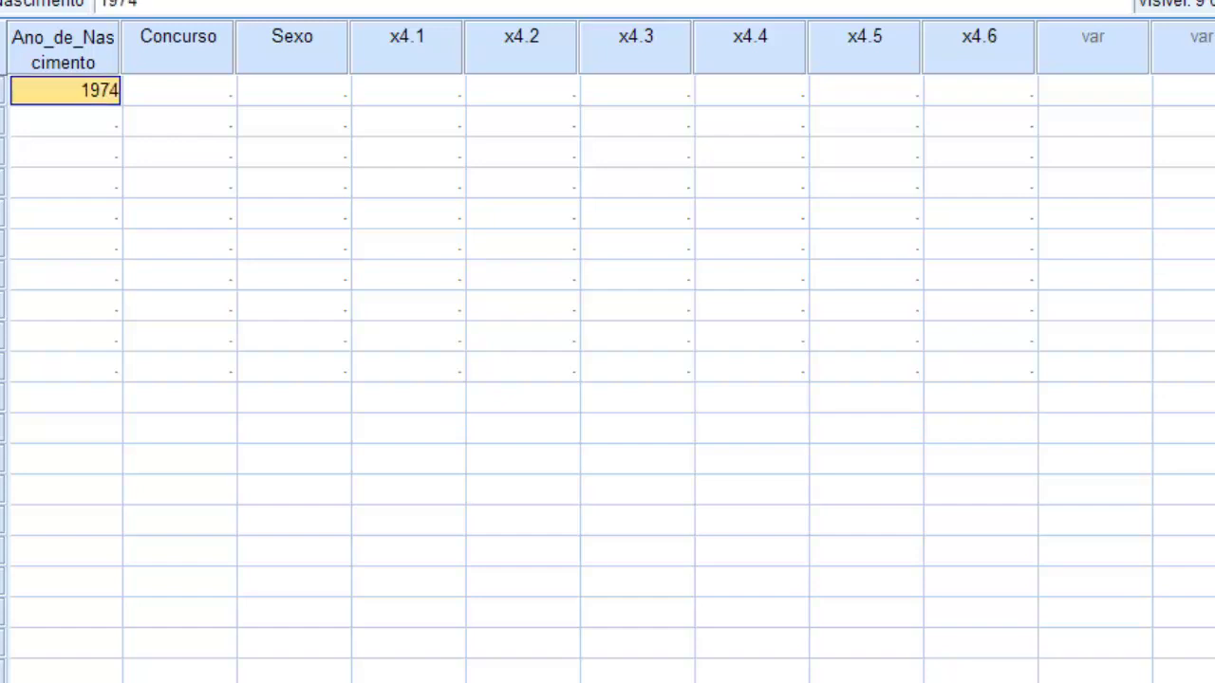
Step: Check the value labels of Concurso in the variable view and return to the first case in the data view
{"action": "left_click", "coordinate": [178, 91]}
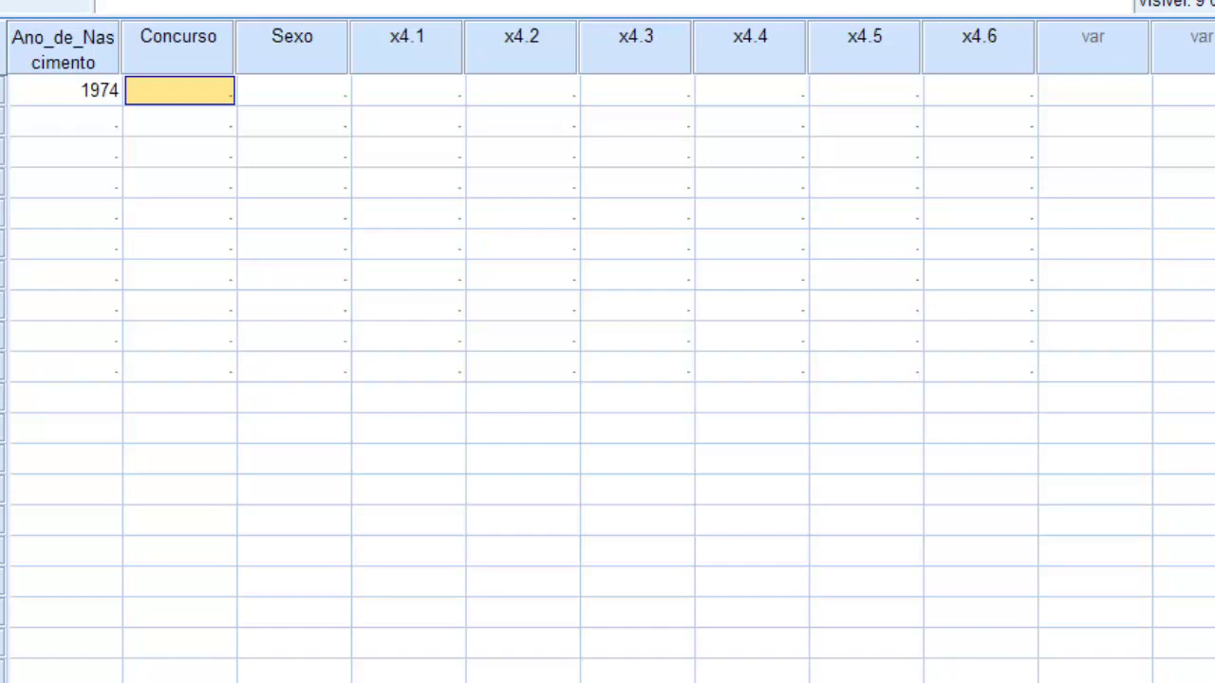
{"action": "key", "text": "ctrl+t"}
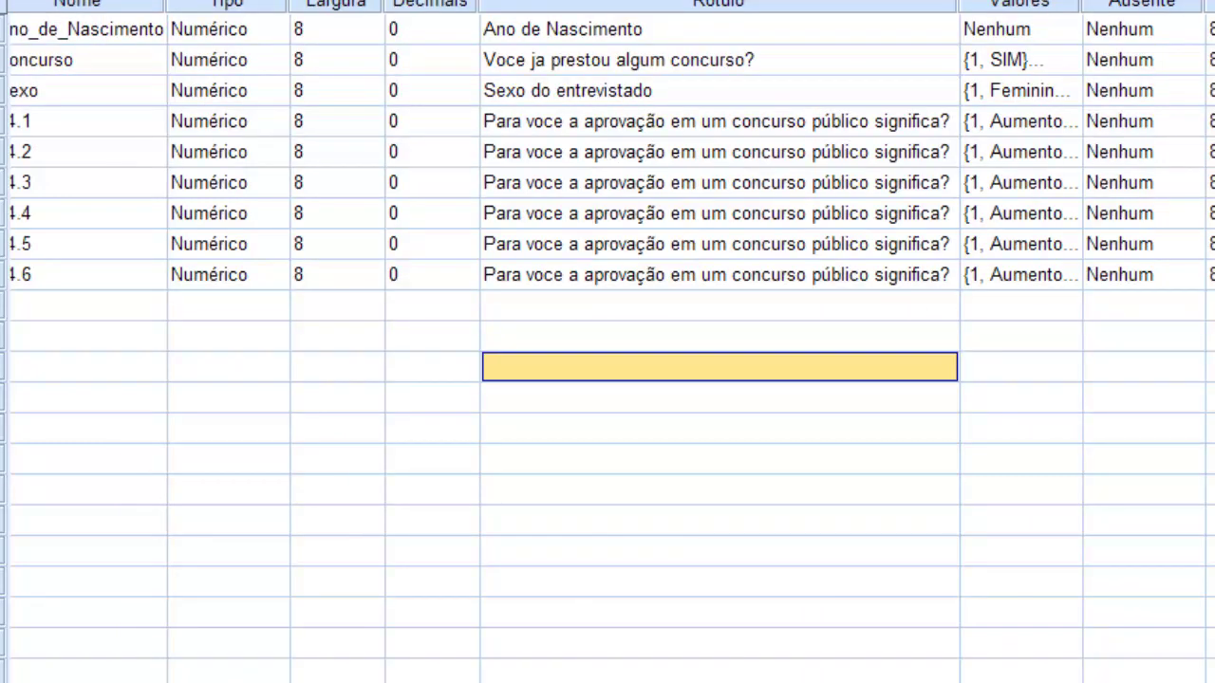
{"action": "left_click", "coordinate": [1006, 60]}
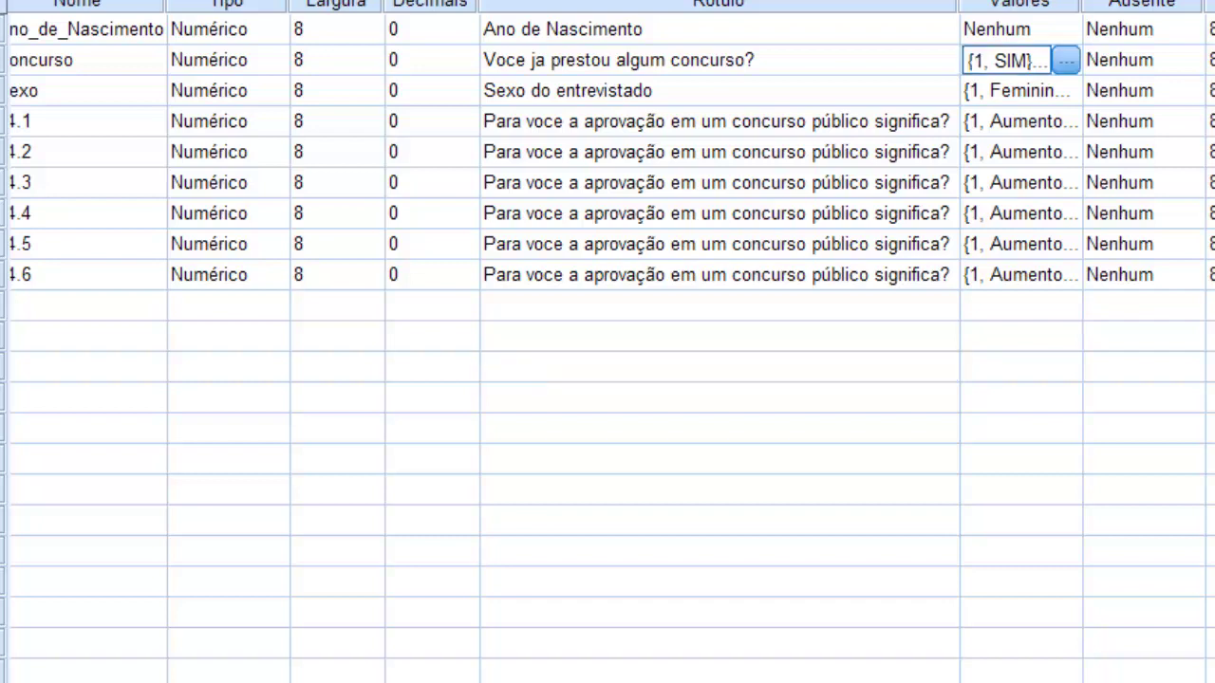
{"action": "left_click", "coordinate": [1066, 60]}
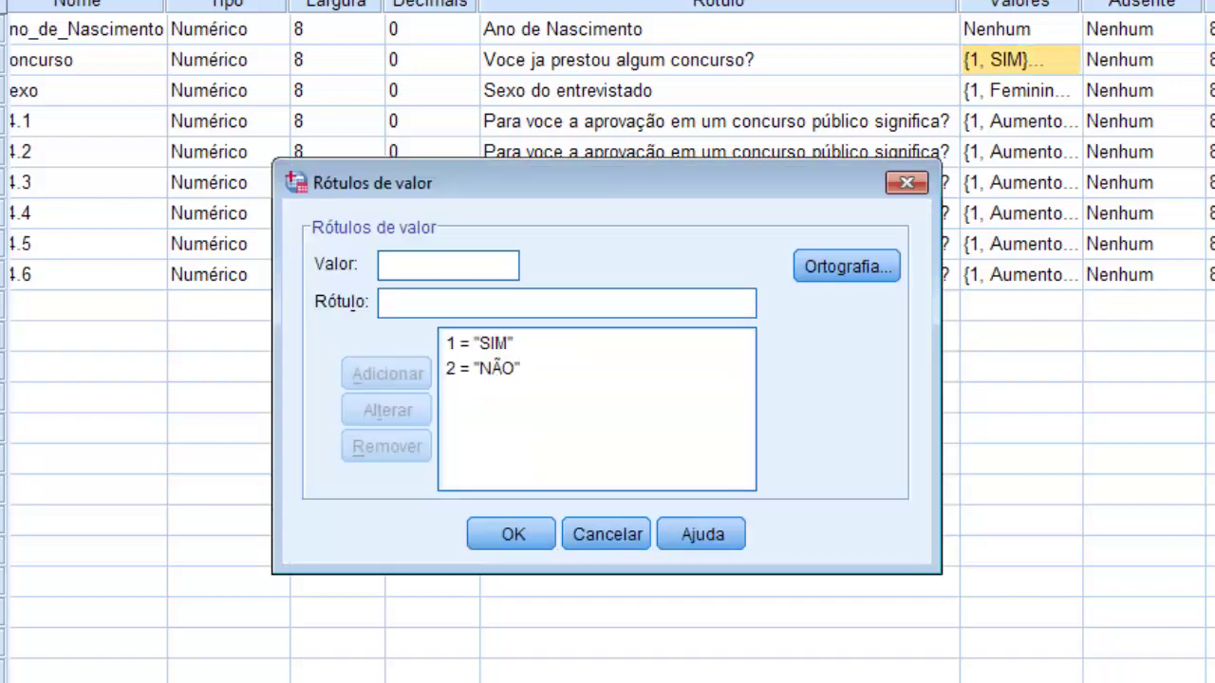
{"action": "left_click", "coordinate": [513, 534]}
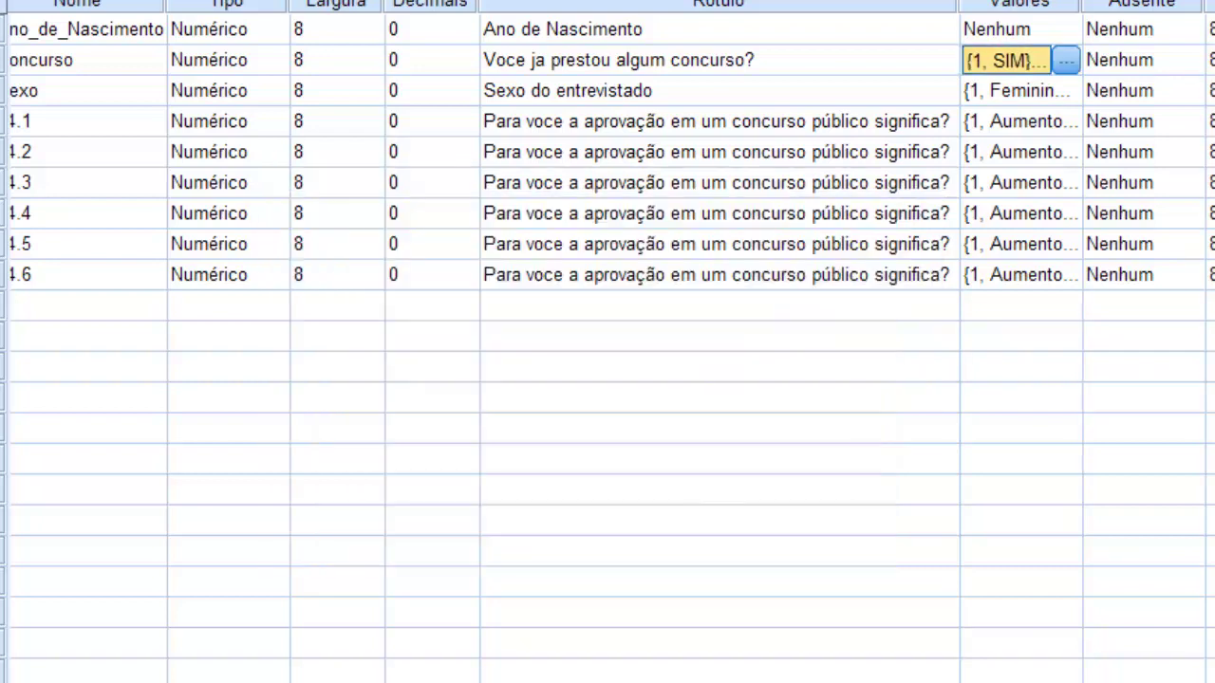
{"action": "key", "text": "ctrl+t"}
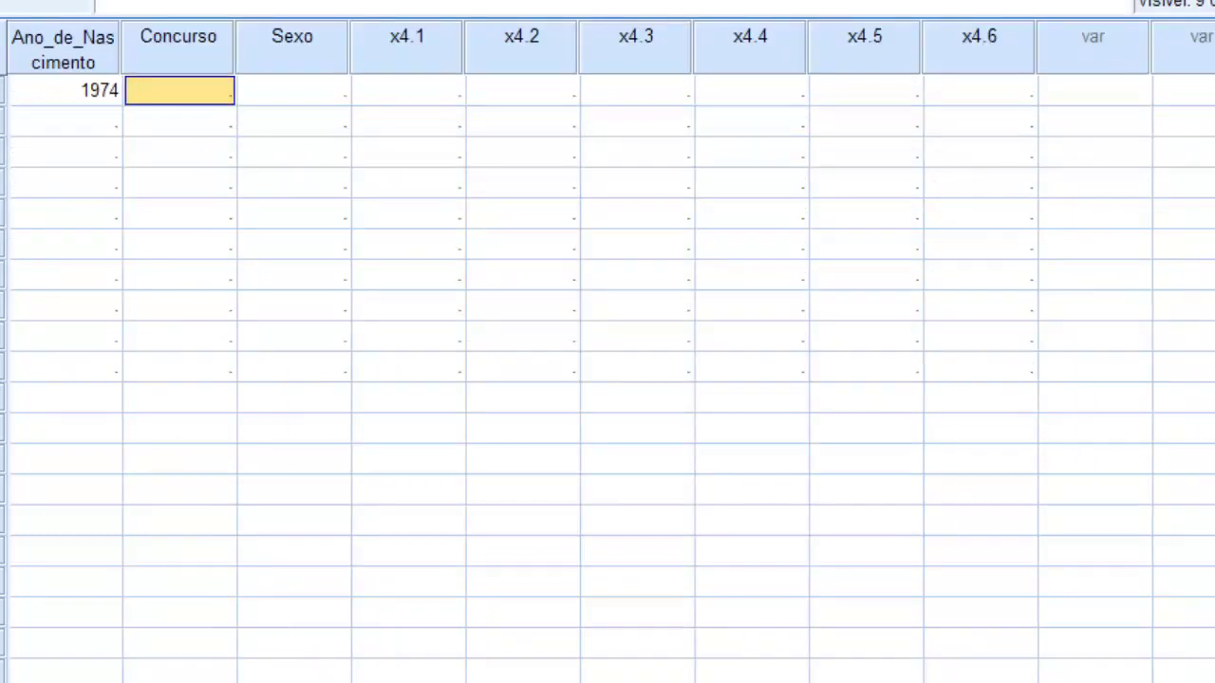
Step: Enter 1 for Concurso and 2 for Sexo in the first case
{"action": "type", "text": "1"}
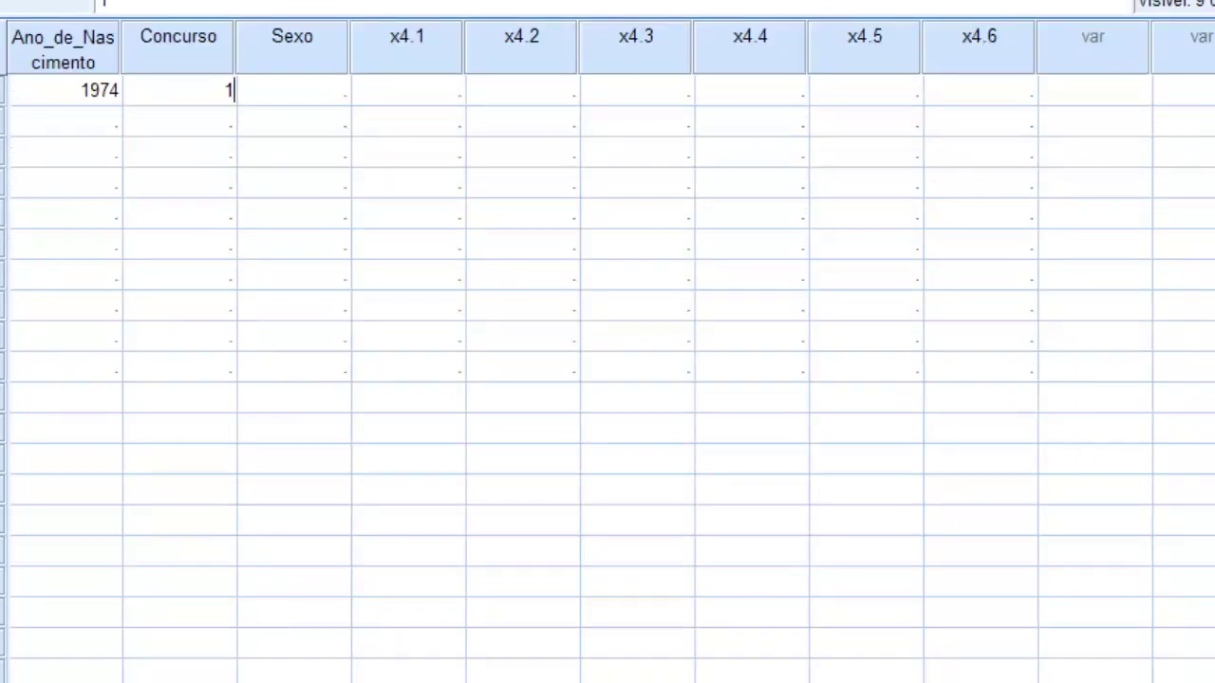
{"action": "key", "text": "Return"}
{"action": "key", "text": "Up"}
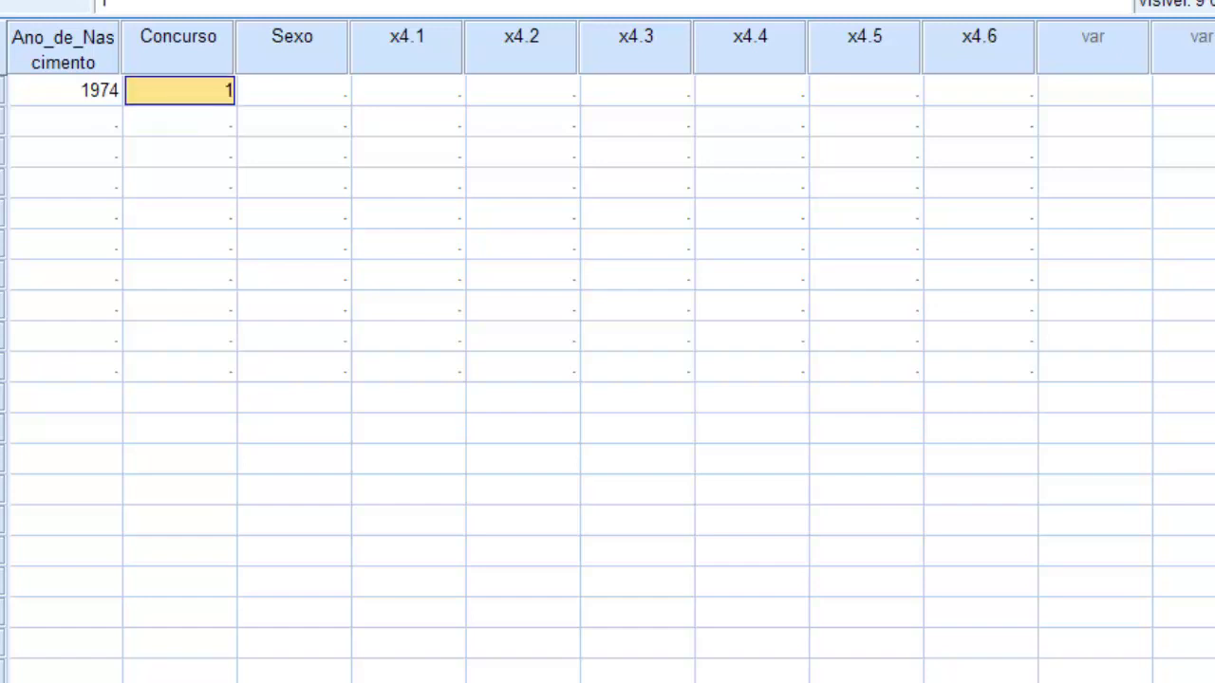
{"action": "key", "text": "Right"}
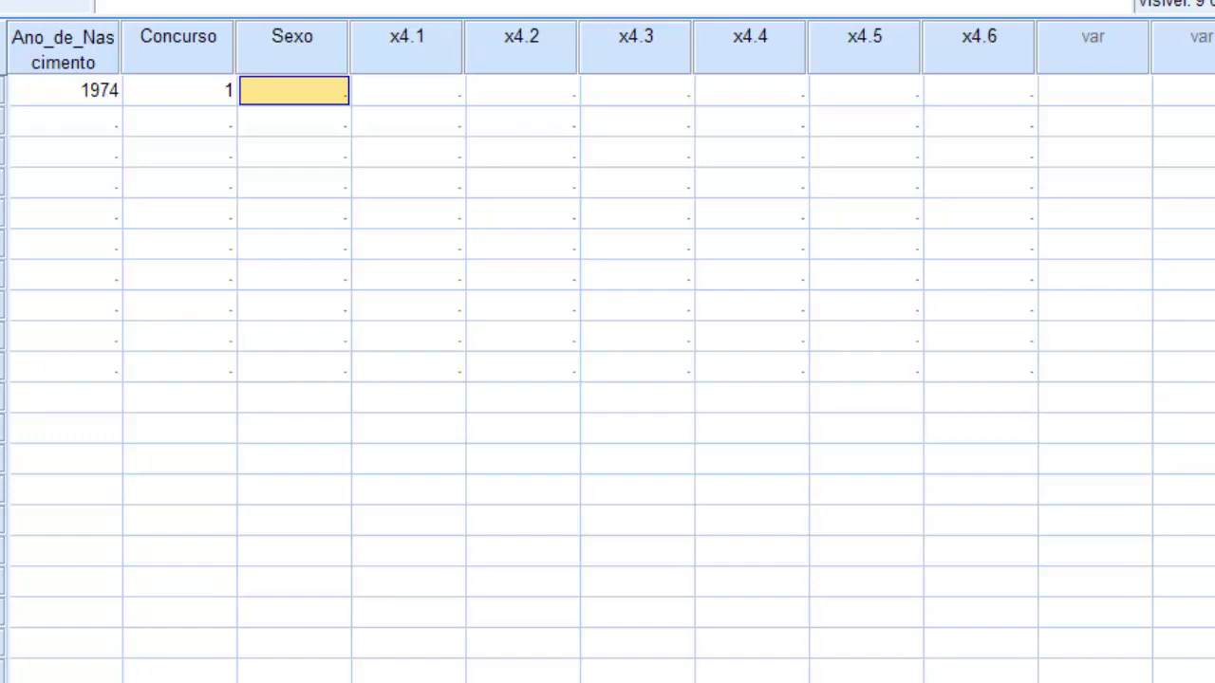
{"action": "type", "text": "2"}
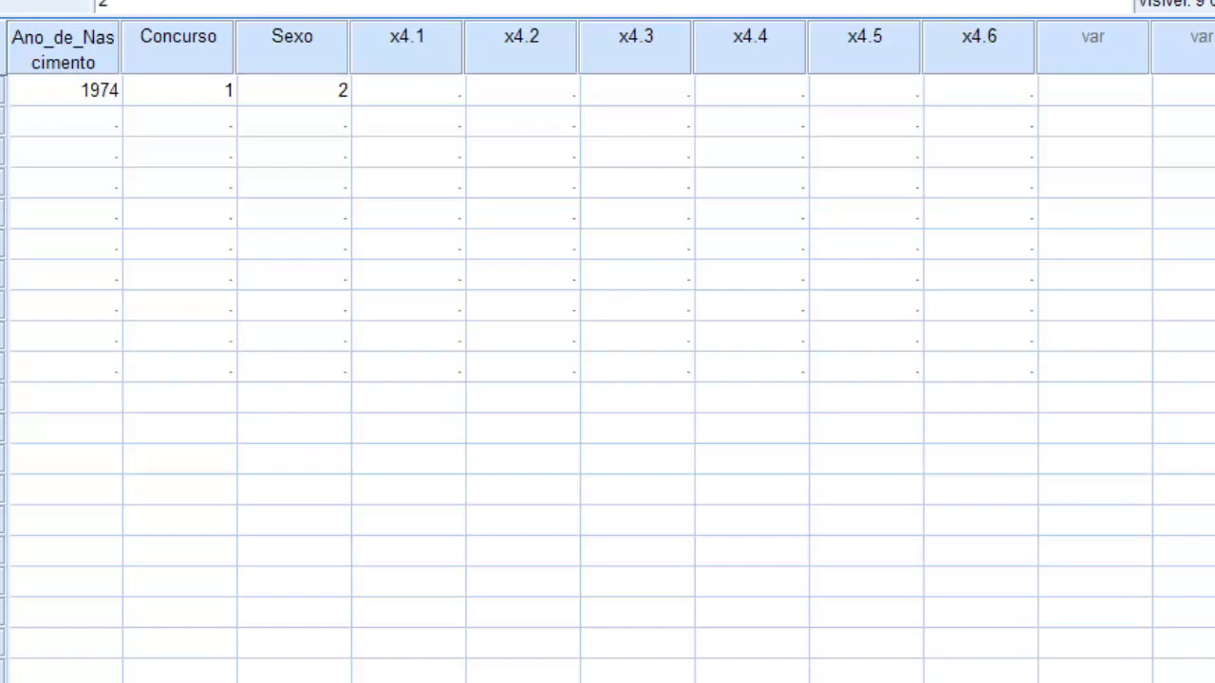
{"action": "key", "text": "Right"}
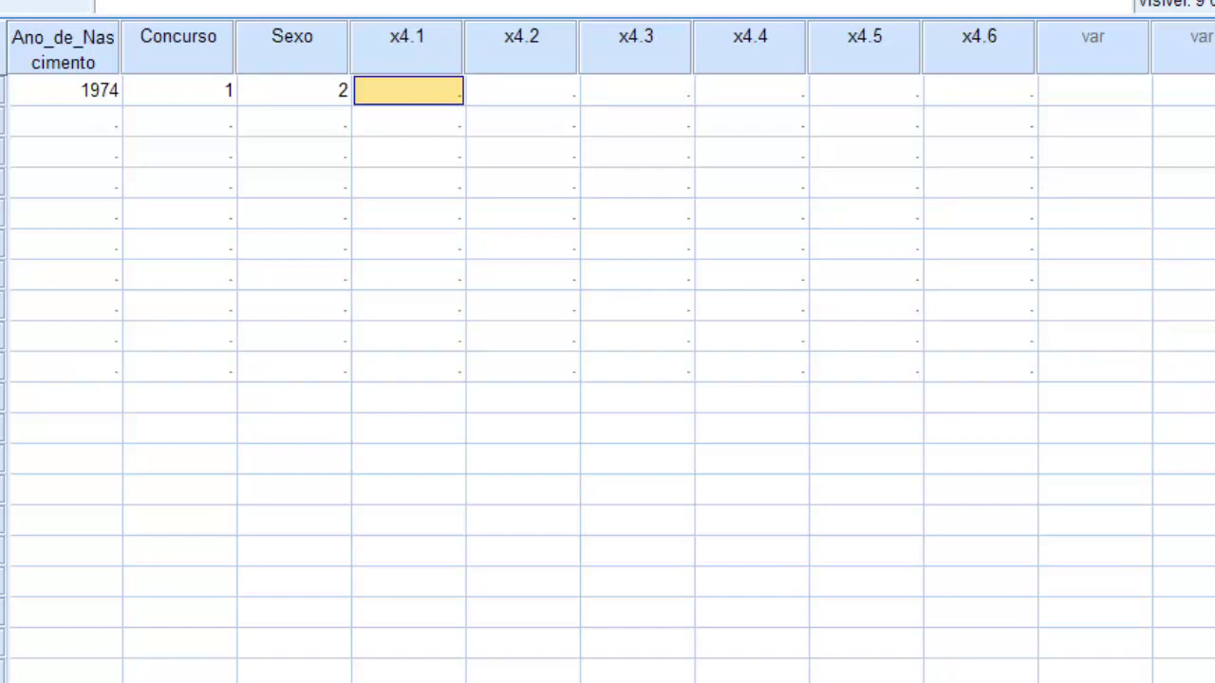
Step: Examine the question text and value labels of x4.1 in the variable view and return to the data view
{"action": "key", "text": "ctrl+t"}
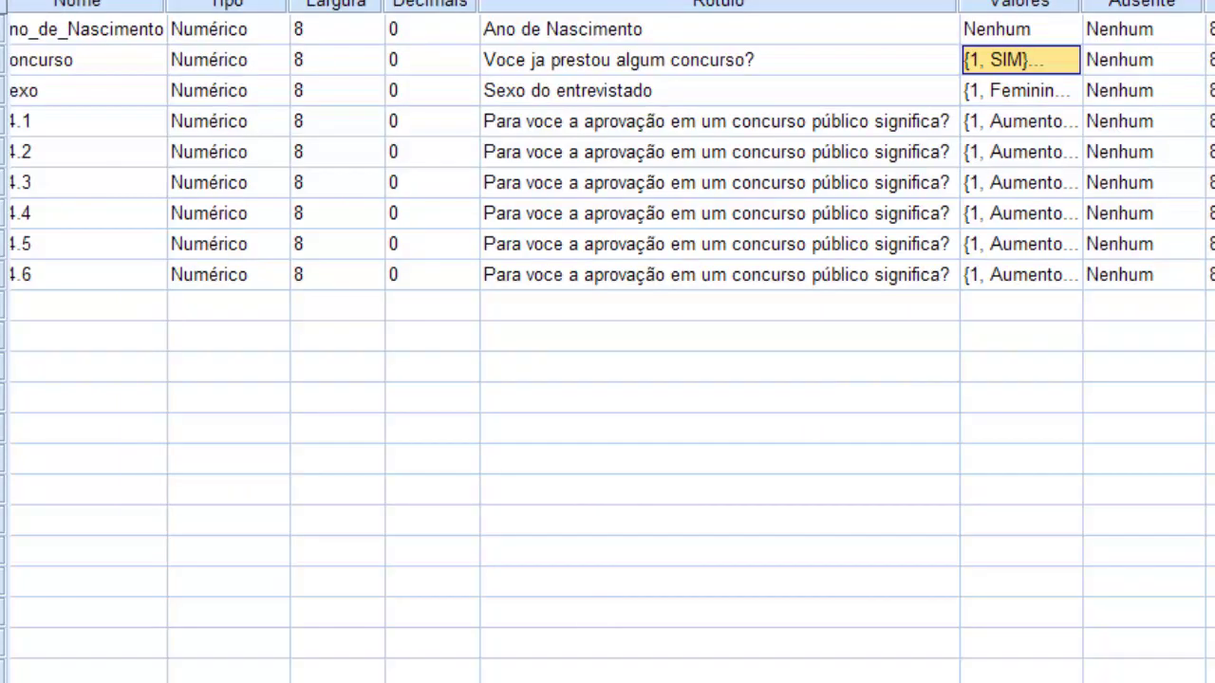
{"action": "left_click", "coordinate": [719, 120]}
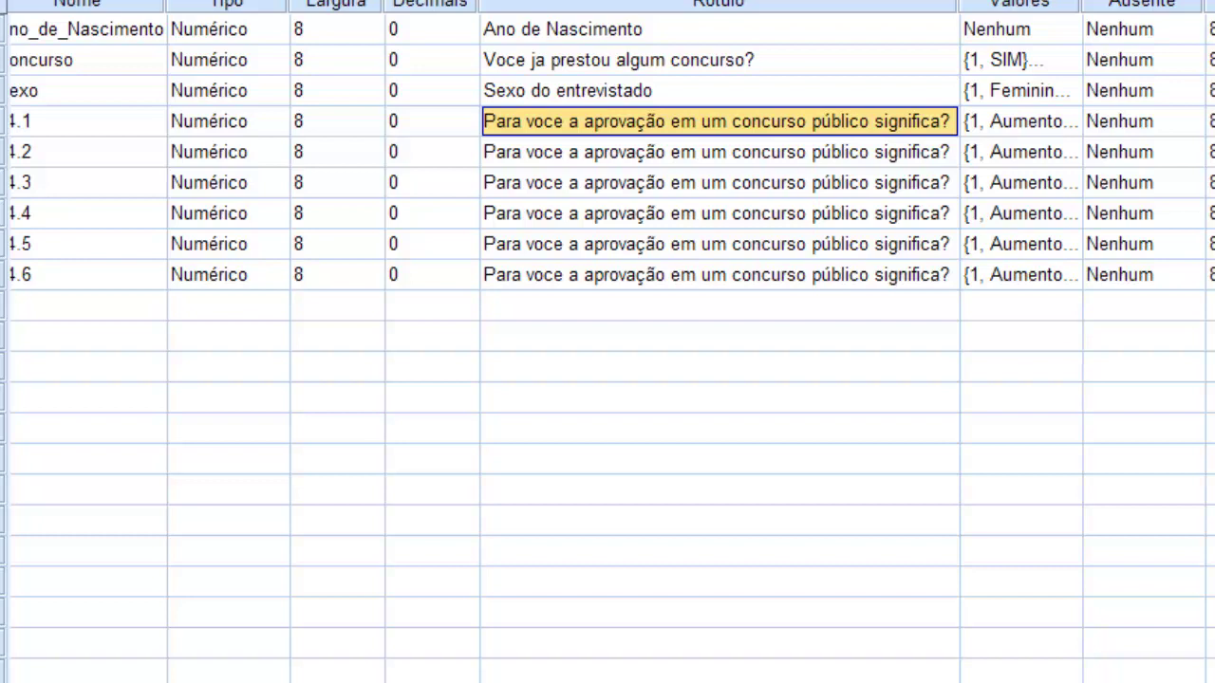
{"action": "left_click", "coordinate": [1021, 92]}
{"action": "left_click", "coordinate": [1021, 122]}
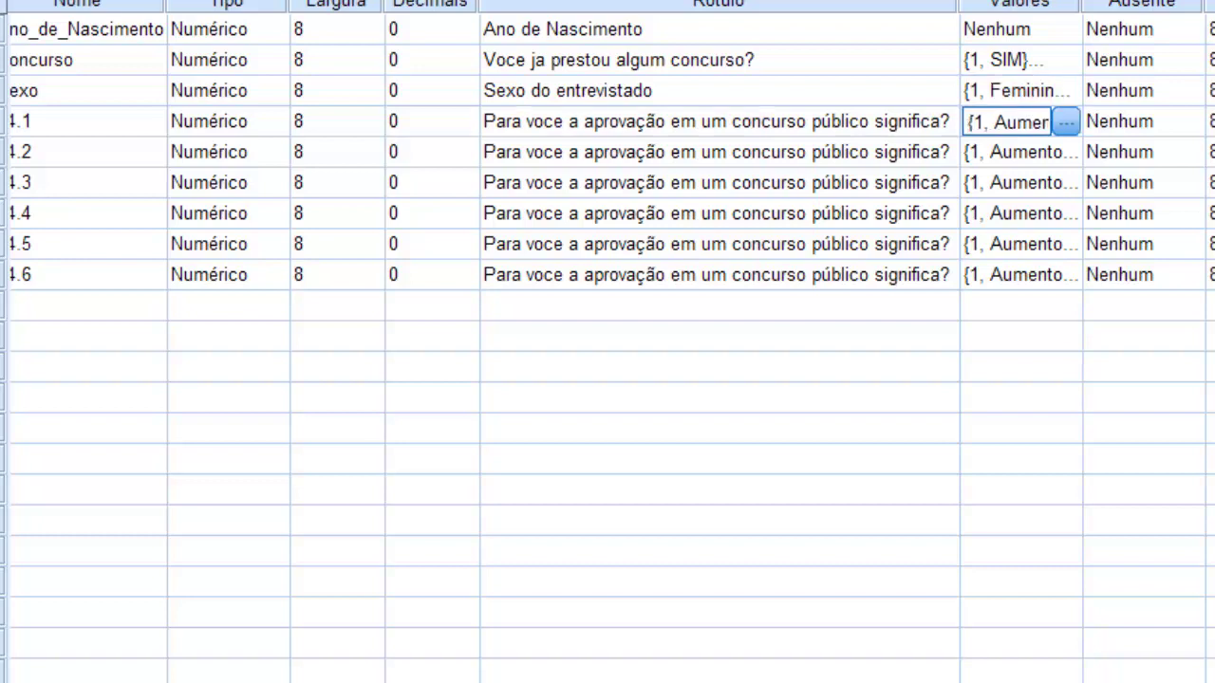
{"action": "left_click", "coordinate": [1066, 122]}
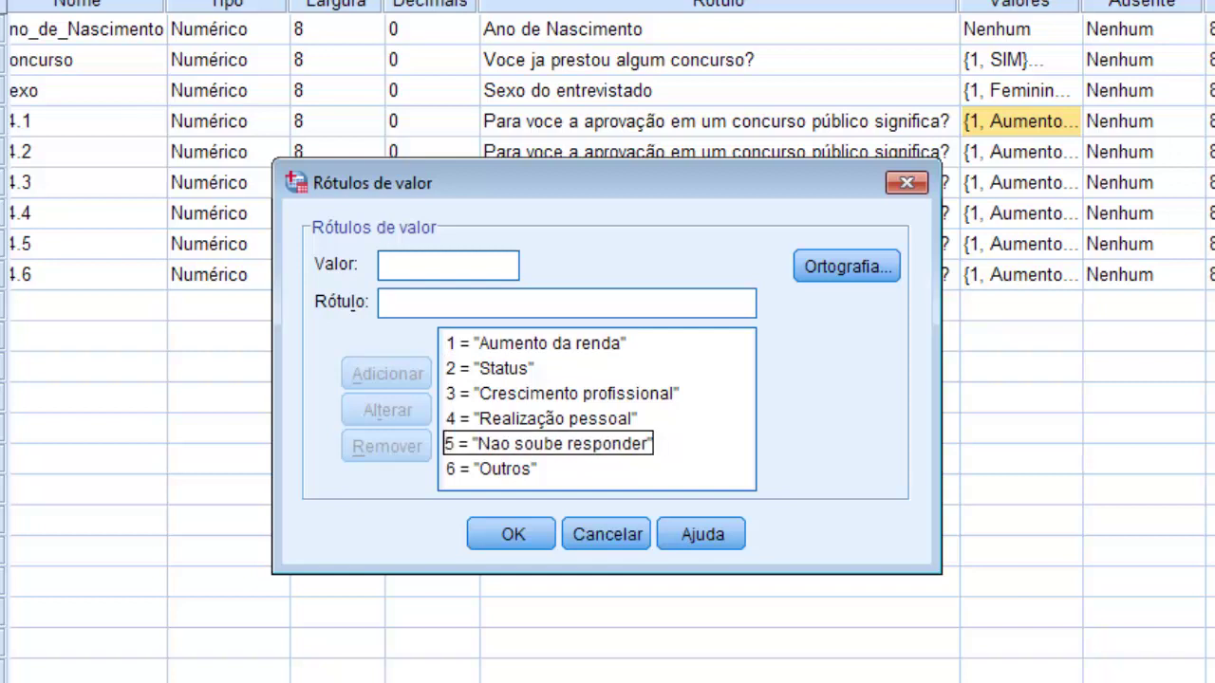
{"action": "key", "text": "Return"}
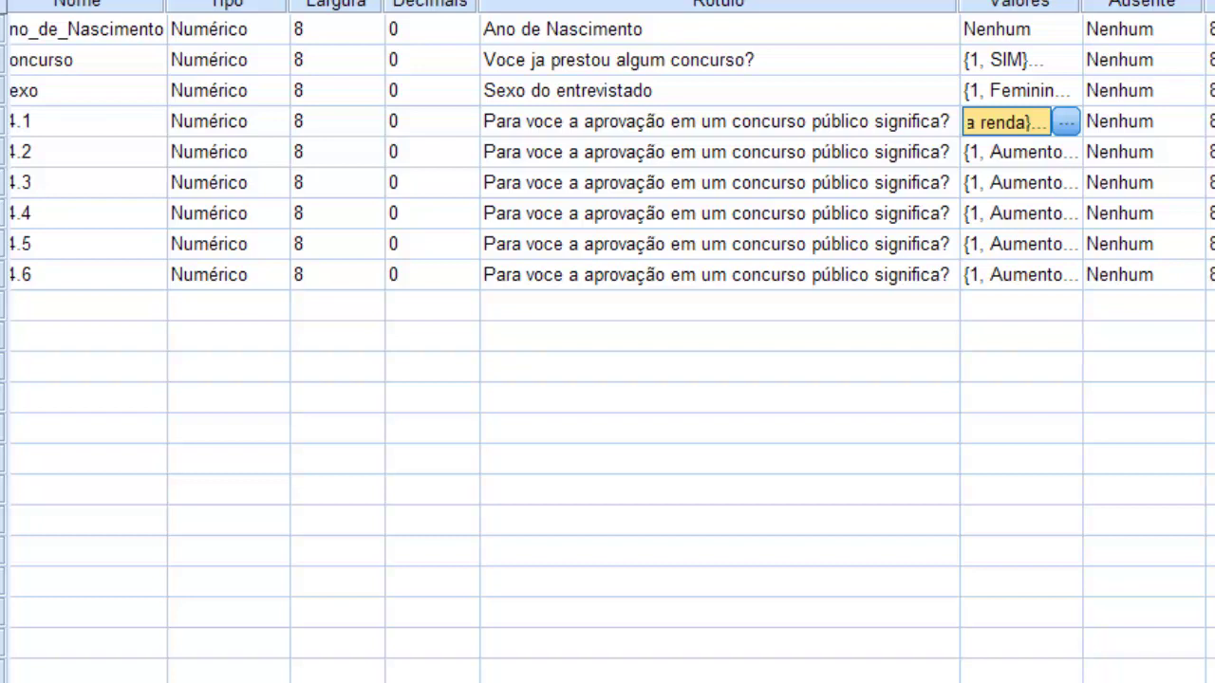
{"action": "key", "text": "ctrl+t"}
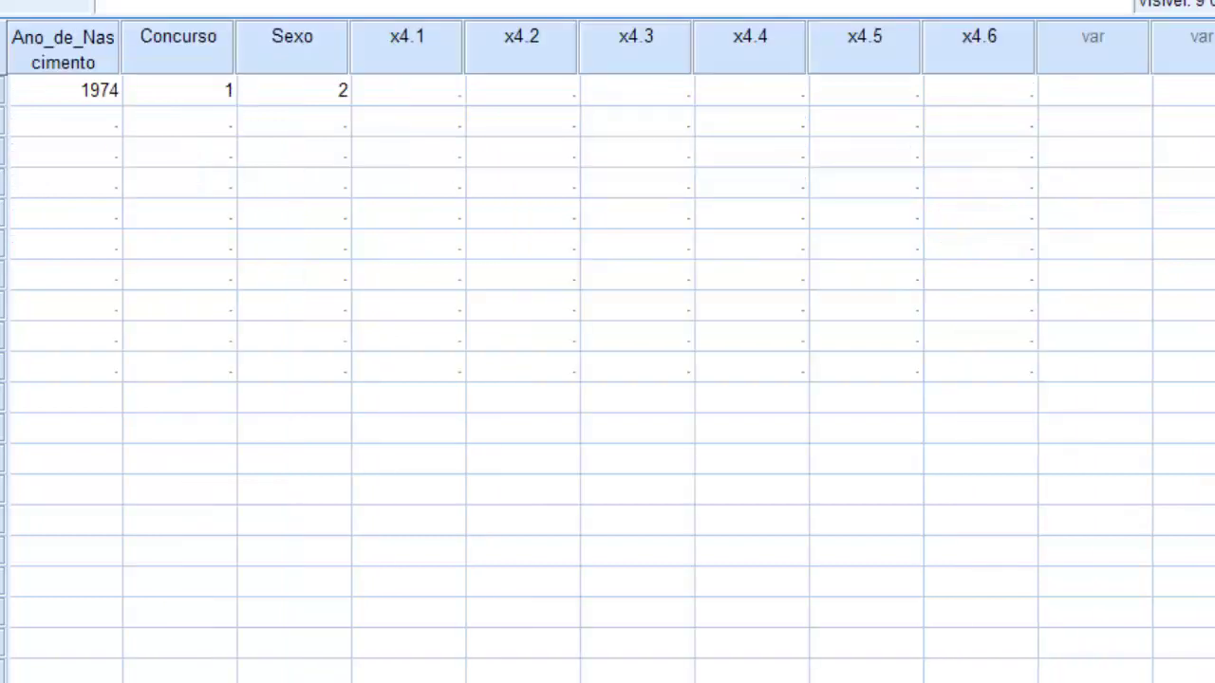
Step: Recheck the x4.1 value labels and enter 1 as the first case's x4.1 answer
{"action": "left_click", "coordinate": [408, 90]}
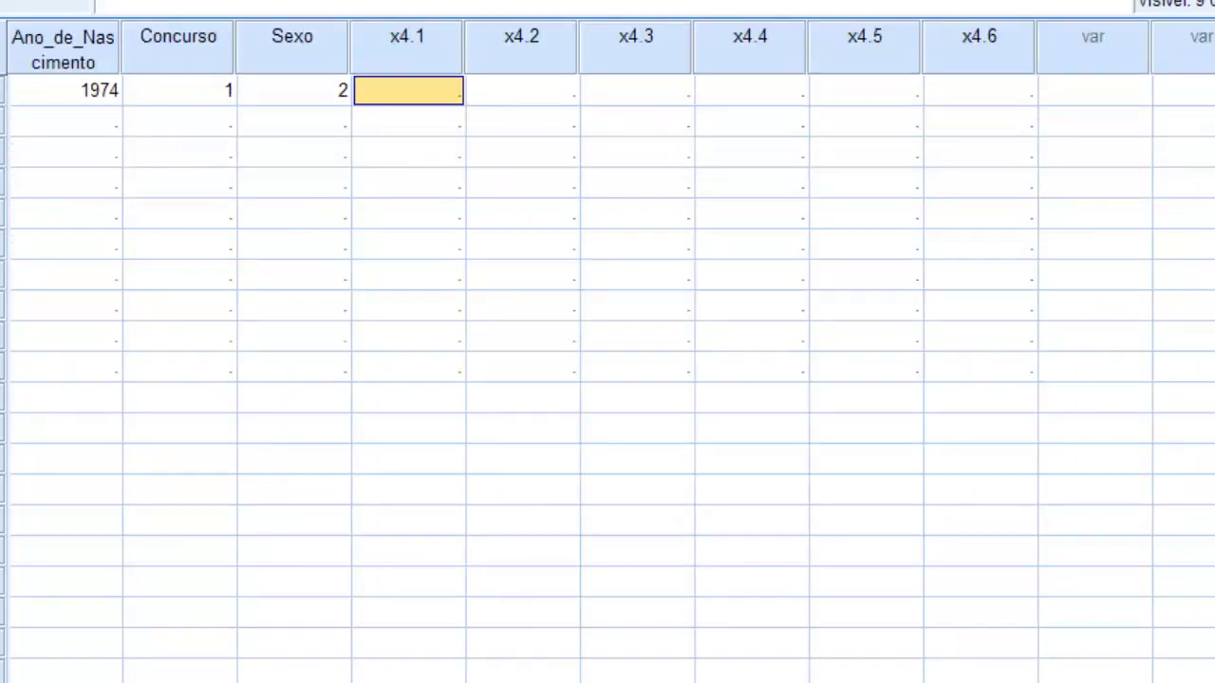
{"action": "key", "text": "ctrl+t"}
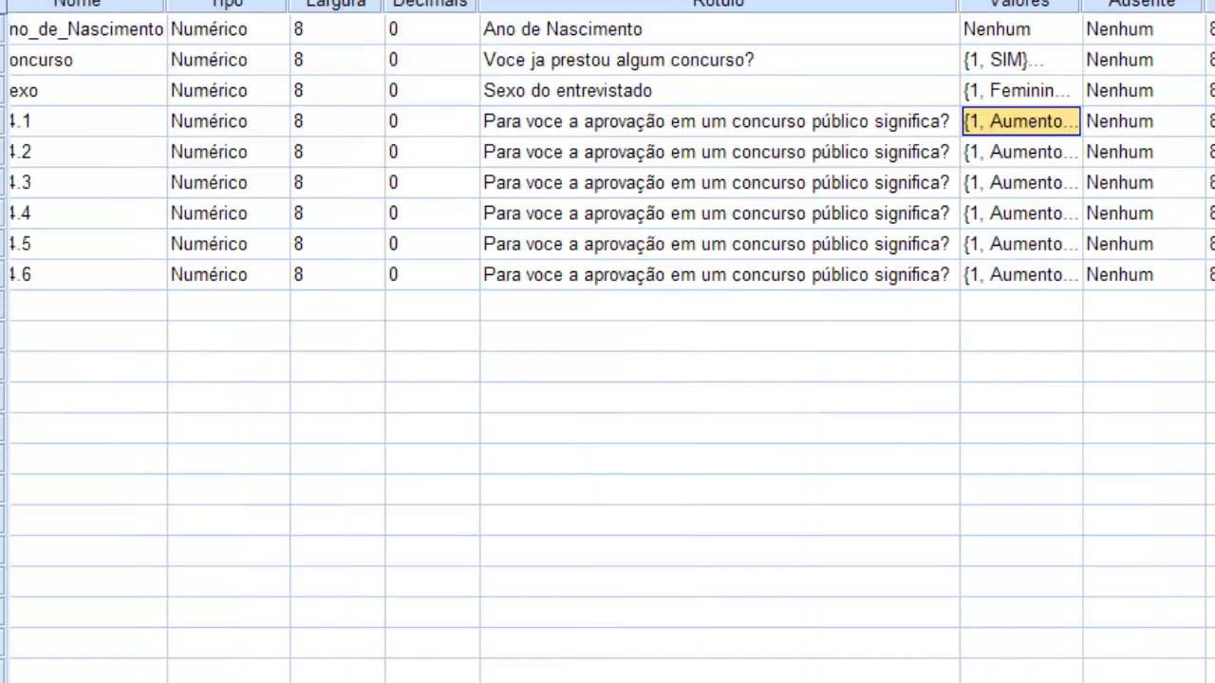
{"action": "left_click", "coordinate": [1020, 122]}
{"action": "left_click", "coordinate": [1072, 122]}
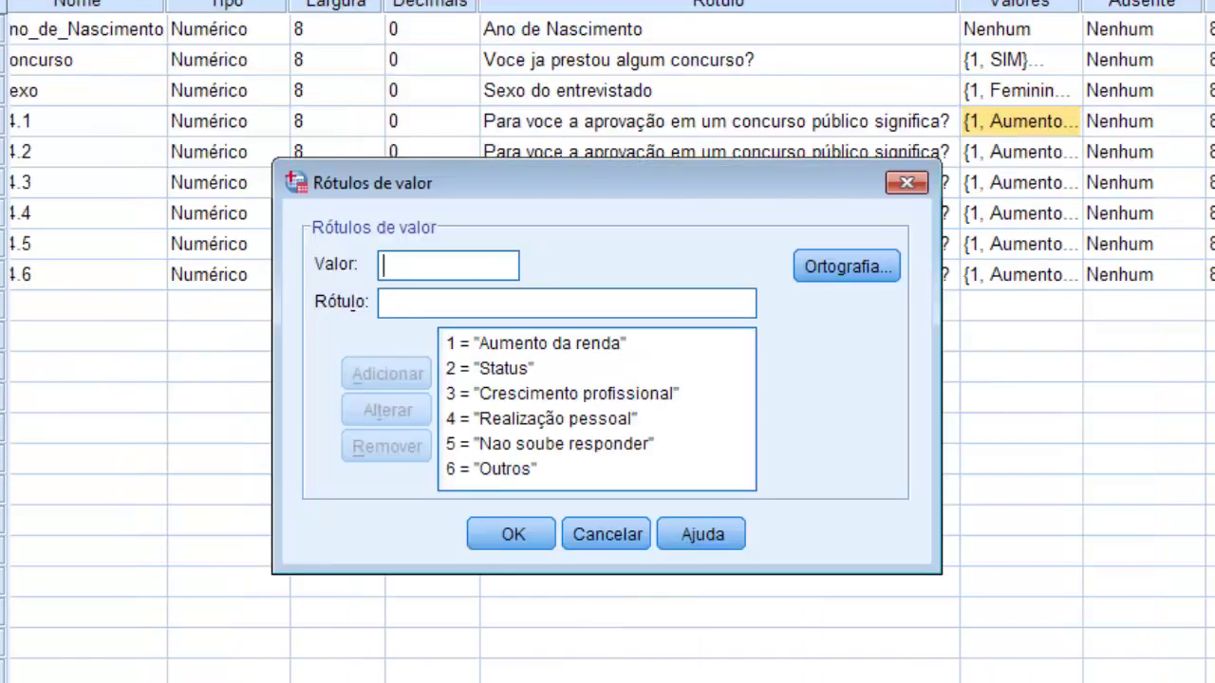
{"action": "left_click", "coordinate": [510, 534]}
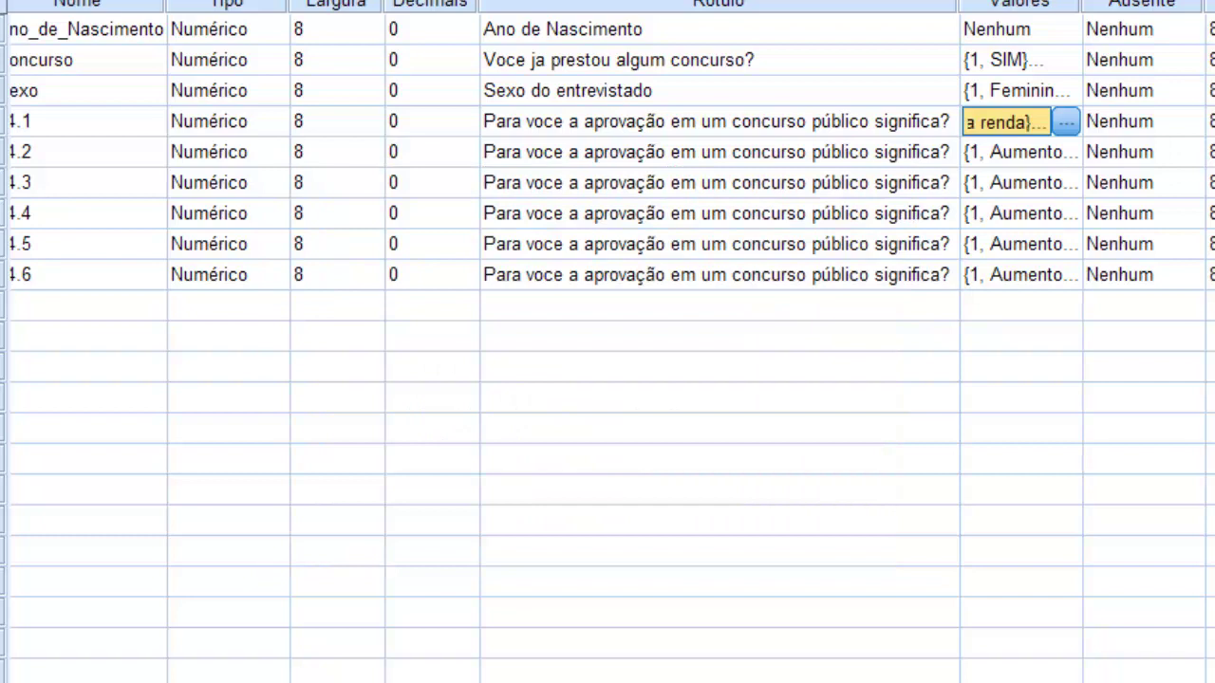
{"action": "key", "text": "ctrl+t"}
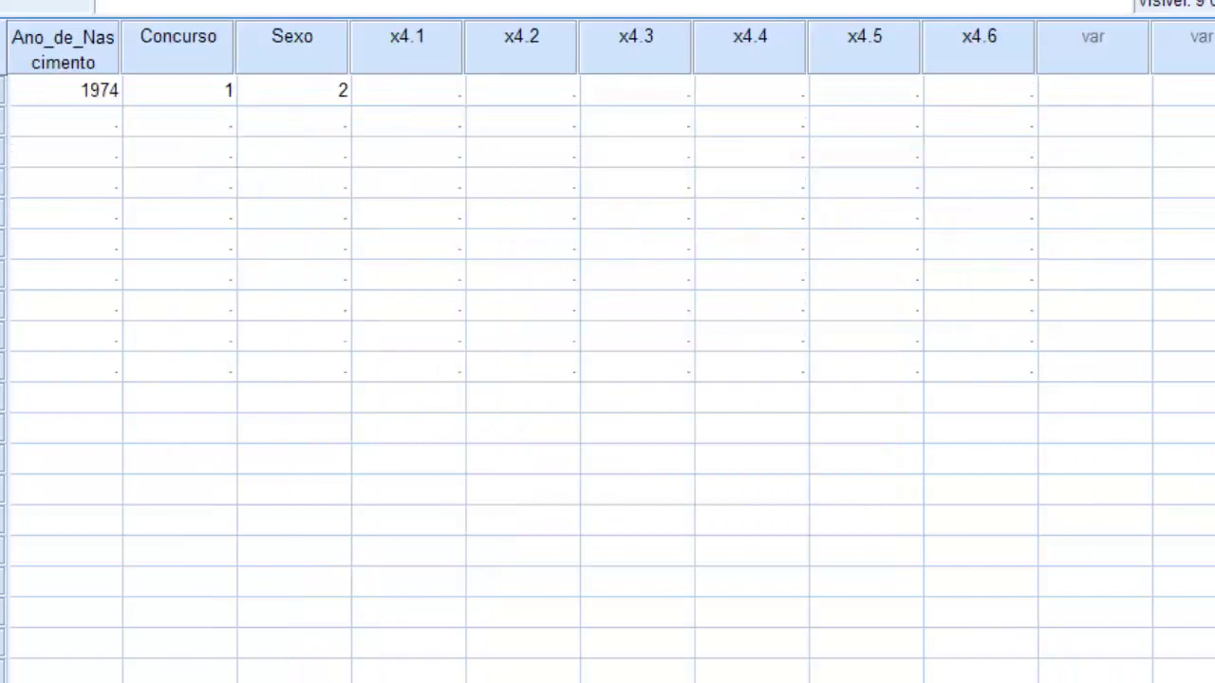
{"action": "left_click", "coordinate": [409, 90]}
{"action": "type", "text": "1"}
{"action": "key", "text": "Tab"}
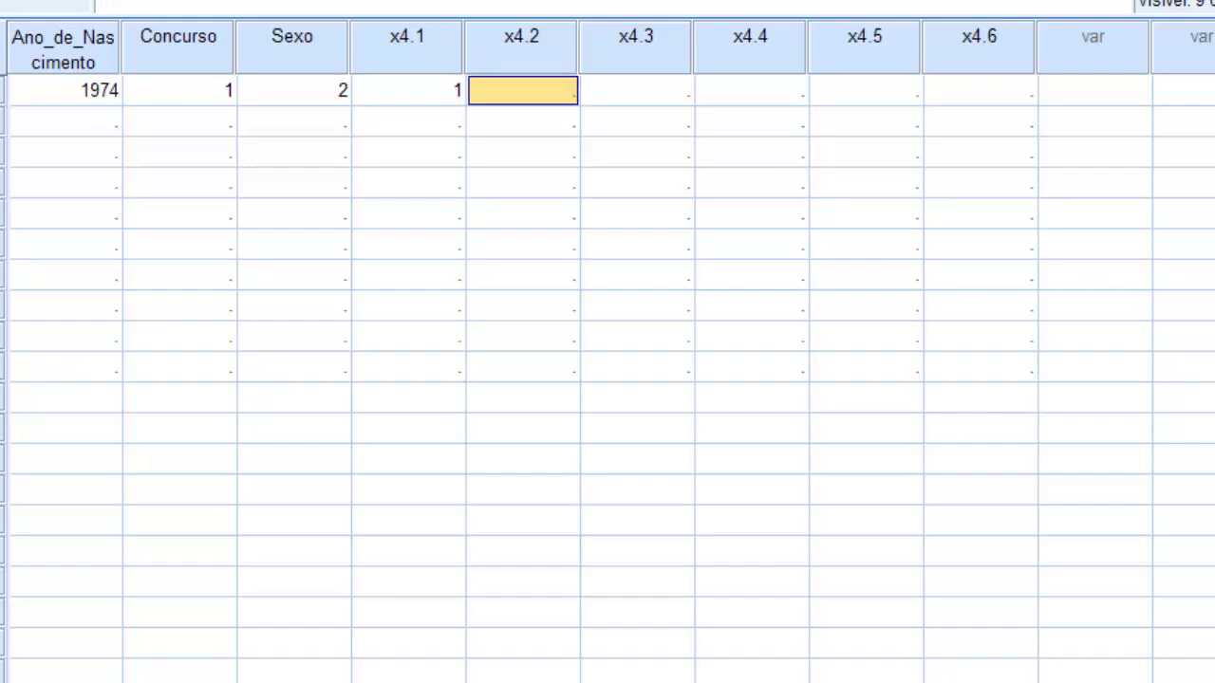
Step: Consult the x4.1 value labels for coding the first case's x4.2 answer and return to the data view
{"action": "key", "text": "ctrl+t"}
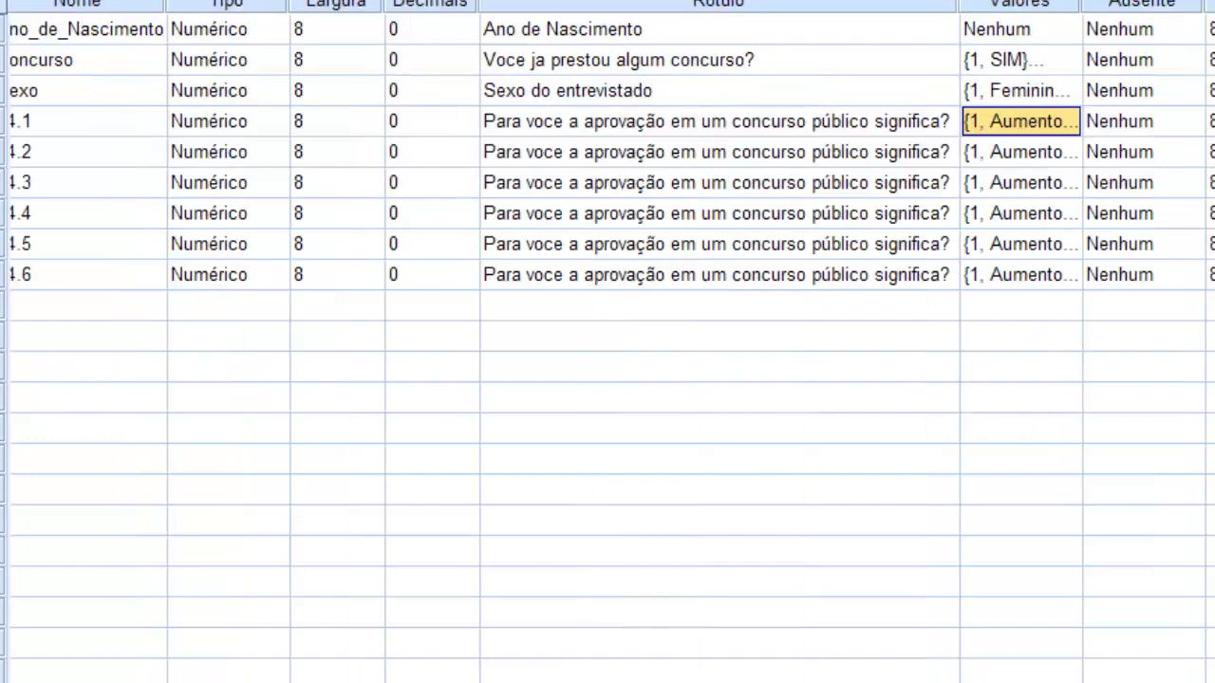
{"action": "left_click", "coordinate": [1021, 120]}
{"action": "left_click", "coordinate": [1072, 121]}
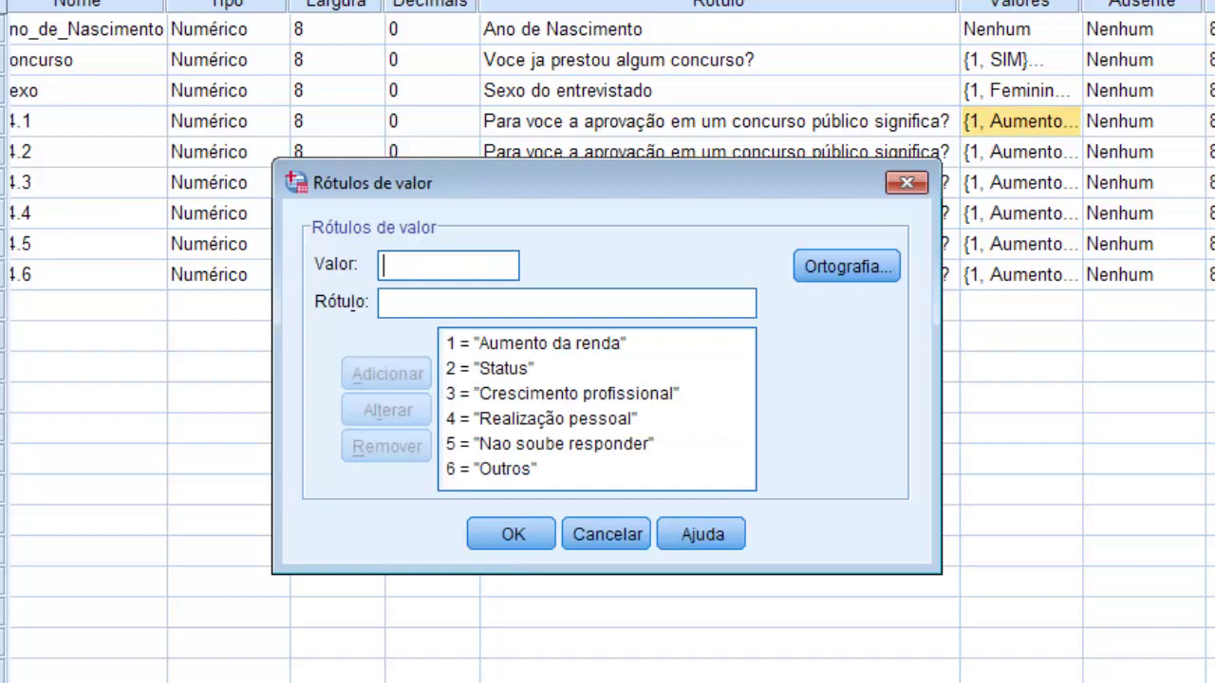
{"action": "key", "text": "Return"}
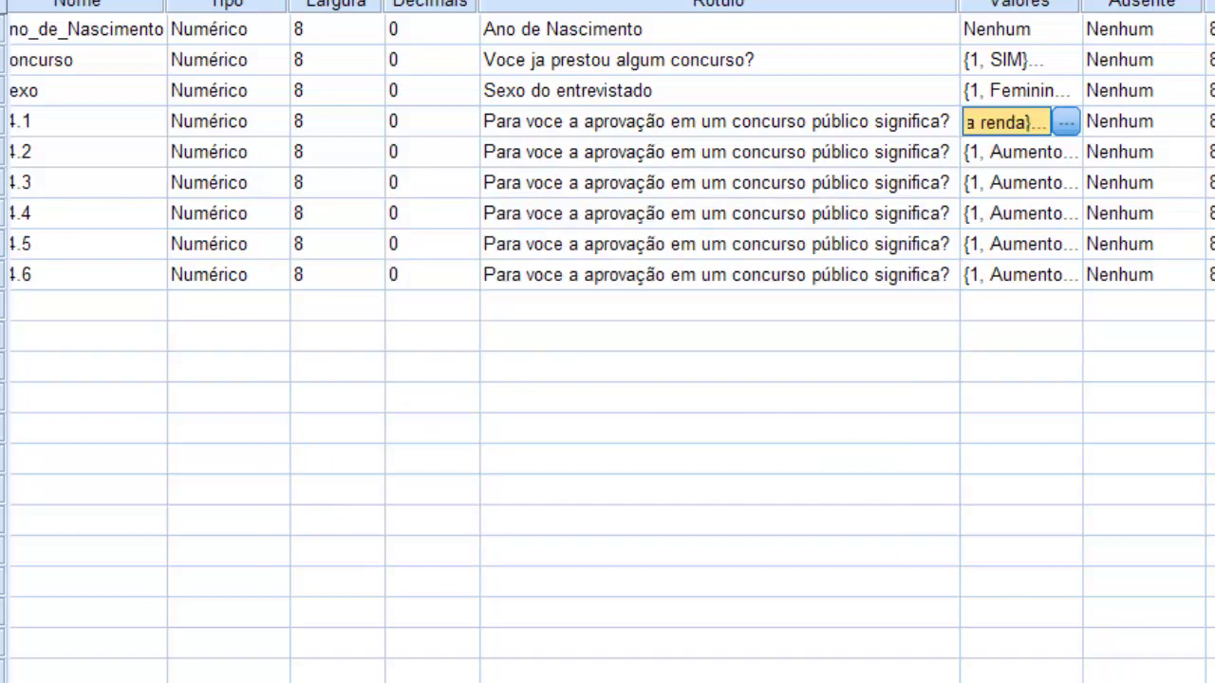
{"action": "key", "text": "ctrl+t"}
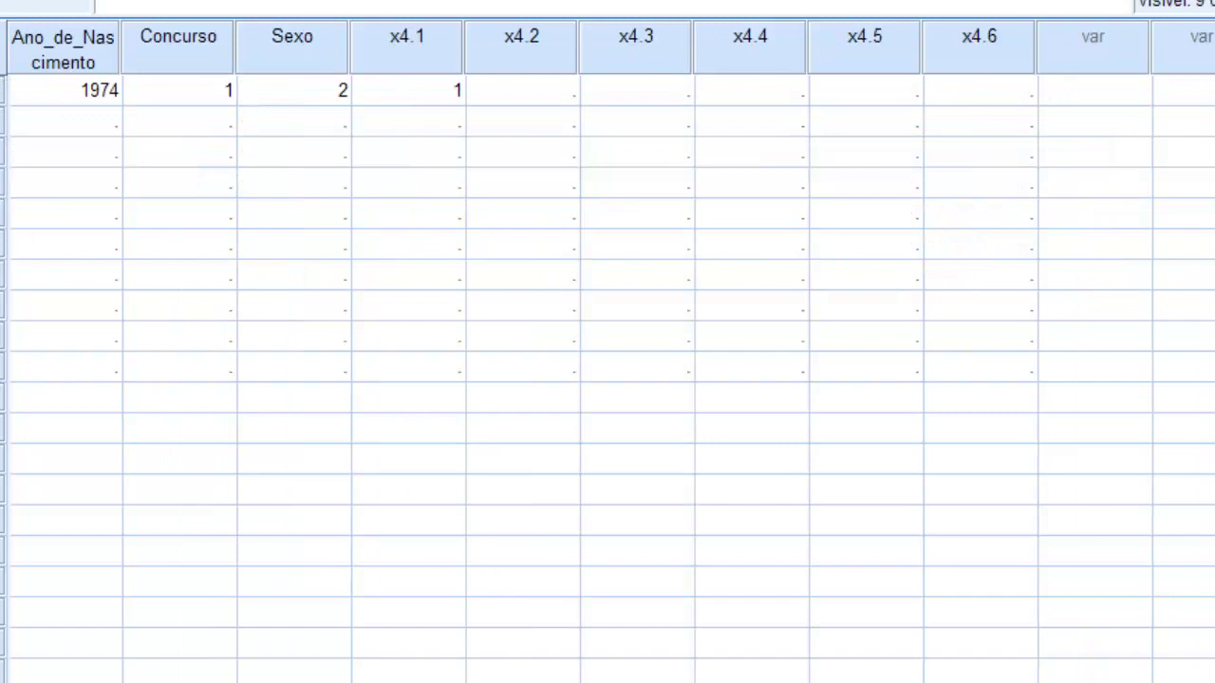
Step: Enter 4 as the first case's x4.4 answer
{"action": "left_click", "coordinate": [751, 90]}
{"action": "type", "text": "4"}
{"action": "key", "text": "Tab"}
Step: Recheck the x4.1 value labels in the variable view and enter 2 as the first case's x4.2 answer
{"action": "key", "text": "ctrl+t"}
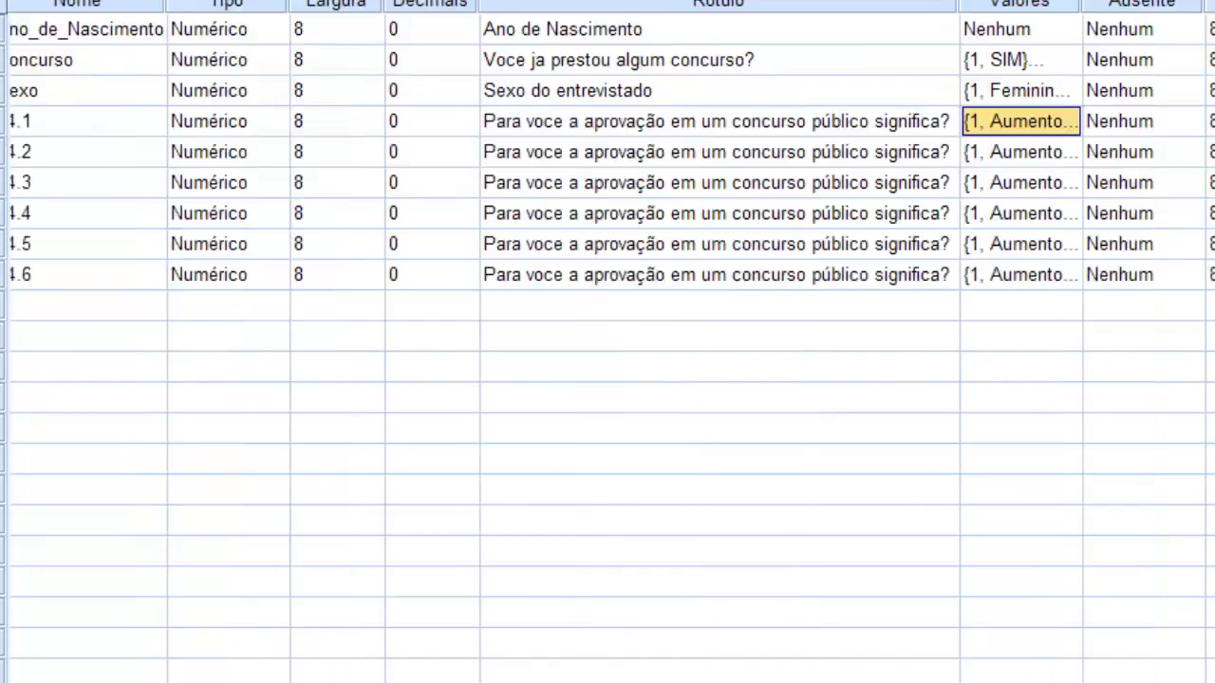
{"action": "left_click", "coordinate": [1021, 122]}
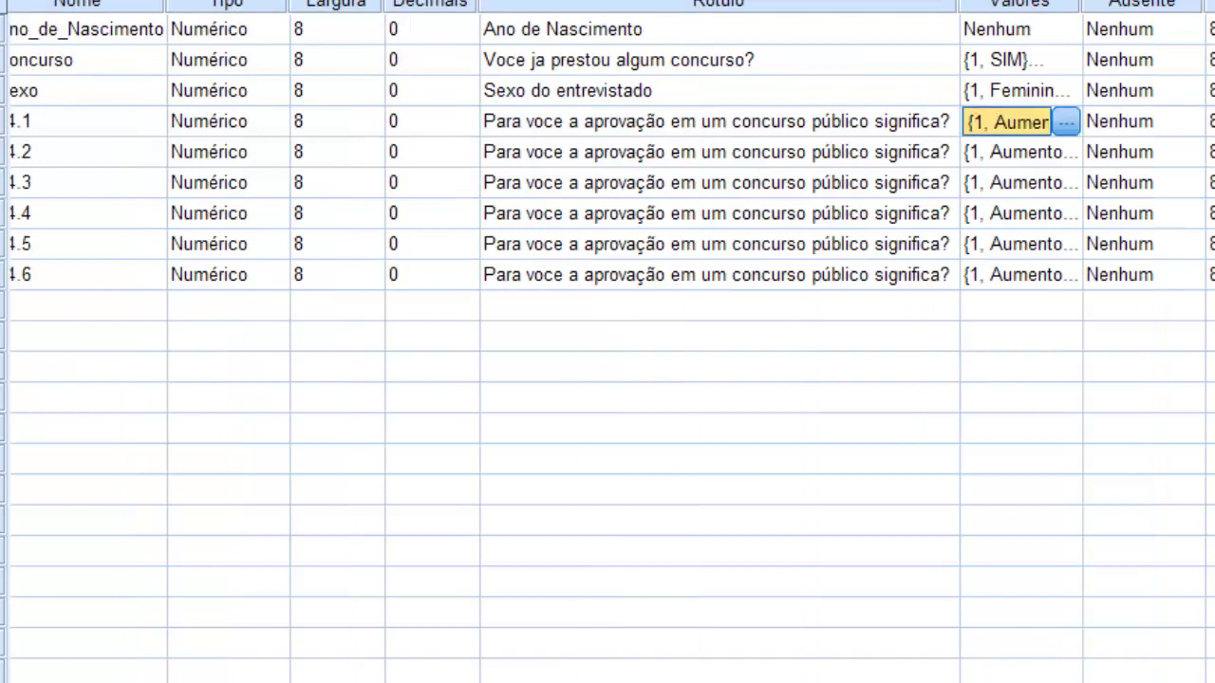
{"action": "left_click", "coordinate": [1066, 122]}
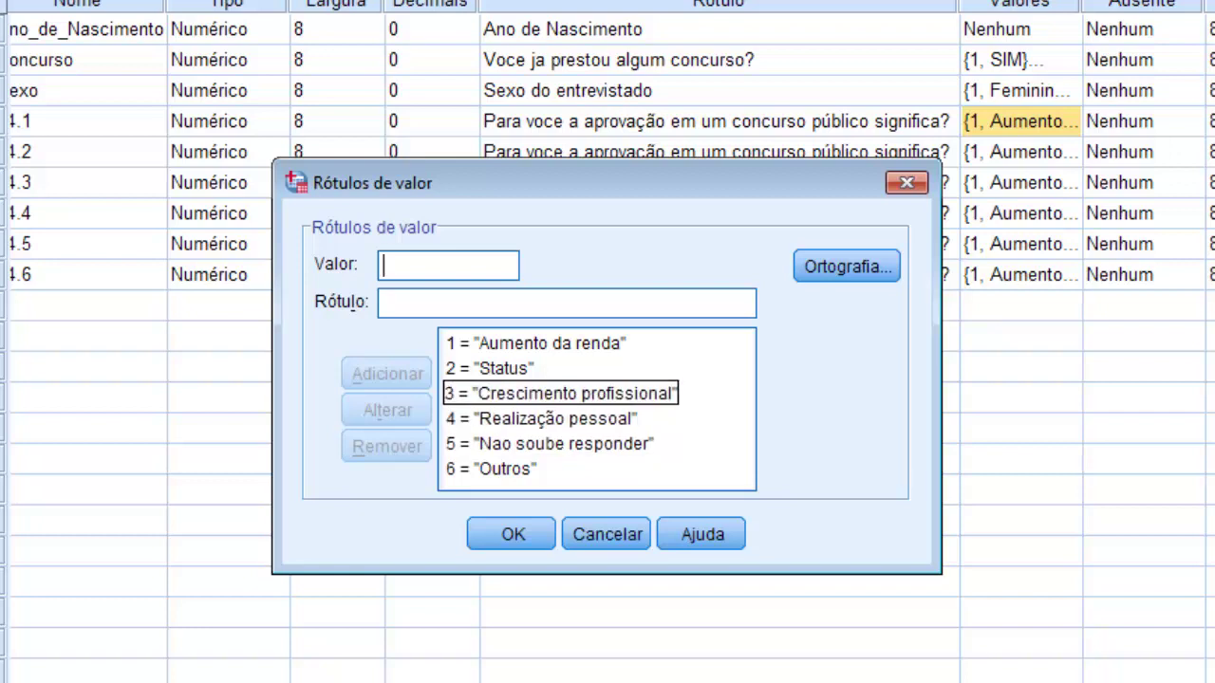
{"action": "left_click", "coordinate": [512, 534]}
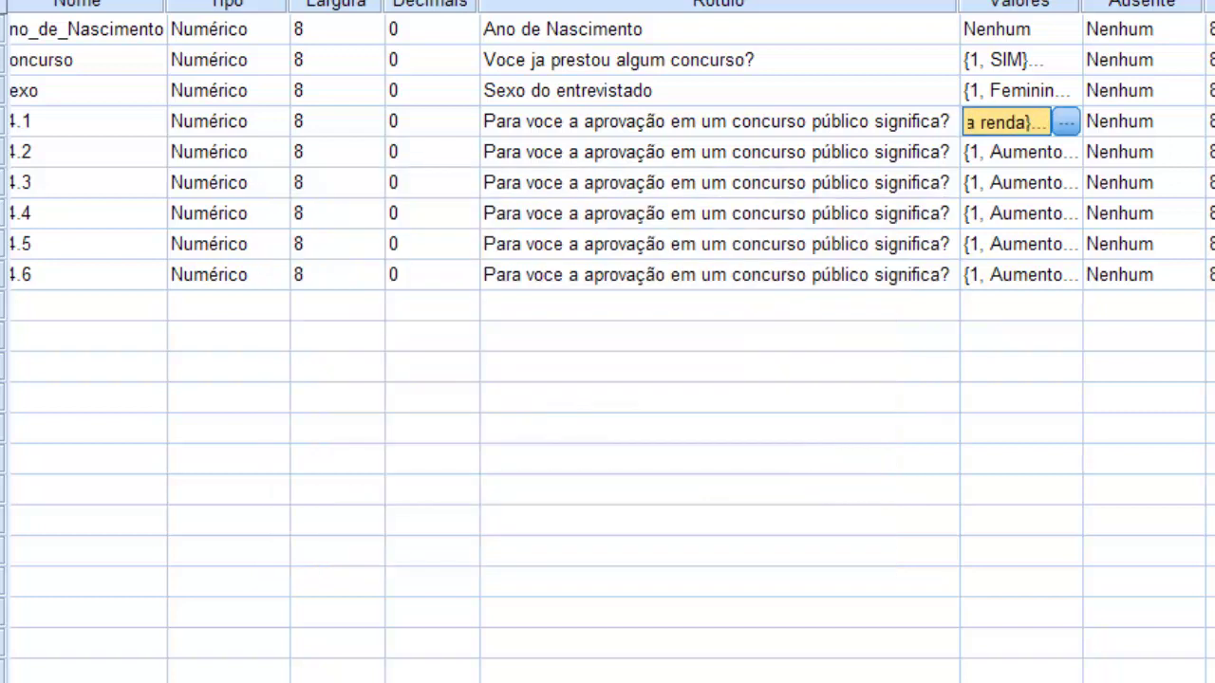
{"action": "key", "text": "ctrl+t"}
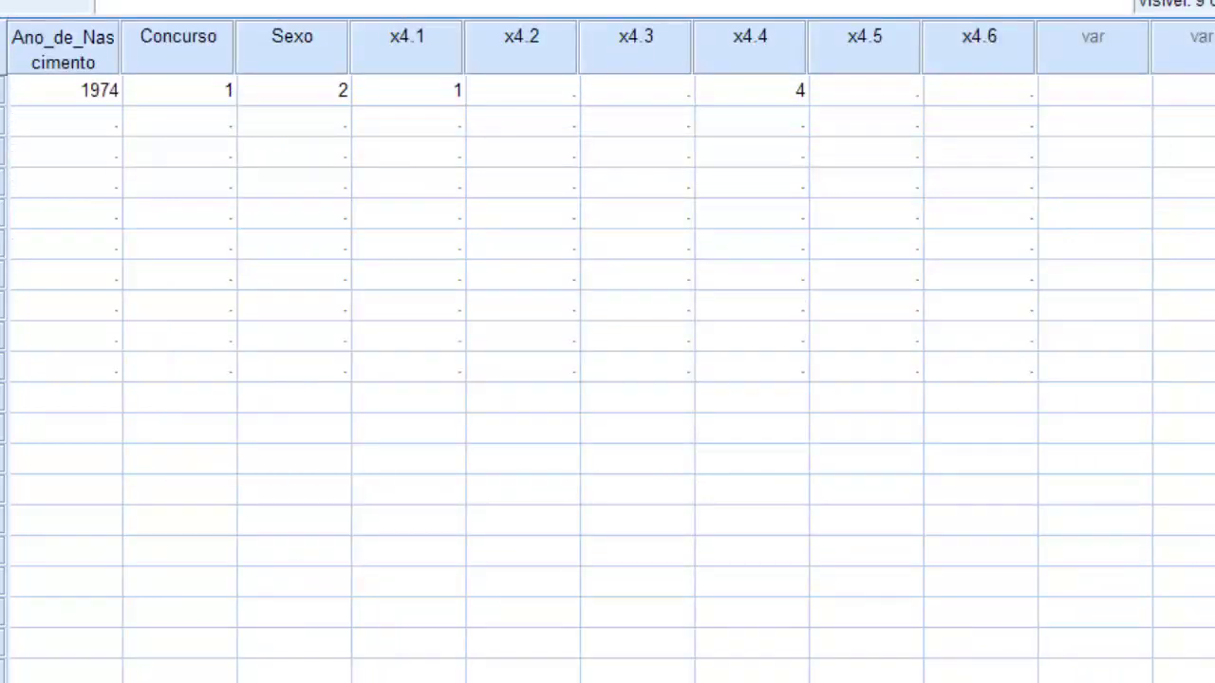
{"action": "left_click", "coordinate": [522, 91]}
{"action": "type", "text": "2"}
{"action": "key", "text": "Return"}
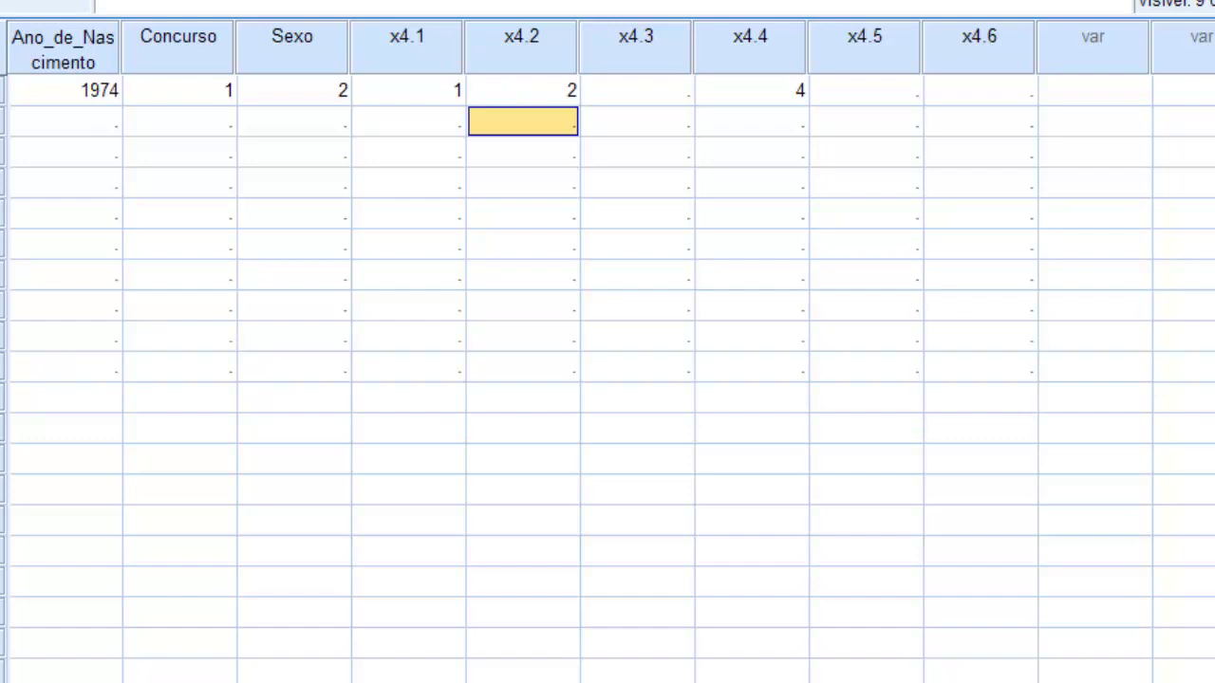
{"action": "left_click", "coordinate": [866, 90]}
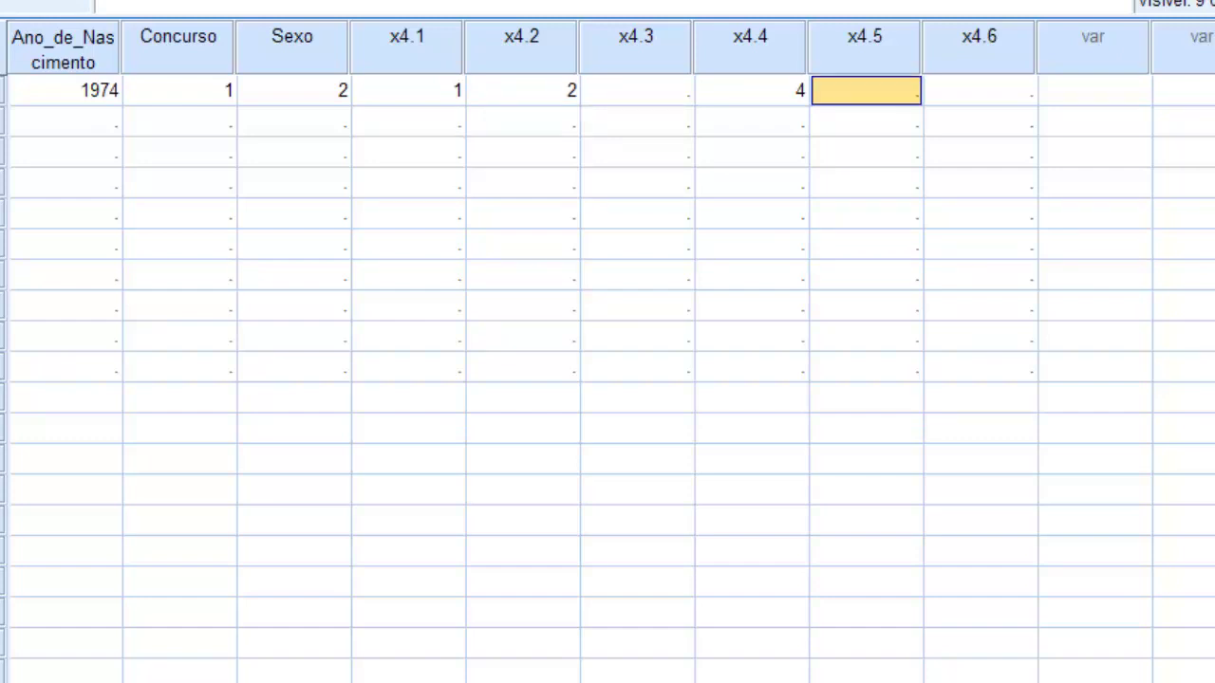
Step: Enter the second case's birth year, with 2 for Concurso and 1 for Sexo
{"action": "left_click", "coordinate": [65, 121]}
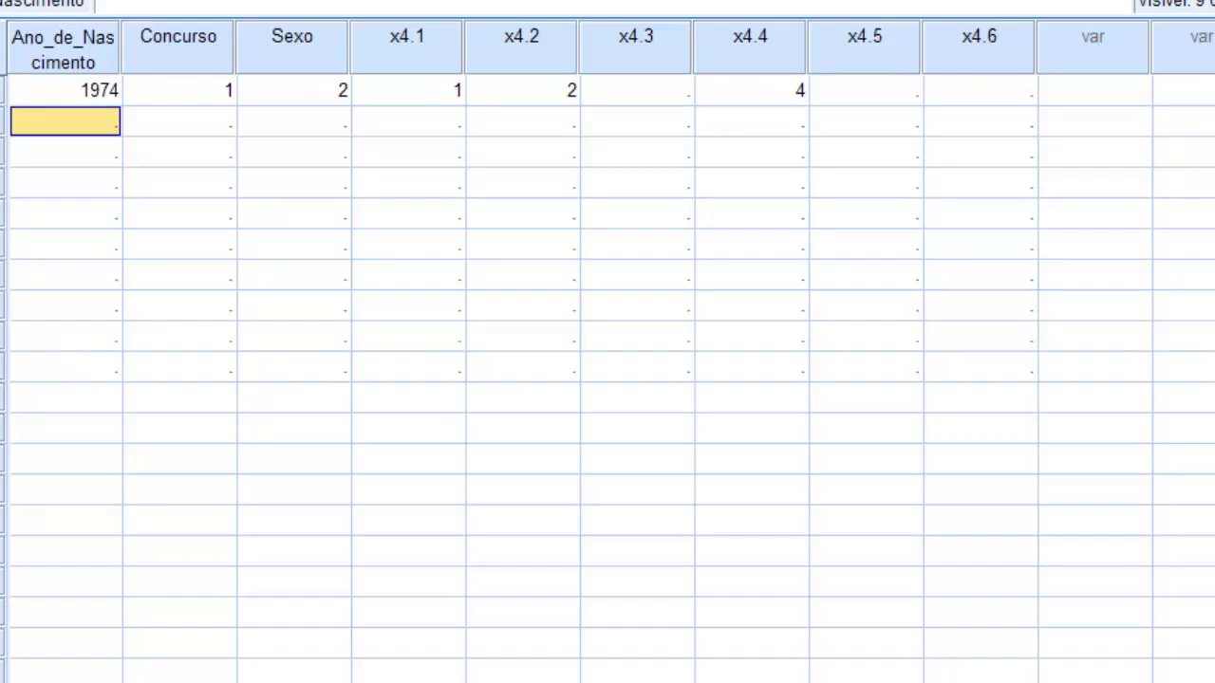
{"action": "type", "text": "1"}
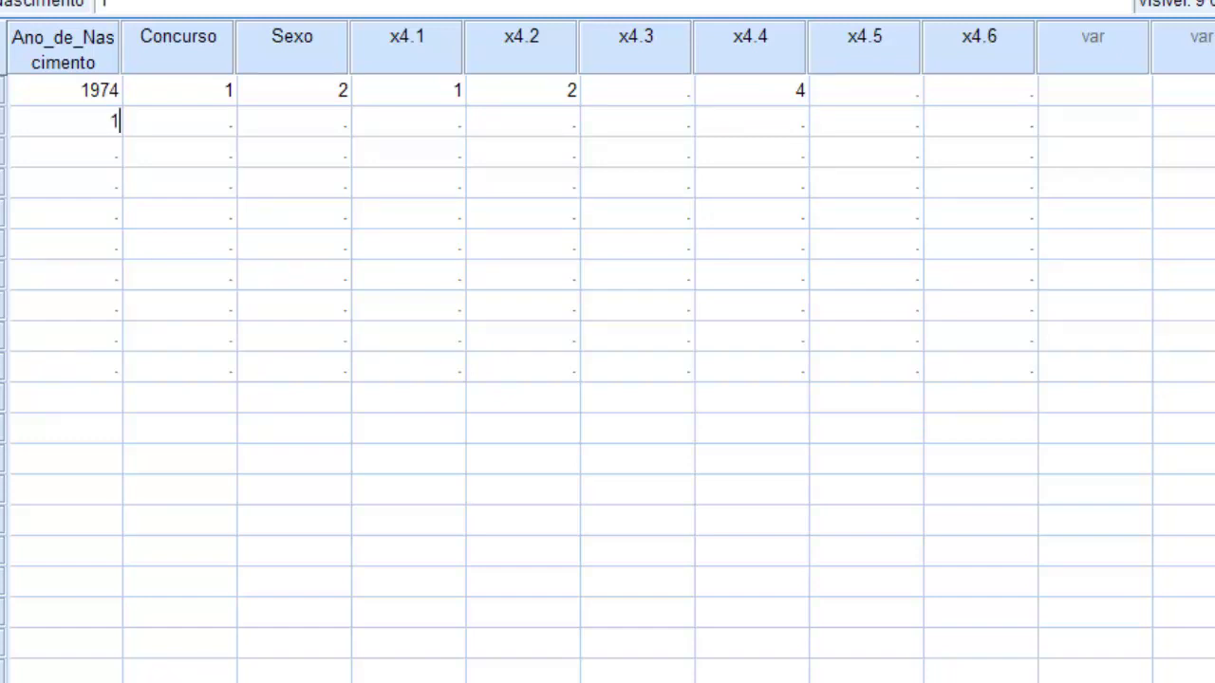
{"action": "type", "text": "994"}
{"action": "key", "text": "Tab"}
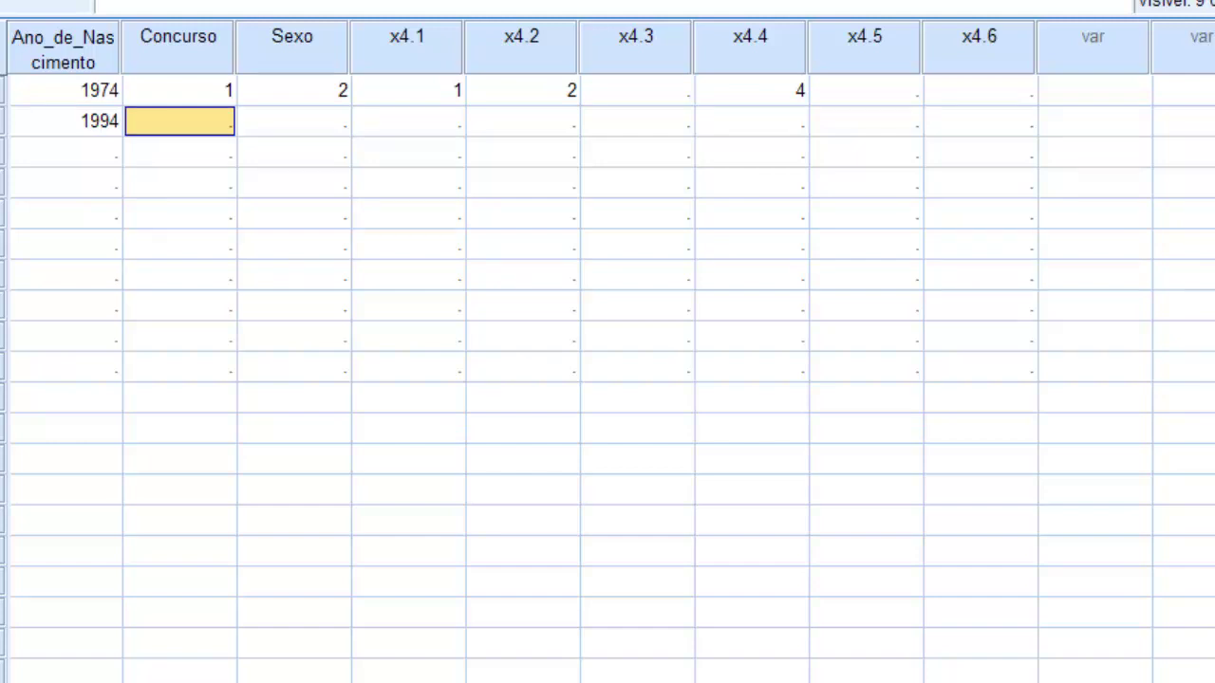
{"action": "type", "text": "2"}
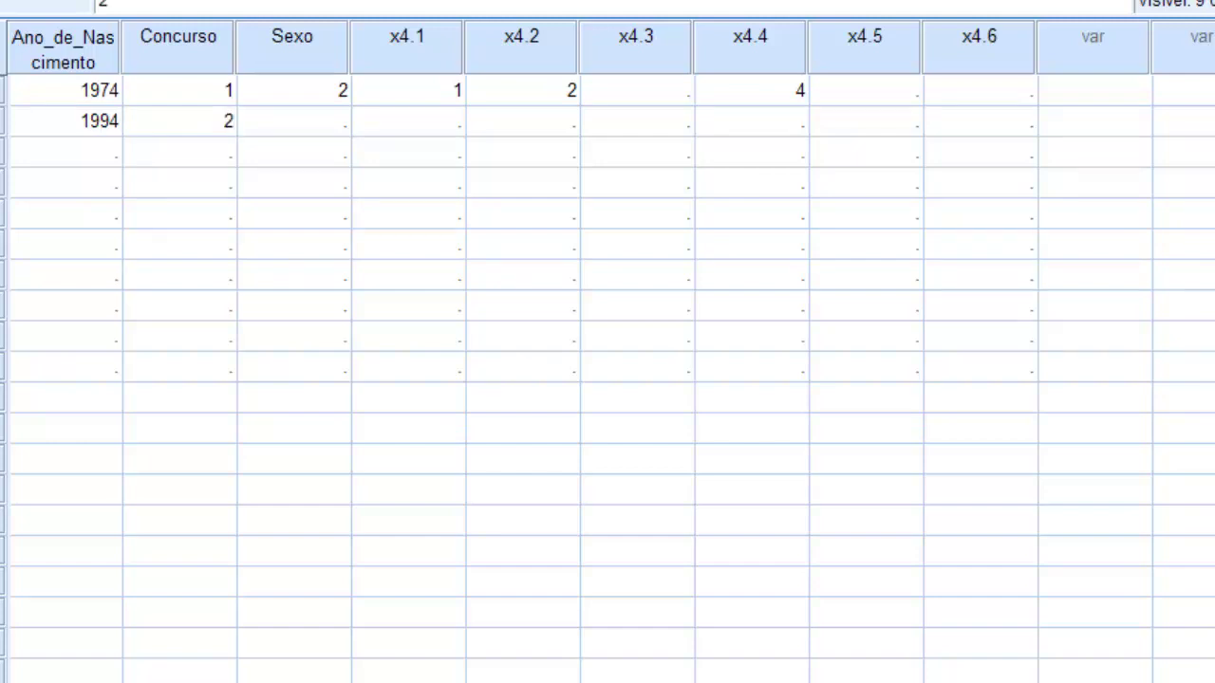
{"action": "key", "text": "Tab"}
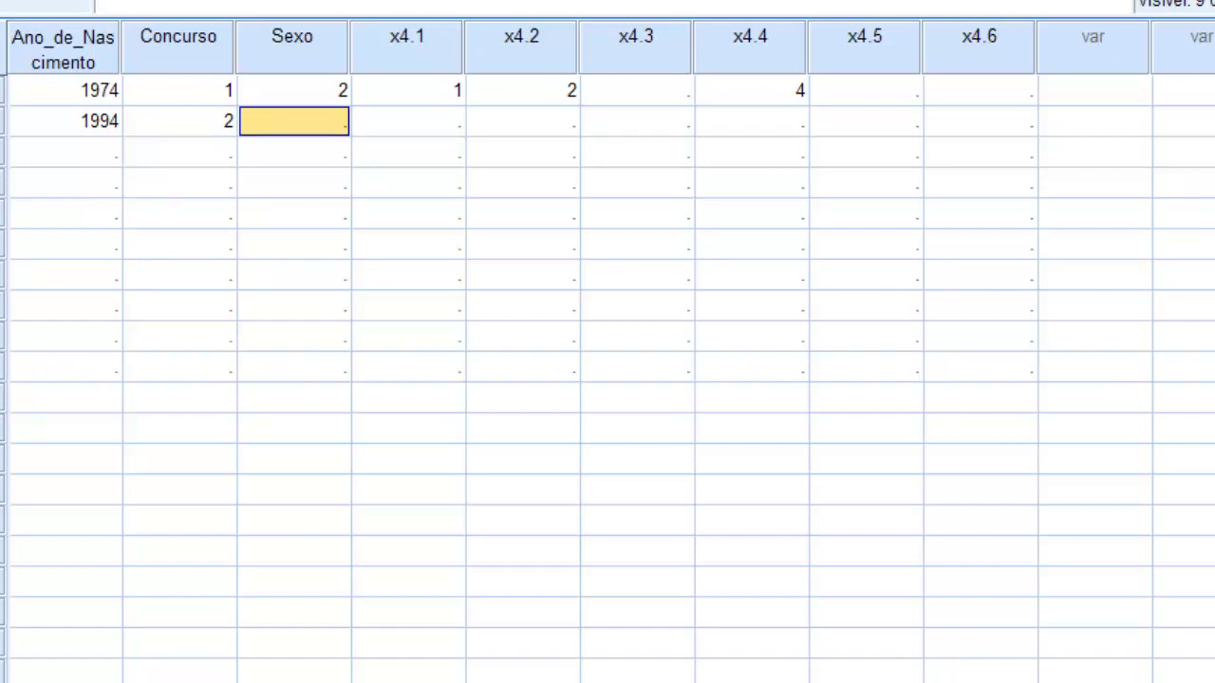
{"action": "type", "text": "1"}
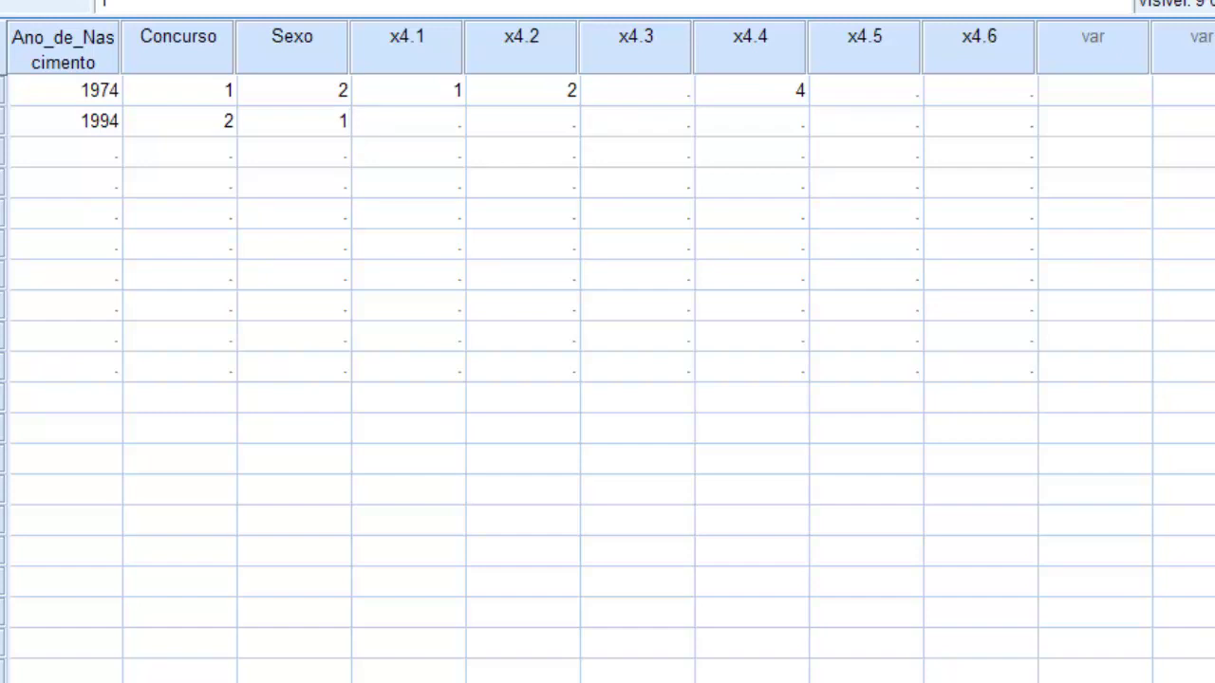
{"action": "key", "text": "Tab"}
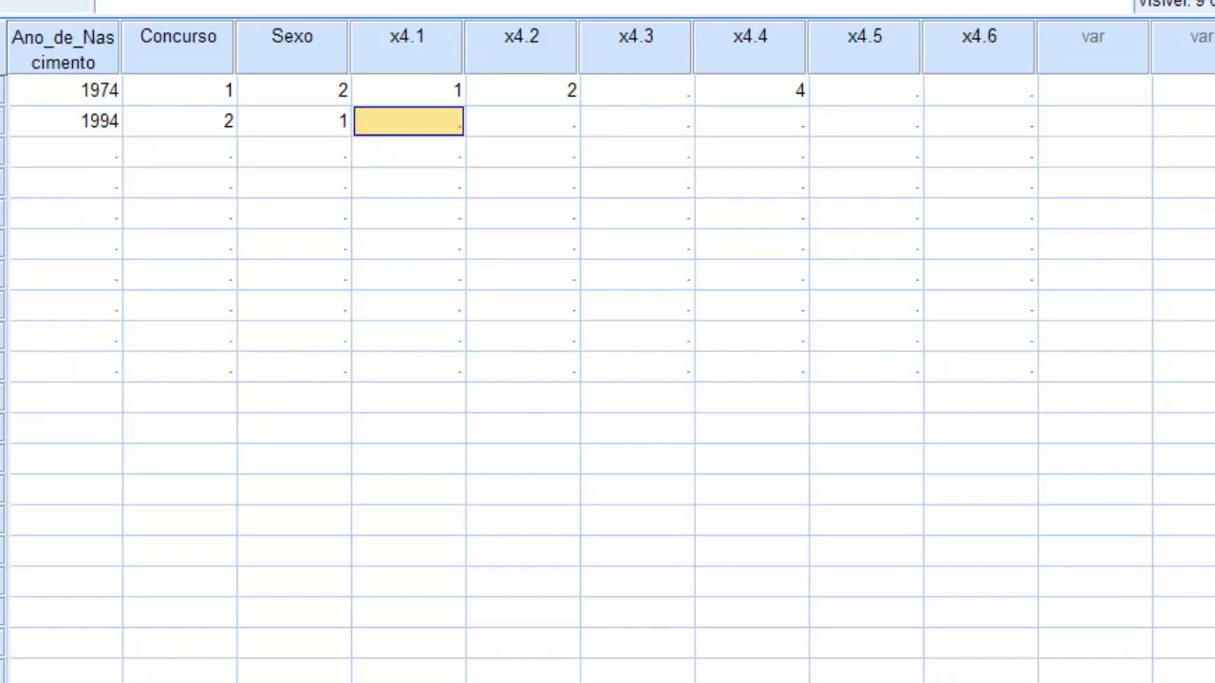
Step: Highlight the second case's answer cells from x4.1 through x4.6
{"action": "key", "text": "Right"}
{"action": "key", "text": "Left"}
{"action": "key", "text": "shift+Right"}
{"action": "key", "text": "shift+Right"}
{"action": "key", "text": "shift+Right"}
{"action": "key", "text": "shift+Right"}
{"action": "key", "text": "shift+Right"}
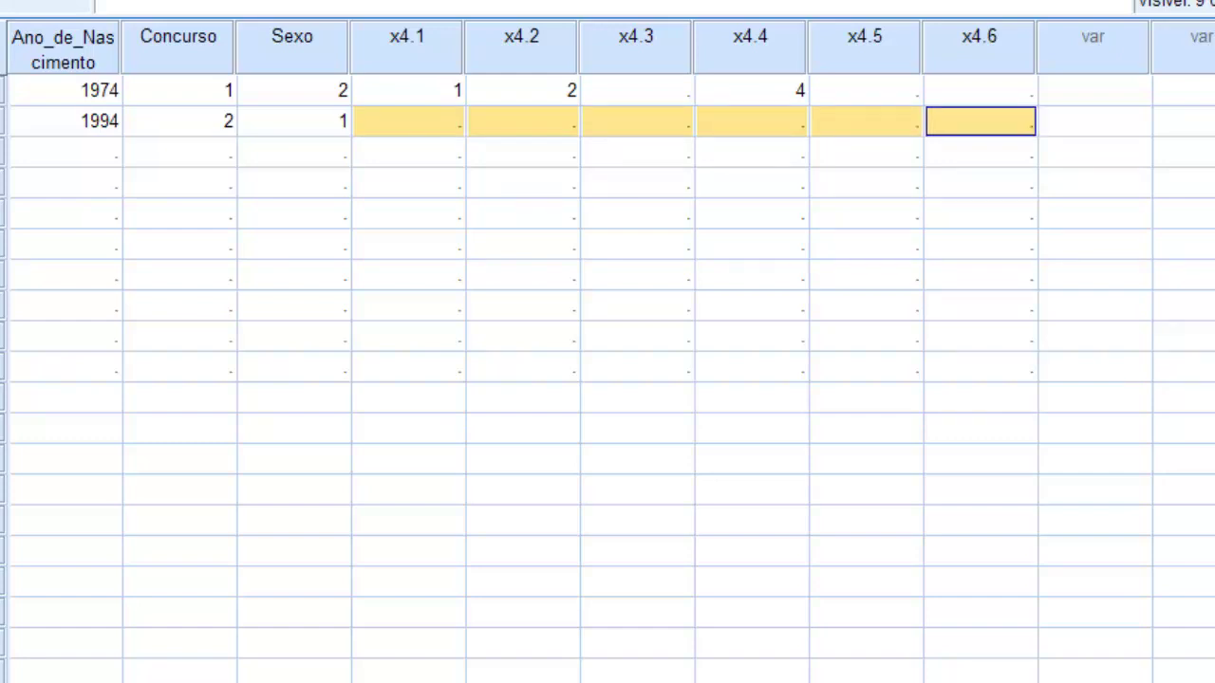
{"action": "key", "text": "Down"}
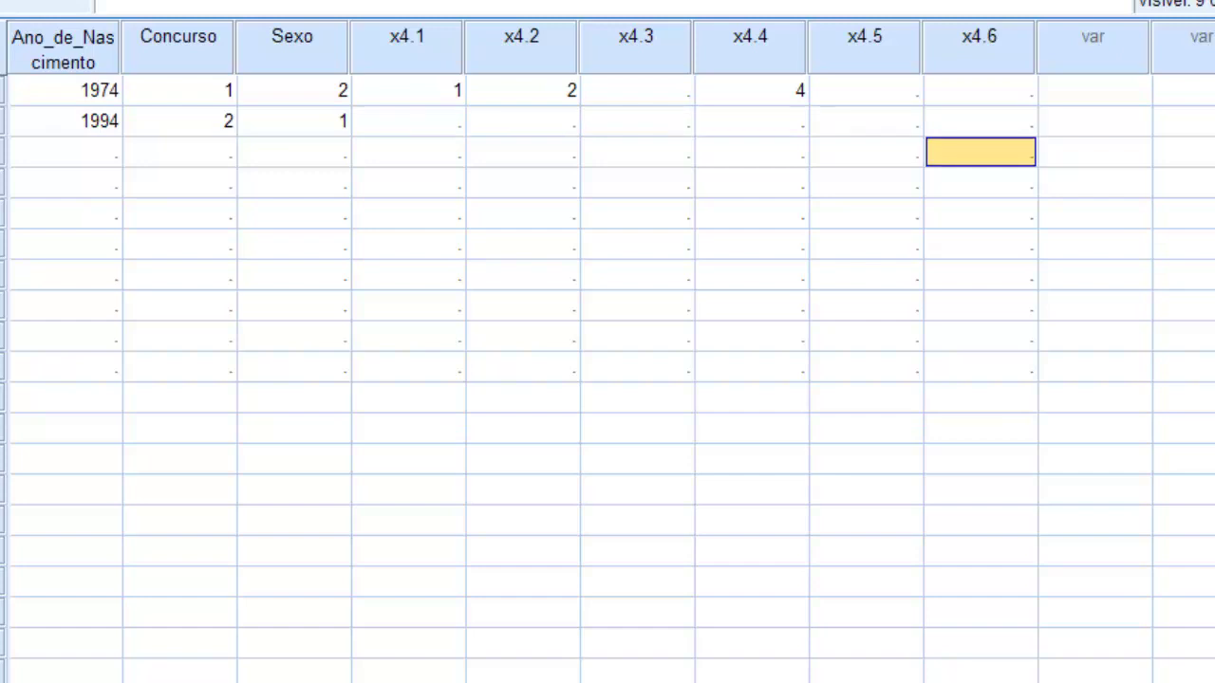
{"action": "key", "text": "Left"}
{"action": "key", "text": "Left"}
{"action": "key", "text": "Left"}
{"action": "key", "text": "Left"}
{"action": "key", "text": "Left"}
{"action": "key", "text": "Left"}
{"action": "key", "text": "Left"}
{"action": "key", "text": "Left"}
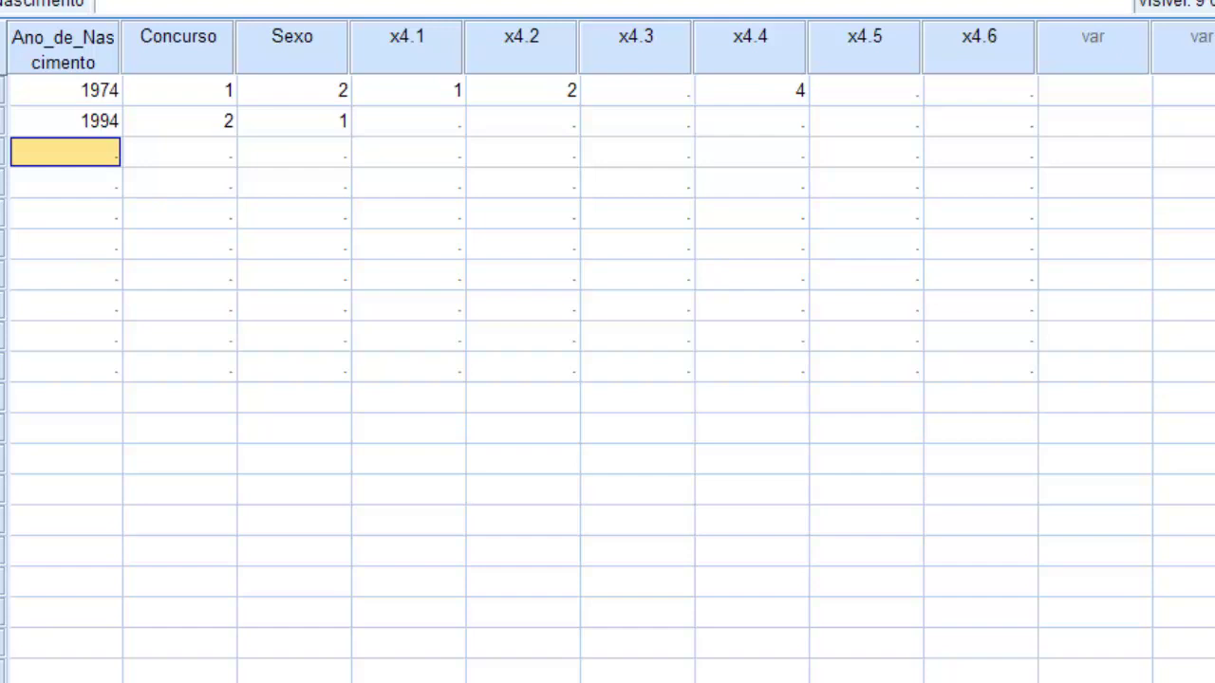
{"action": "key", "text": "Up"}
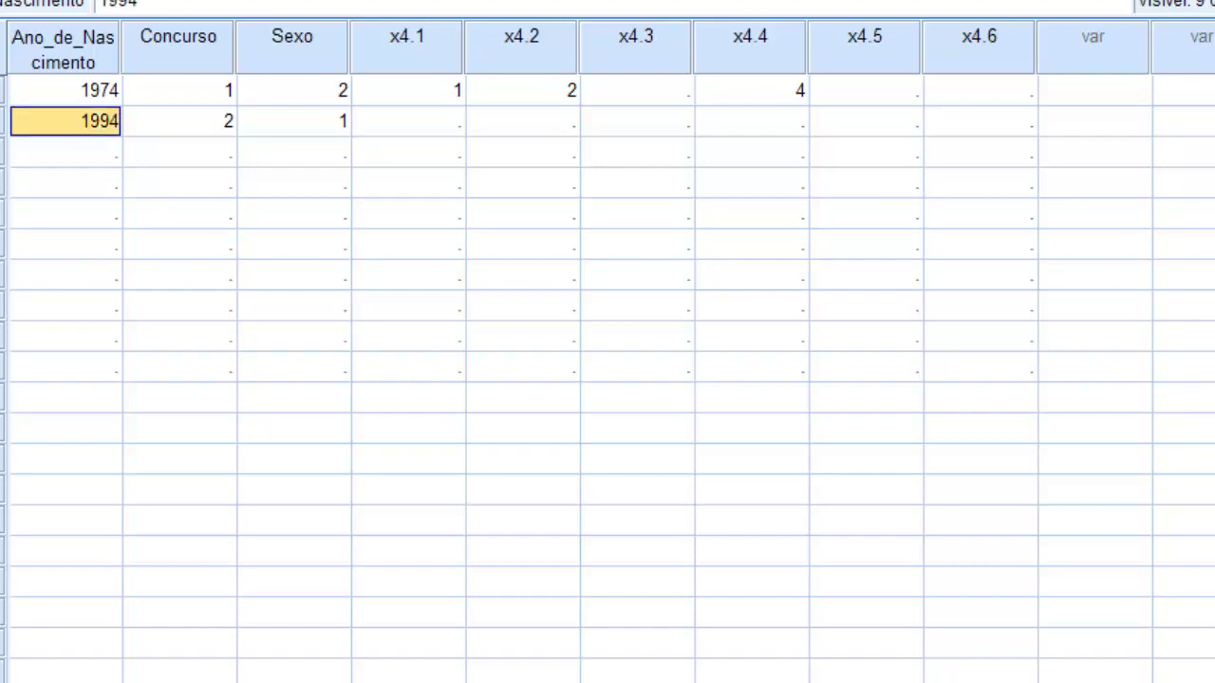
Step: Enter 6 as the second case's x4.6 answer, leaving x4.1 to x4.5 empty
{"action": "key", "text": "Right"}
{"action": "key", "text": "Right"}
{"action": "key", "text": "Right"}
{"action": "key", "text": "Right"}
{"action": "key", "text": "Right"}
{"action": "key", "text": "Right"}
{"action": "key", "text": "Right"}
{"action": "key", "text": "Right"}
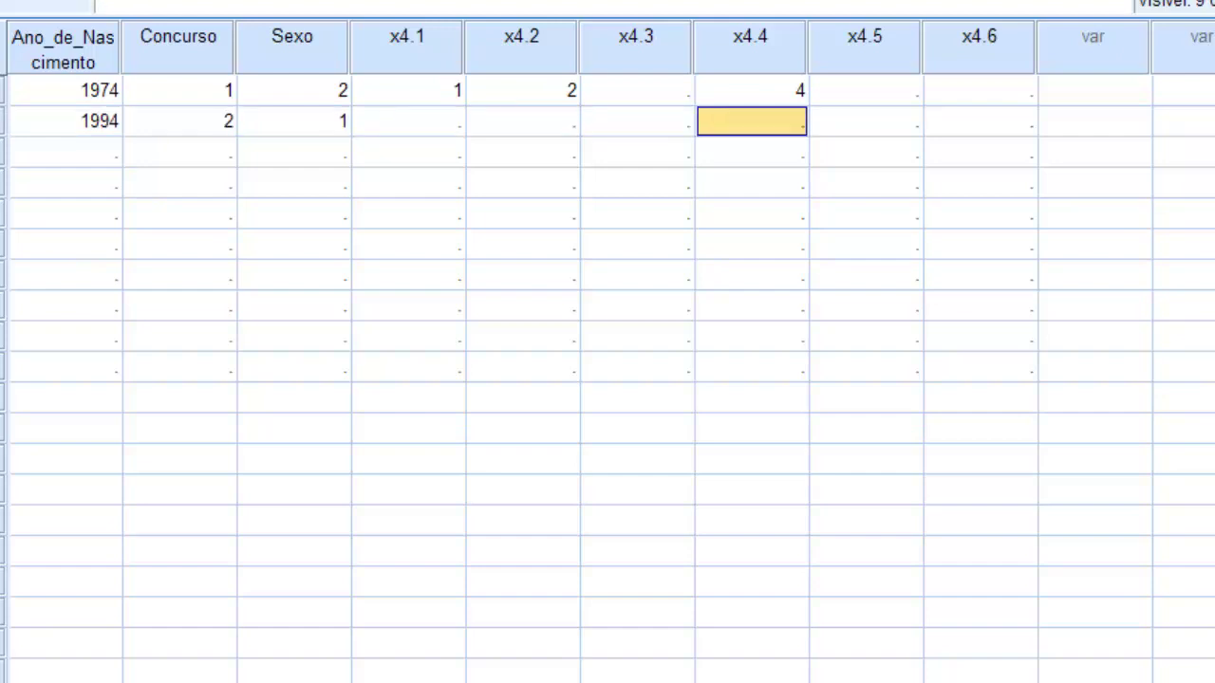
{"action": "type", "text": "6"}
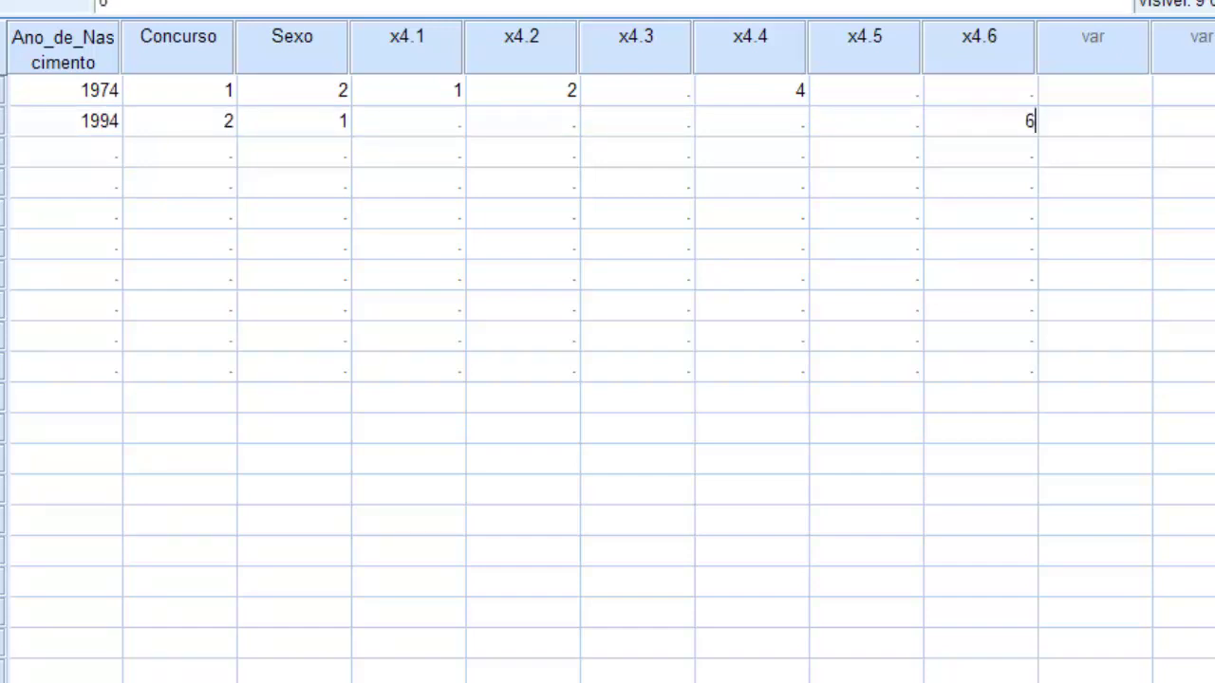
{"action": "key", "text": "Return"}
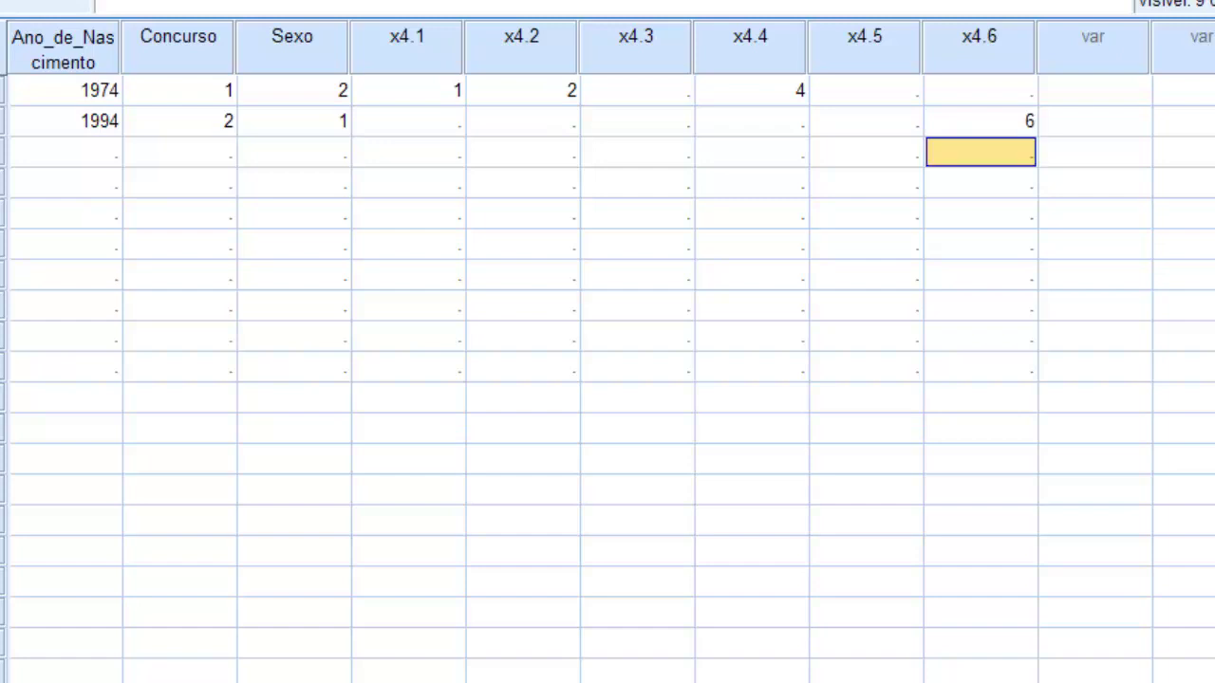
{"action": "key", "text": "Up"}
{"action": "key", "text": "Right"}
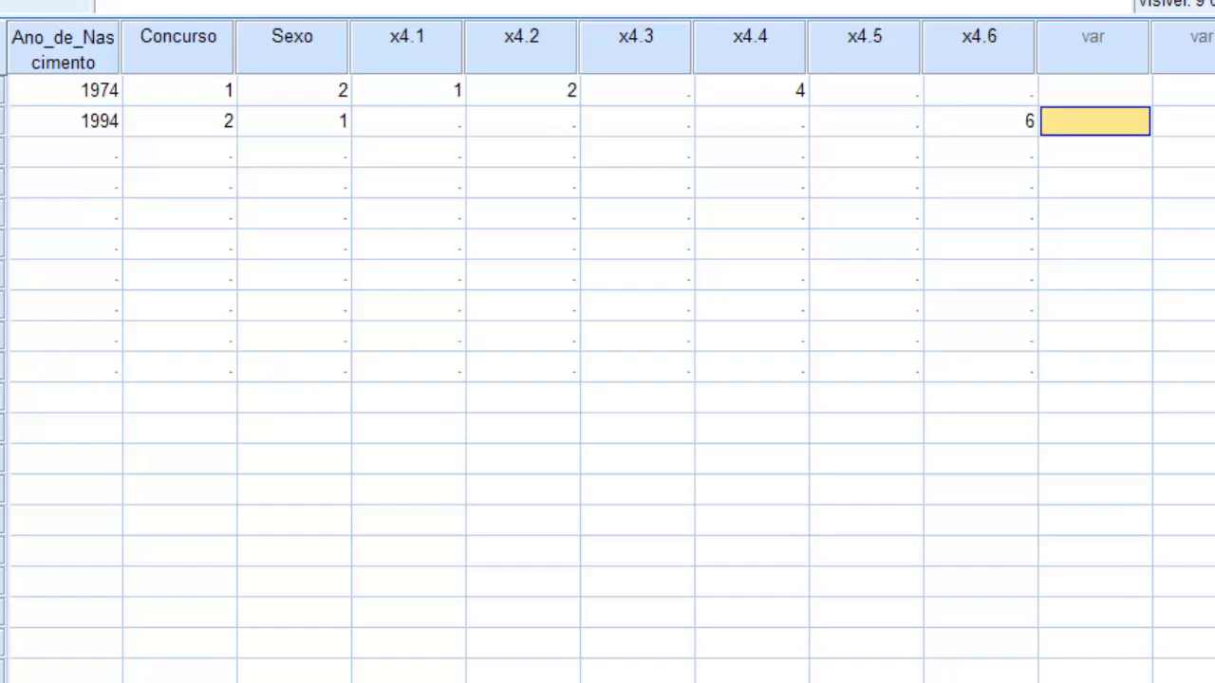
{"action": "key", "text": "Left"}
{"action": "key", "text": "Up"}
{"action": "key", "text": "Right"}
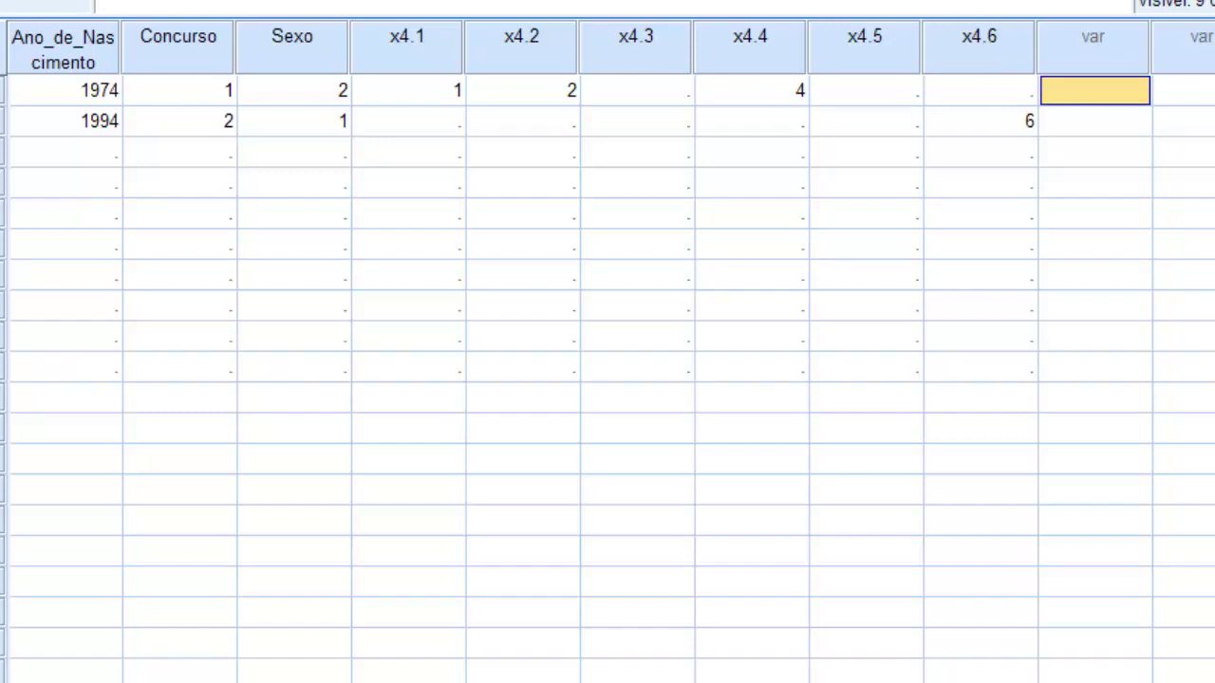
{"action": "key", "text": "Down"}
{"action": "key", "text": "Left"}
{"action": "key", "text": "Left"}
{"action": "key", "text": "Left"}
{"action": "key", "text": "Left"}
{"action": "key", "text": "Left"}
{"action": "key", "text": "Left"}
{"action": "key", "text": "Left"}
{"action": "key", "text": "Left"}
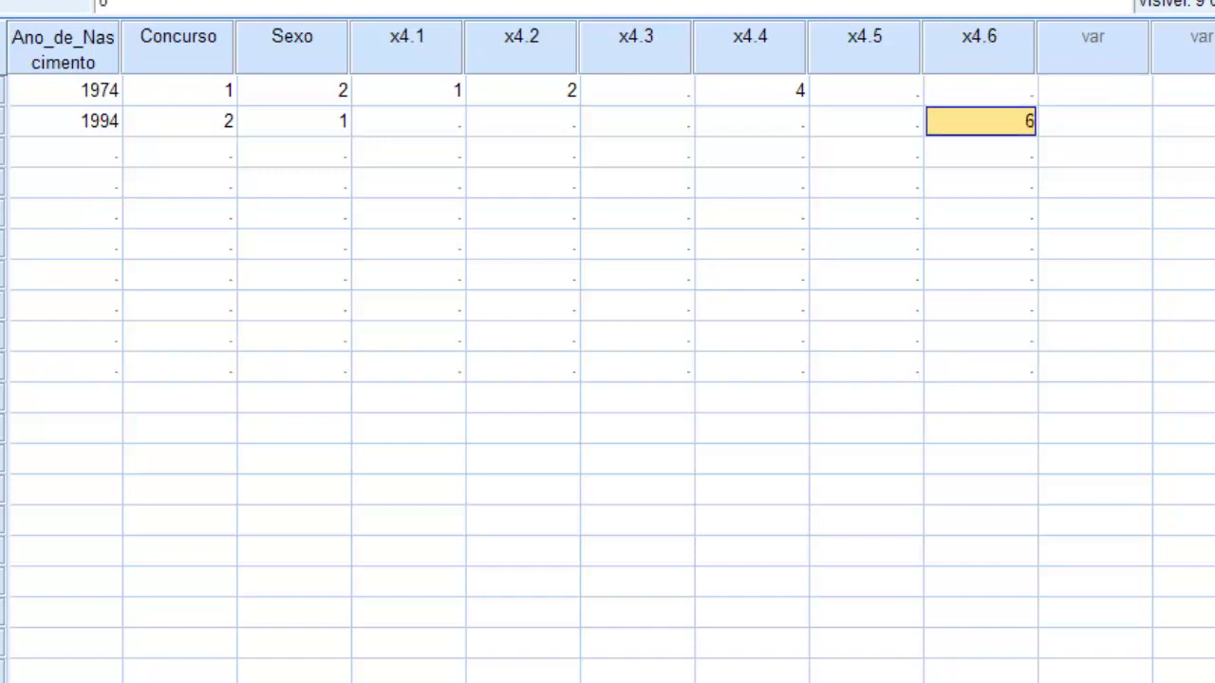
{"action": "key", "text": "Left"}
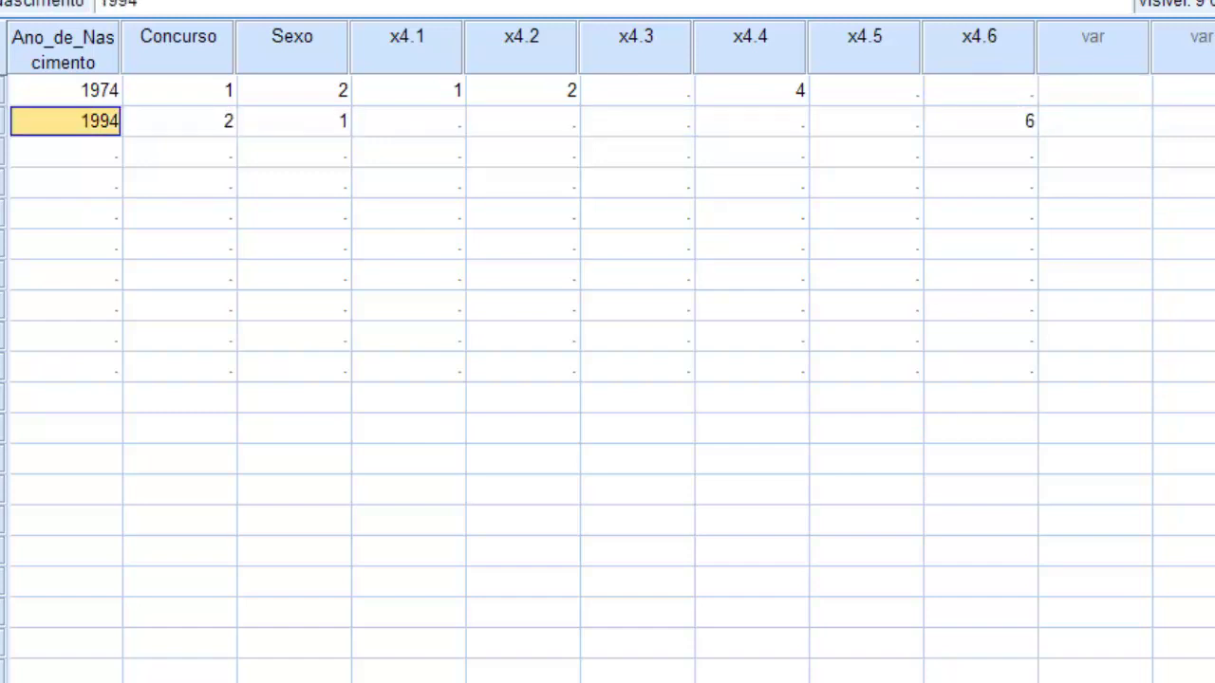
Step: Enter the third case's birth year, with 1 for Concurso and 1 for Sexo
{"action": "key", "text": "Down"}
{"action": "key", "text": "Right"}
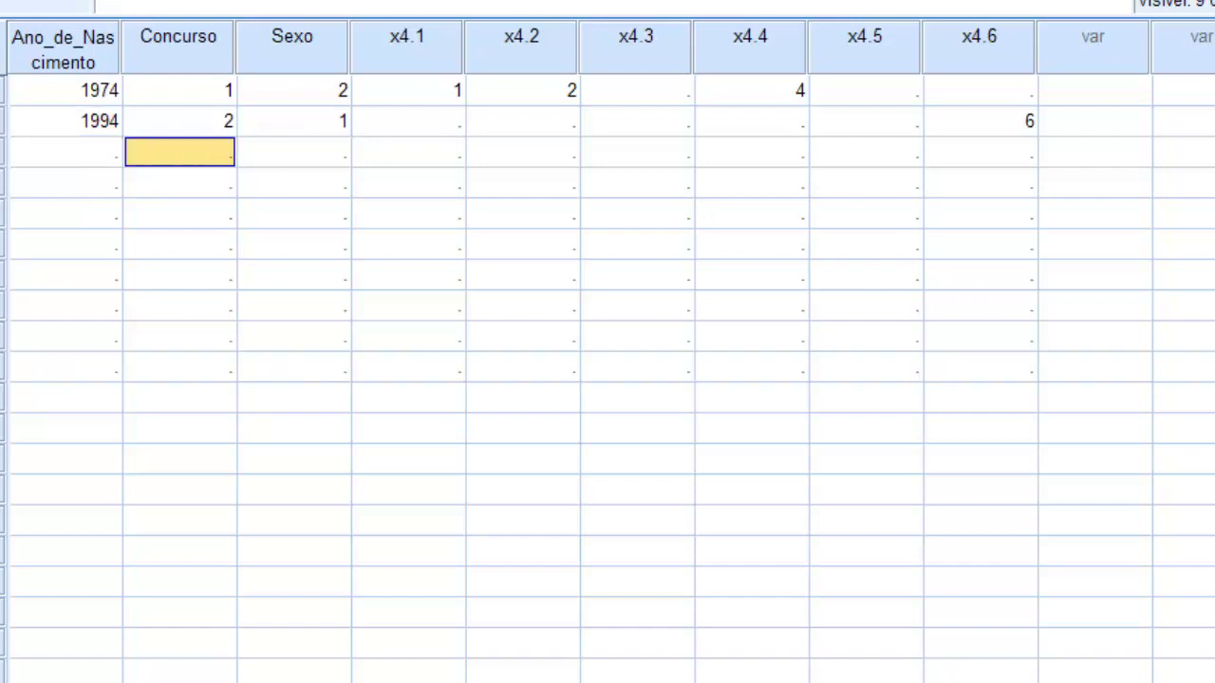
{"action": "key", "text": "Left"}
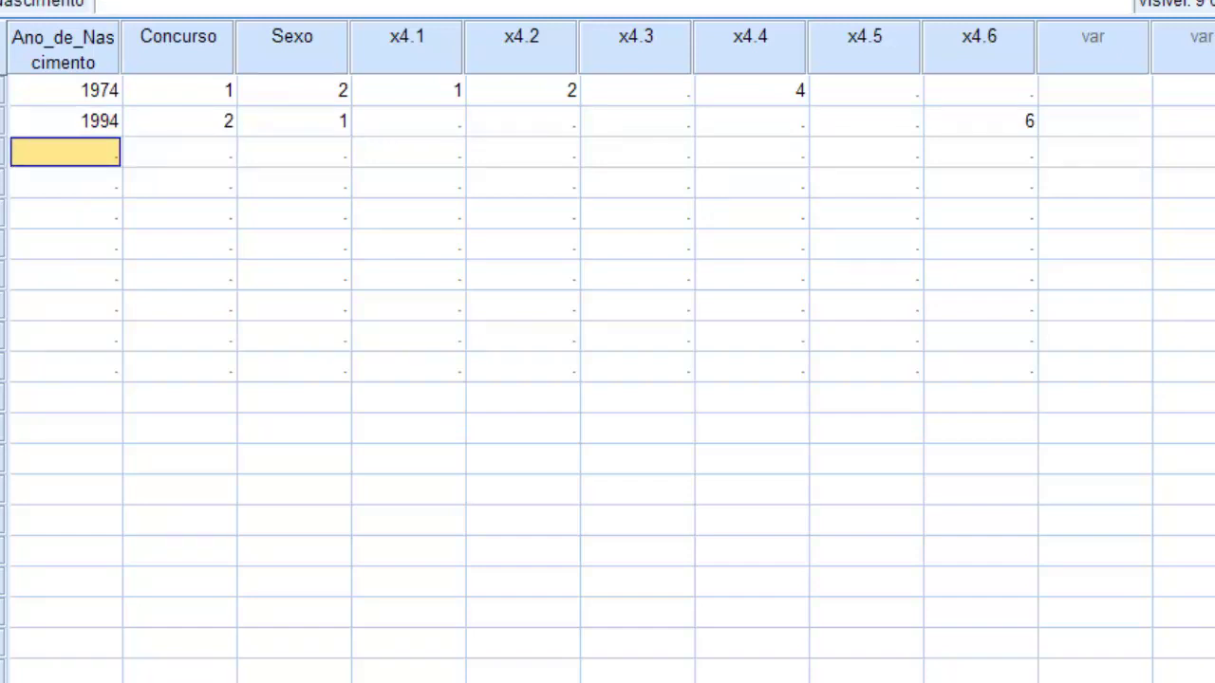
{"action": "type", "text": "1987"}
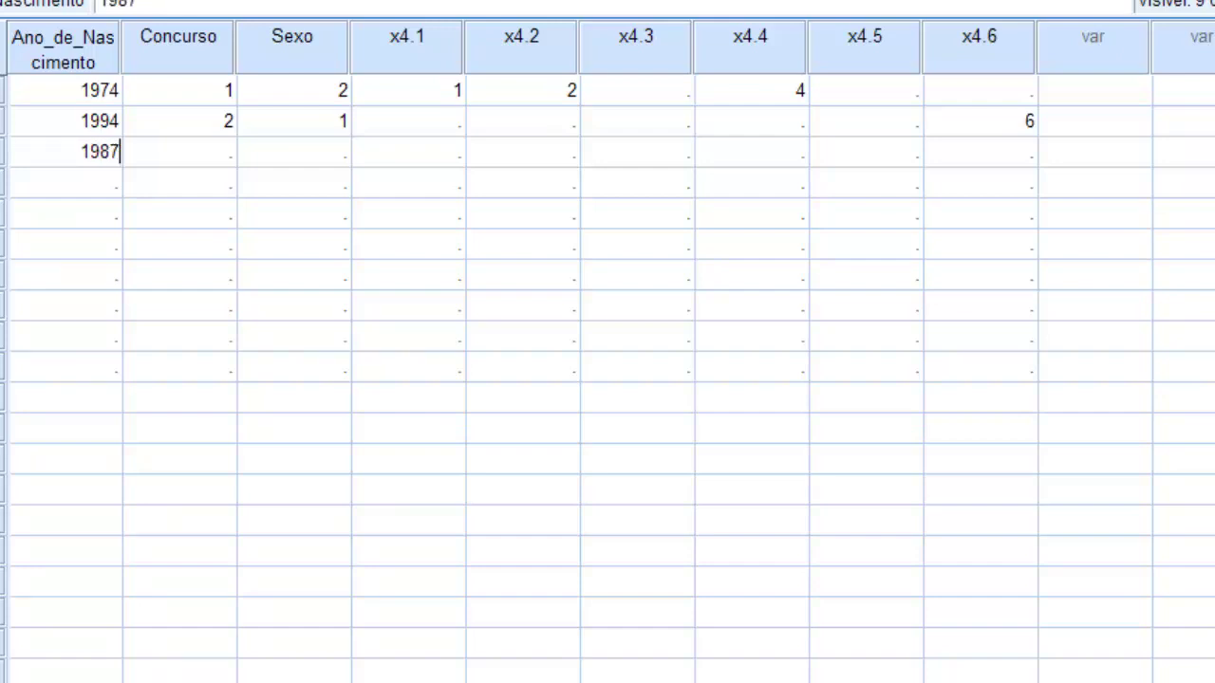
{"action": "key", "text": "Tab"}
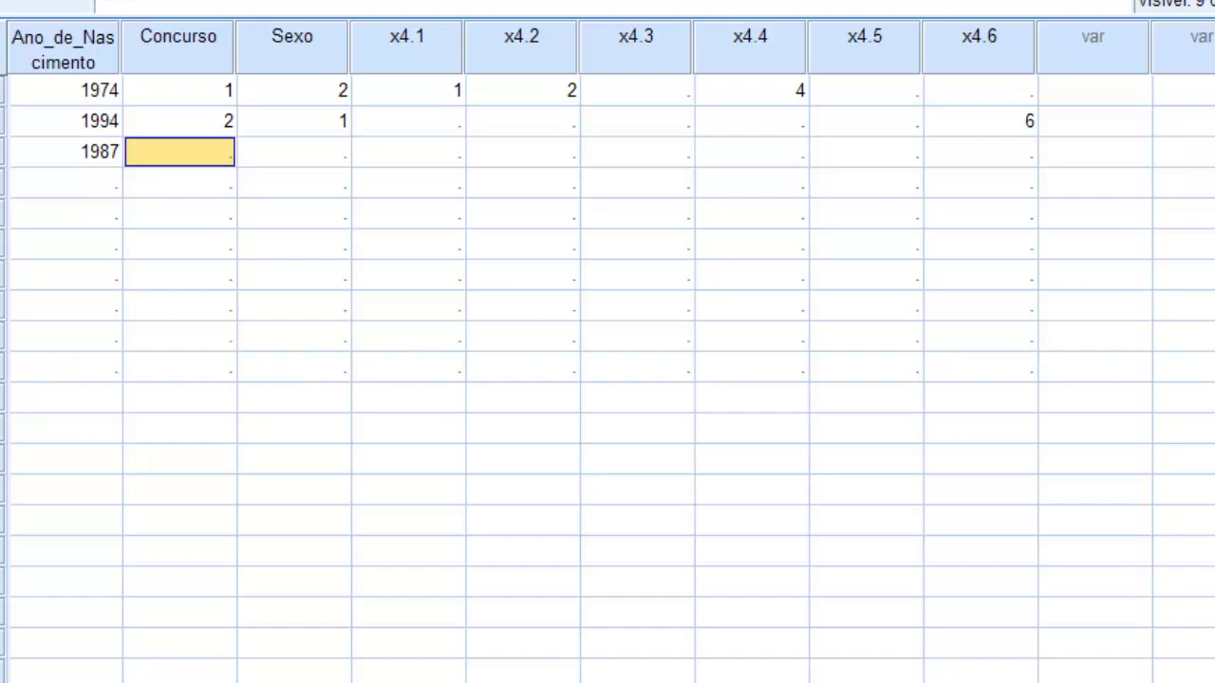
{"action": "type", "text": "1"}
{"action": "key", "text": "Tab"}
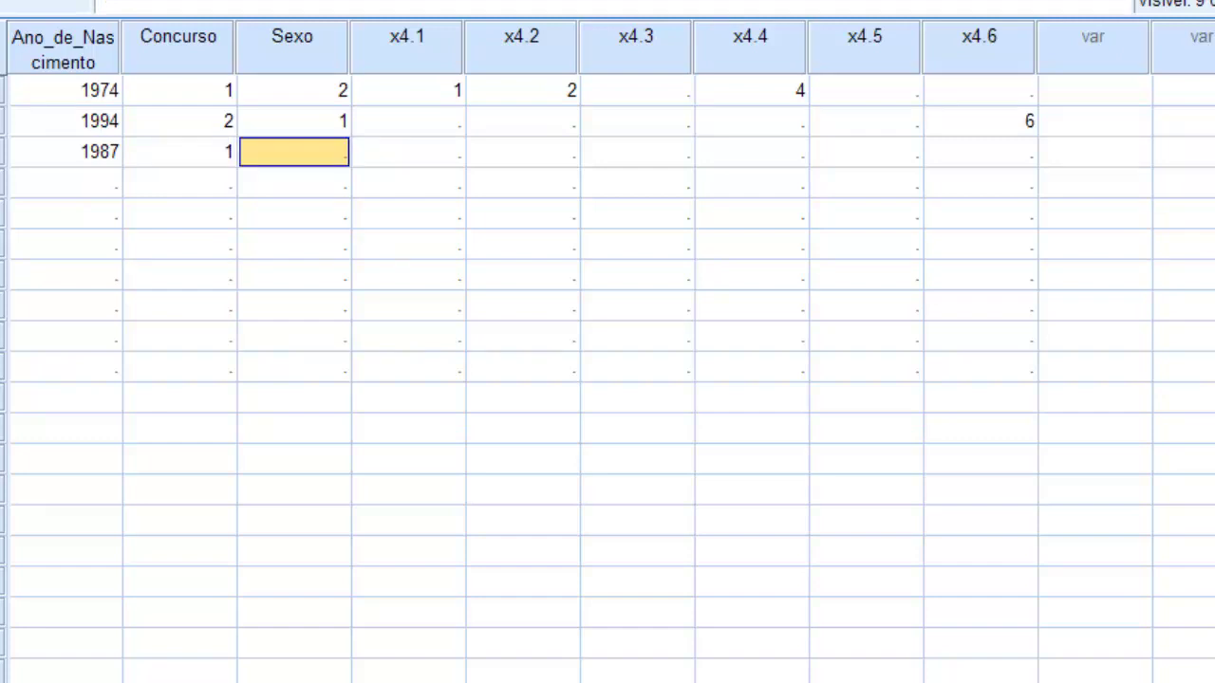
{"action": "left_click", "coordinate": [179, 152]}
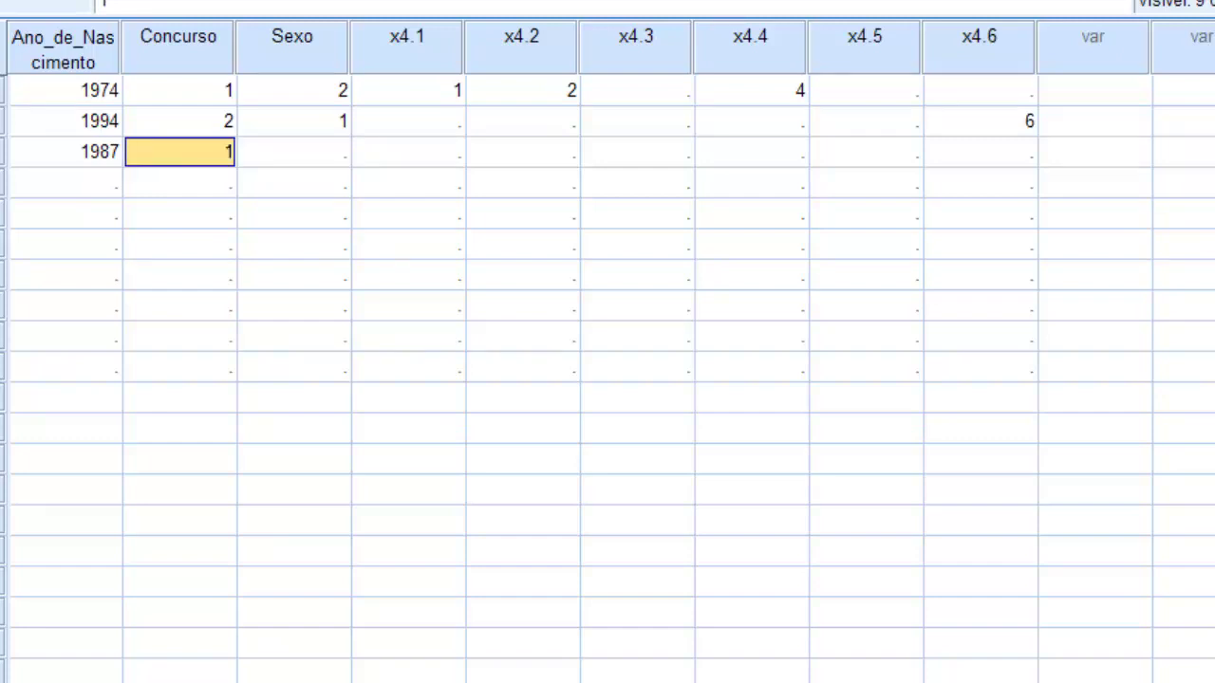
{"action": "key", "text": "Tab"}
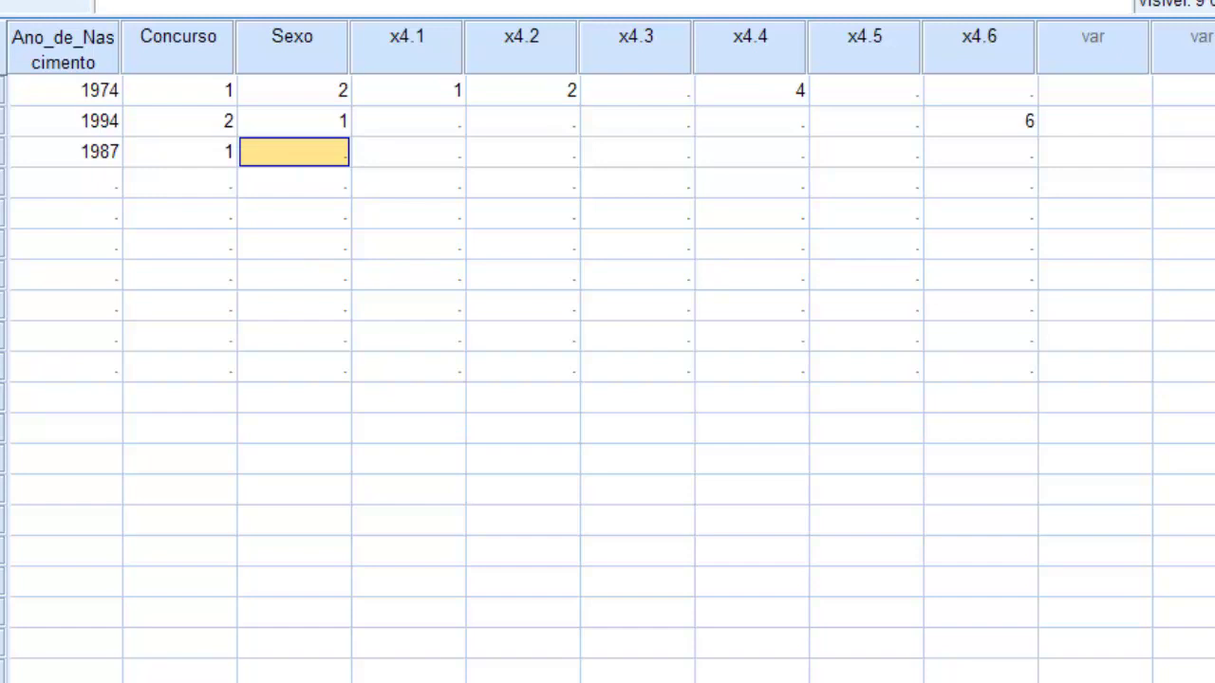
{"action": "type", "text": "1"}
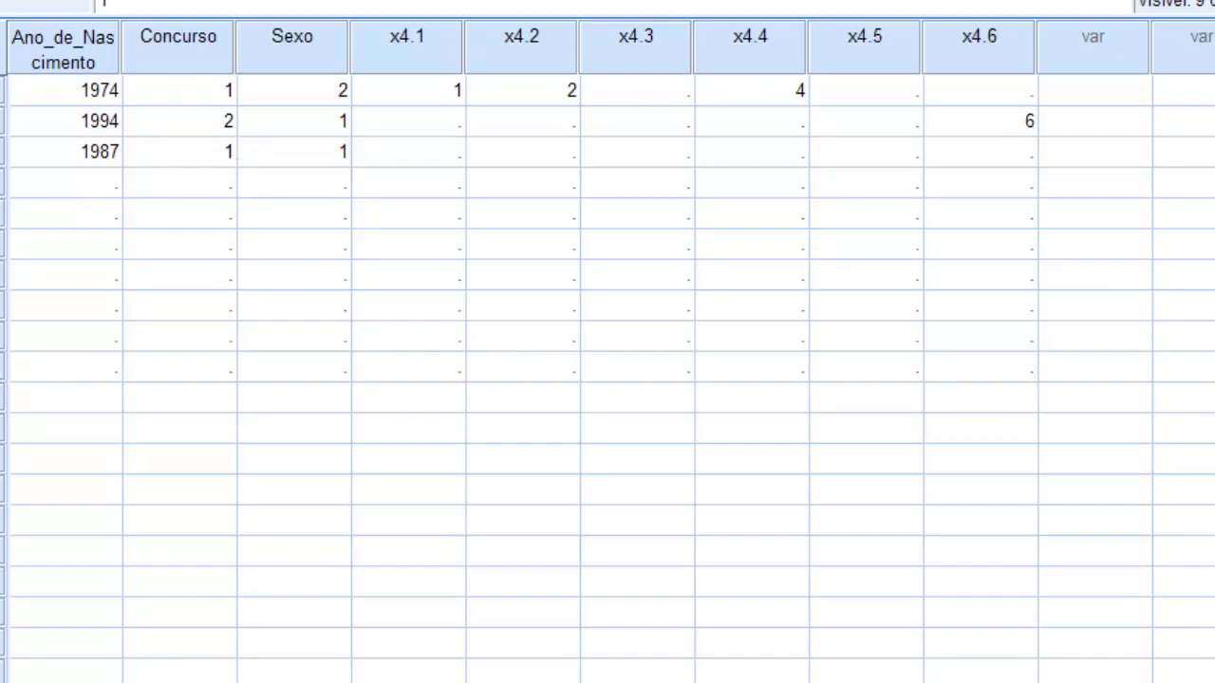
{"action": "key", "text": "Tab"}
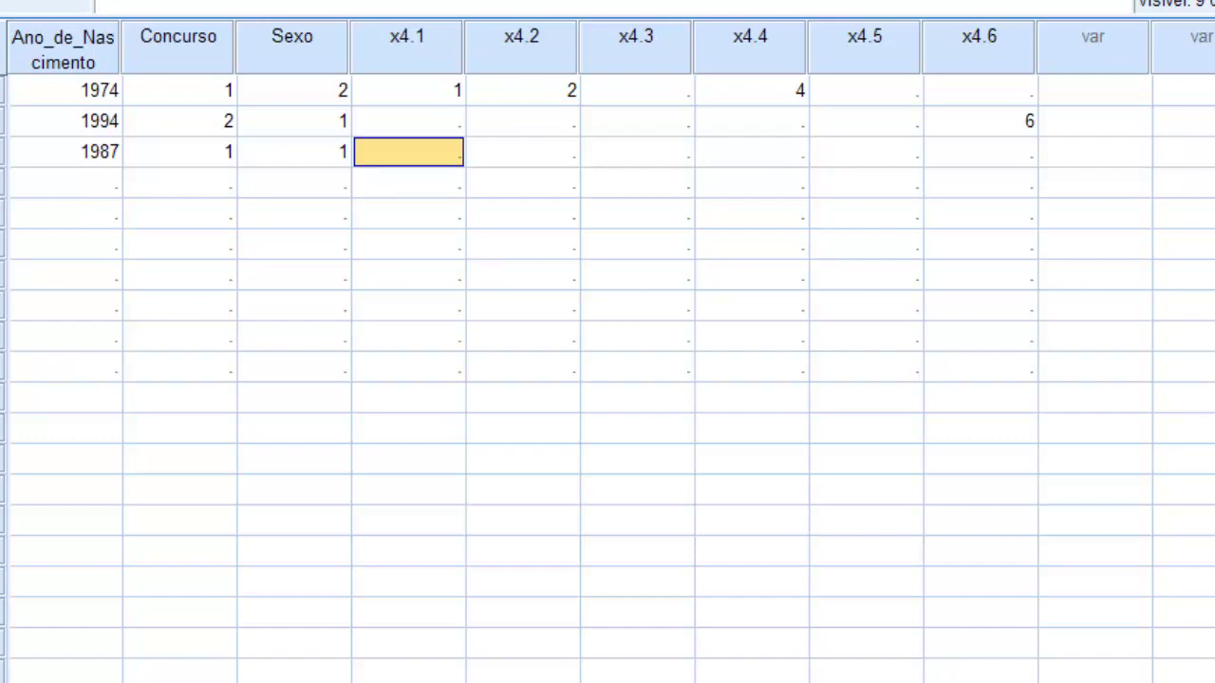
Step: Check the value labels defined for x4.1 in the variable view, and return to the data view
{"action": "key", "text": "ctrl+t"}
{"action": "left_click", "coordinate": [1007, 121]}
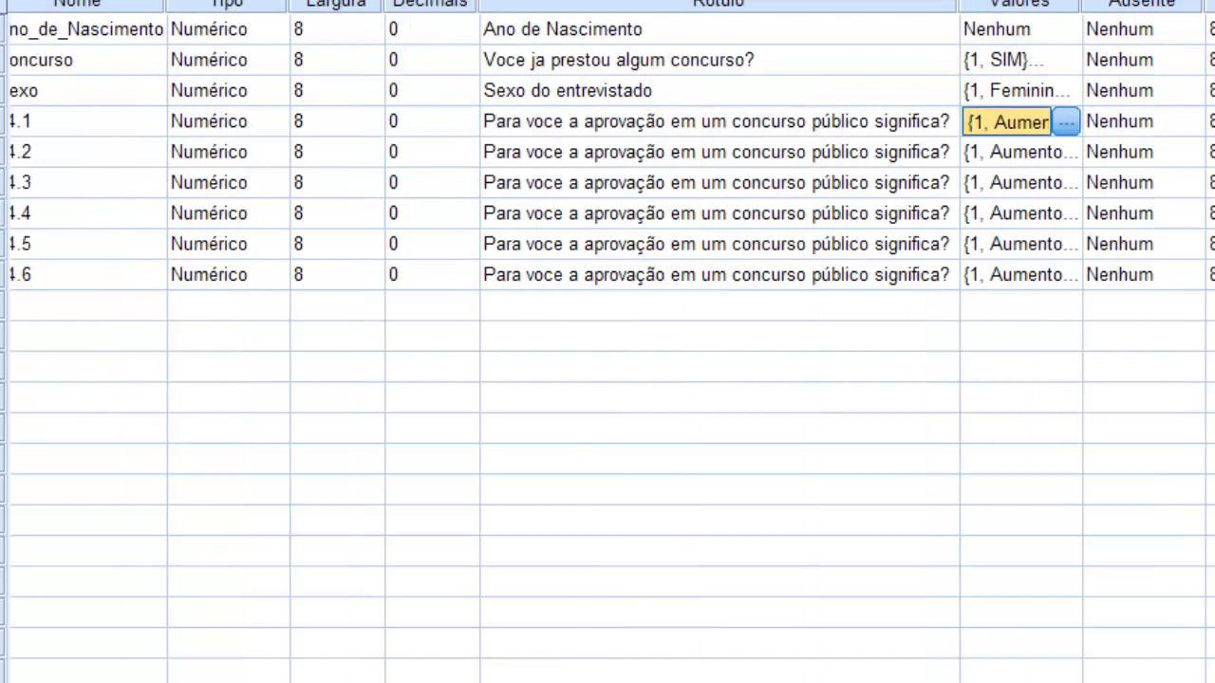
{"action": "left_click", "coordinate": [1067, 121]}
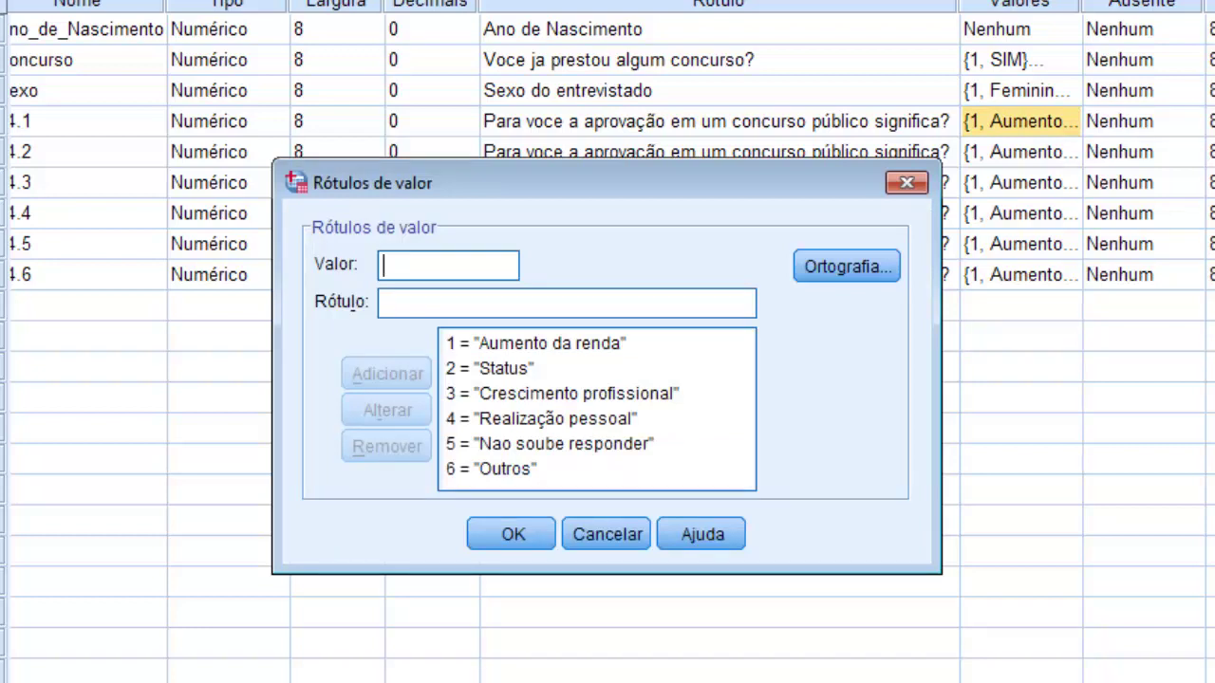
{"action": "key", "text": "Return"}
{"action": "key", "text": "ctrl+t"}
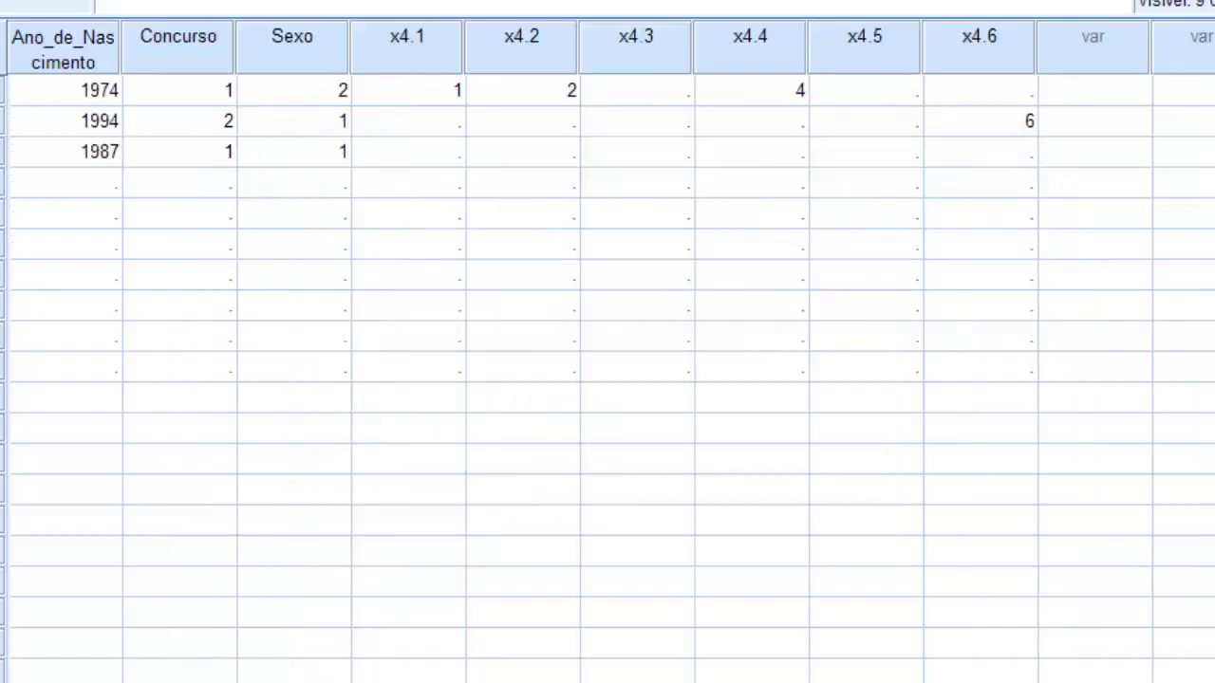
Step: Enter the third case's answers as 1 for x4.1, 2 for x4.2 and 3 for x4.3
{"action": "left_click", "coordinate": [408, 152]}
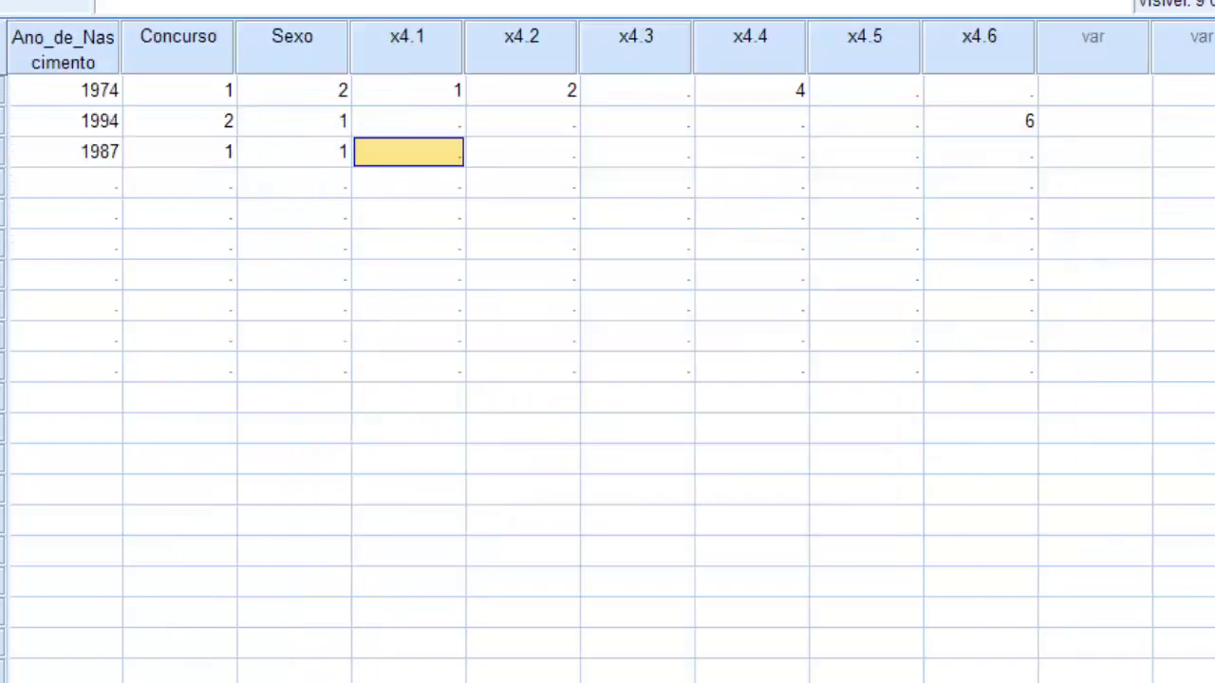
{"action": "type", "text": "1"}
{"action": "key", "text": "Tab"}
{"action": "type", "text": "2"}
{"action": "key", "text": "Tab"}
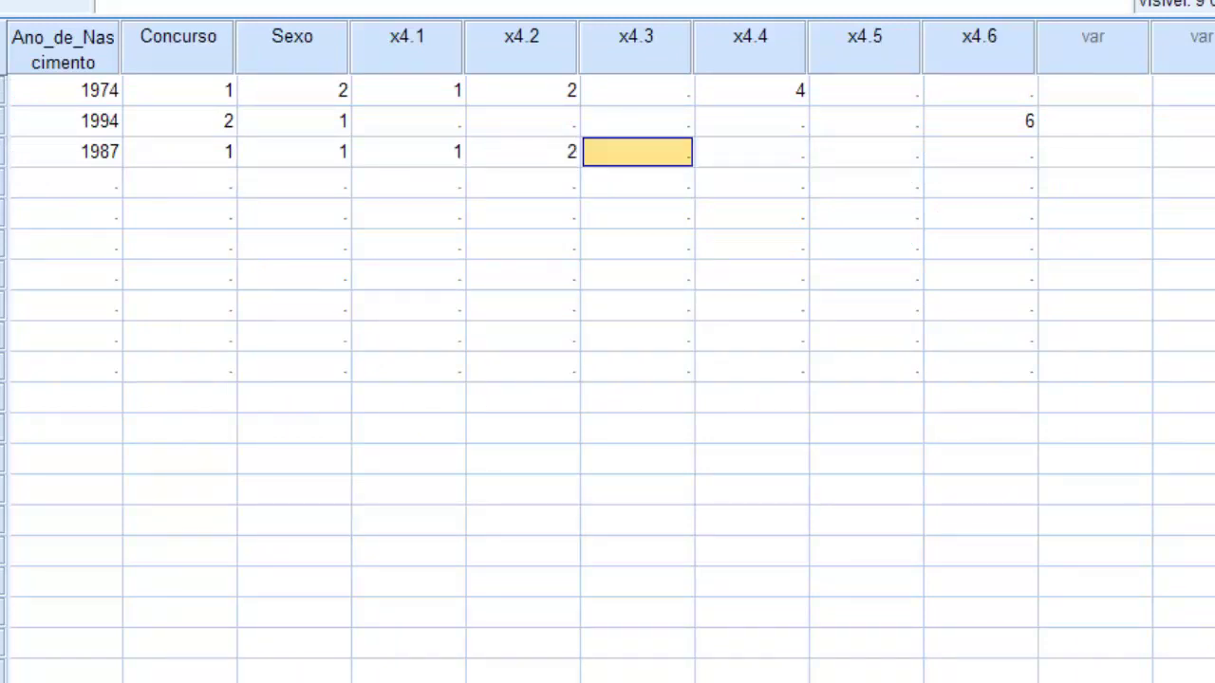
{"action": "type", "text": "3"}
{"action": "key", "text": "Tab"}
Step: Enter the fourth case's birth year, with 2 for Concurso
{"action": "key", "text": "Down"}
{"action": "key", "text": "Left"}
{"action": "key", "text": "Left"}
{"action": "key", "text": "Left"}
{"action": "key", "text": "Left"}
{"action": "key", "text": "Left"}
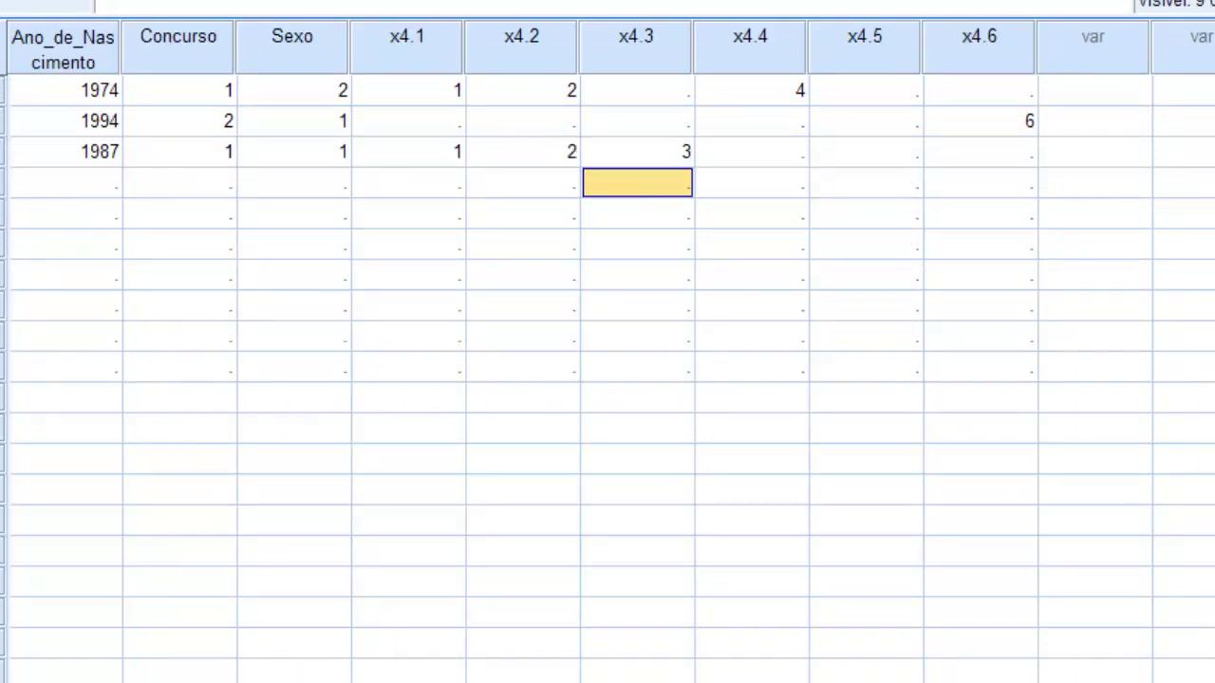
{"action": "key", "text": "Left"}
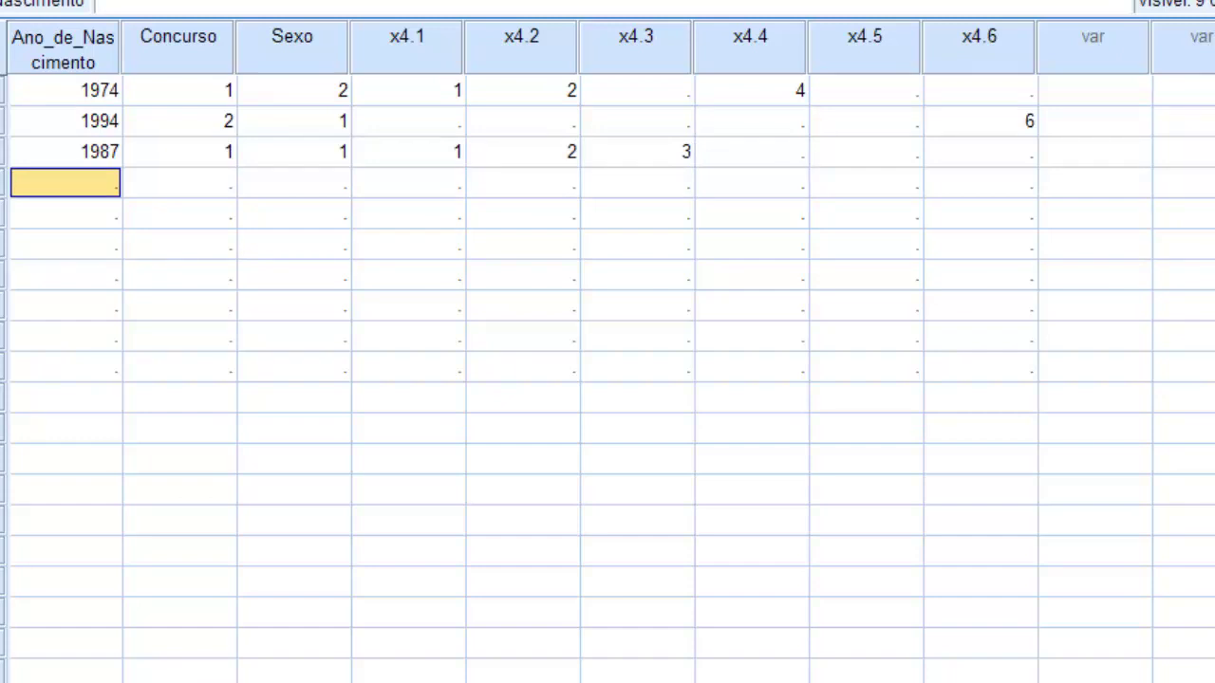
{"action": "type", "text": "198"}
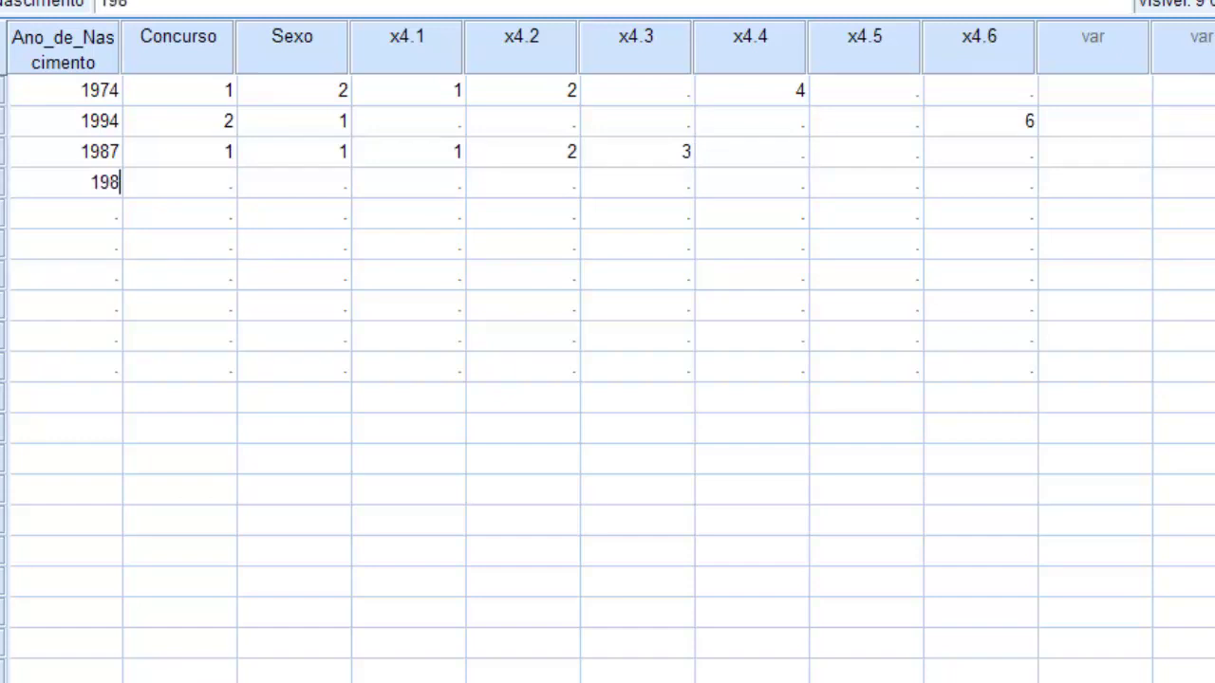
{"action": "type", "text": "4"}
{"action": "key", "text": "Tab"}
{"action": "type", "text": "2"}
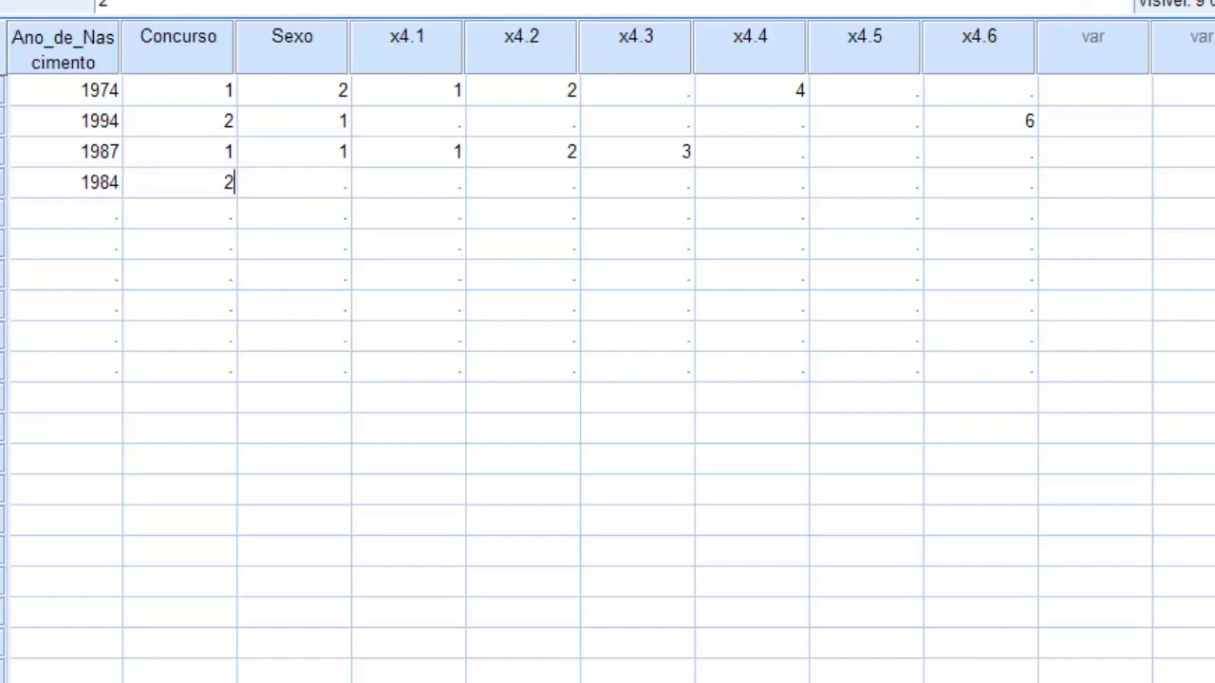
{"action": "key", "text": "Tab"}
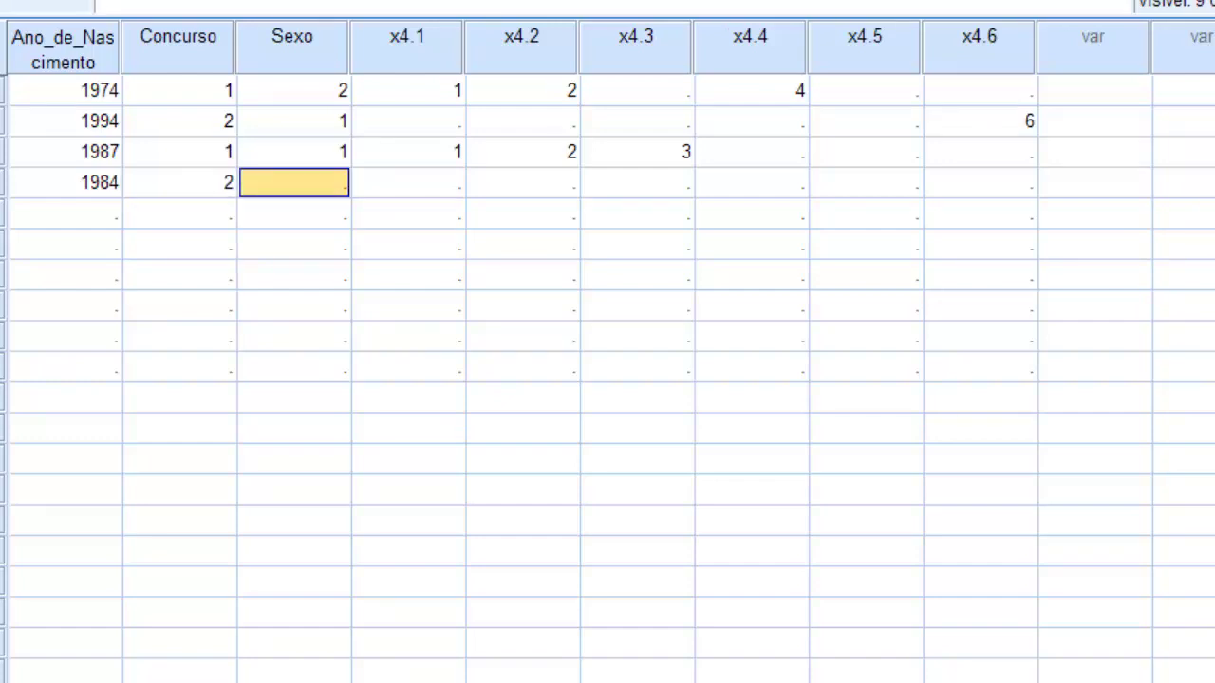
Step: Change the fourth case's Concurso answer to 1 and enter 1 for Sexo
{"action": "left_click", "coordinate": [179, 182]}
{"action": "type", "text": "1"}
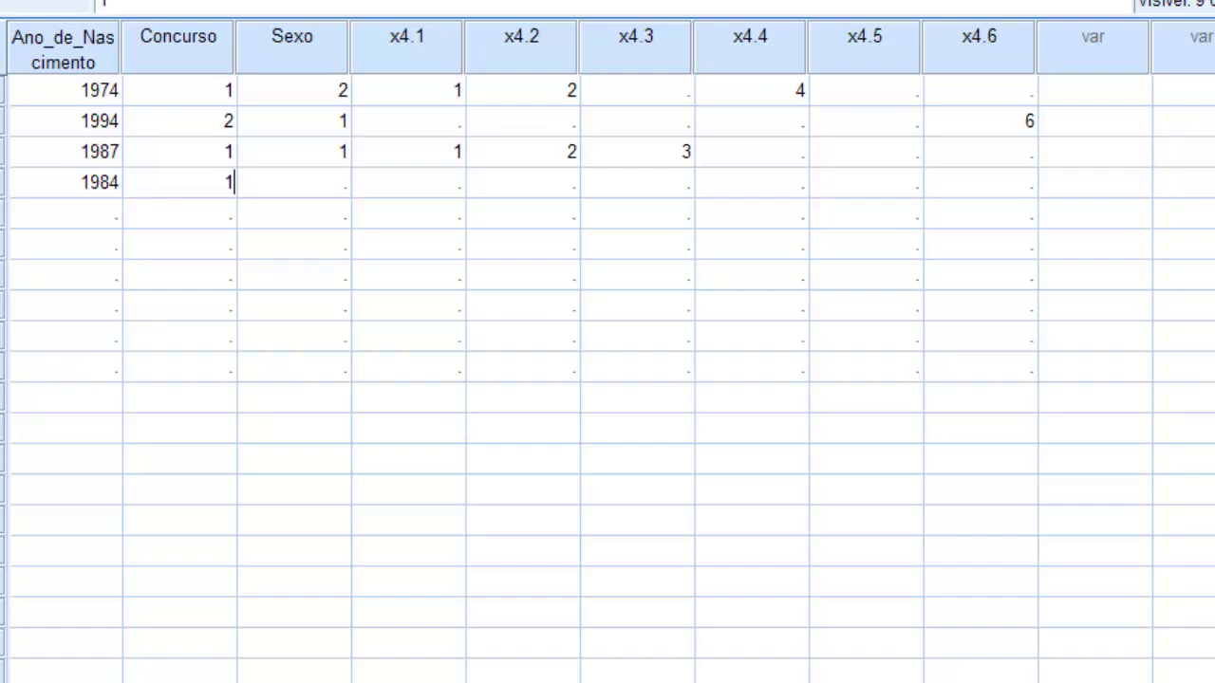
{"action": "key", "text": "Tab"}
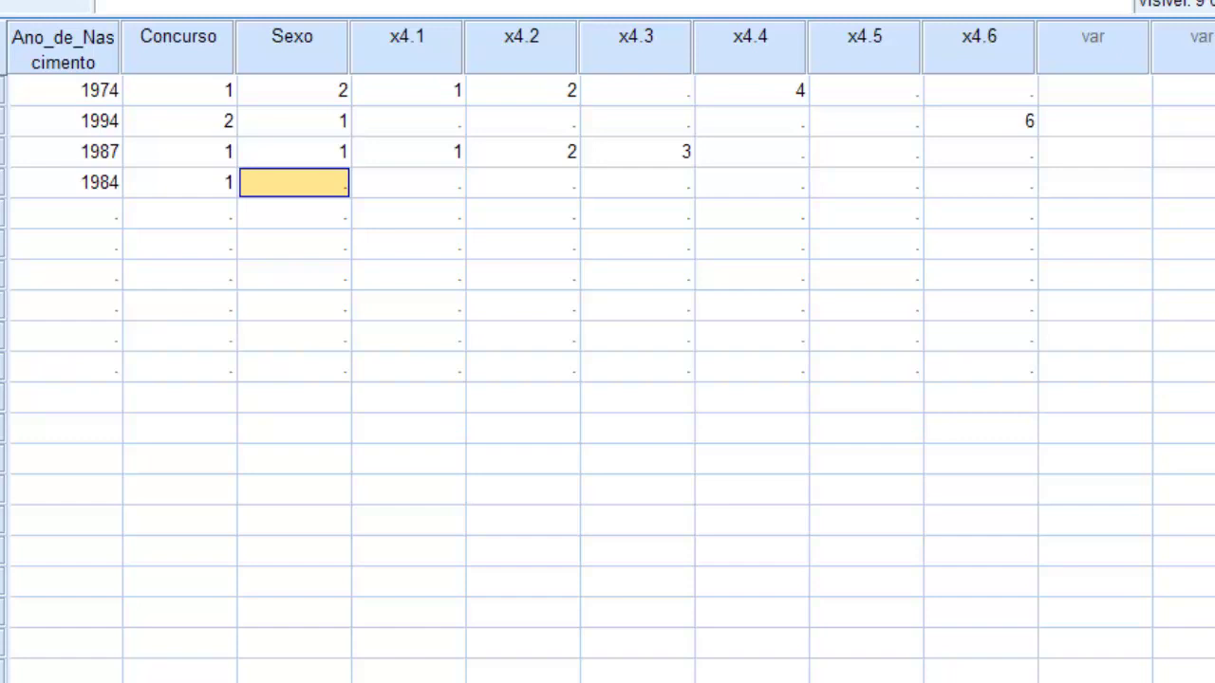
{"action": "type", "text": "1"}
{"action": "key", "text": "Tab"}
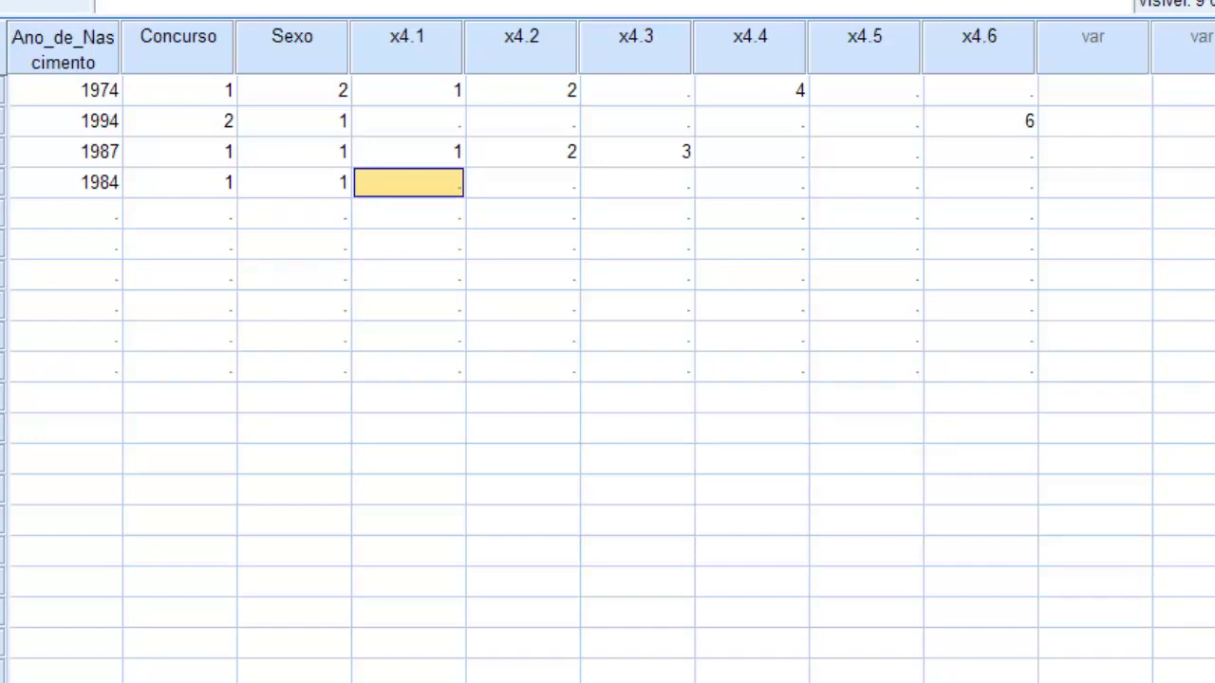
Step: Review the x4.1 answer codes in its value labels, and go back to the data view
{"action": "key", "text": "ctrl+t"}
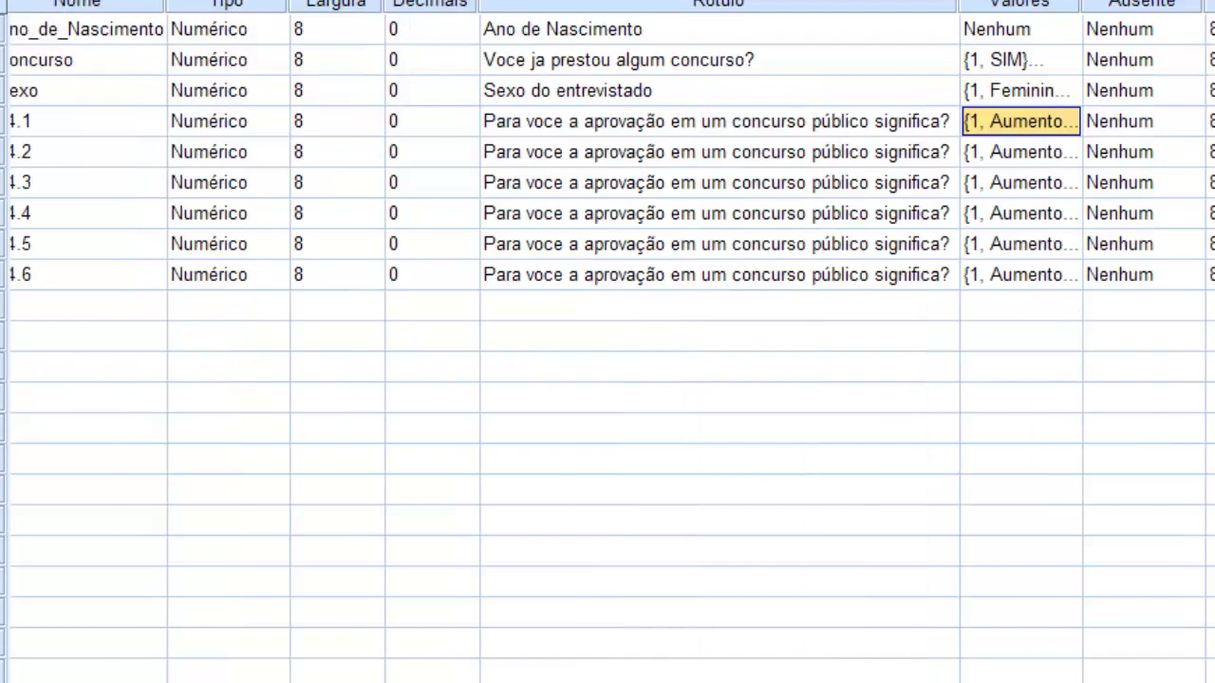
{"action": "left_click", "coordinate": [1021, 122]}
{"action": "left_click", "coordinate": [1069, 121]}
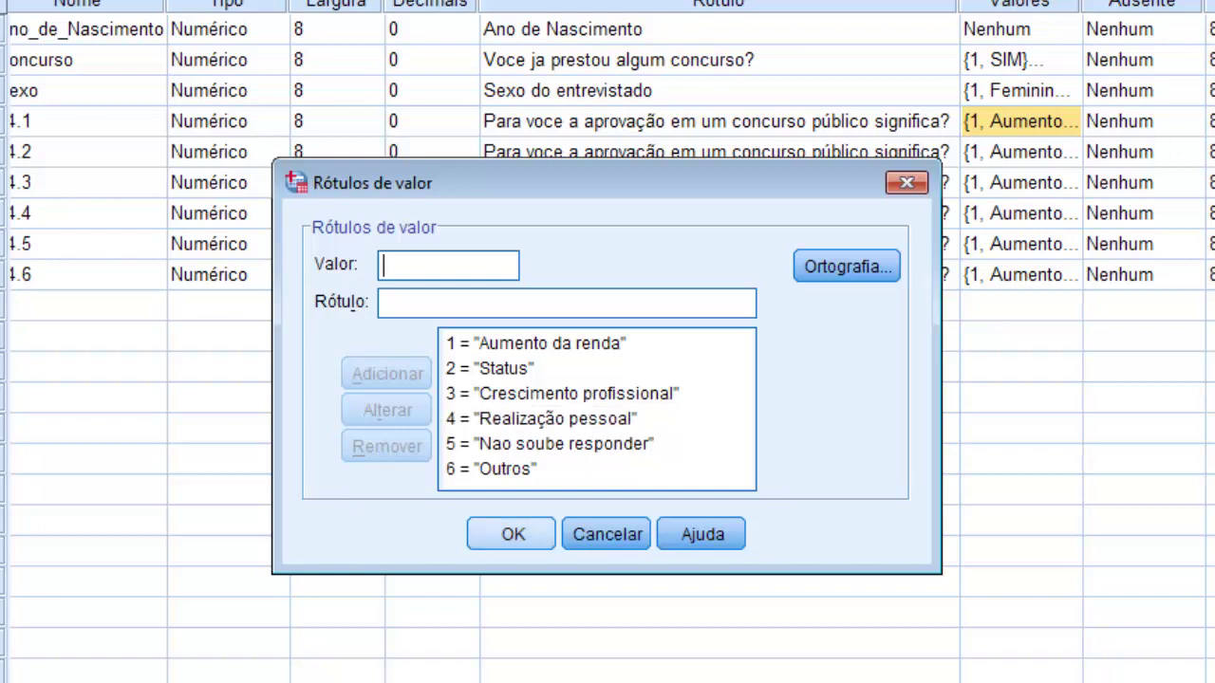
{"action": "key", "text": "Return"}
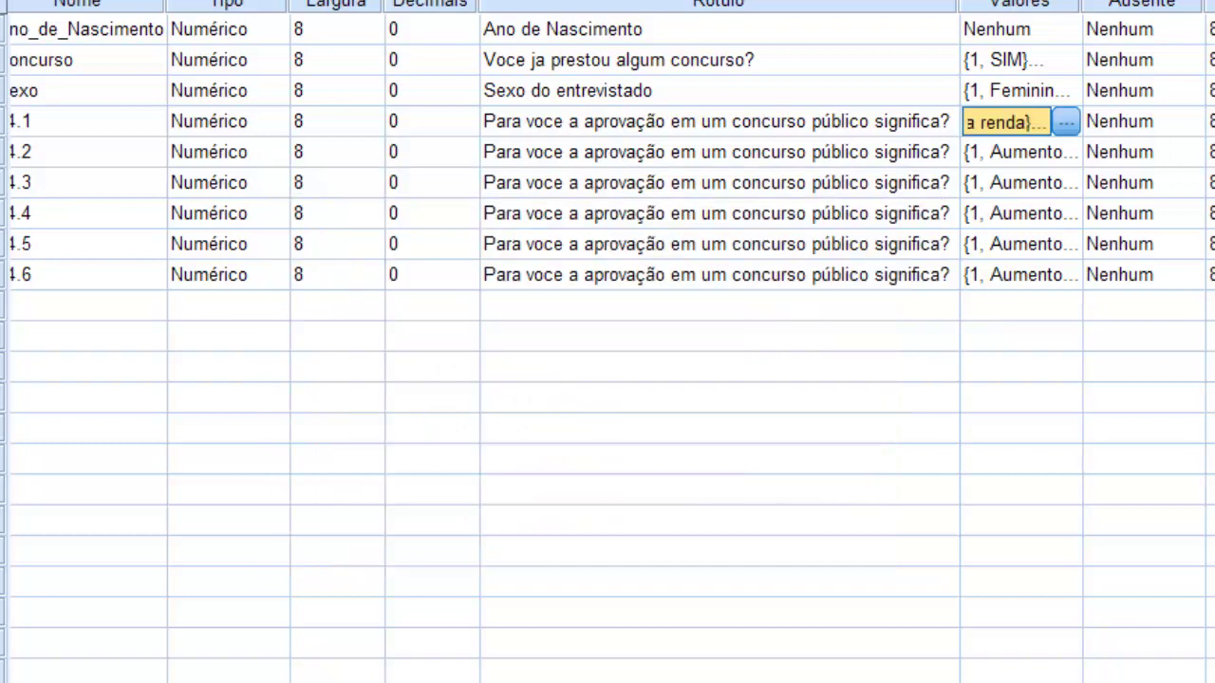
{"action": "key", "text": "ctrl+t"}
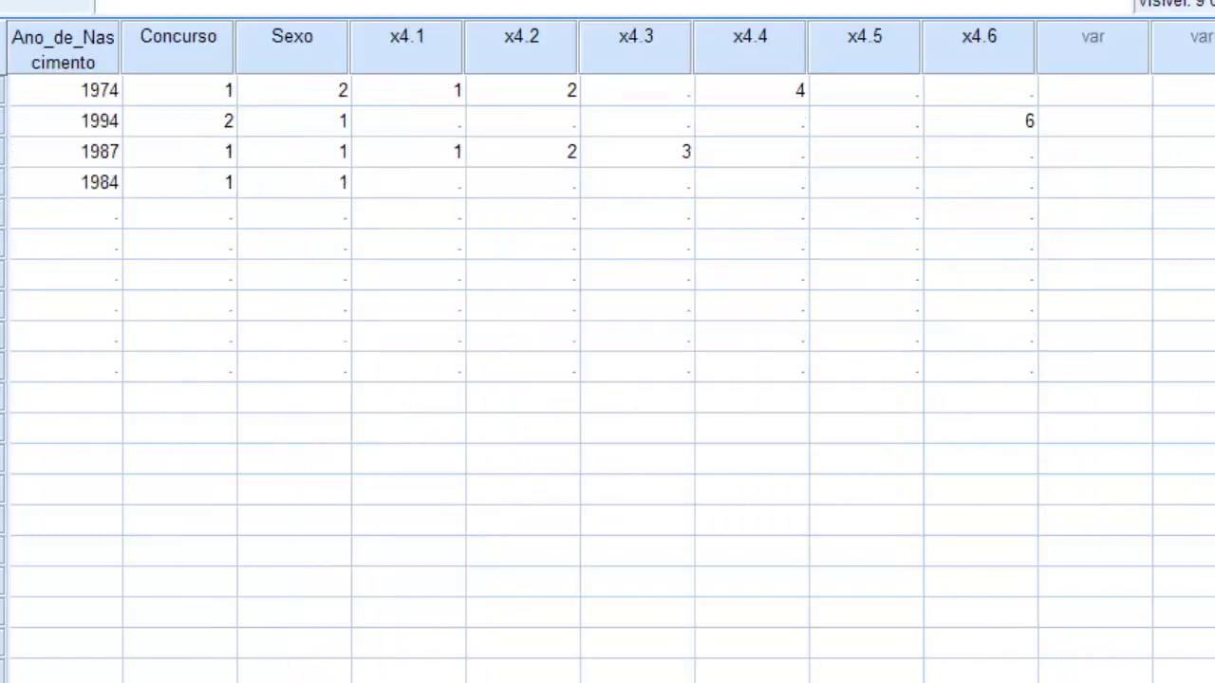
Step: Enter 4 as the fourth case's x4.4 answer, leaving x4.1 to x4.3 empty
{"action": "left_click", "coordinate": [750, 182]}
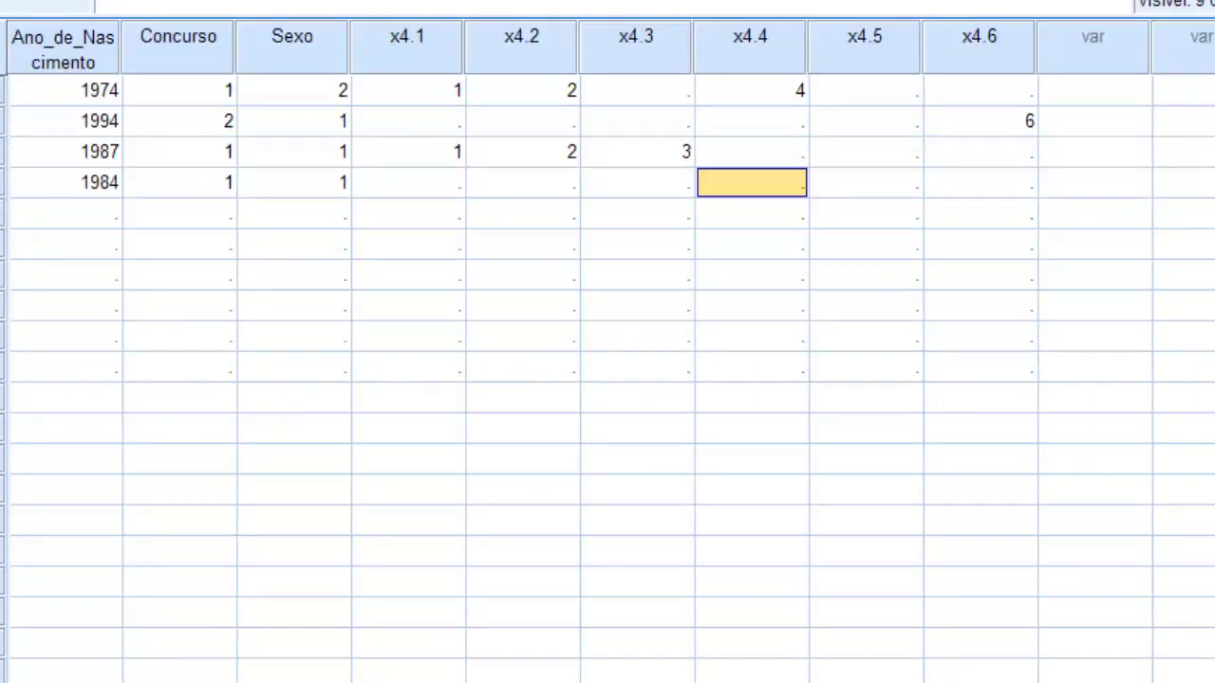
{"action": "type", "text": "4"}
{"action": "key", "text": "Return"}
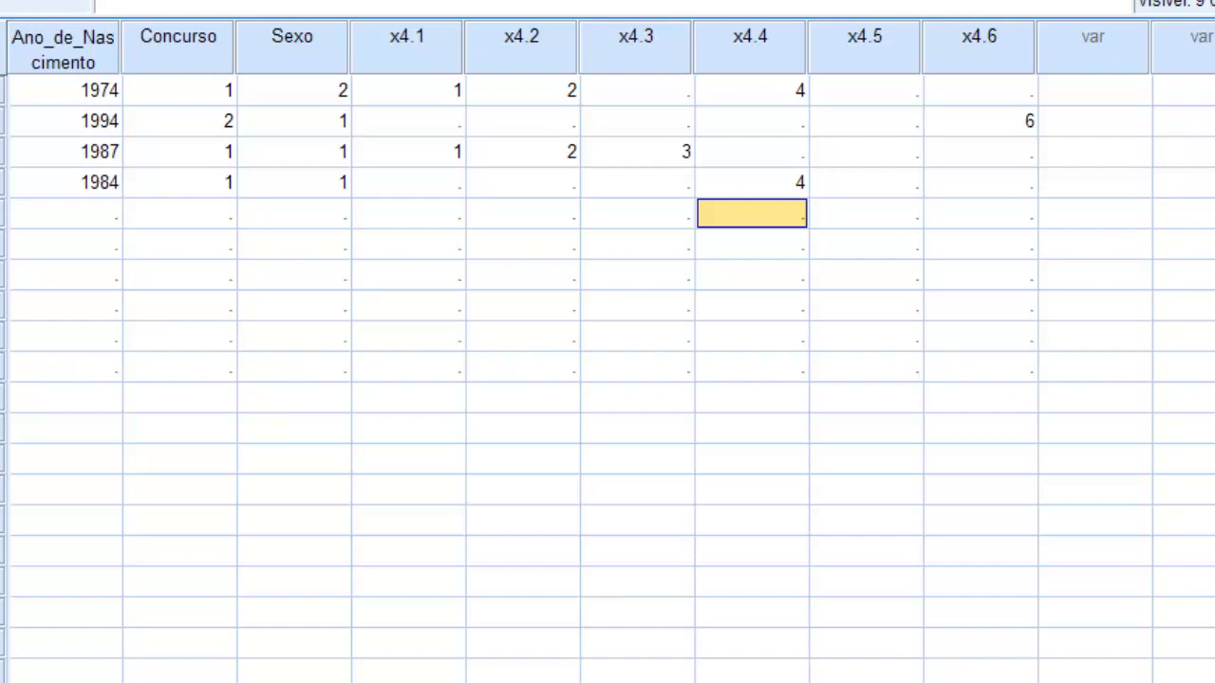
Step: Enter the fifth case's birth year, with 1 for Concurso and 2 for Sexo
{"action": "key", "text": "Left"}
{"action": "key", "text": "Left"}
{"action": "key", "text": "Left"}
{"action": "key", "text": "Left"}
{"action": "key", "text": "Left"}
{"action": "key", "text": "Left"}
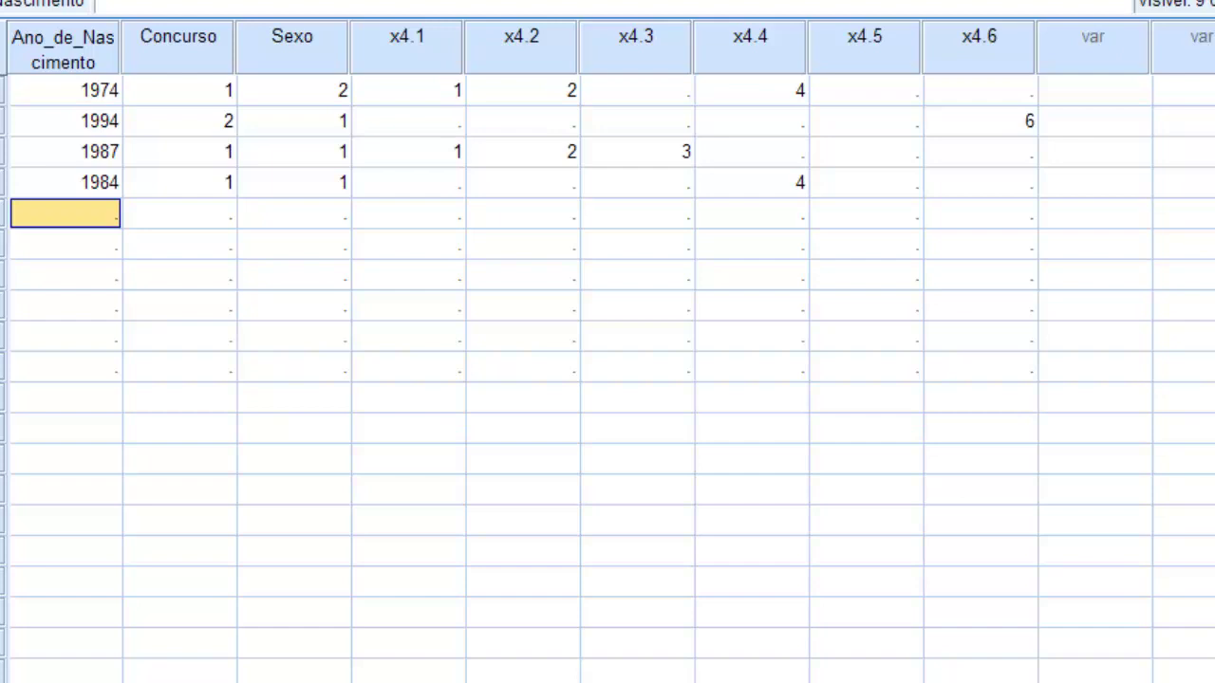
{"action": "type", "text": "19"}
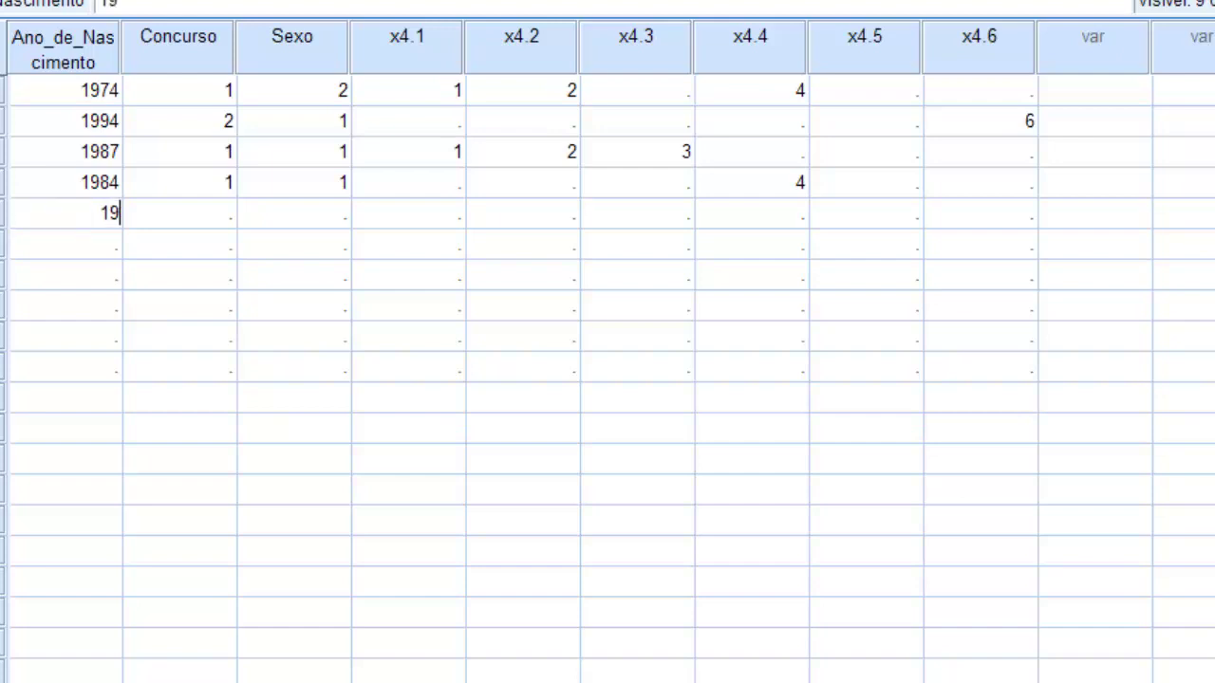
{"action": "type", "text": "81"}
{"action": "key", "text": "Tab"}
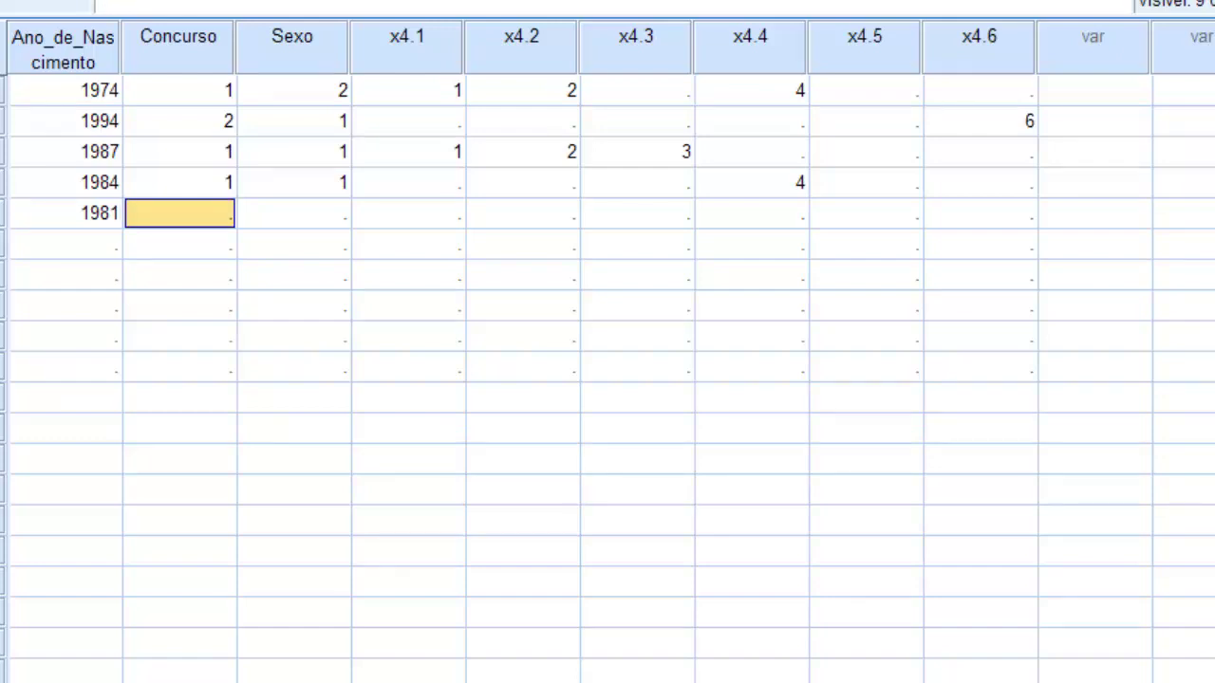
{"action": "type", "text": "1"}
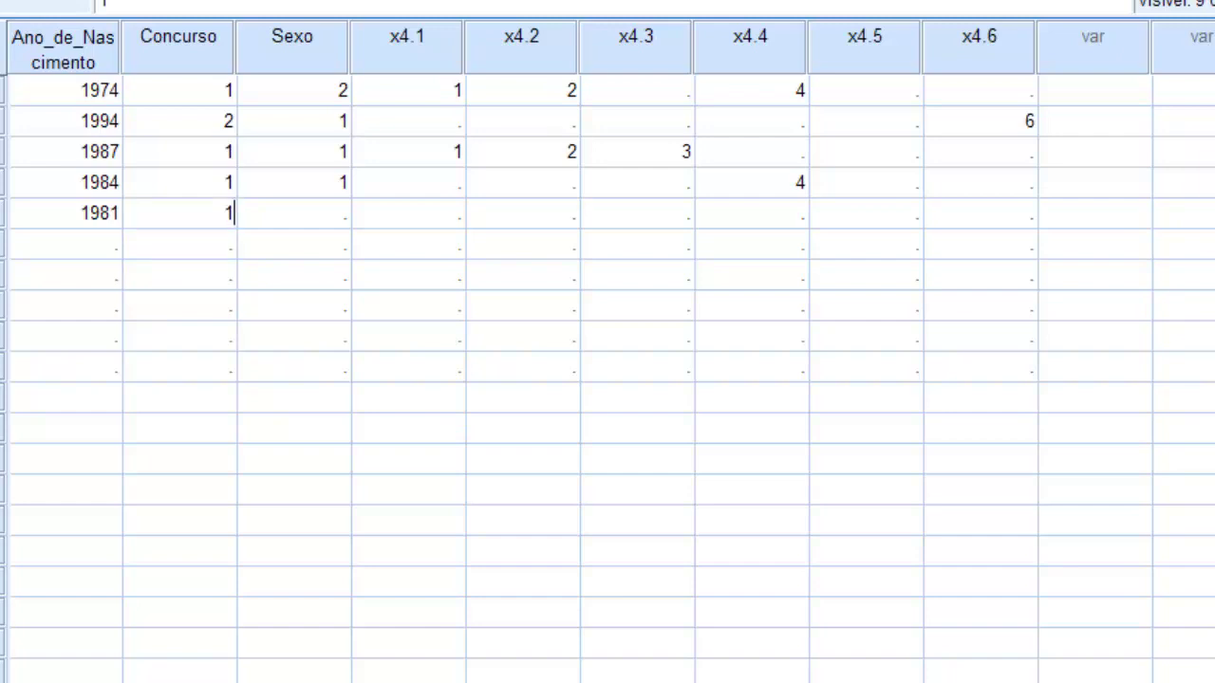
{"action": "key", "text": "Tab"}
{"action": "type", "text": "2"}
{"action": "key", "text": "Tab"}
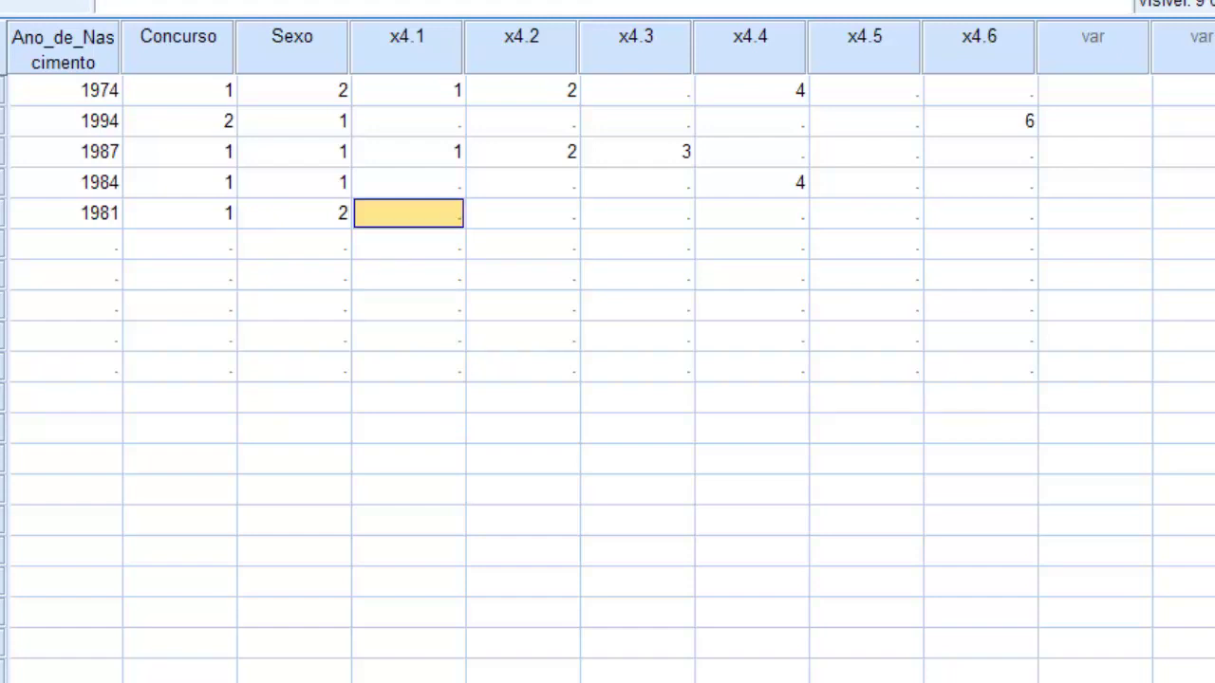
Step: Consult the x4.1 value labels twice to look up the answer codes, and return to the data view
{"action": "key", "text": "ctrl+t"}
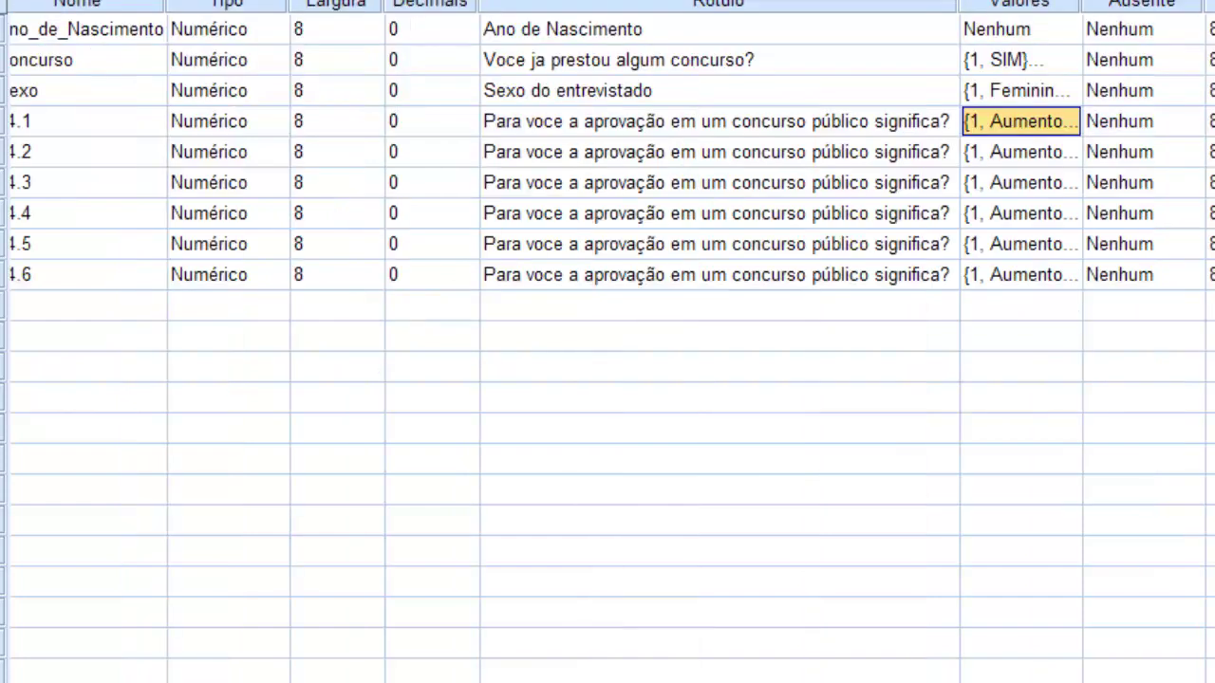
{"action": "left_click", "coordinate": [1021, 121]}
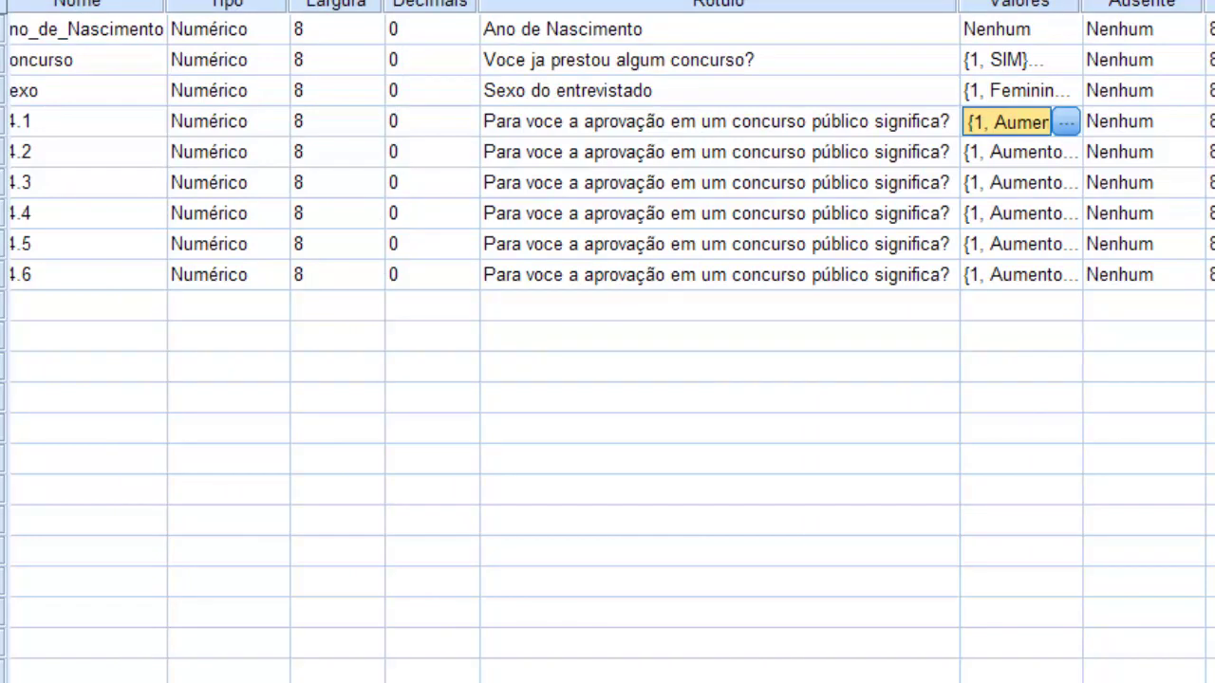
{"action": "left_click", "coordinate": [1066, 121]}
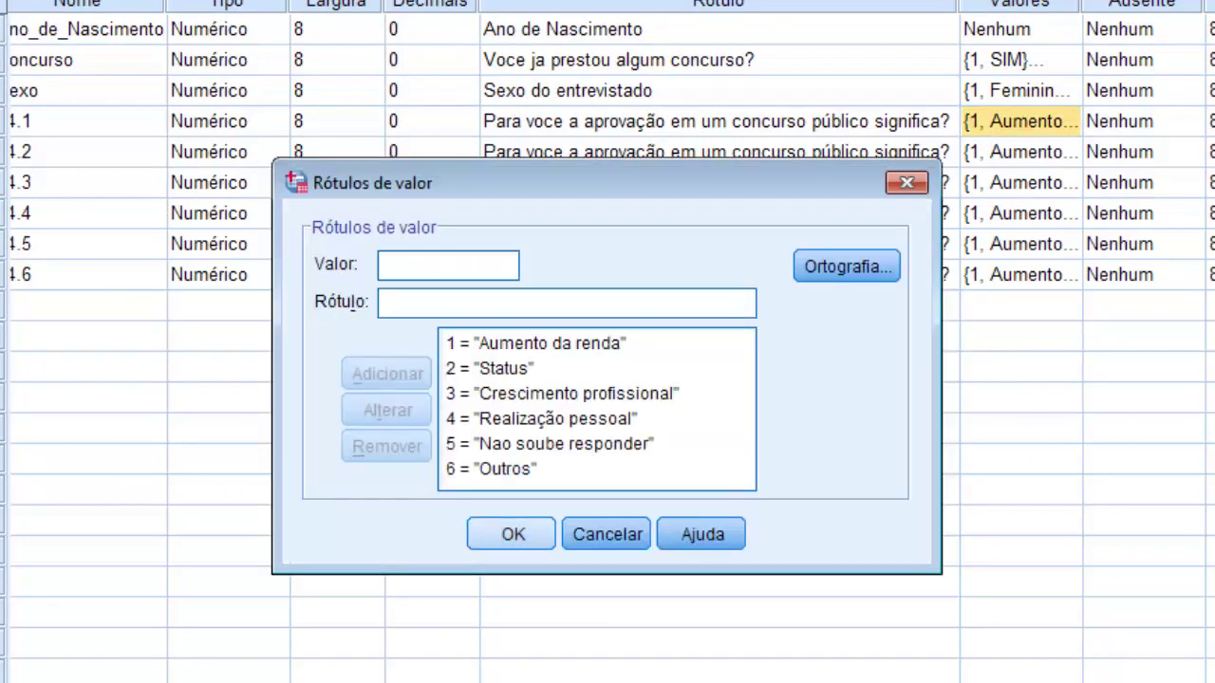
{"action": "key", "text": "Return"}
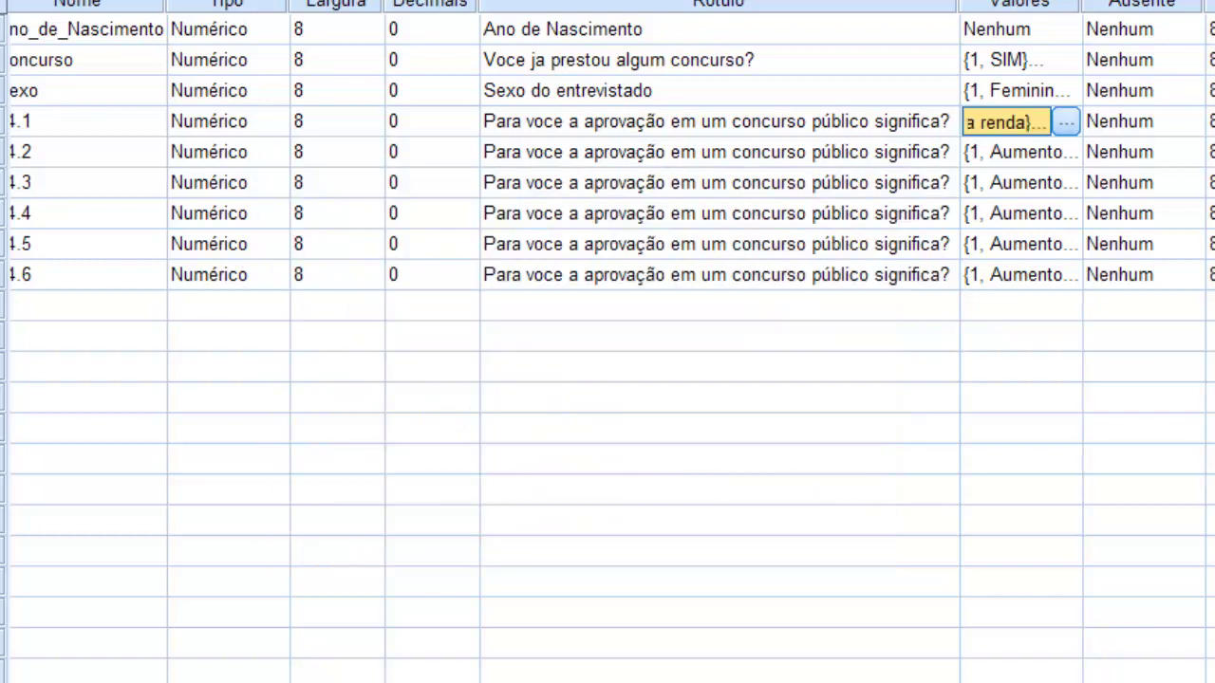
{"action": "left_click", "coordinate": [1066, 122]}
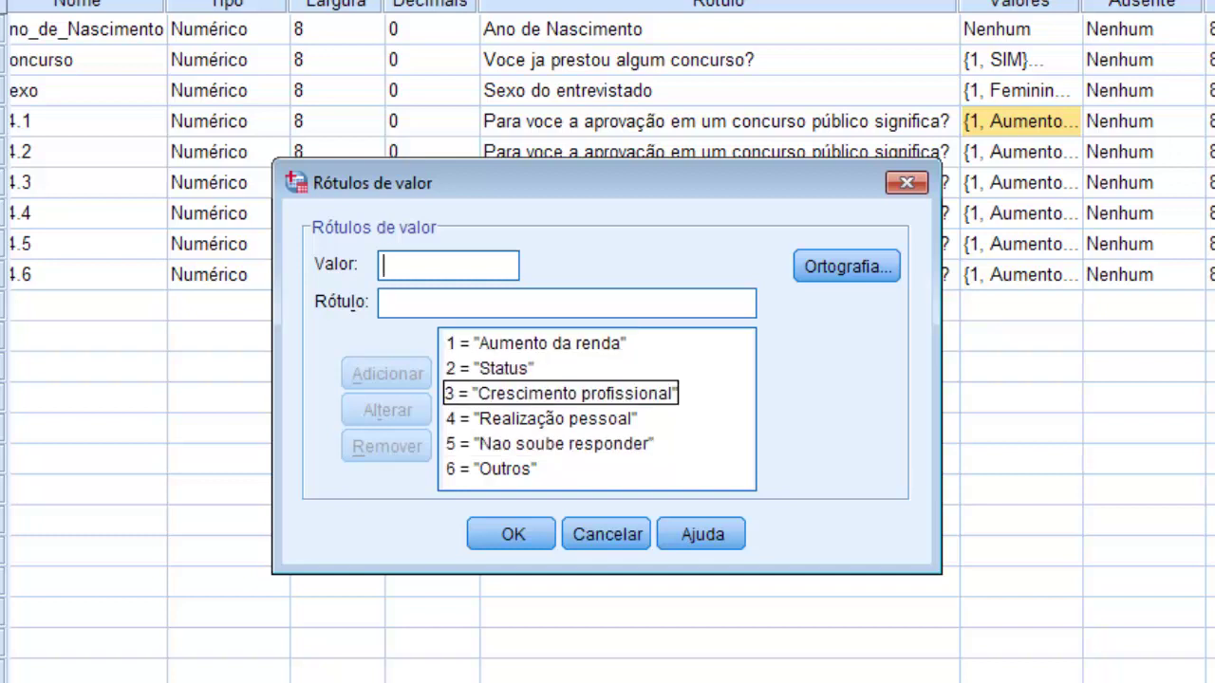
{"action": "key", "text": "Return"}
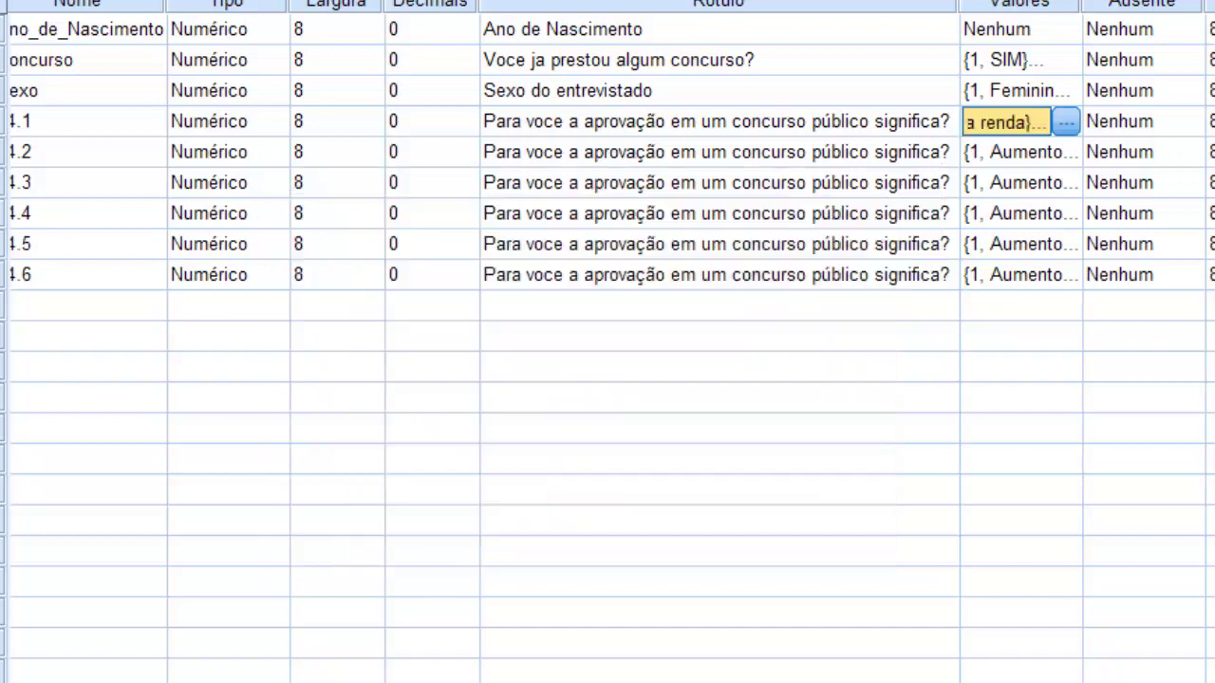
{"action": "key", "text": "ctrl+t"}
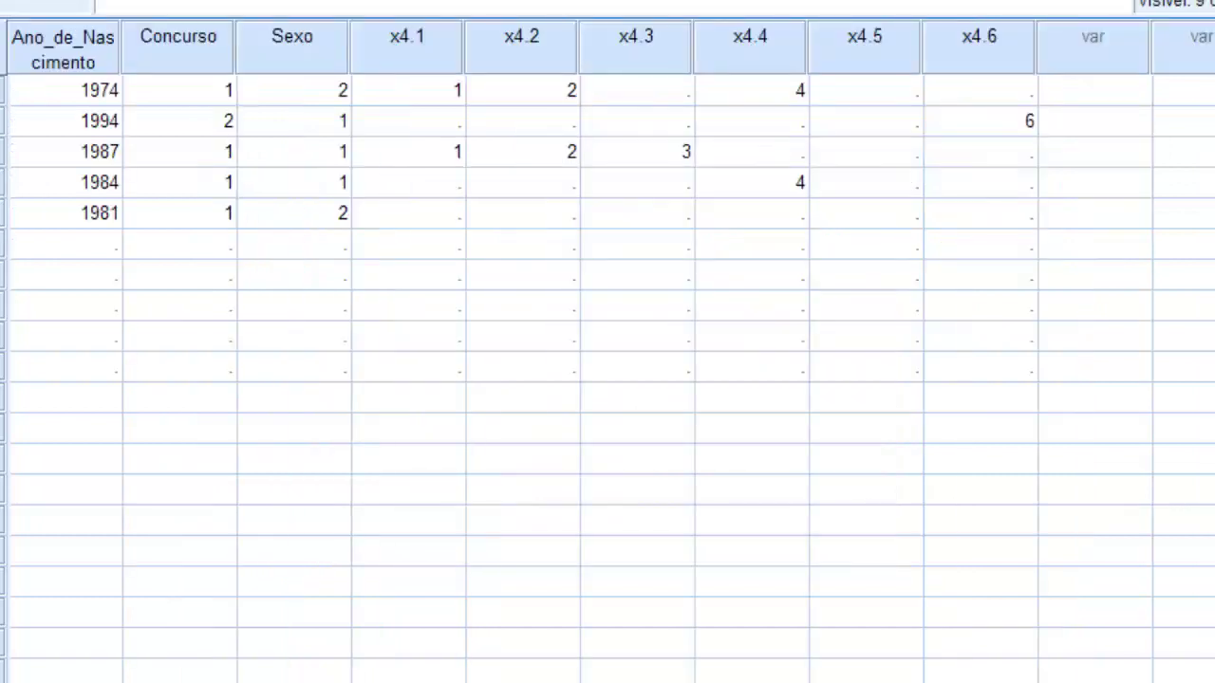
Step: Enter the fifth case's answers as 1 for x4.1, 2 for x4.2, 3 for x4.3 and 4 for x4.4
{"action": "left_click", "coordinate": [409, 213]}
{"action": "type", "text": "1"}
{"action": "key", "text": "Tab"}
{"action": "type", "text": "2"}
{"action": "key", "text": "Tab"}
{"action": "type", "text": "3"}
{"action": "key", "text": "Tab"}
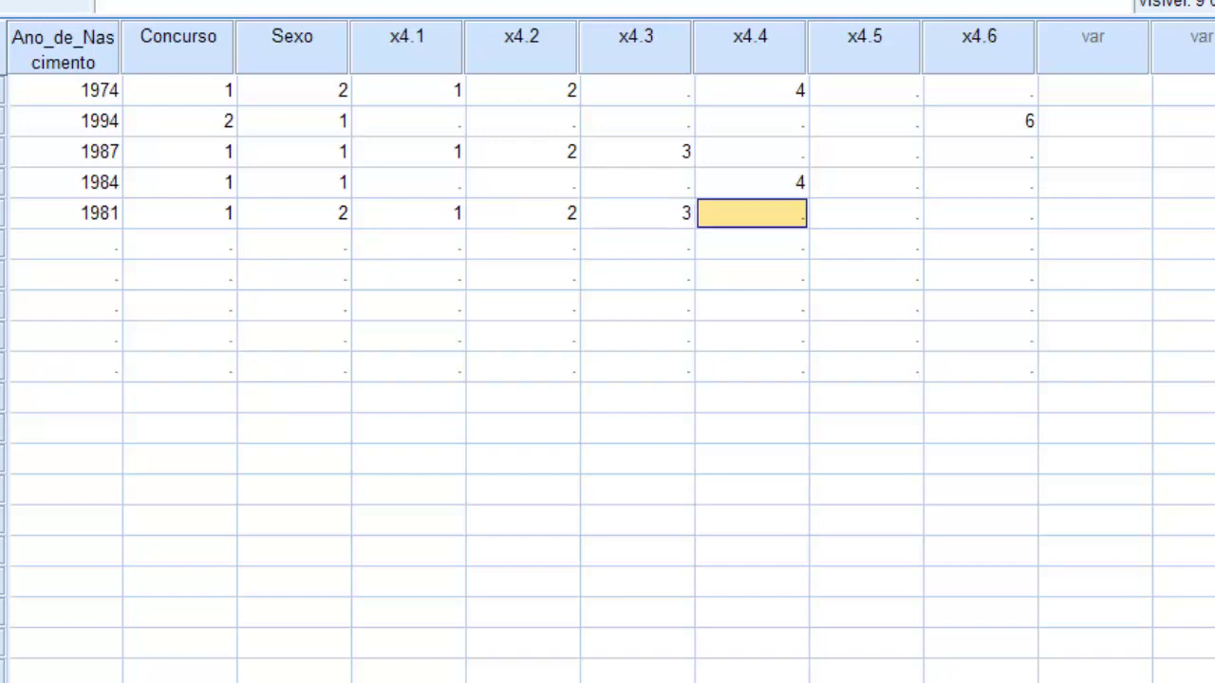
{"action": "type", "text": "4"}
{"action": "key", "text": "Tab"}
Step: Leave the fifth case's x4.5 and x4.6 answers empty and go to the sixth case's birth year cell
{"action": "key", "text": "Tab"}
{"action": "key", "text": "Tab"}
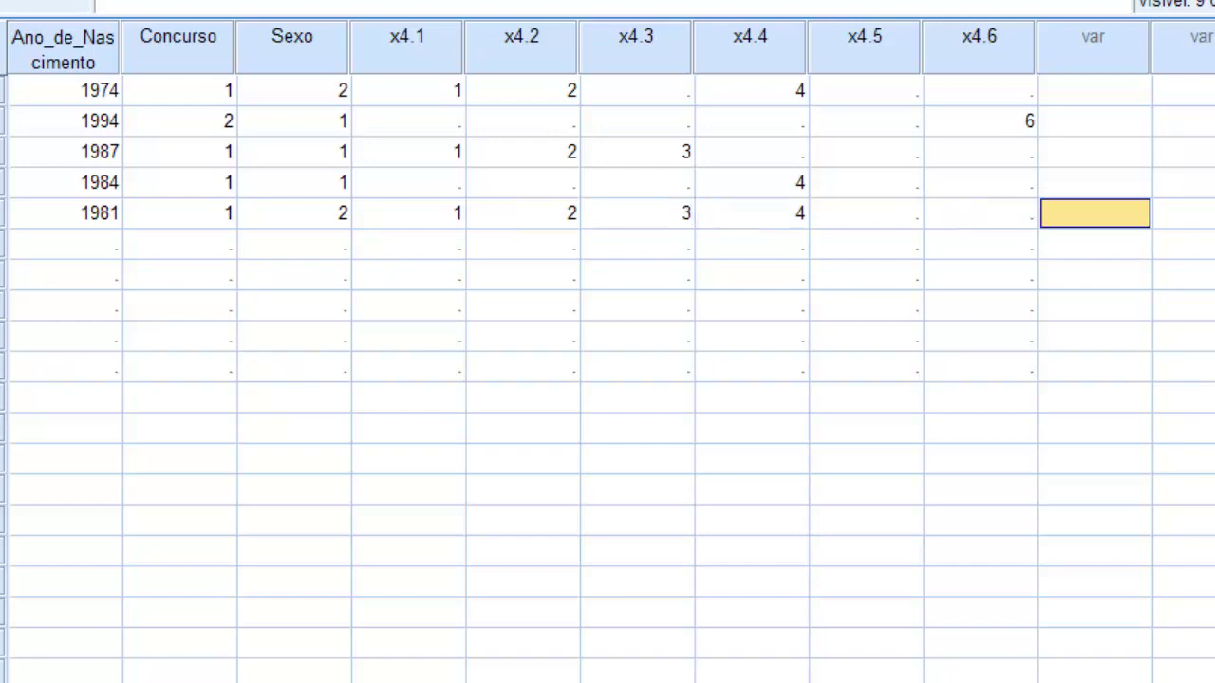
{"action": "key", "text": "Tab"}
{"action": "key", "text": "Down"}
{"action": "key", "text": "Down"}
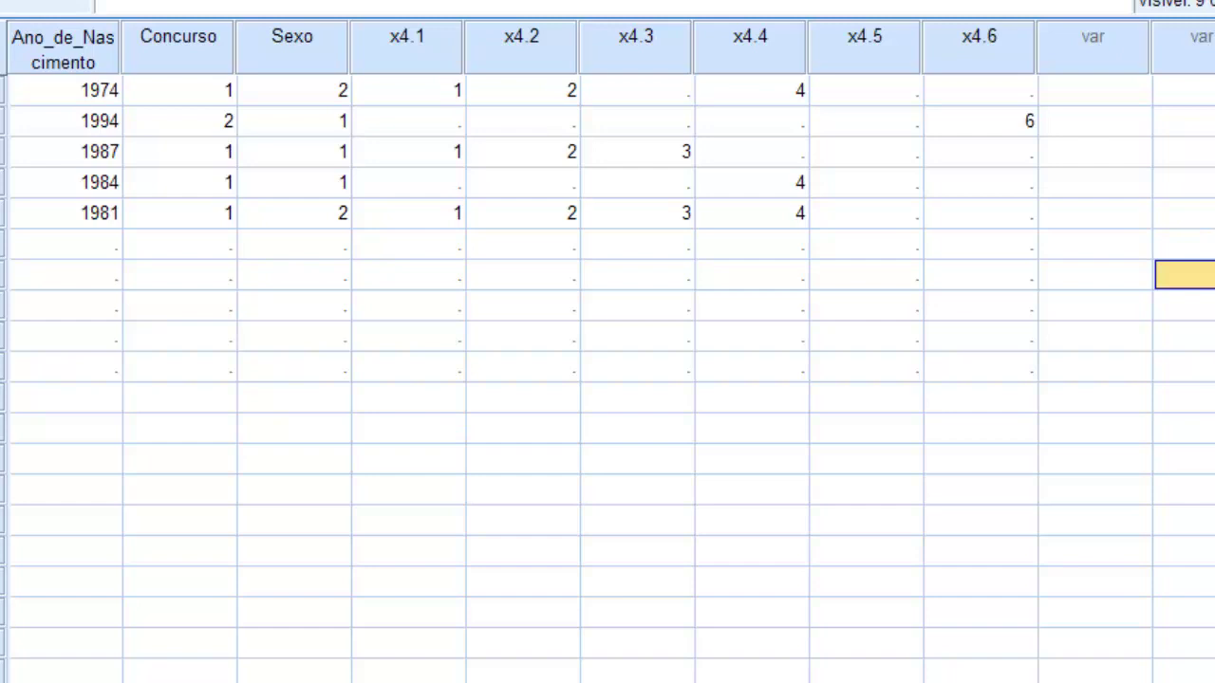
{"action": "key", "text": "Left"}
{"action": "key", "text": "Left"}
{"action": "key", "text": "Left"}
{"action": "key", "text": "Up"}
{"action": "key", "text": "Left"}
{"action": "key", "text": "Left"}
{"action": "key", "text": "Left"}
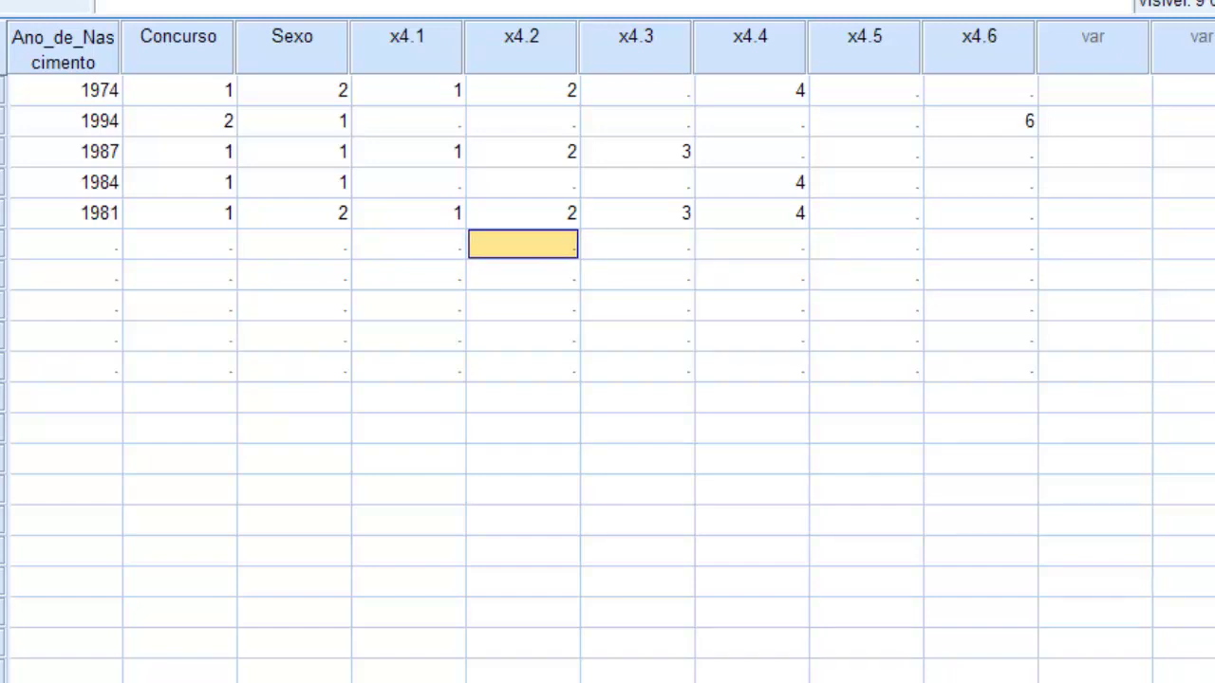
{"action": "key", "text": "Left"}
{"action": "key", "text": "Left"}
{"action": "key", "text": "Left"}
{"action": "key", "text": "Left"}
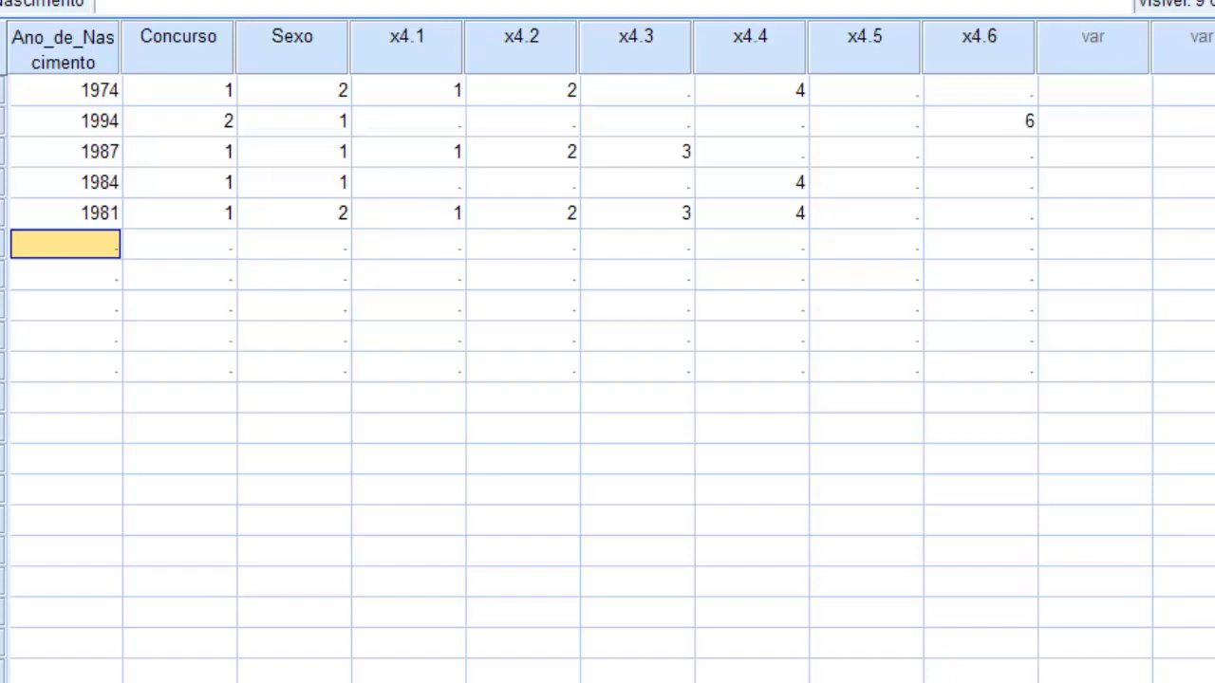
Step: Review the entered birth years of the first cases and the coded answers of the third and fourth cases
{"action": "left_click", "coordinate": [65, 90]}
{"action": "left_click", "coordinate": [65, 120]}
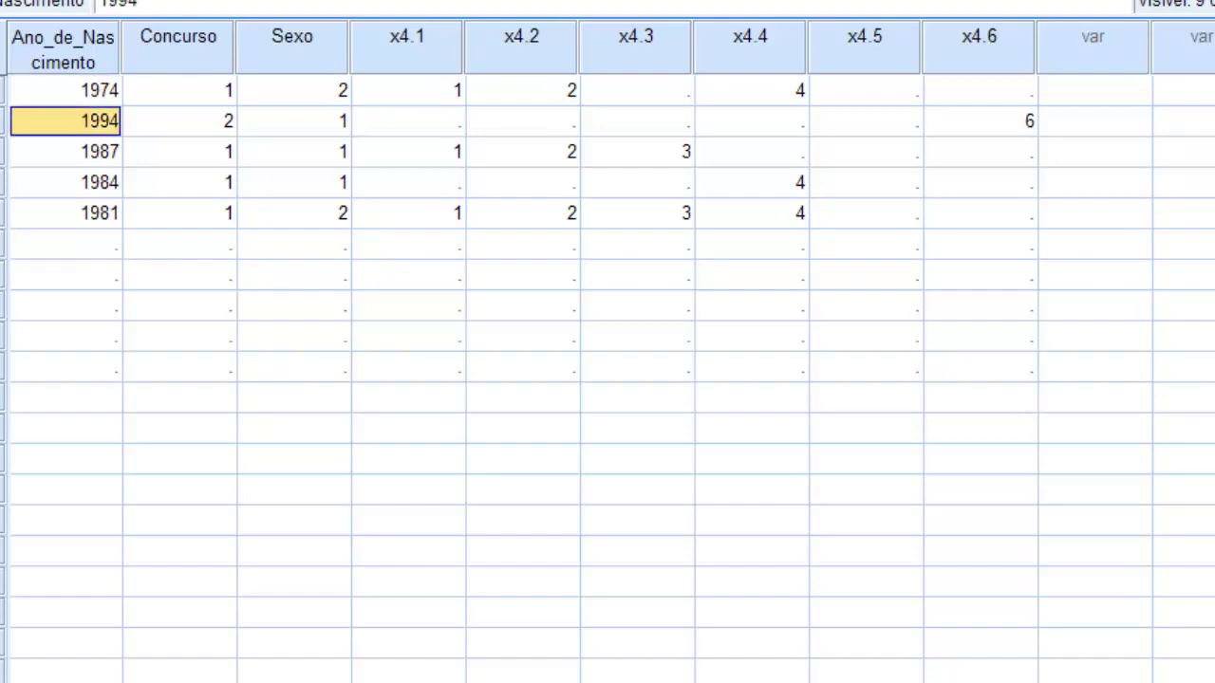
{"action": "left_click", "coordinate": [65, 152]}
{"action": "left_click", "coordinate": [178, 182]}
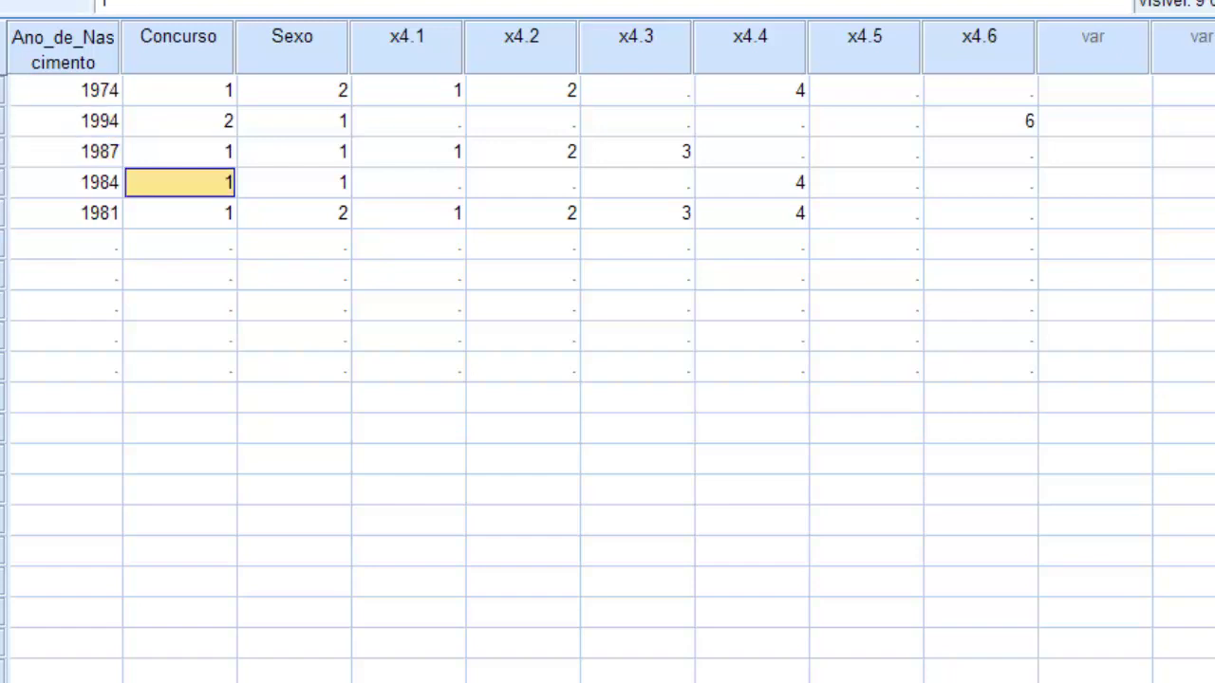
{"action": "left_click", "coordinate": [293, 182]}
{"action": "left_click", "coordinate": [408, 182]}
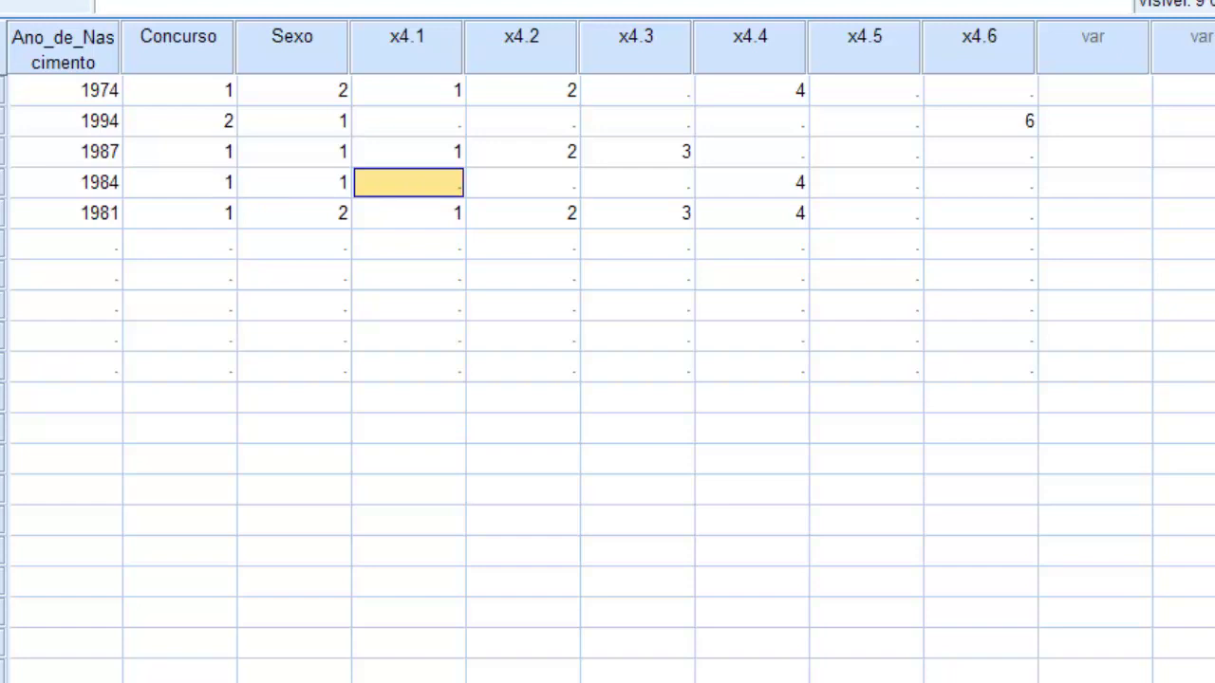
{"action": "left_click", "coordinate": [522, 151]}
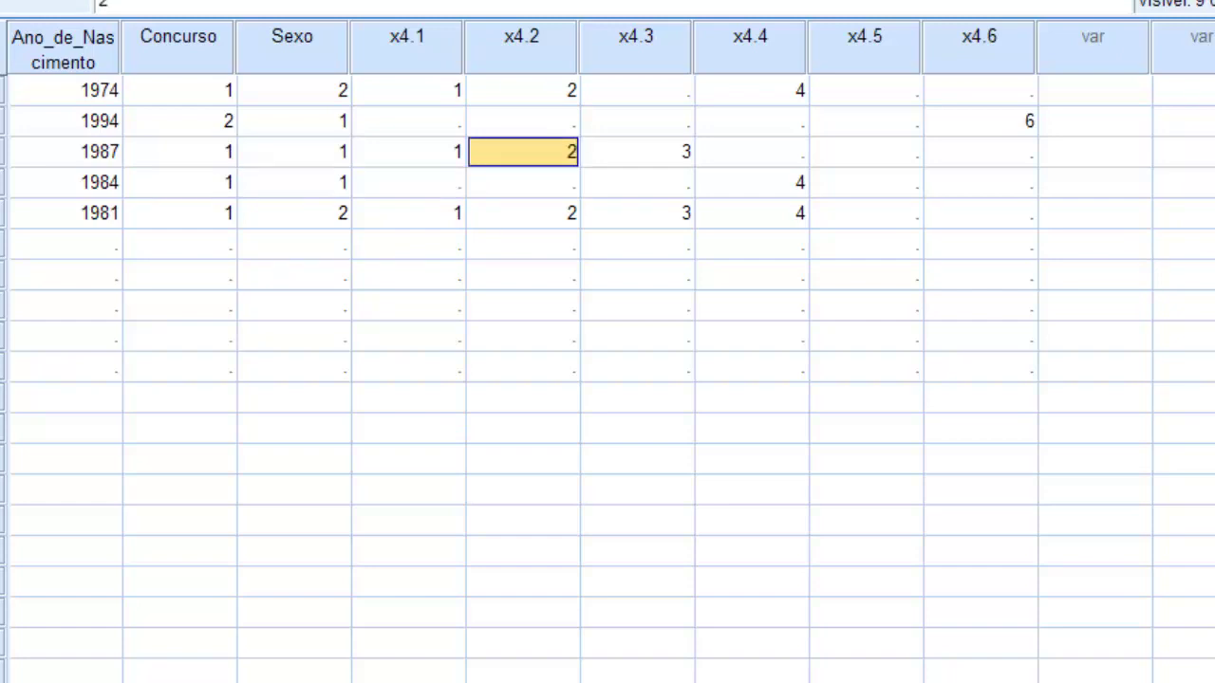
{"action": "left_click", "coordinate": [522, 182]}
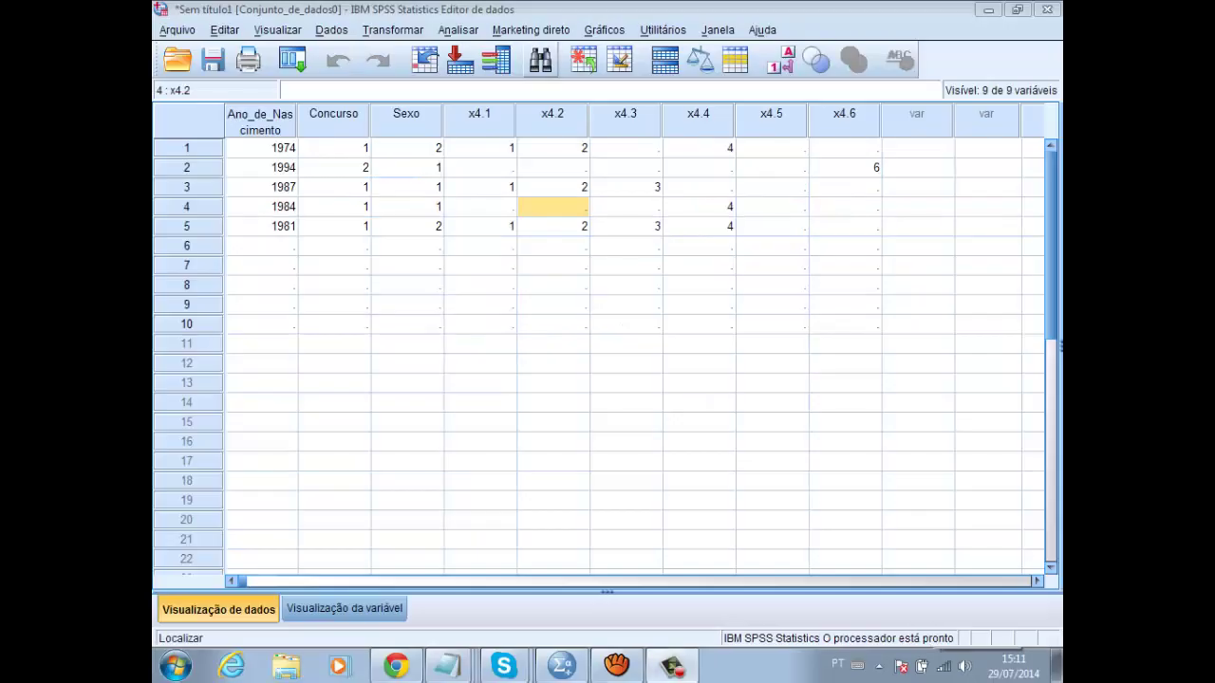
Step: Start a Frequencies analysis and remove all nine previously chosen variables from its analysis list
{"action": "left_click", "coordinate": [458, 30]}
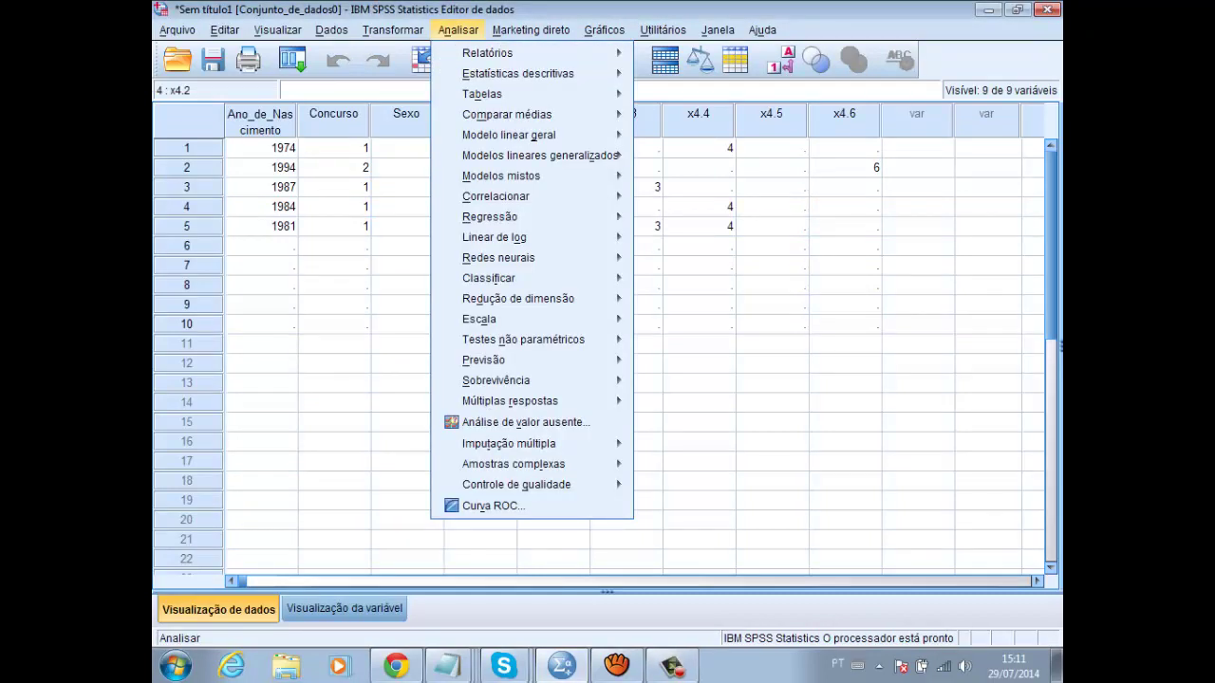
{"action": "mouse_move", "coordinate": [518, 73]}
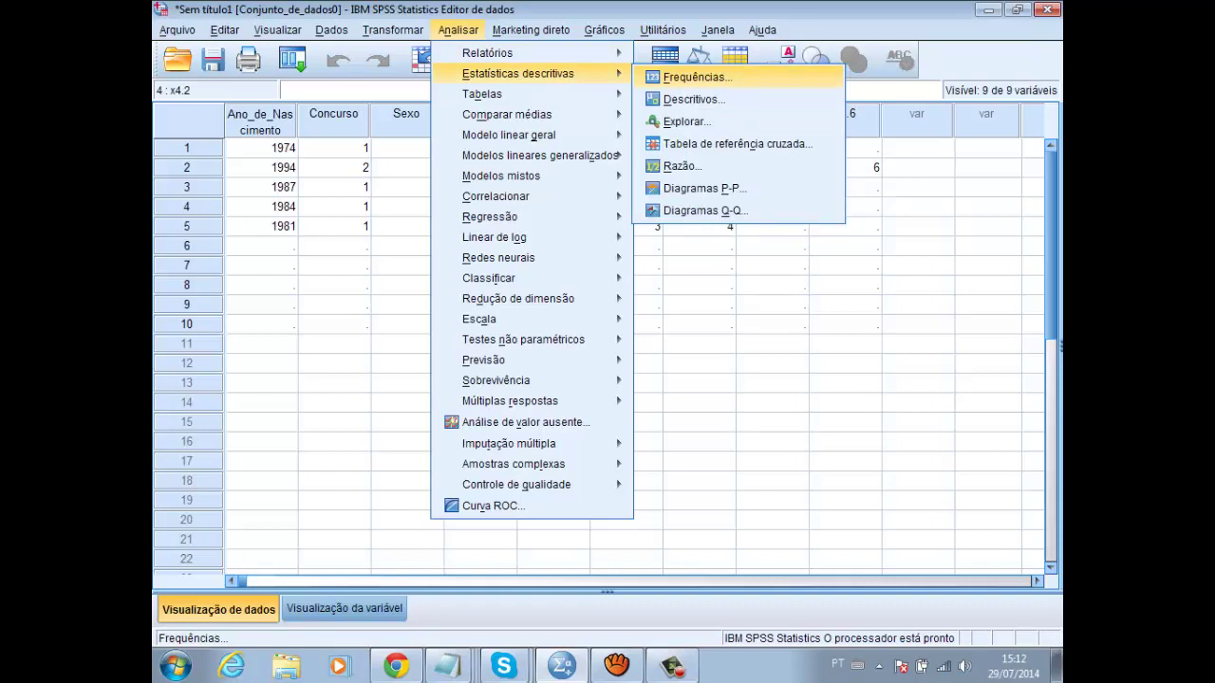
{"action": "key", "text": "Return"}
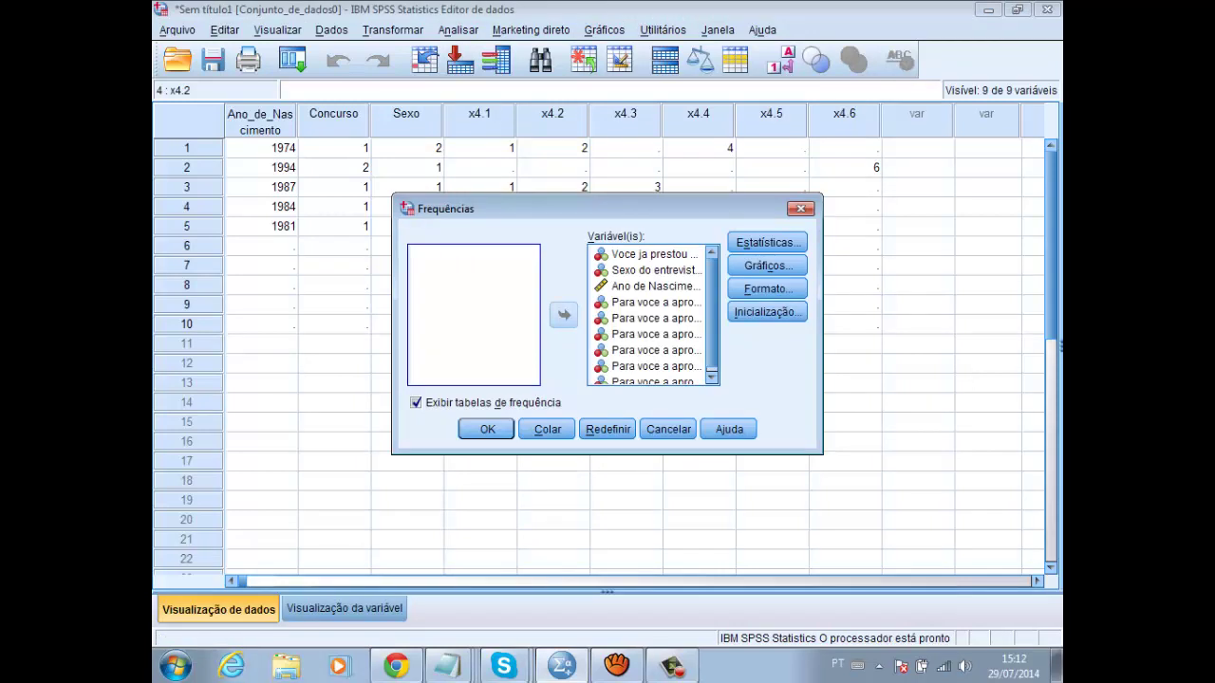
{"action": "left_click", "coordinate": [649, 253]}
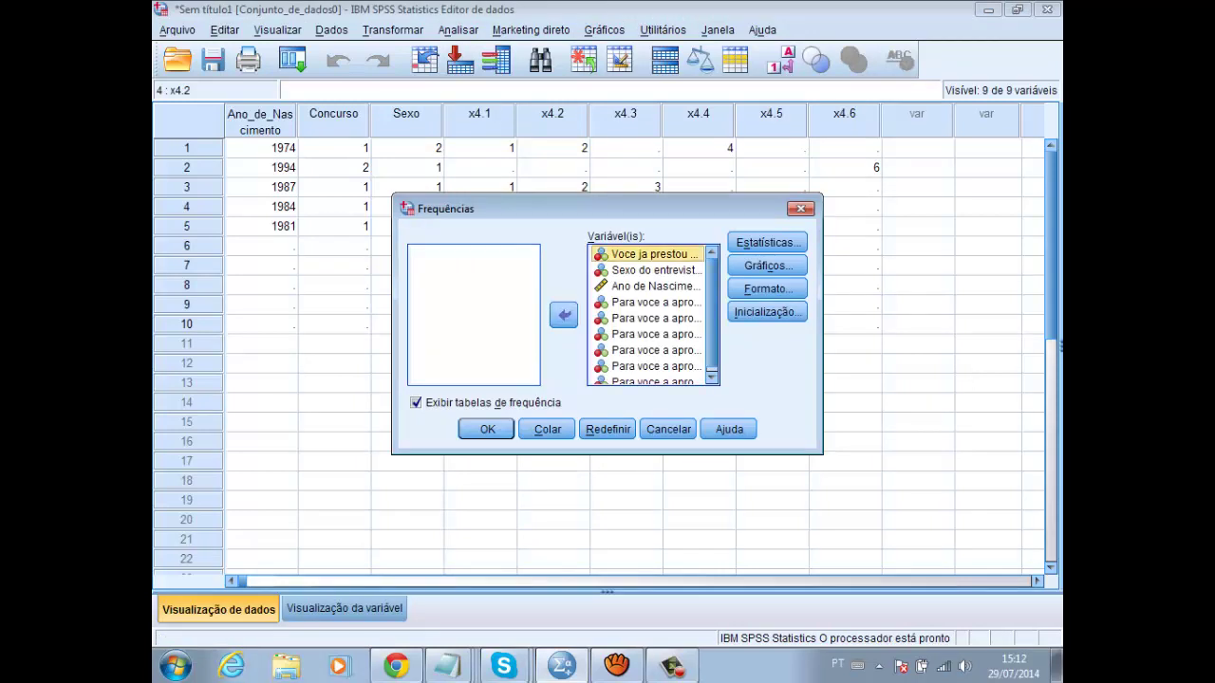
{"action": "key", "text": "shift+Down"}
{"action": "key", "text": "shift+Down"}
{"action": "key", "text": "shift+Down"}
{"action": "key", "text": "shift+Down"}
{"action": "key", "text": "shift+Down"}
{"action": "key", "text": "shift+Down"}
{"action": "key", "text": "shift+Down"}
{"action": "key", "text": "shift+Down"}
{"action": "key", "text": "shift+Down"}
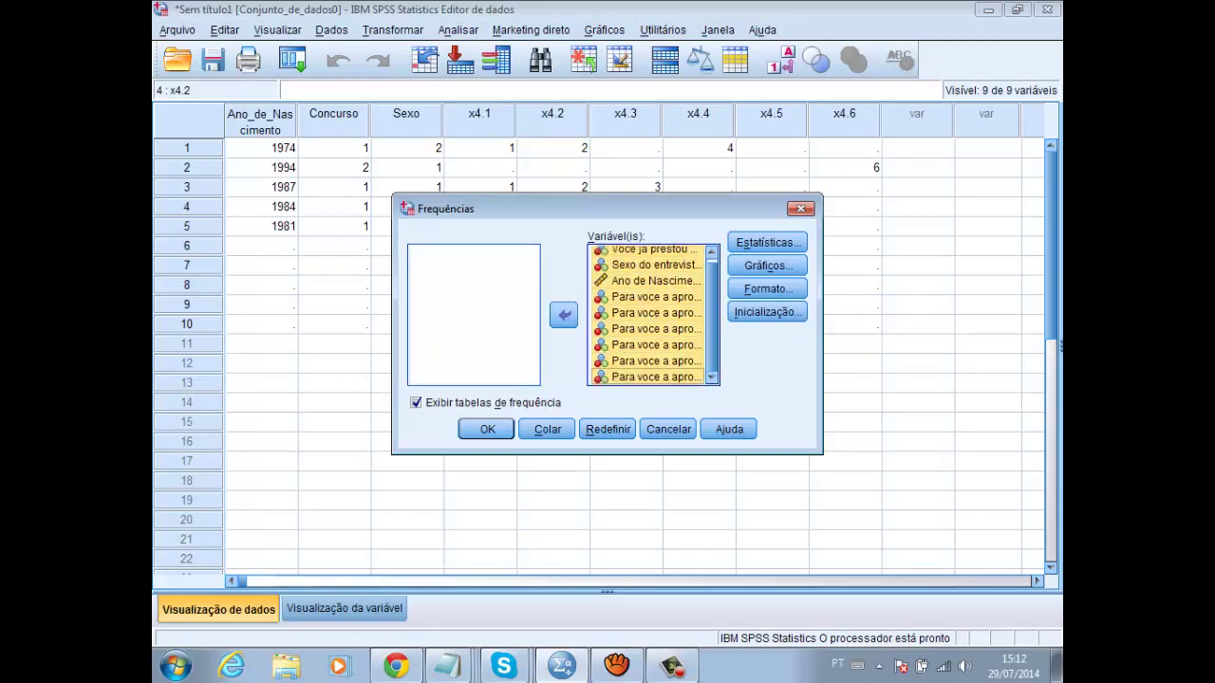
{"action": "left_click", "coordinate": [562, 314]}
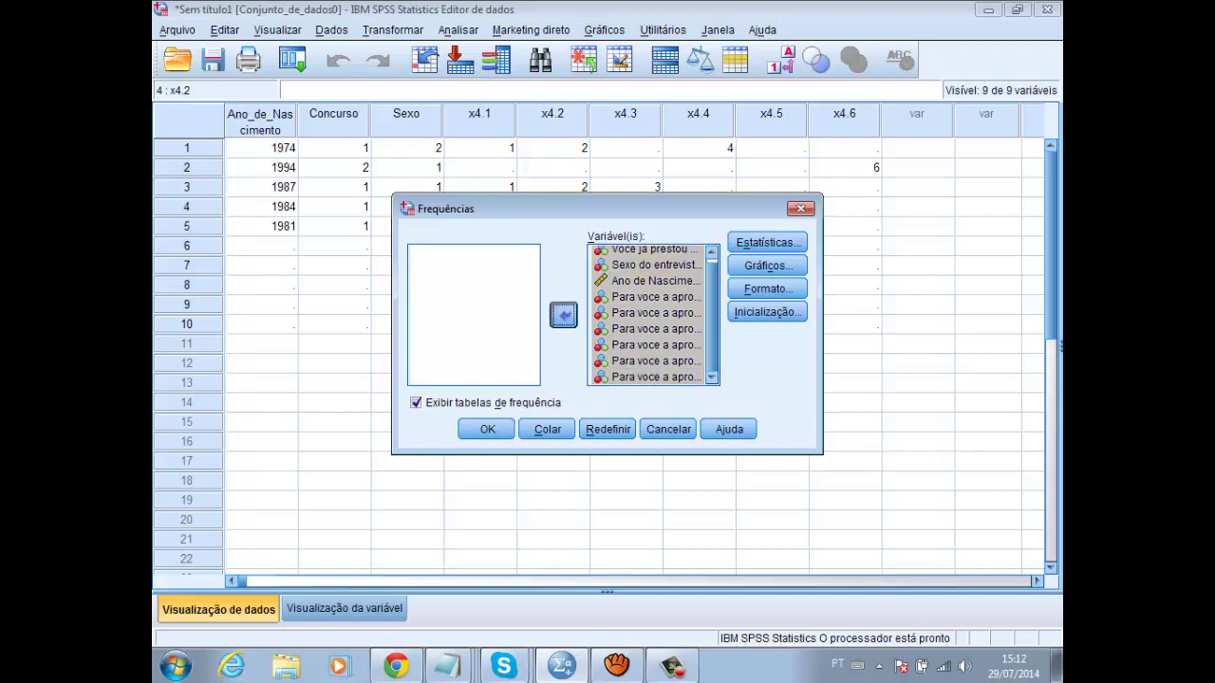
Step: Add Ano de Nascimento to the frequency analysis and set the multiple-variable format to Comparar variáveis
{"action": "left_click", "coordinate": [468, 253]}
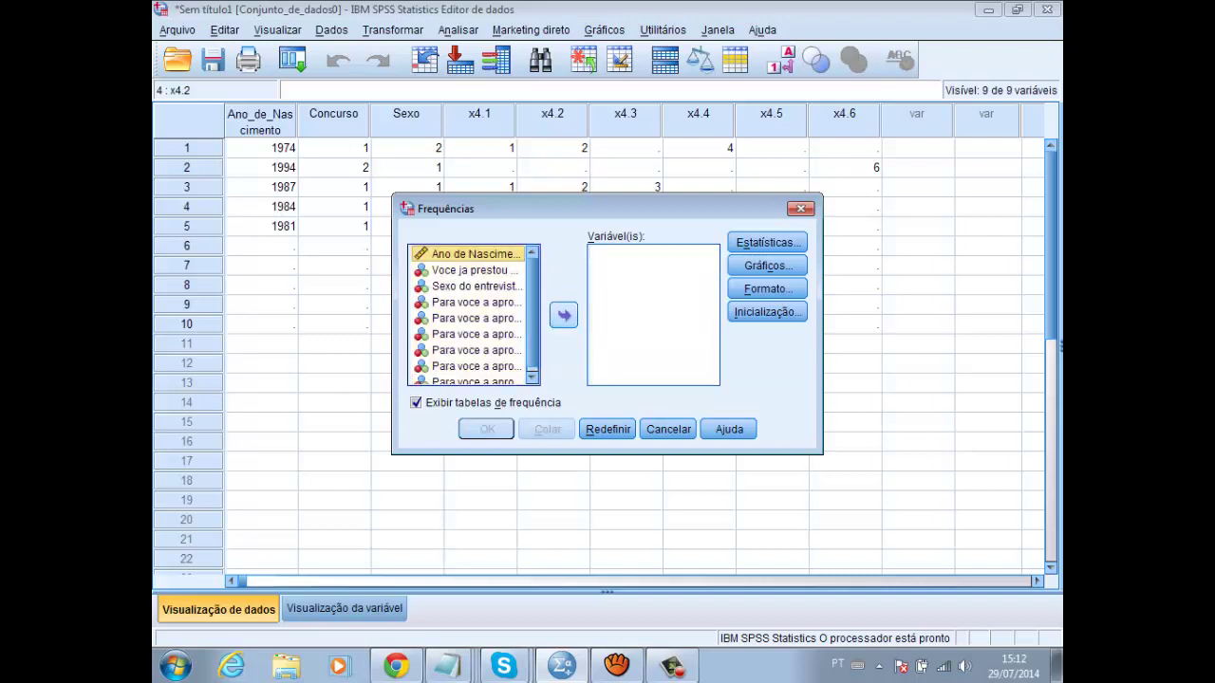
{"action": "left_click", "coordinate": [562, 314]}
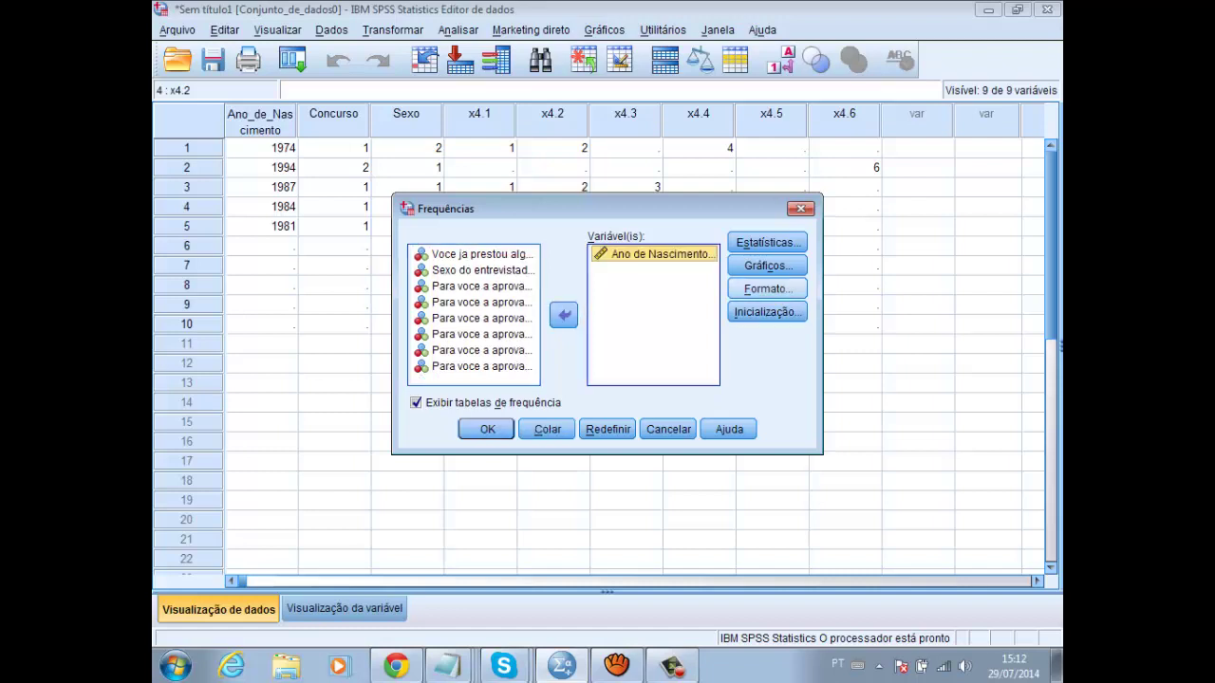
{"action": "left_click", "coordinate": [767, 288]}
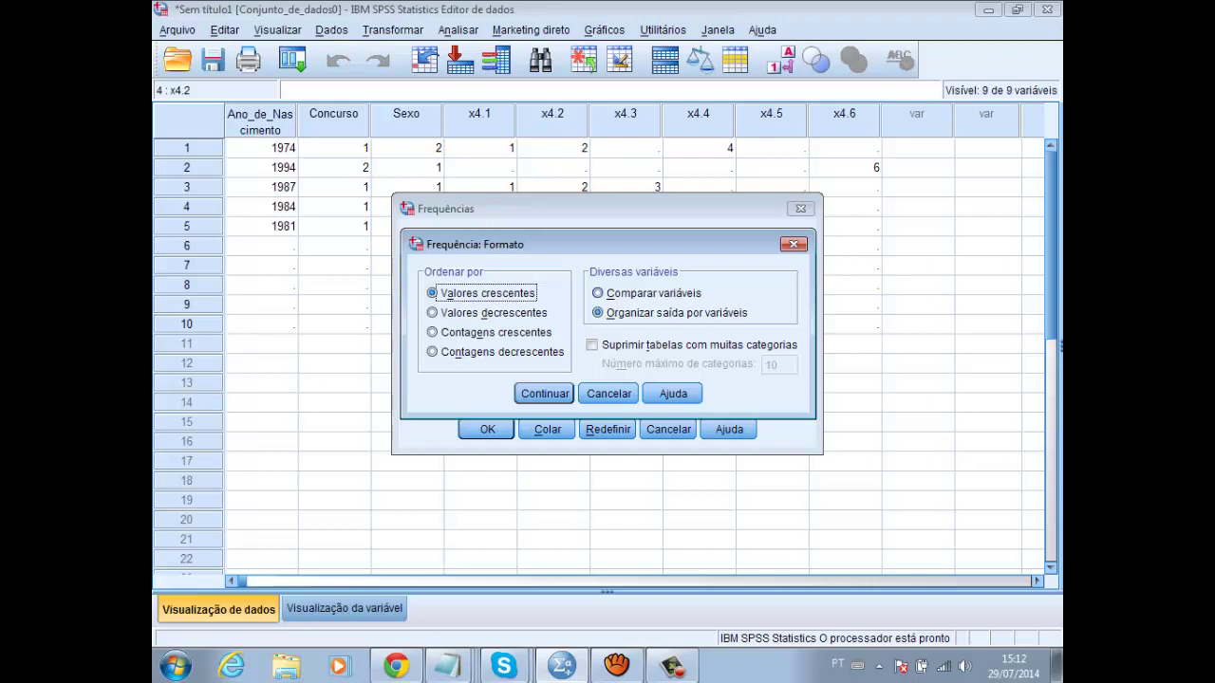
{"action": "left_click", "coordinate": [598, 293]}
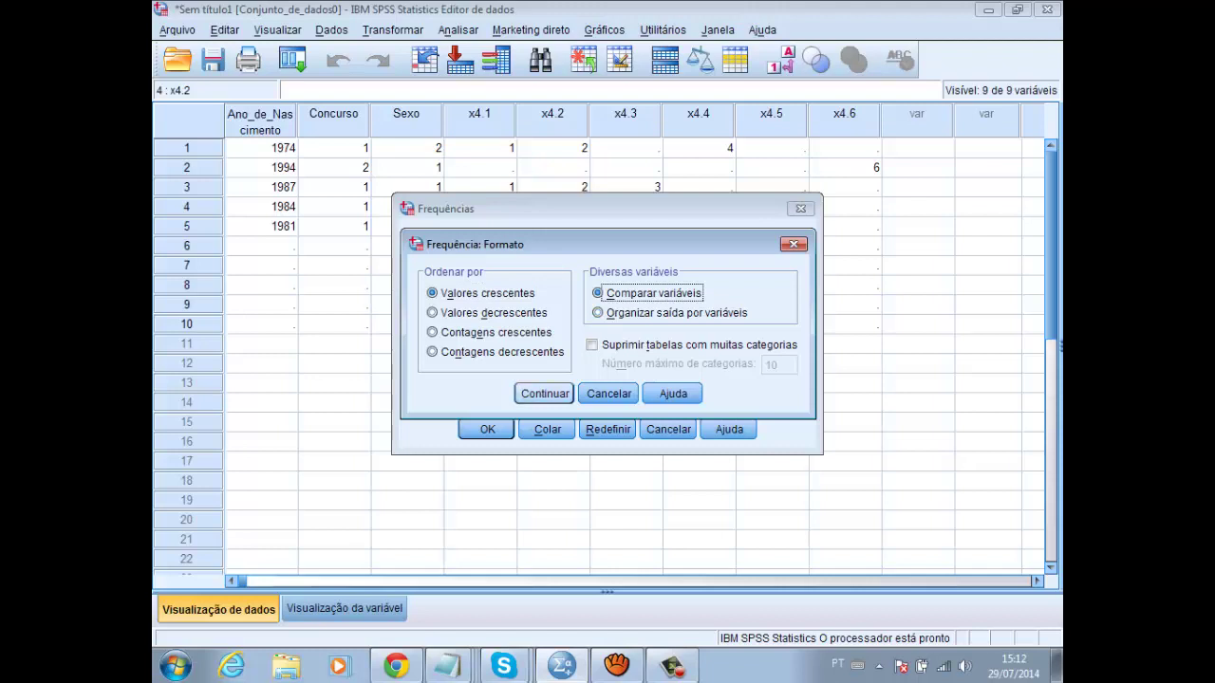
{"action": "left_click", "coordinate": [544, 393]}
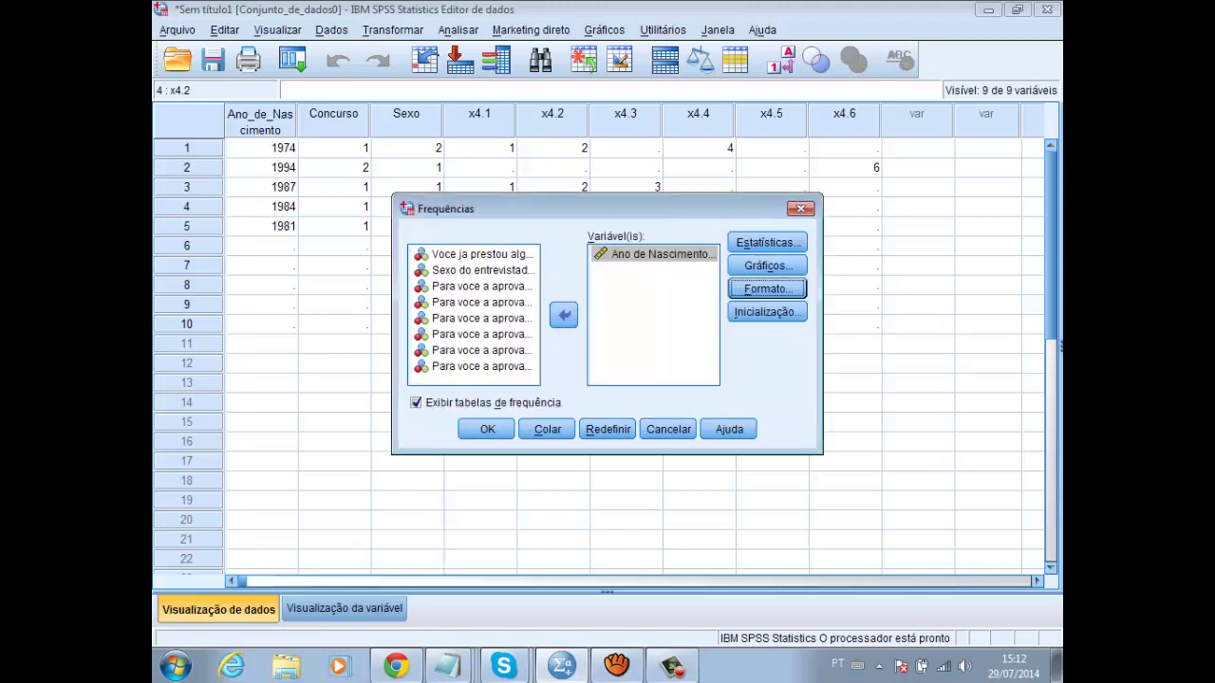
Step: Add the Voce ja prestou algum concurso? variable to the analysis and set the format to Organizar saída por variáveis
{"action": "left_click", "coordinate": [482, 253]}
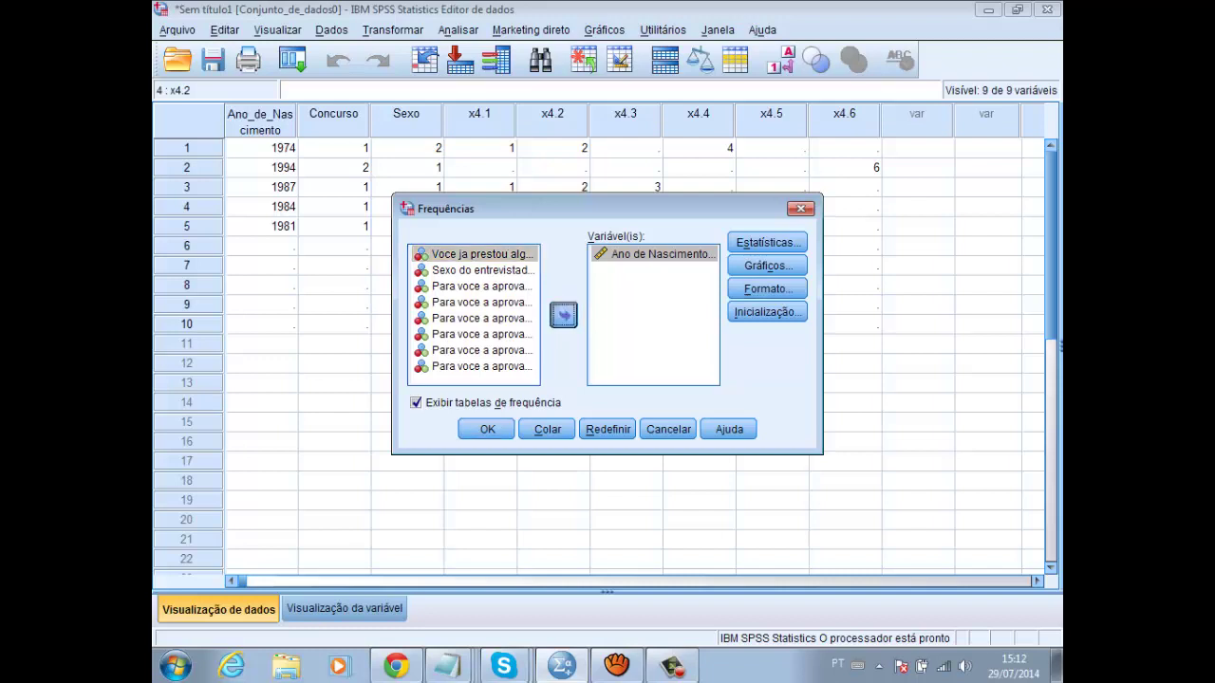
{"action": "left_click", "coordinate": [563, 314]}
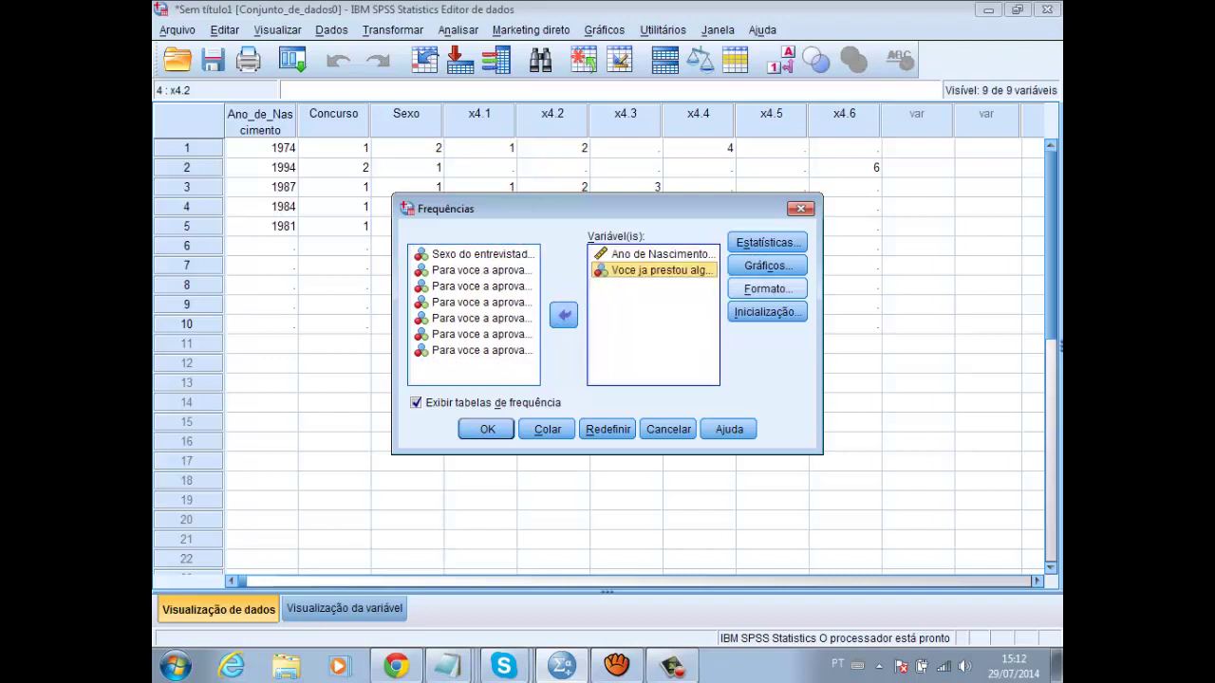
{"action": "left_click", "coordinate": [767, 288]}
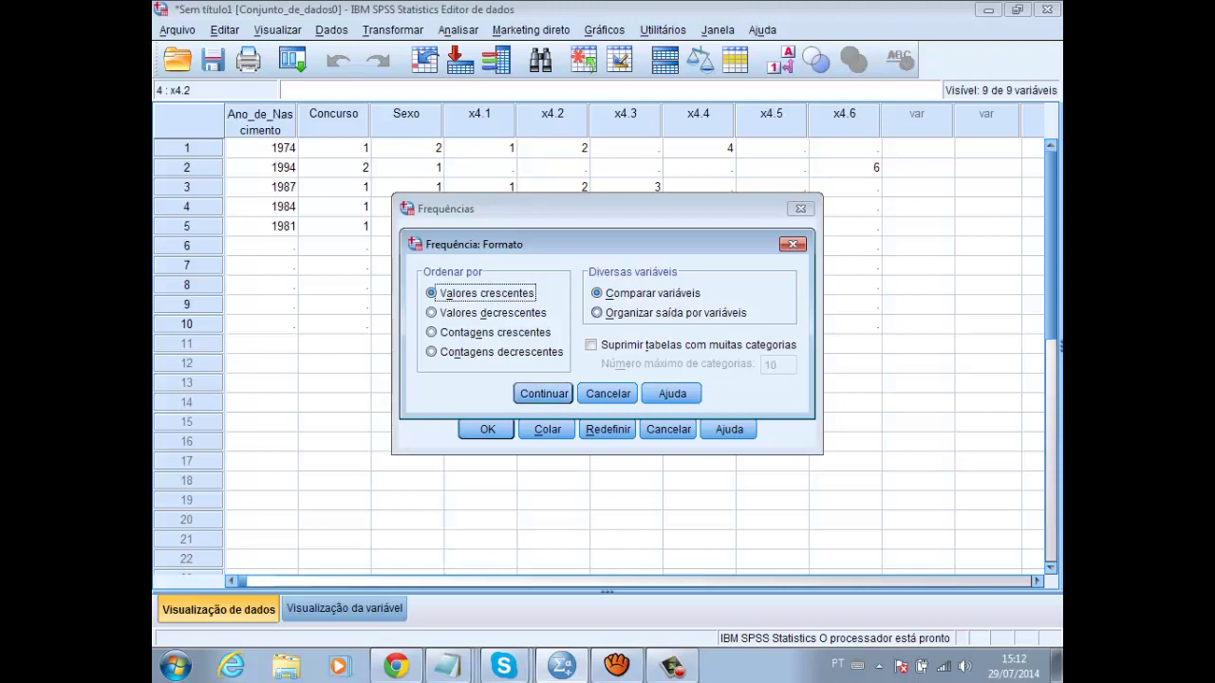
{"action": "left_click", "coordinate": [597, 312]}
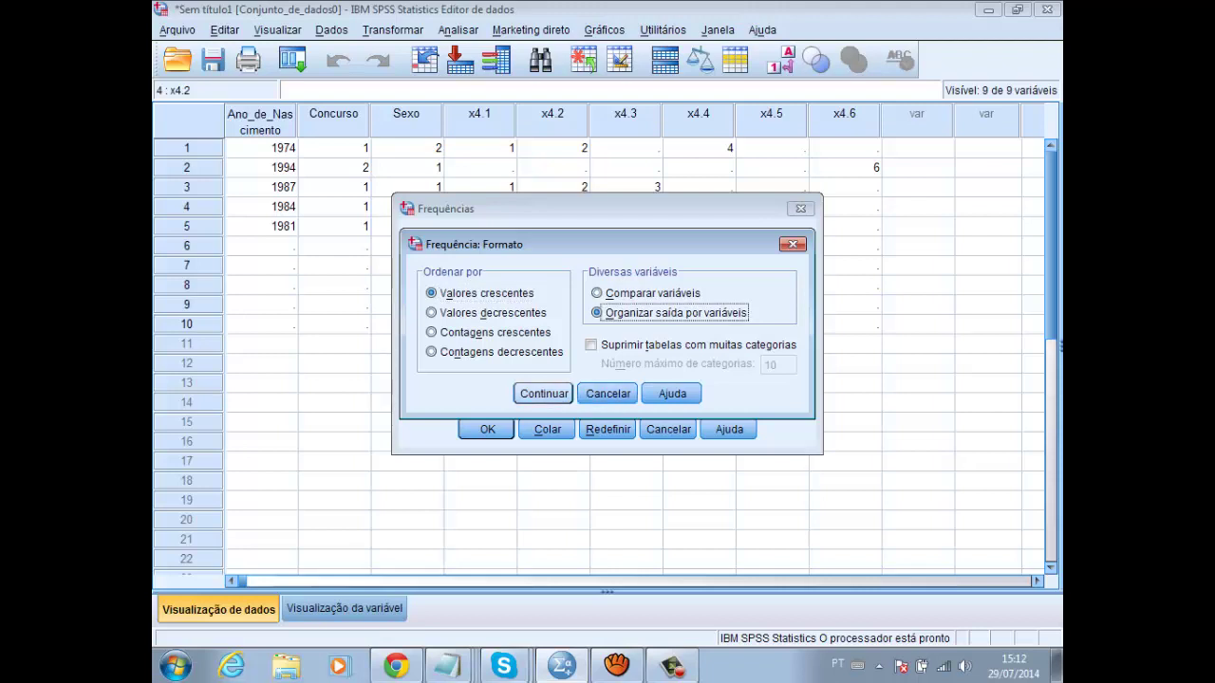
{"action": "key", "text": "Return"}
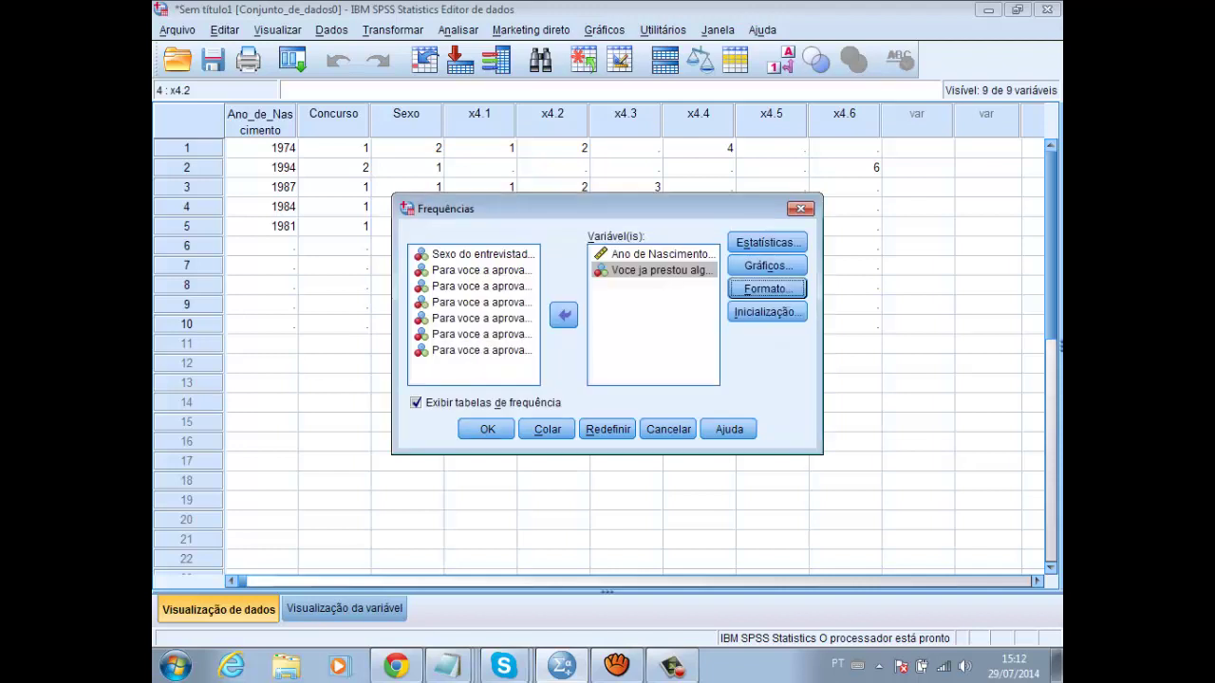
Step: Add Sexo do entrevistado to the frequency analysis and accept the format options as set
{"action": "left_click", "coordinate": [482, 254]}
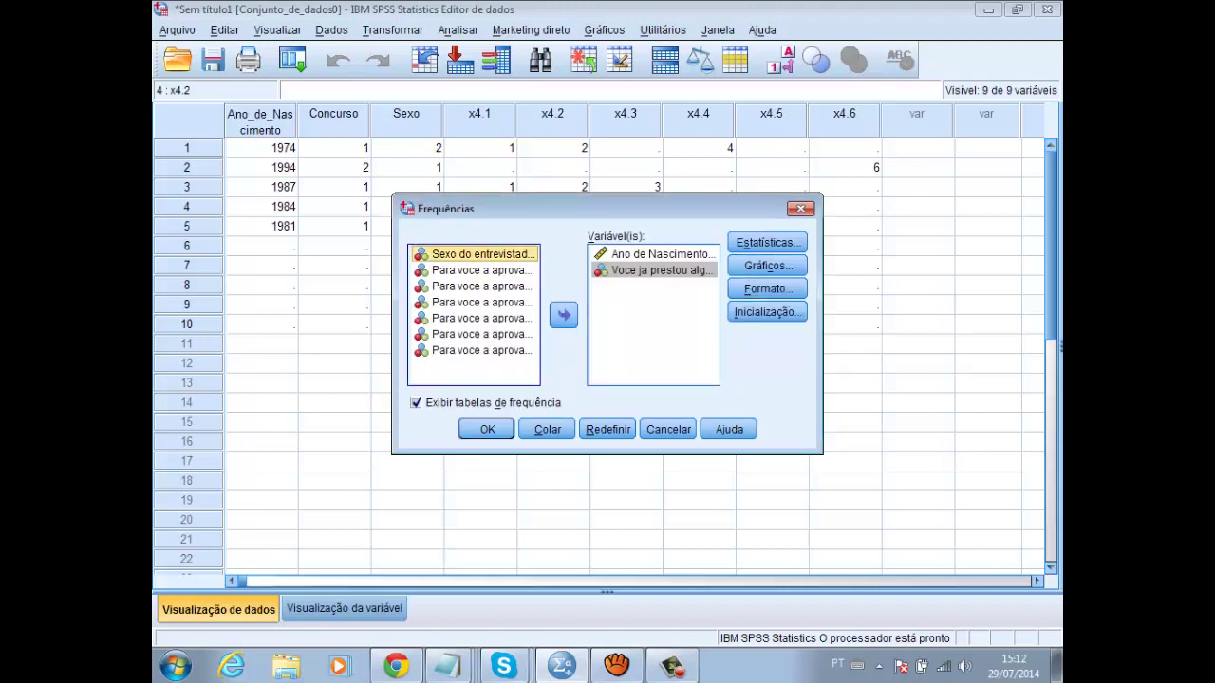
{"action": "left_click", "coordinate": [564, 315]}
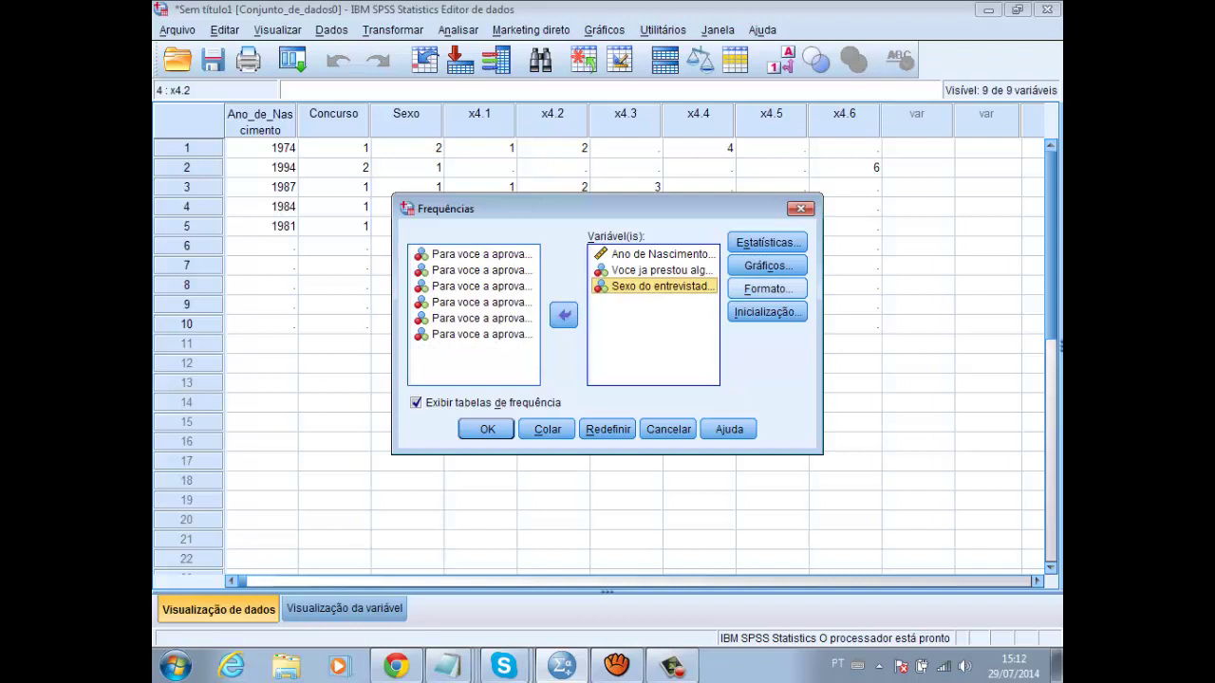
{"action": "left_click", "coordinate": [767, 289]}
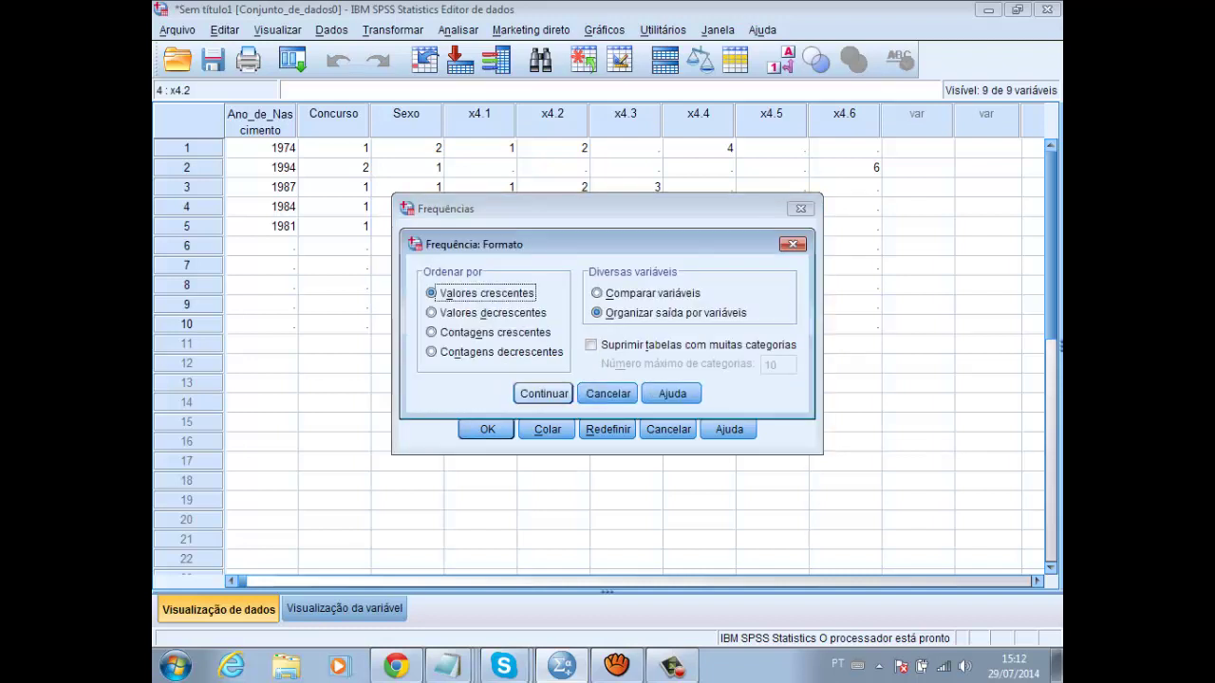
{"action": "key", "text": "Return"}
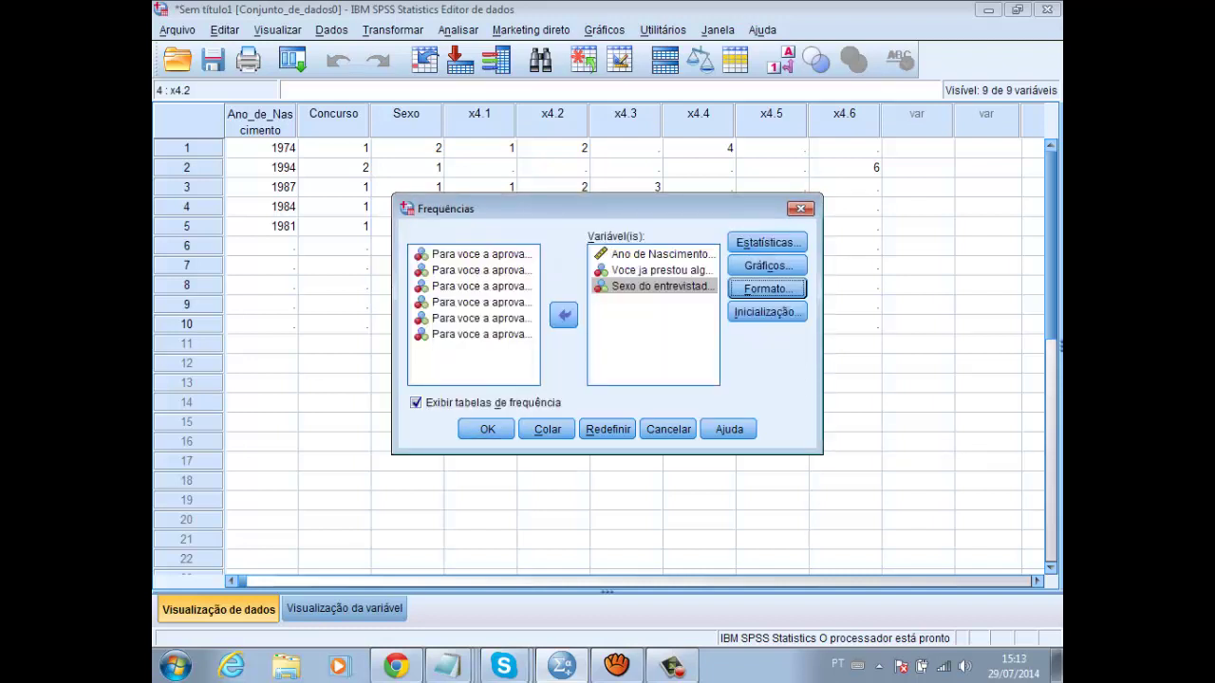
Step: Add the six remaining "Para voce a aprovação" variables, accept the format options, and run the frequency analysis
{"action": "left_click", "coordinate": [482, 254]}
{"action": "key", "text": "shift+Down"}
{"action": "key", "text": "shift+Down"}
{"action": "key", "text": "shift+Down"}
{"action": "key", "text": "shift+Down"}
{"action": "key", "text": "shift+Down"}
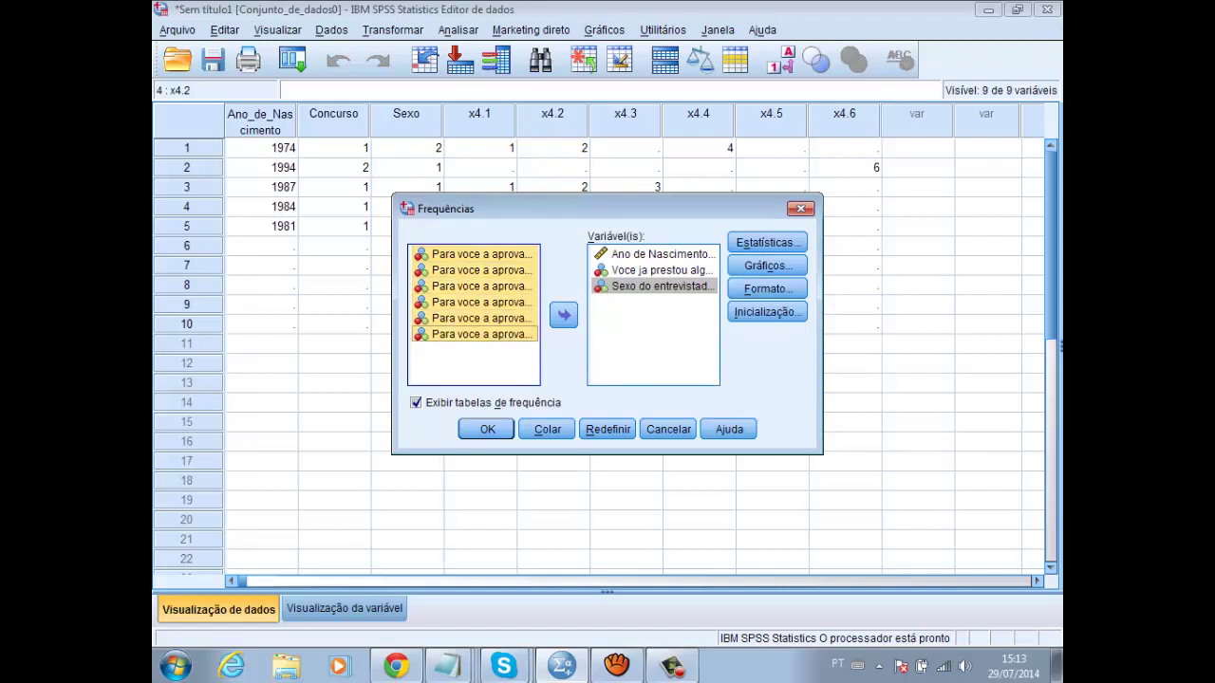
{"action": "left_click", "coordinate": [563, 315]}
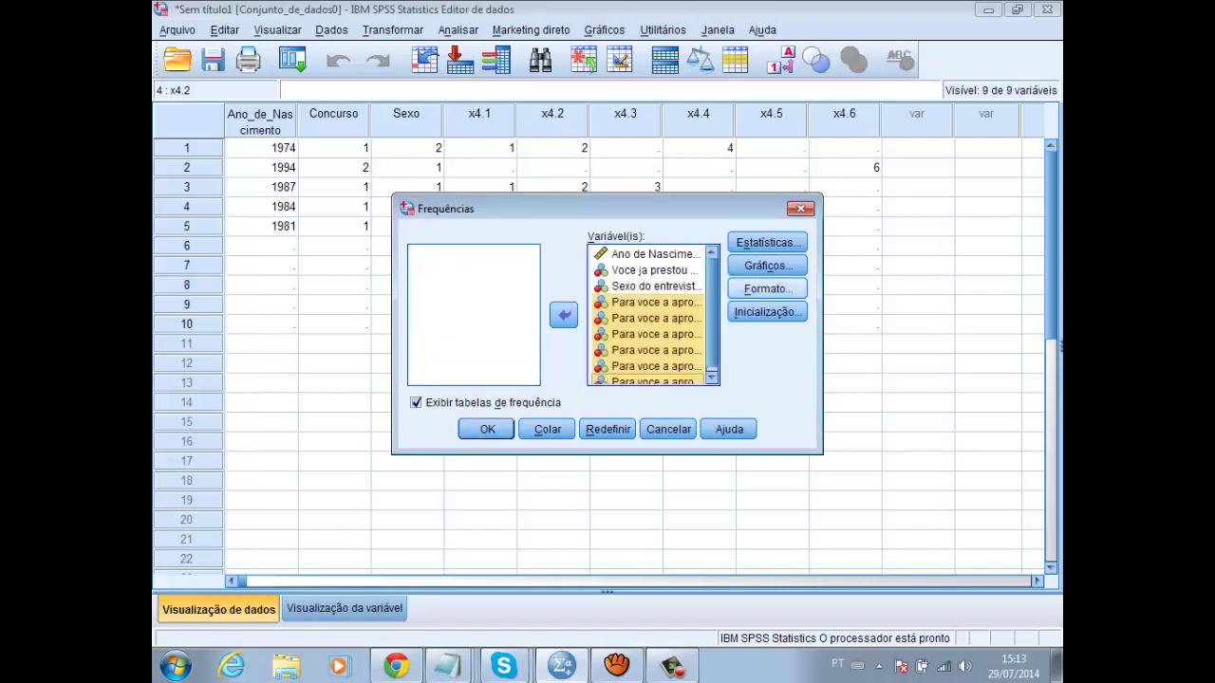
{"action": "key", "text": "alt+f"}
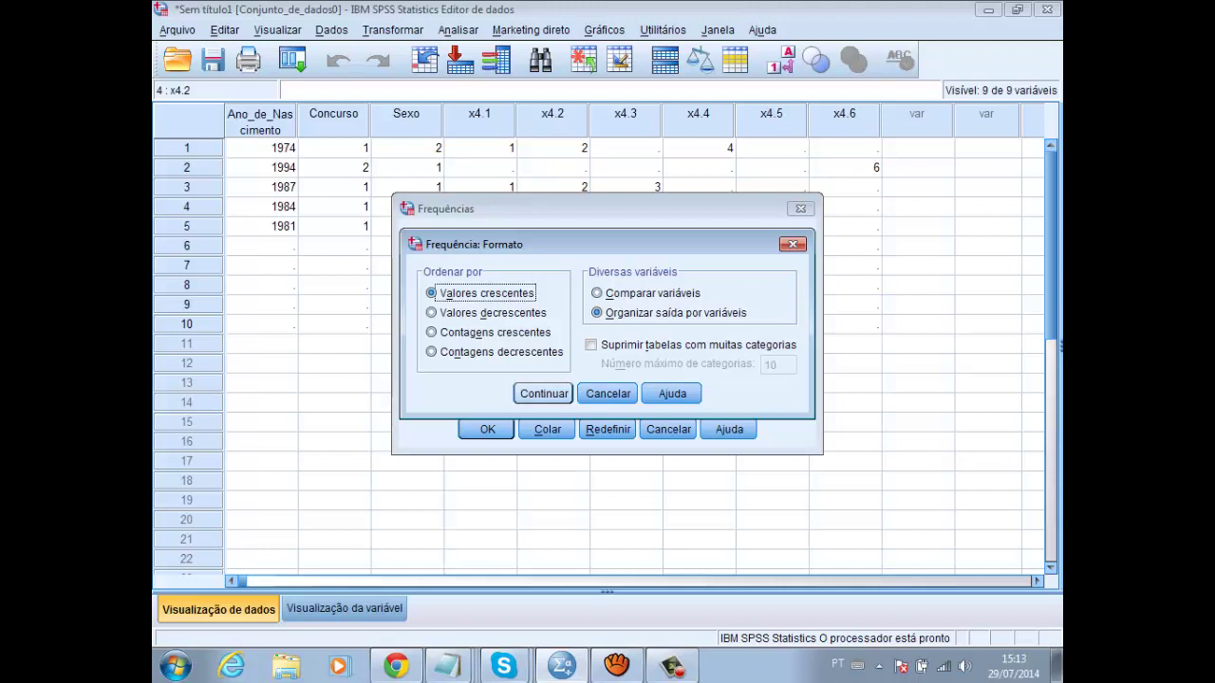
{"action": "key", "text": "Return"}
{"action": "key", "text": "Return"}
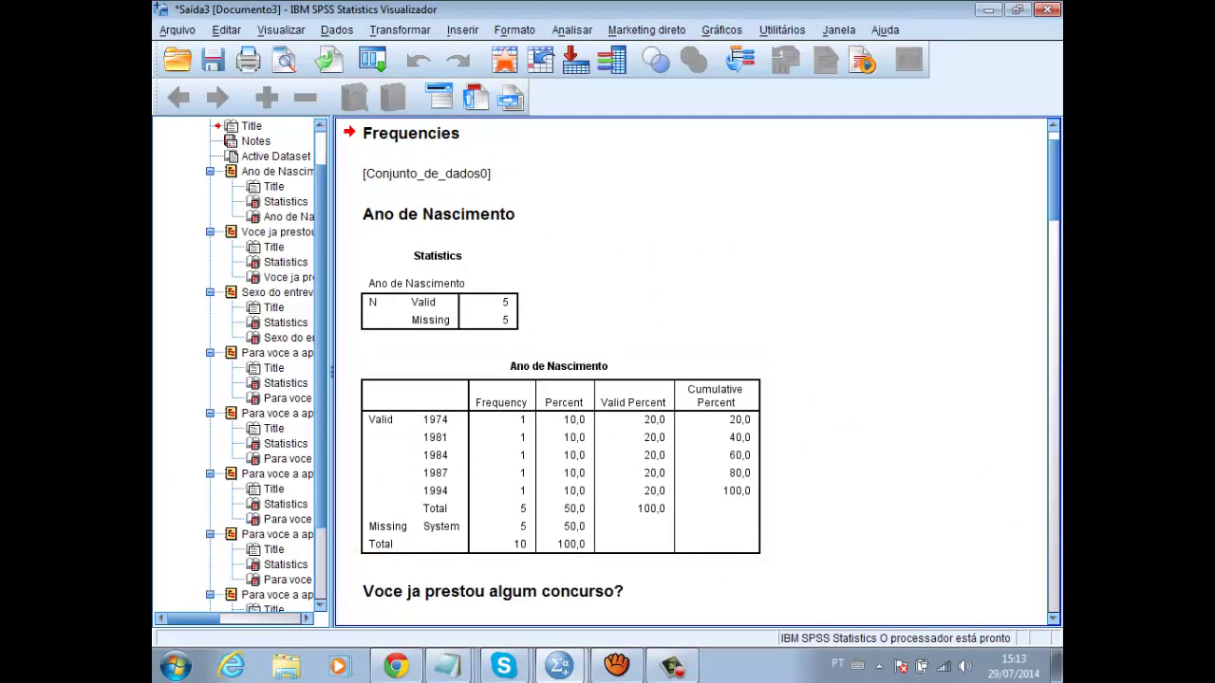
Step: Examine the output's frequency table for Ano de Nascimento and continue to the results for Voce ja prestou algum concurso?
{"action": "scroll", "coordinate": [692, 371], "scroll_direction": "up", "scroll_amount": 1}
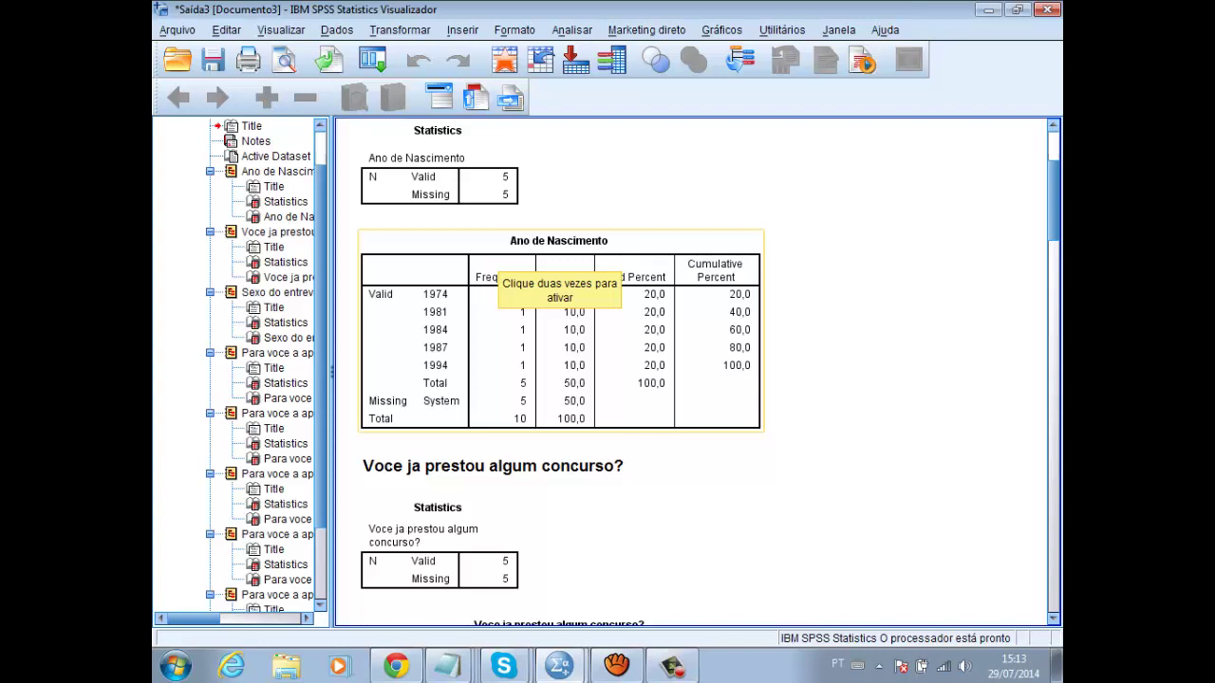
{"action": "left_click", "coordinate": [499, 253]}
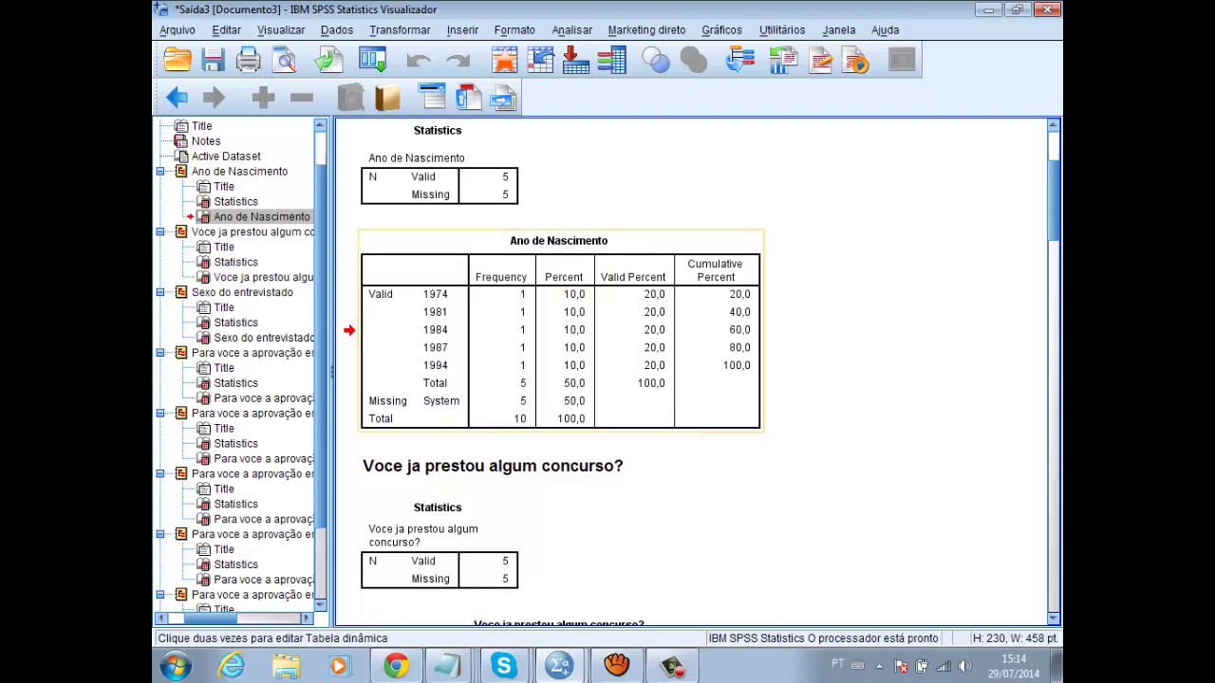
{"action": "left_click", "coordinate": [524, 297]}
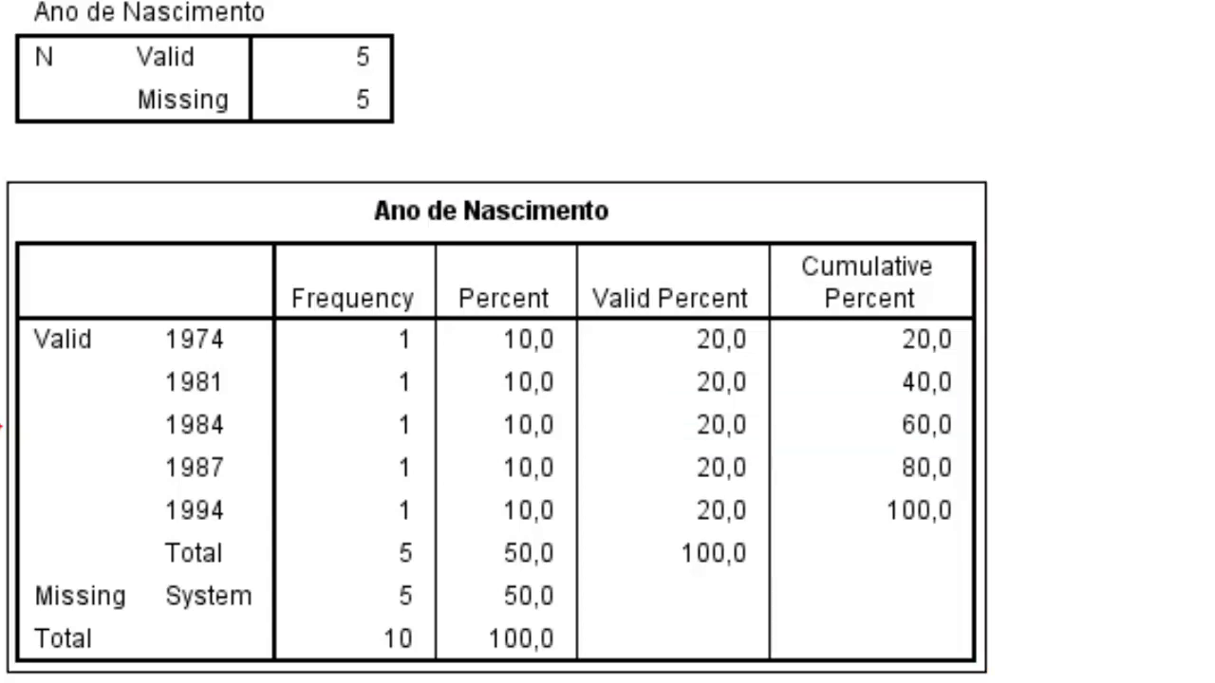
{"action": "scroll", "coordinate": [497, 342], "scroll_direction": "down", "scroll_amount": 9}
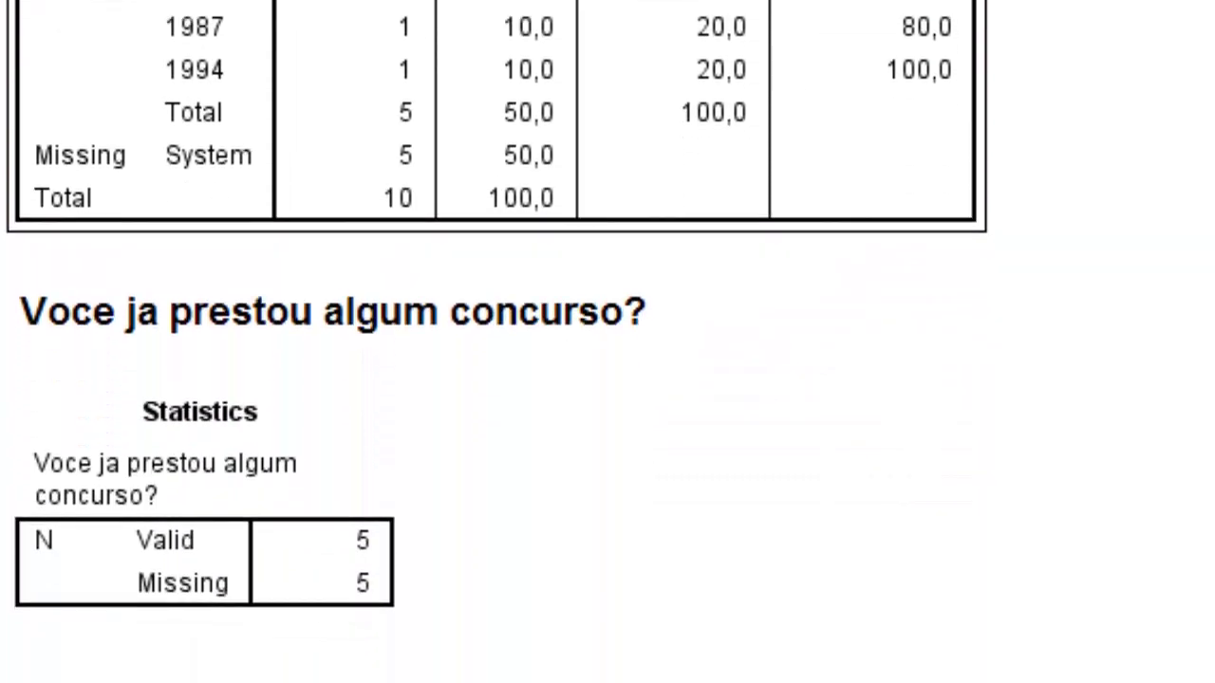
{"action": "scroll", "coordinate": [493, 342], "scroll_direction": "down", "scroll_amount": 2}
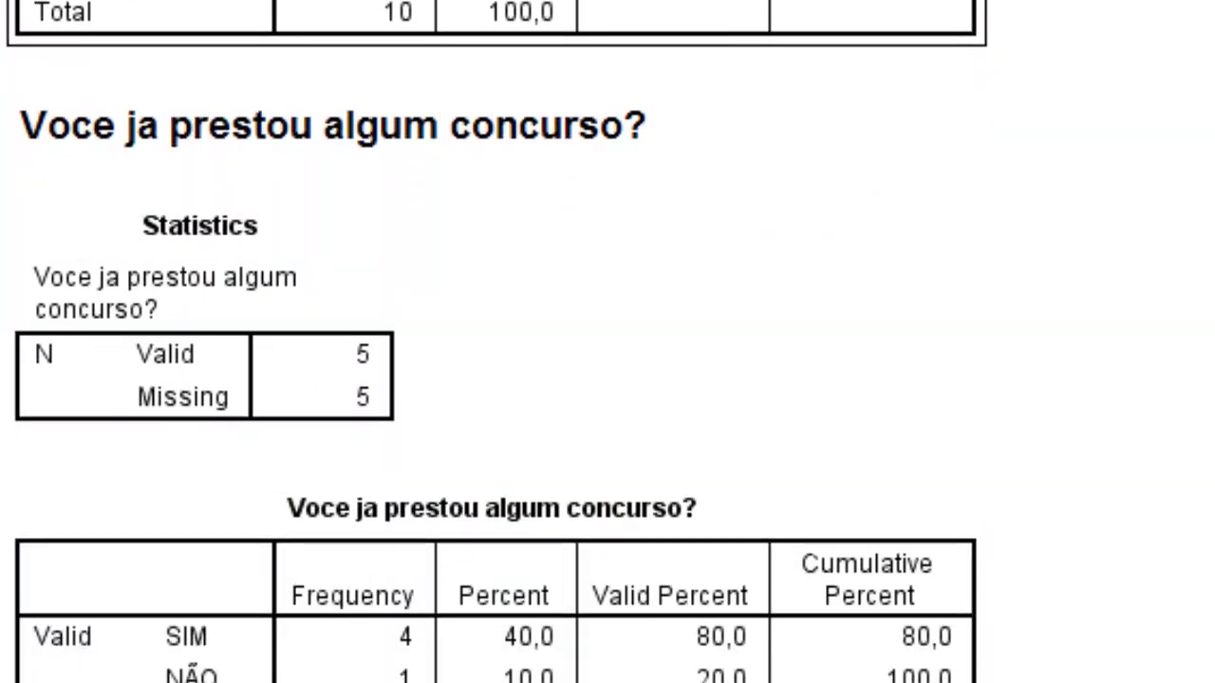